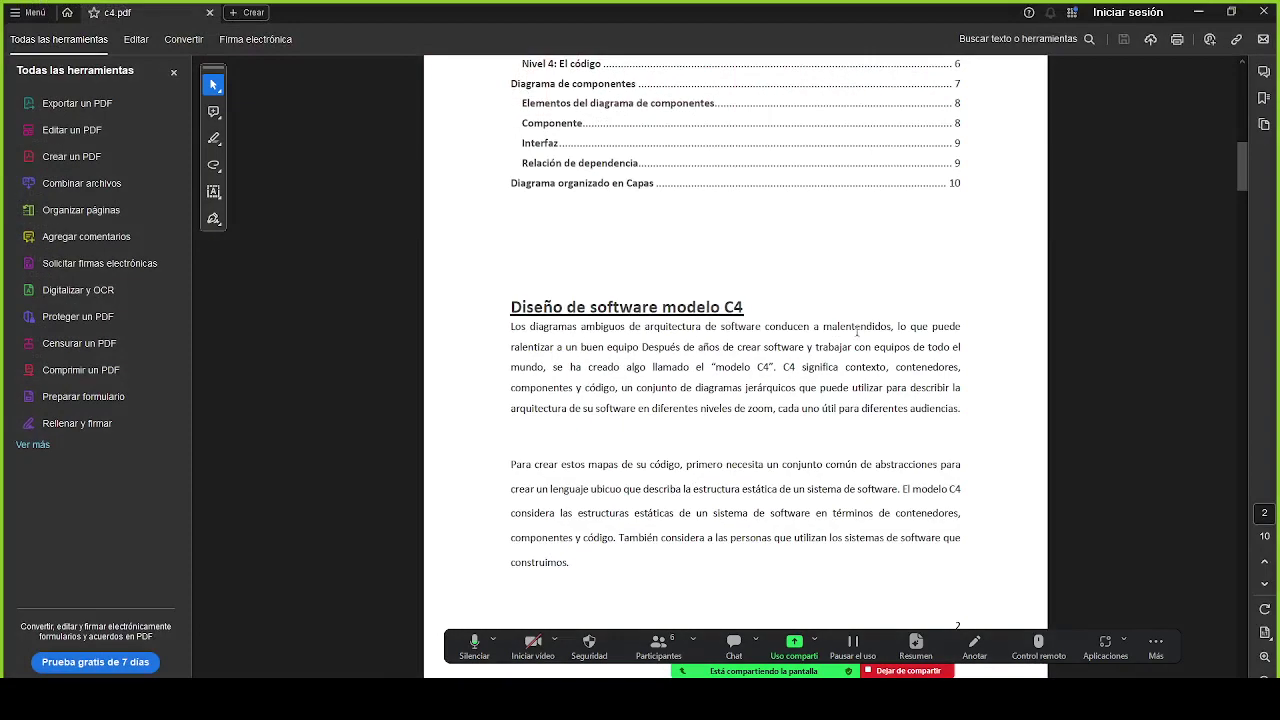
Read the introduction under "Diseño de software modelo C4", marking the phrases on ambiguous diagrams, contexto, and componentes y código
{"action": "scroll", "coordinate": [1000, 262], "scroll_direction": "down", "scroll_amount": 5}
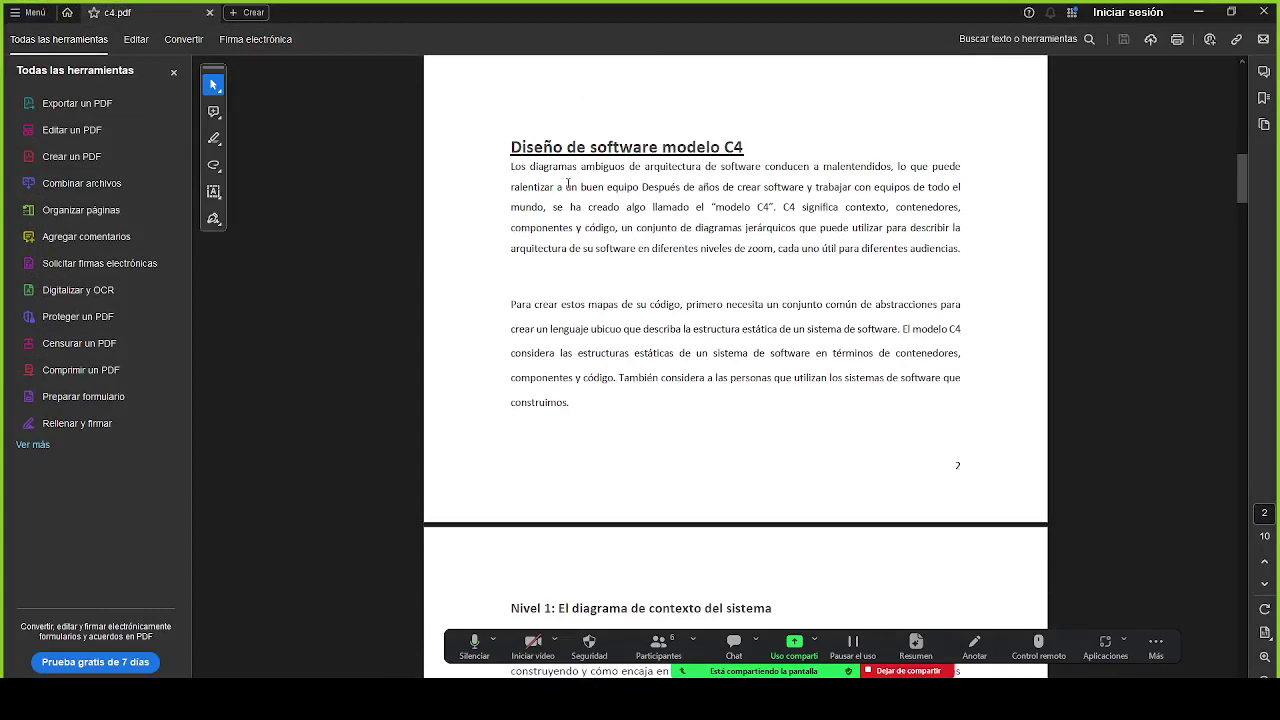
{"action": "left_click_drag", "start_coordinate": [505, 167], "coordinate": [848, 173]}
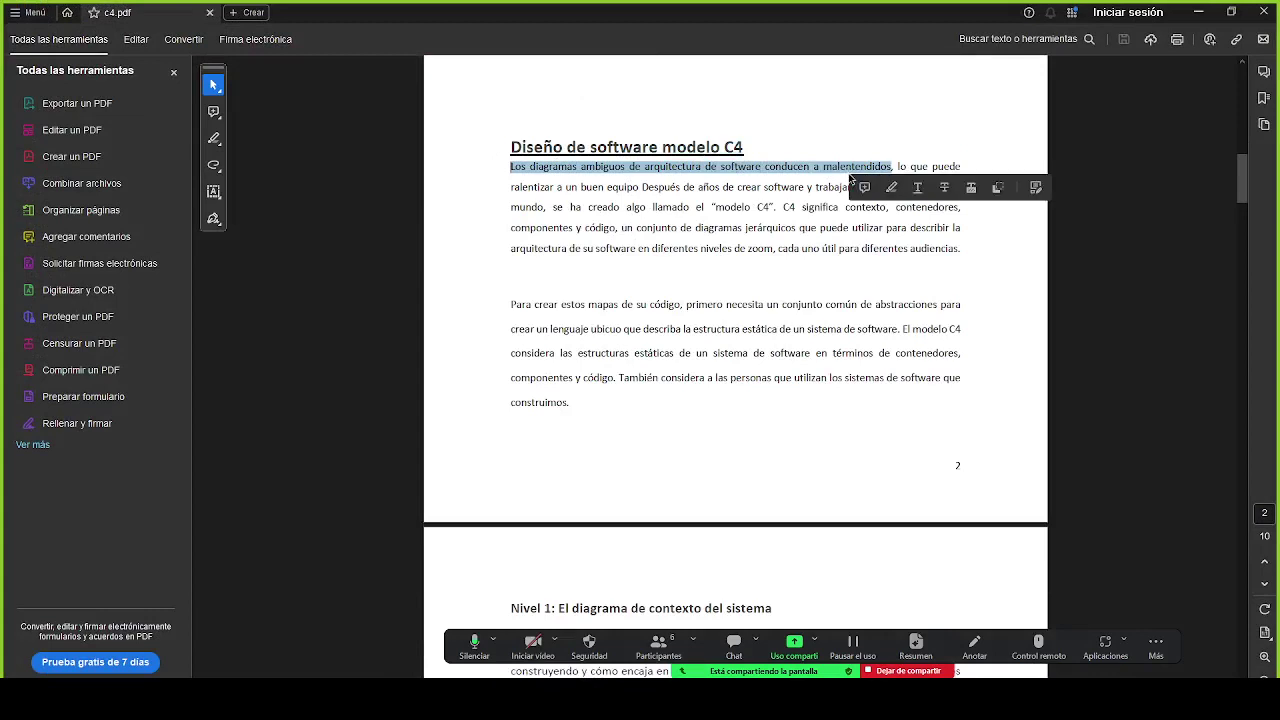
{"action": "left_click", "coordinate": [826, 290]}
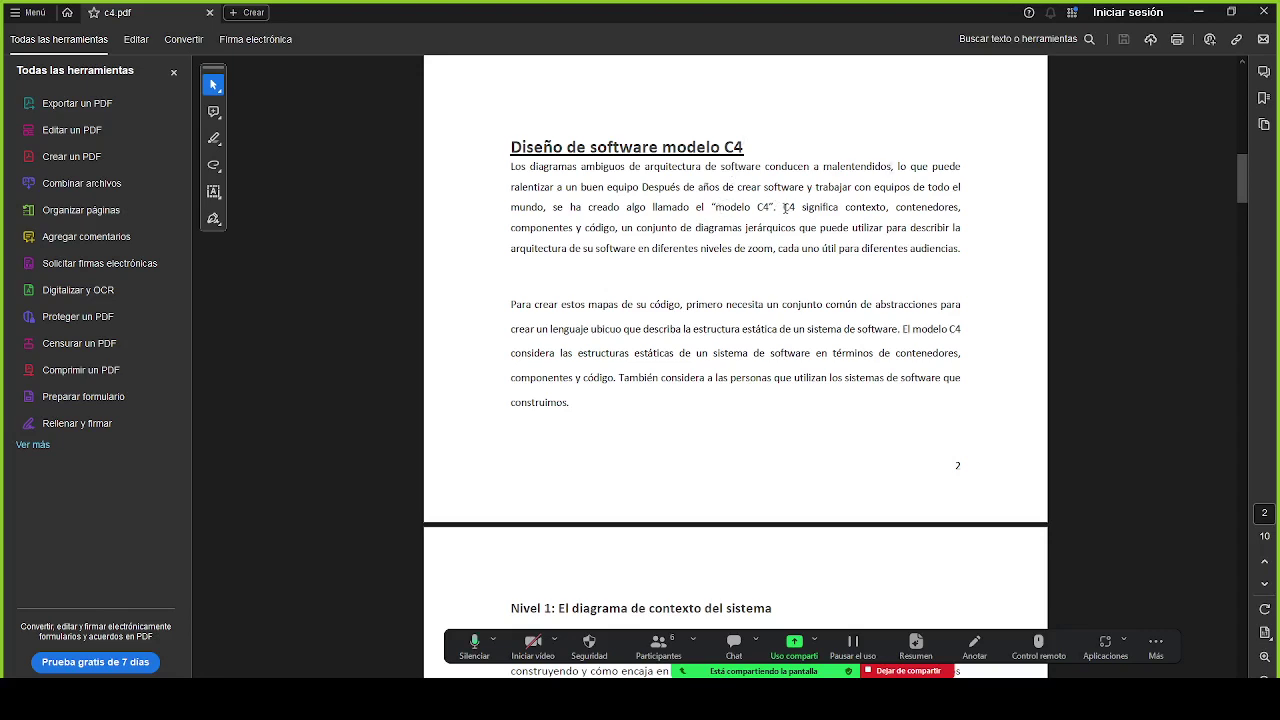
{"action": "left_click_drag", "start_coordinate": [786, 208], "coordinate": [897, 213]}
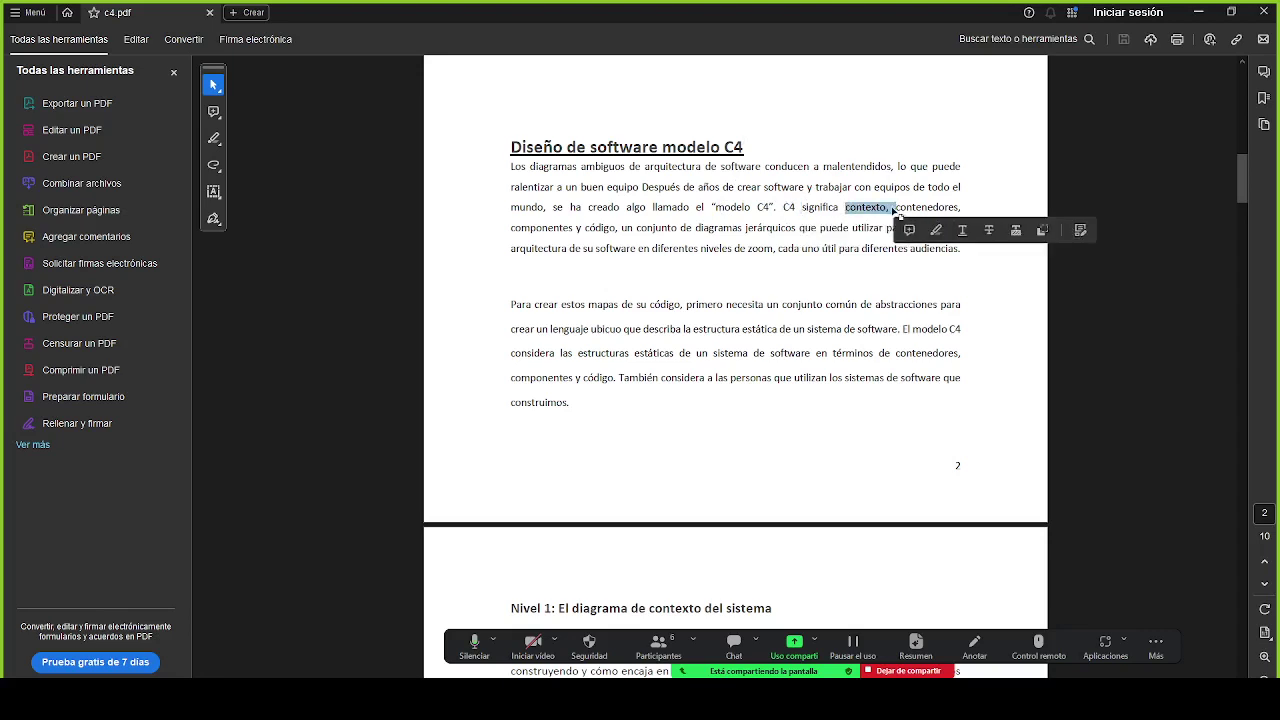
{"action": "left_click", "coordinate": [932, 206]}
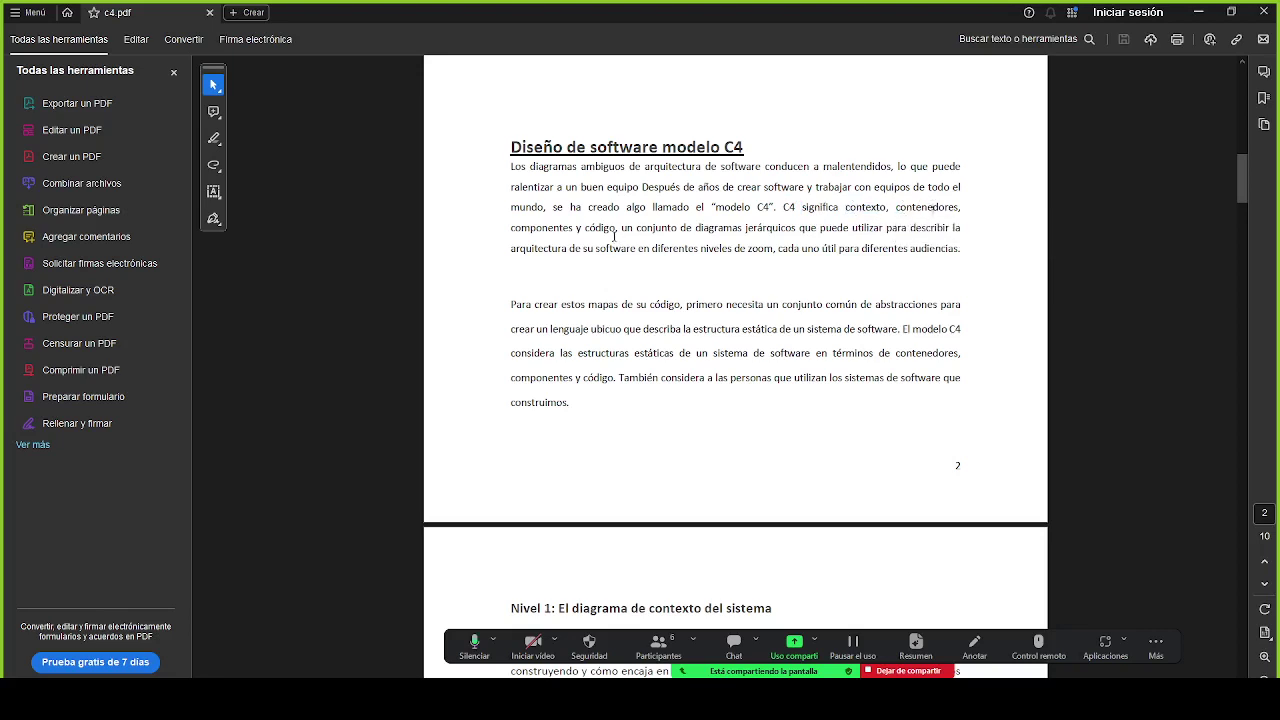
{"action": "left_click_drag", "start_coordinate": [510, 229], "coordinate": [604, 234]}
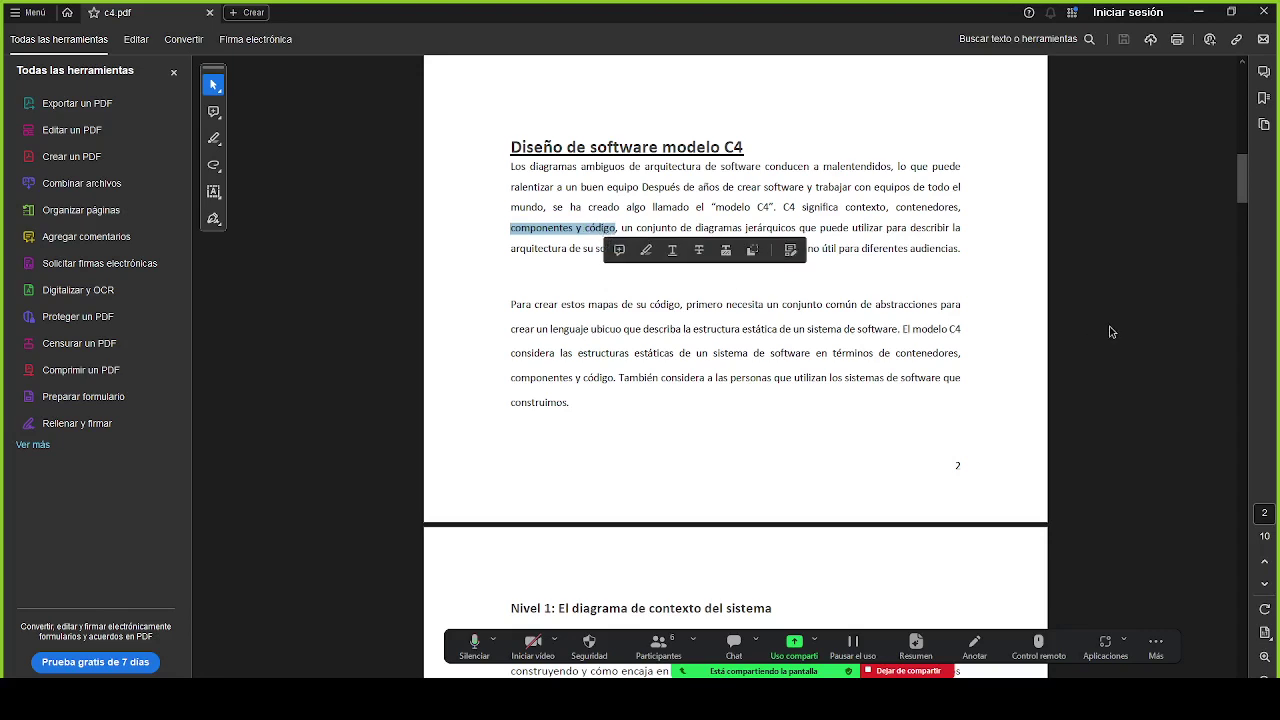
{"action": "left_click", "coordinate": [900, 266]}
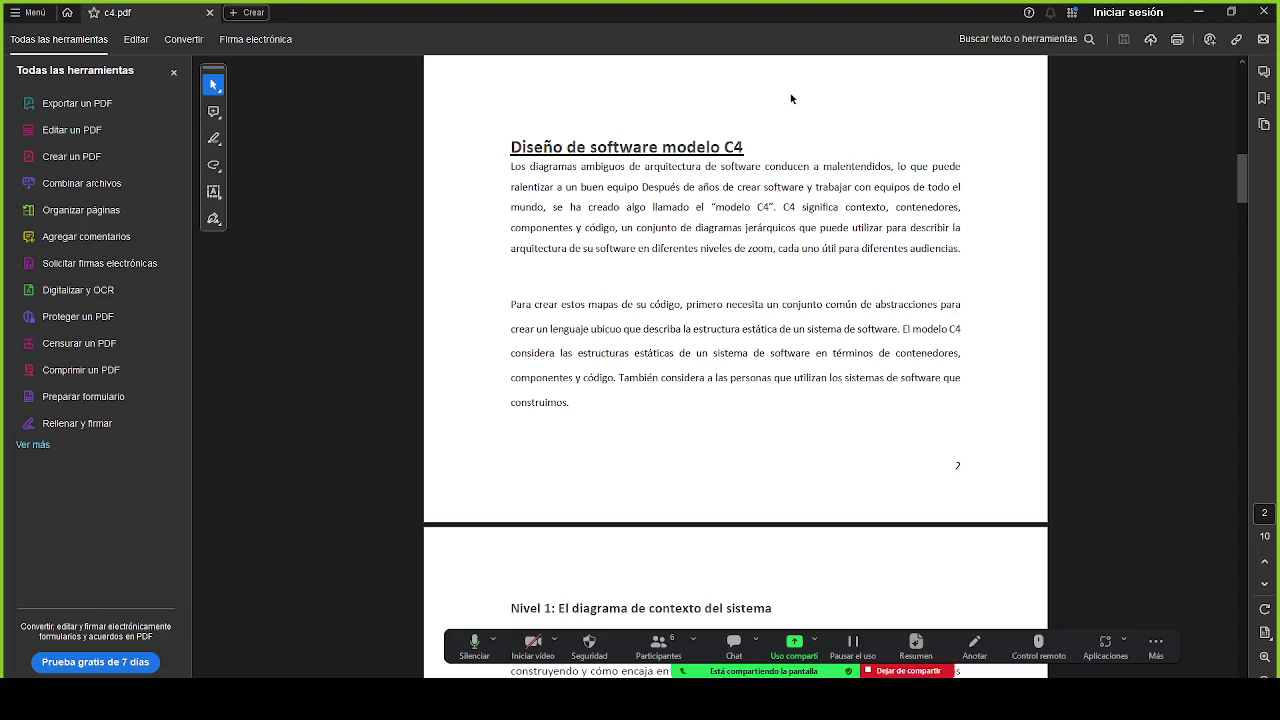
{"action": "scroll", "coordinate": [791, 98], "scroll_direction": "down", "scroll_amount": 1}
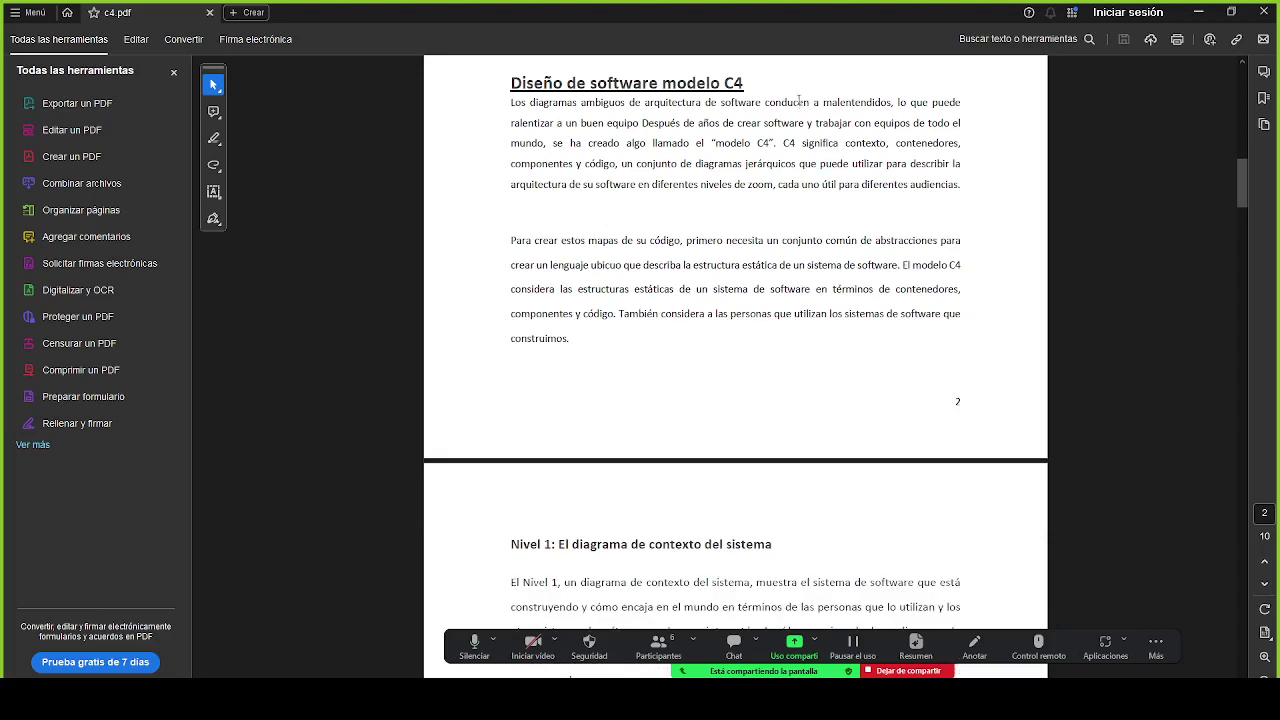
{"action": "scroll", "coordinate": [792, 103], "scroll_direction": "up", "scroll_amount": 1}
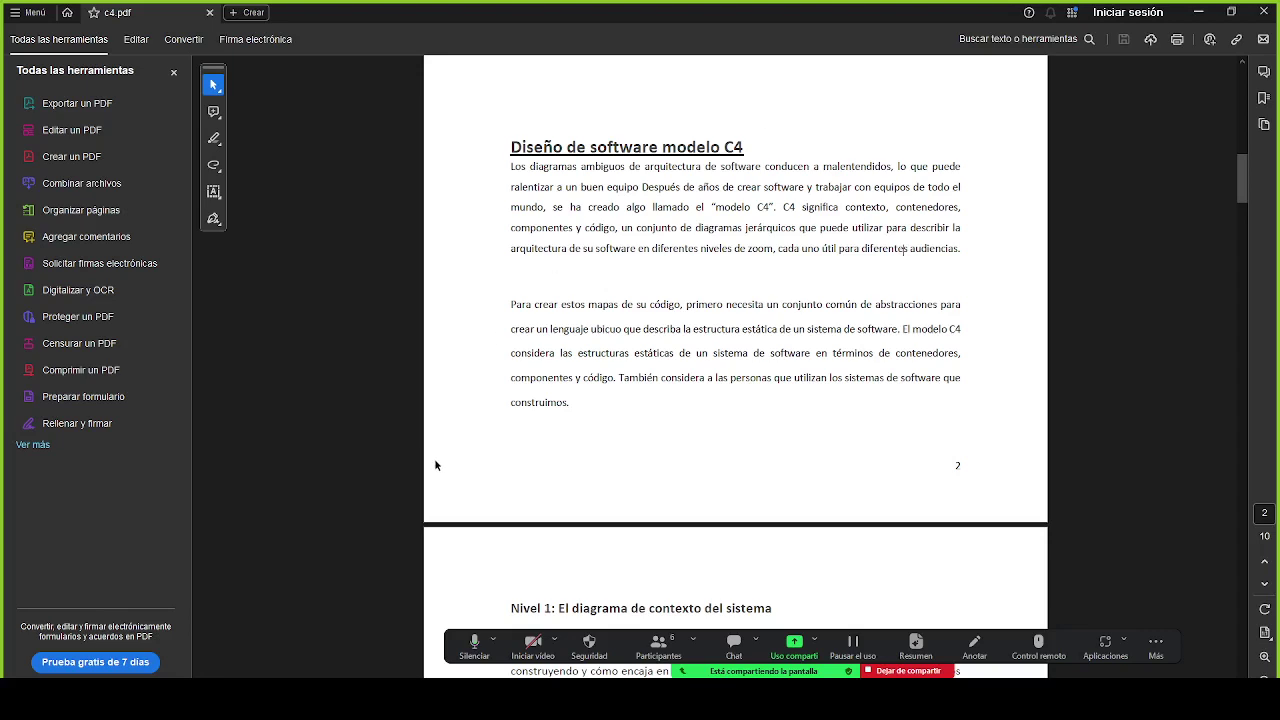
Switch to Paint and handwrite "4 aspectos fundamentales" near the top of the canvas, followed by a bracket
{"action": "key", "text": "alt+Tab"}
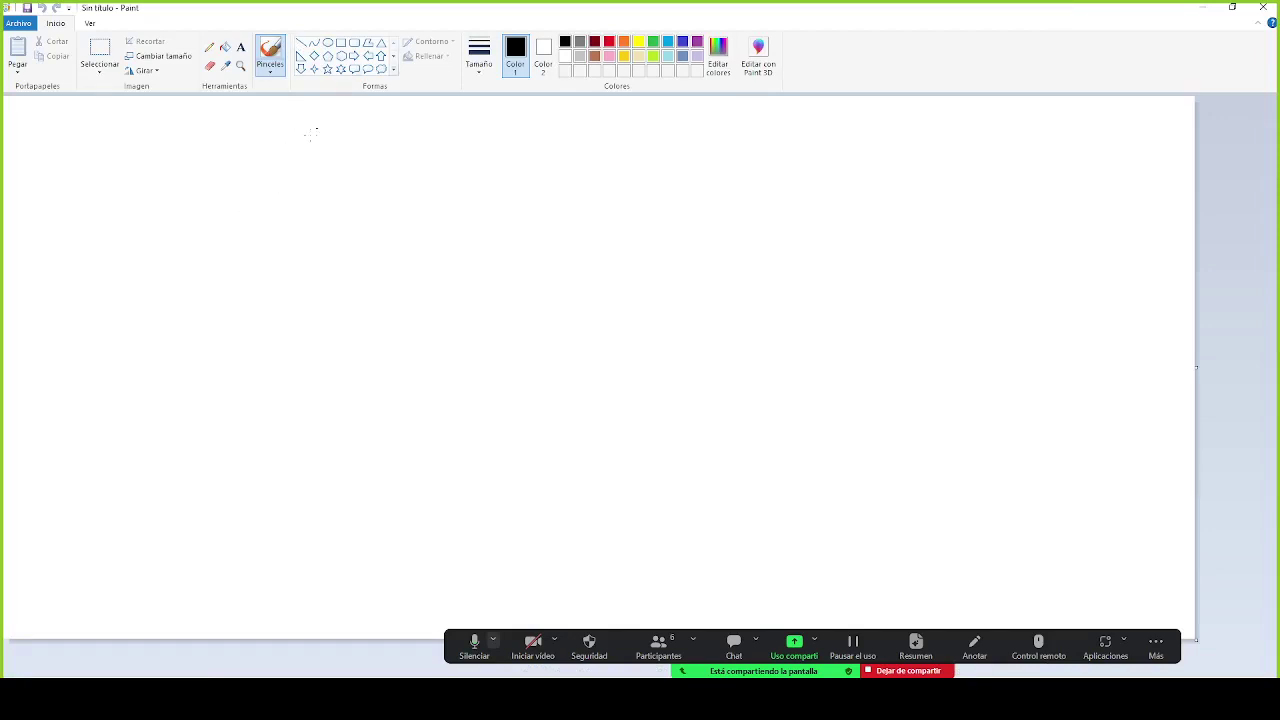
{"action": "mouse_move", "coordinate": [273, 165]}
{"action": "left_mouse_down"}
{"action": "mouse_move", "coordinate": [290, 197]}
{"action": "mouse_move", "coordinate": [378, 192]}
{"action": "left_mouse_up"}
{"action": "left_click_drag", "start_coordinate": [395, 178], "coordinate": [398, 194]}
{"action": "left_click_drag", "start_coordinate": [404, 180], "coordinate": [417, 180]}
{"action": "mouse_move", "coordinate": [420, 188]}
{"action": "left_mouse_down"}
{"action": "mouse_move", "coordinate": [431, 178]}
{"action": "mouse_move", "coordinate": [465, 197]}
{"action": "mouse_move", "coordinate": [472, 179]}
{"action": "left_mouse_up"}
{"action": "left_click_drag", "start_coordinate": [474, 182], "coordinate": [504, 194]}
{"action": "mouse_move", "coordinate": [538, 182]}
{"action": "left_mouse_down"}
{"action": "mouse_move", "coordinate": [528, 194]}
{"action": "mouse_move", "coordinate": [576, 196]}
{"action": "left_mouse_up"}
{"action": "left_click_drag", "start_coordinate": [578, 196], "coordinate": [594, 194]}
{"action": "left_click_drag", "start_coordinate": [590, 180], "coordinate": [612, 194]}
{"action": "mouse_move", "coordinate": [615, 157]}
{"action": "left_mouse_down"}
{"action": "mouse_move", "coordinate": [612, 196]}
{"action": "mouse_move", "coordinate": [630, 194]}
{"action": "left_mouse_up"}
{"action": "left_click_drag", "start_coordinate": [630, 186], "coordinate": [634, 198]}
{"action": "left_click_drag", "start_coordinate": [677, 138], "coordinate": [664, 244]}
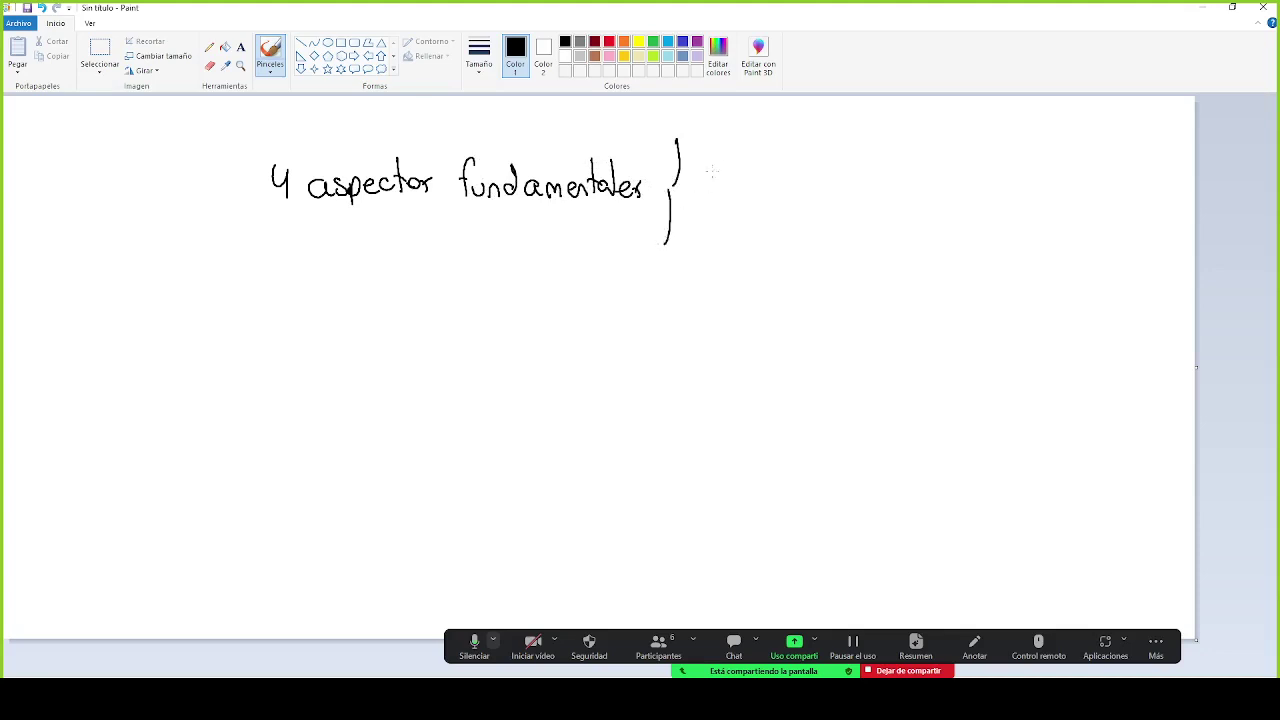
Handwrite "Contexto" beside the bracket and "Contenedor" beneath it as the first two aspects
{"action": "left_click_drag", "start_coordinate": [728, 132], "coordinate": [730, 160]}
{"action": "mouse_move", "coordinate": [736, 146]}
{"action": "left_mouse_down"}
{"action": "mouse_move", "coordinate": [730, 156]}
{"action": "mouse_move", "coordinate": [740, 140]}
{"action": "left_mouse_up"}
{"action": "left_click_drag", "start_coordinate": [748, 140], "coordinate": [762, 158]}
{"action": "mouse_move", "coordinate": [764, 122]}
{"action": "left_mouse_down"}
{"action": "mouse_move", "coordinate": [764, 160]}
{"action": "mouse_move", "coordinate": [776, 142]}
{"action": "left_mouse_up"}
{"action": "left_click_drag", "start_coordinate": [772, 150], "coordinate": [796, 156]}
{"action": "mouse_move", "coordinate": [796, 140]}
{"action": "left_mouse_down"}
{"action": "mouse_move", "coordinate": [784, 158]}
{"action": "mouse_move", "coordinate": [803, 158]}
{"action": "mouse_move", "coordinate": [814, 136]}
{"action": "left_mouse_up"}
{"action": "left_click_drag", "start_coordinate": [822, 136], "coordinate": [820, 137]}
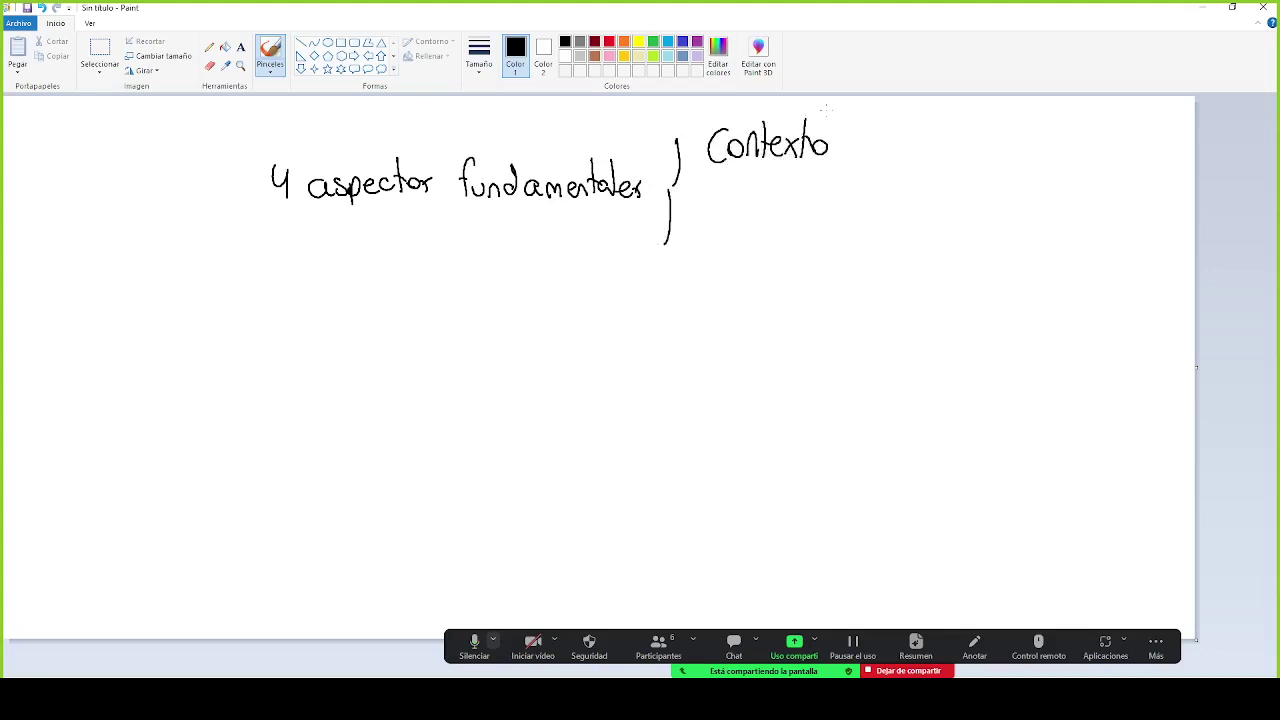
{"action": "mouse_move", "coordinate": [718, 178]}
{"action": "left_mouse_down"}
{"action": "mouse_move", "coordinate": [700, 198]}
{"action": "mouse_move", "coordinate": [716, 208]}
{"action": "left_mouse_up"}
{"action": "left_click_drag", "start_coordinate": [726, 194], "coordinate": [758, 210]}
{"action": "left_click_drag", "start_coordinate": [752, 192], "coordinate": [766, 190]}
{"action": "left_click_drag", "start_coordinate": [764, 200], "coordinate": [850, 204]}
Check the remaining C4 aspects in the PDF and handwrite "Componentes" and "Código" below "Contenedor" in Paint
{"action": "key", "text": "alt+Tab"}
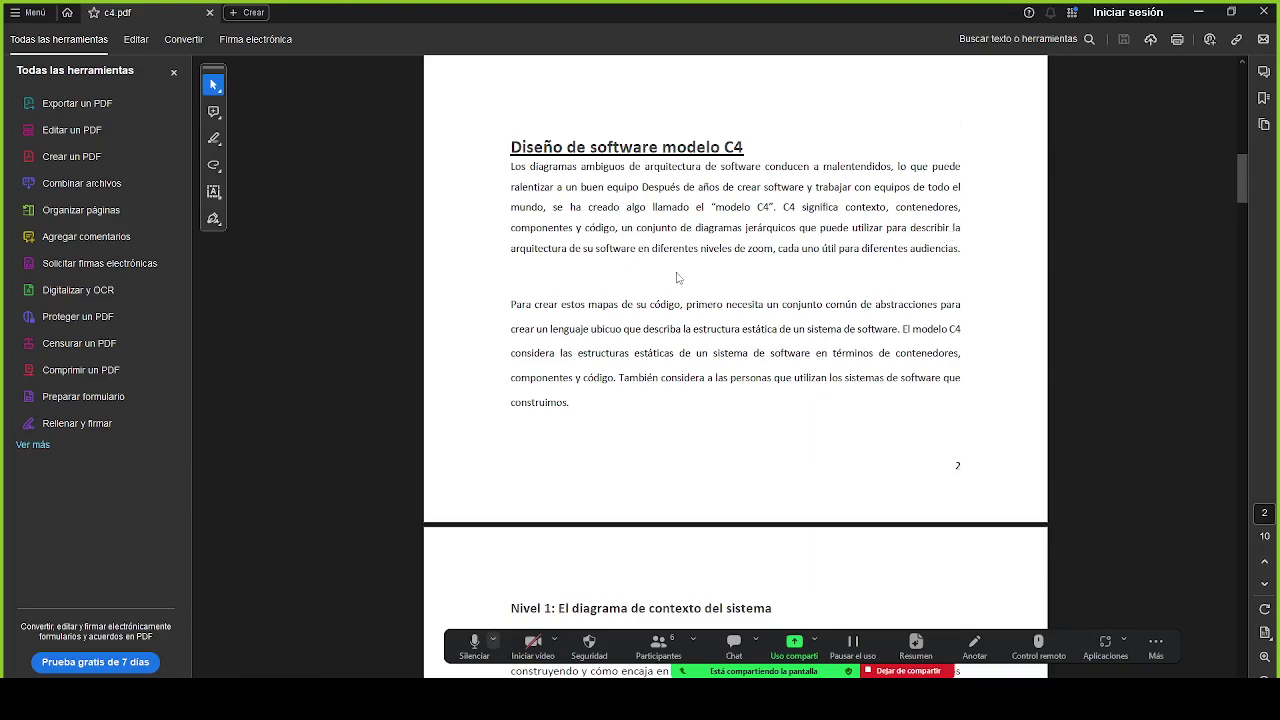
{"action": "key", "text": "alt+Tab"}
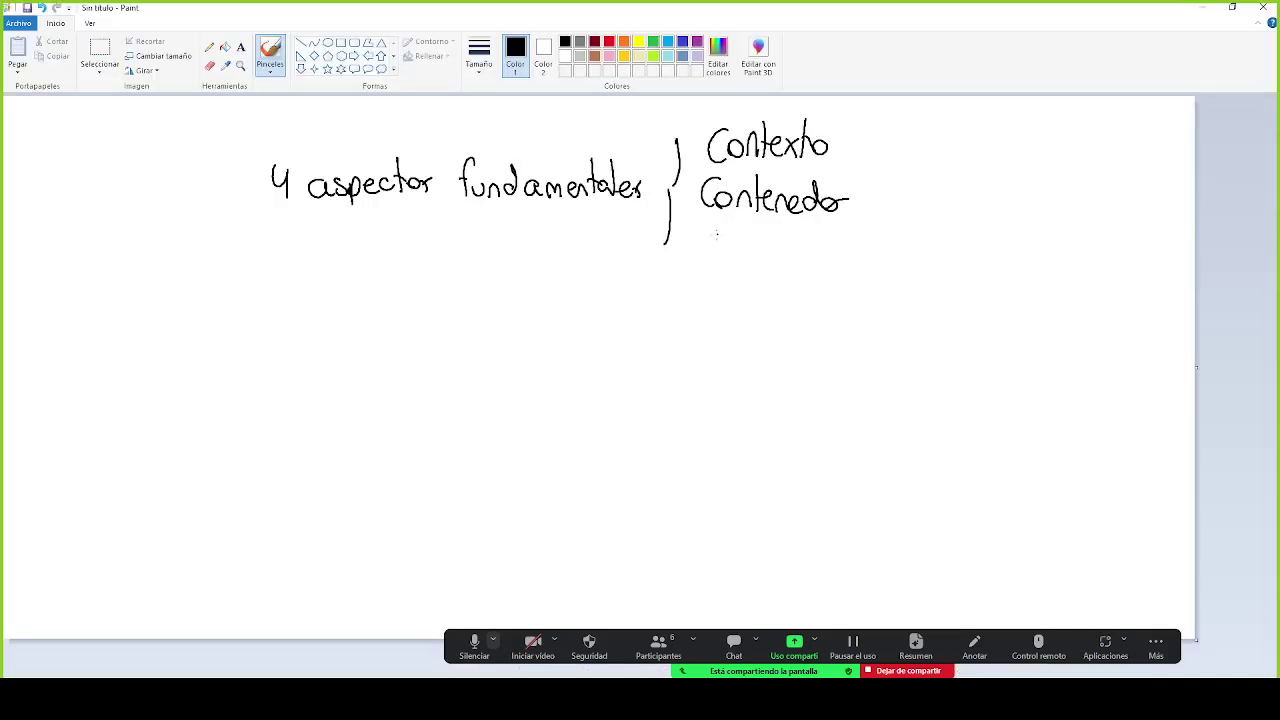
{"action": "mouse_move", "coordinate": [718, 228]}
{"action": "left_mouse_down"}
{"action": "mouse_move", "coordinate": [716, 249]}
{"action": "mouse_move", "coordinate": [727, 238]}
{"action": "mouse_move", "coordinate": [768, 262]}
{"action": "left_mouse_up"}
{"action": "mouse_move", "coordinate": [768, 234]}
{"action": "left_mouse_down"}
{"action": "mouse_move", "coordinate": [770, 246]}
{"action": "mouse_move", "coordinate": [826, 252]}
{"action": "left_mouse_up"}
{"action": "left_click_drag", "start_coordinate": [828, 242], "coordinate": [846, 254]}
{"action": "left_click_drag", "start_coordinate": [852, 244], "coordinate": [868, 252]}
{"action": "left_click_drag", "start_coordinate": [878, 238], "coordinate": [882, 254]}
{"action": "mouse_move", "coordinate": [717, 263]}
{"action": "left_mouse_down"}
{"action": "mouse_move", "coordinate": [716, 293]}
{"action": "mouse_move", "coordinate": [757, 268]}
{"action": "mouse_move", "coordinate": [776, 314]}
{"action": "mouse_move", "coordinate": [797, 292]}
{"action": "left_mouse_up"}
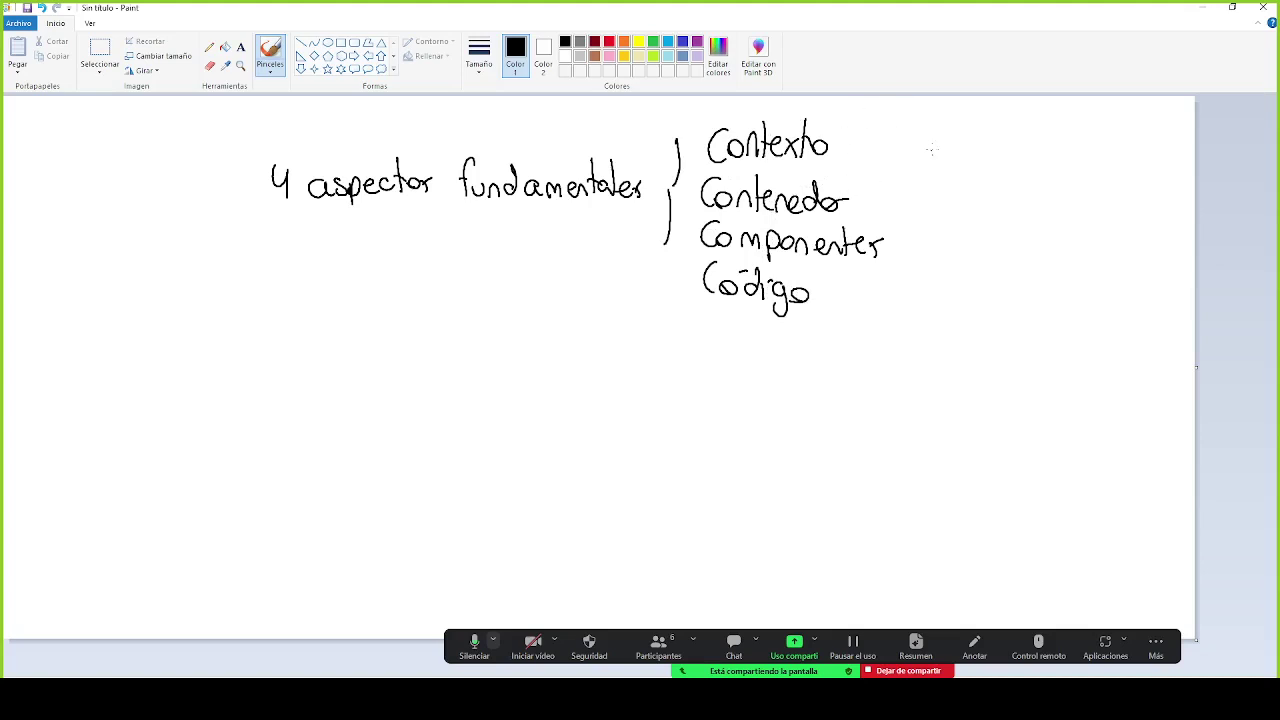
Sketch a downward arrow labelled "zoom" beside the list, and four nested rectangles labelled "niveles" below it
{"action": "mouse_move", "coordinate": [934, 148]}
{"action": "left_mouse_down"}
{"action": "mouse_move", "coordinate": [934, 194]}
{"action": "mouse_move", "coordinate": [929, 179]}
{"action": "mouse_move", "coordinate": [974, 158]}
{"action": "mouse_move", "coordinate": [1008, 163]}
{"action": "left_mouse_up"}
{"action": "mouse_move", "coordinate": [480, 372]}
{"action": "left_mouse_down"}
{"action": "mouse_move", "coordinate": [477, 424]}
{"action": "mouse_move", "coordinate": [541, 483]}
{"action": "mouse_move", "coordinate": [619, 493]}
{"action": "mouse_move", "coordinate": [625, 372]}
{"action": "mouse_move", "coordinate": [486, 354]}
{"action": "mouse_move", "coordinate": [502, 430]}
{"action": "mouse_move", "coordinate": [570, 440]}
{"action": "mouse_move", "coordinate": [578, 386]}
{"action": "mouse_move", "coordinate": [512, 378]}
{"action": "mouse_move", "coordinate": [512, 410]}
{"action": "mouse_move", "coordinate": [544, 413]}
{"action": "mouse_move", "coordinate": [550, 397]}
{"action": "mouse_move", "coordinate": [511, 388]}
{"action": "mouse_move", "coordinate": [525, 410]}
{"action": "left_mouse_up"}
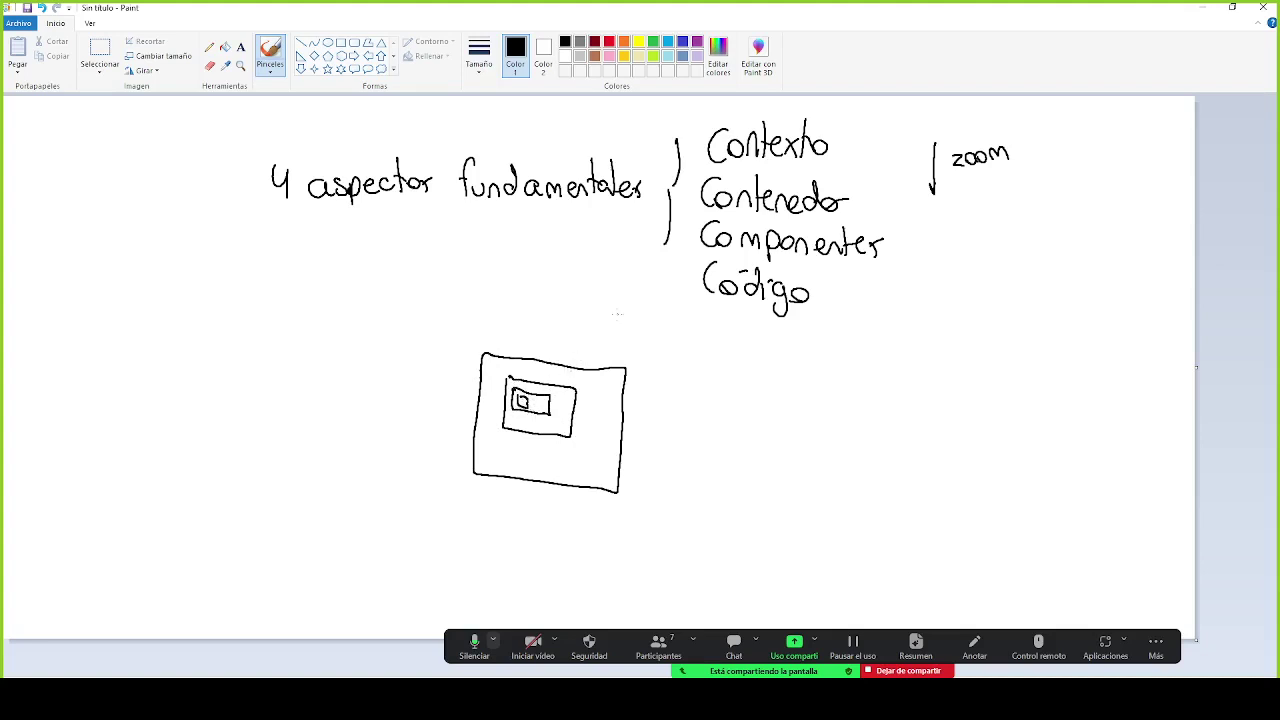
{"action": "mouse_move", "coordinate": [563, 300]}
{"action": "left_mouse_down"}
{"action": "mouse_move", "coordinate": [533, 334]}
{"action": "mouse_move", "coordinate": [571, 291]}
{"action": "mouse_move", "coordinate": [622, 294]}
{"action": "left_mouse_up"}
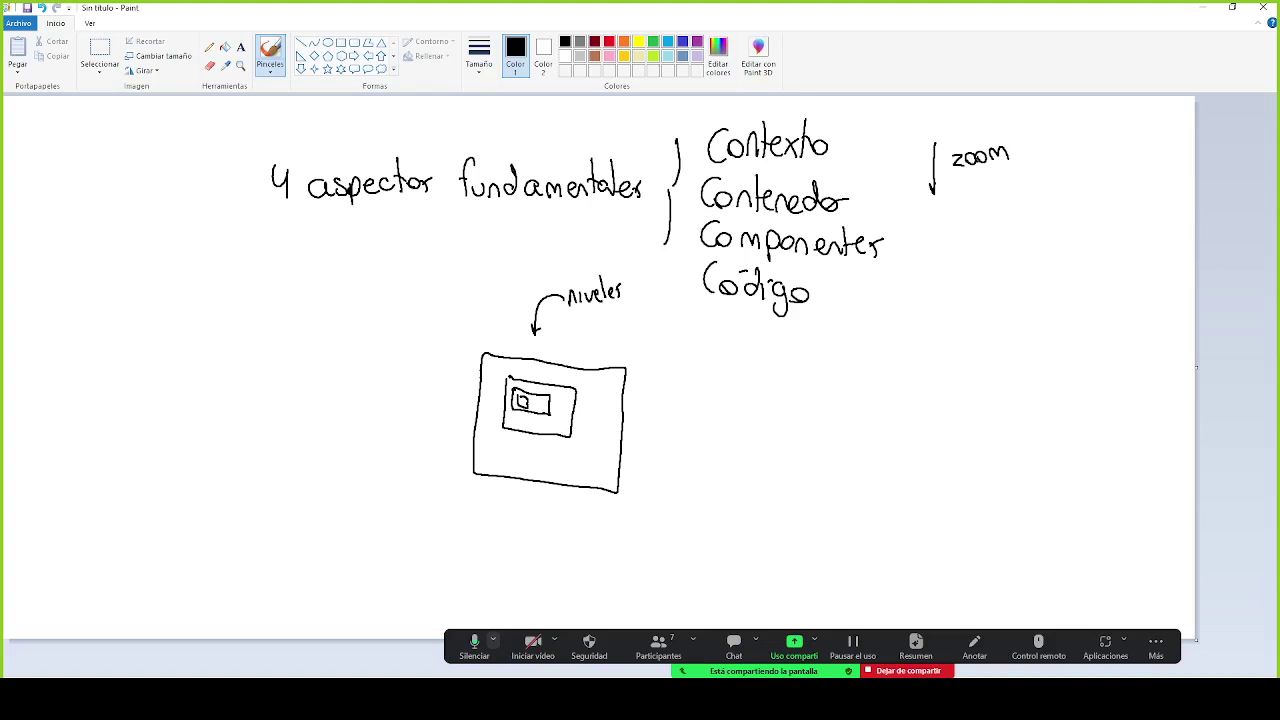
Switch to Chrome and open the Lucidchart documents page in a new tab
{"action": "left_click", "coordinate": [270, 640]}
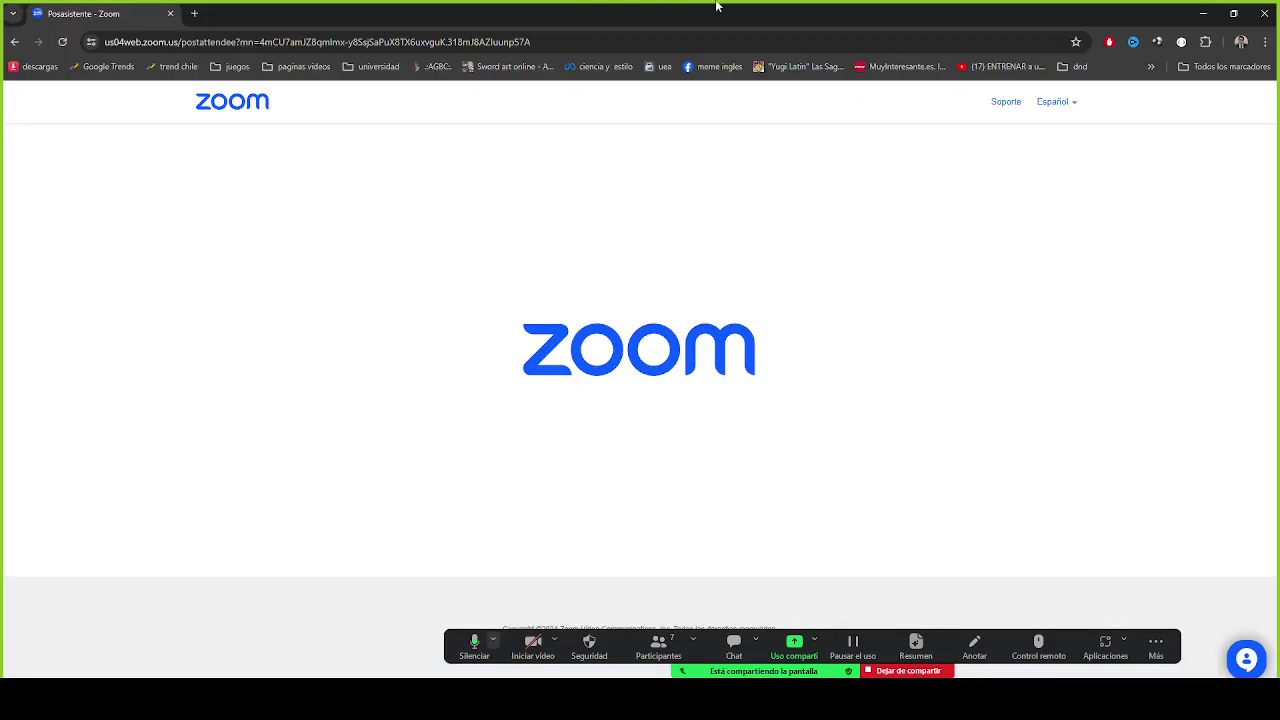
{"action": "left_click", "coordinate": [193, 14]}
{"action": "type", "text": "lucd"}
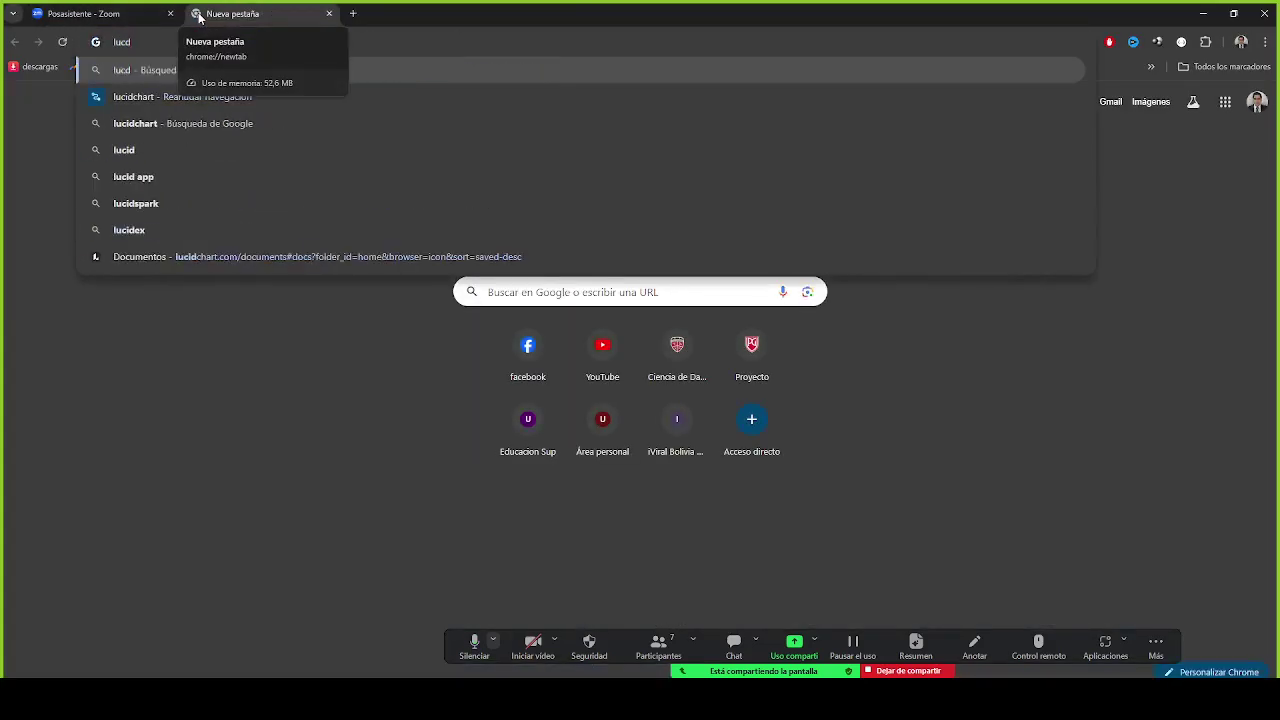
{"action": "key", "text": "BackSpace"}
{"action": "key", "text": "Down"}
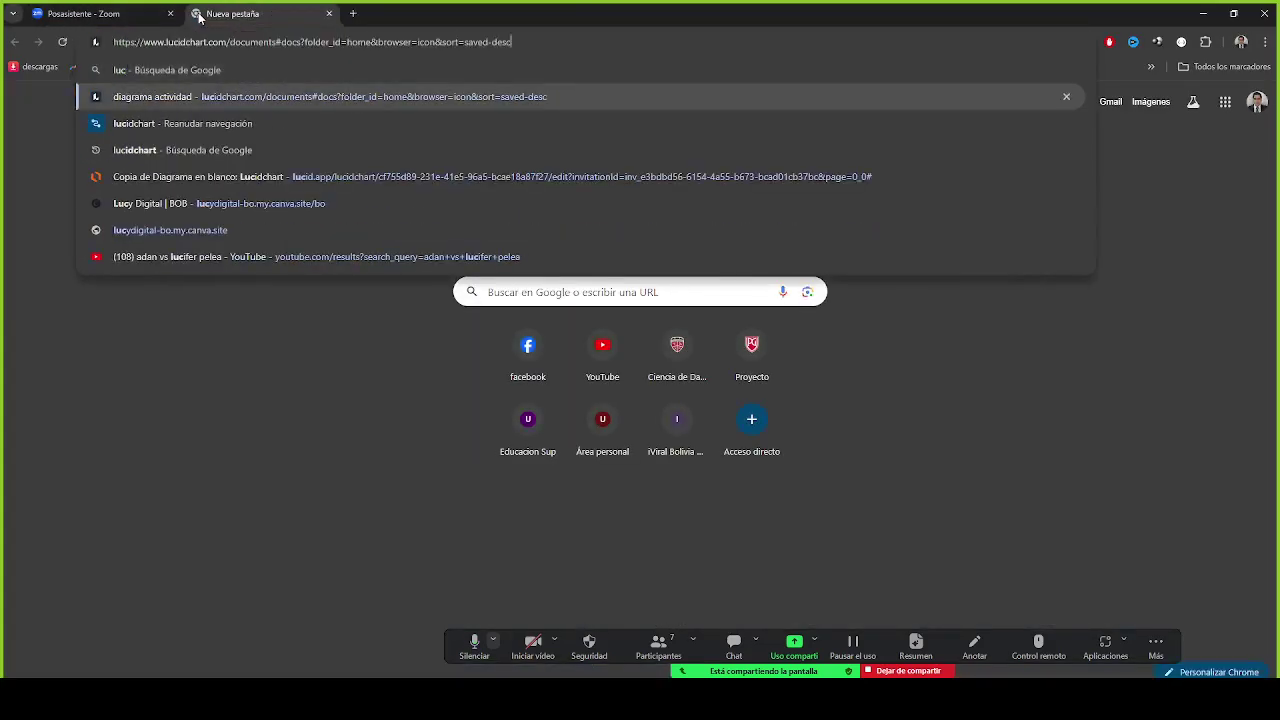
{"action": "key", "text": "Return"}
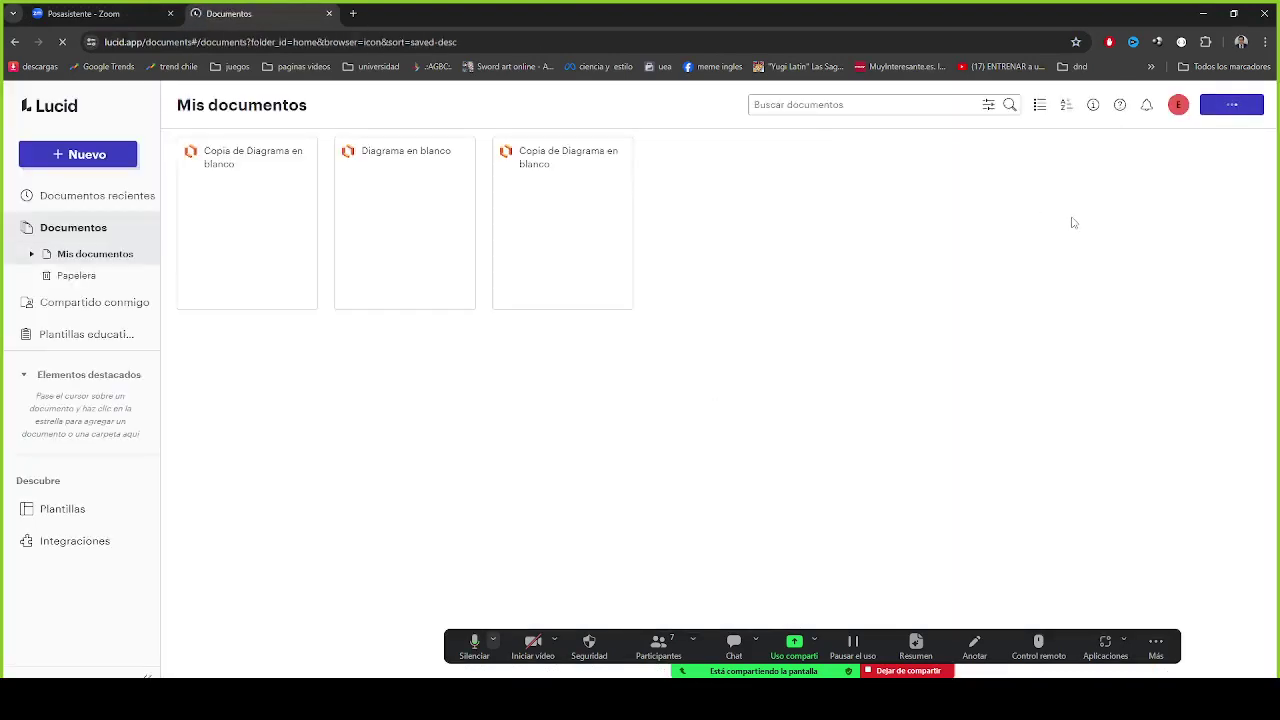
Open the first "Copia de Diagrama en blanco" document and delete its "Venta al público" swimlane diagram
{"action": "mouse_move", "coordinate": [344, 305]}
{"action": "mouse_move", "coordinate": [198, 296]}
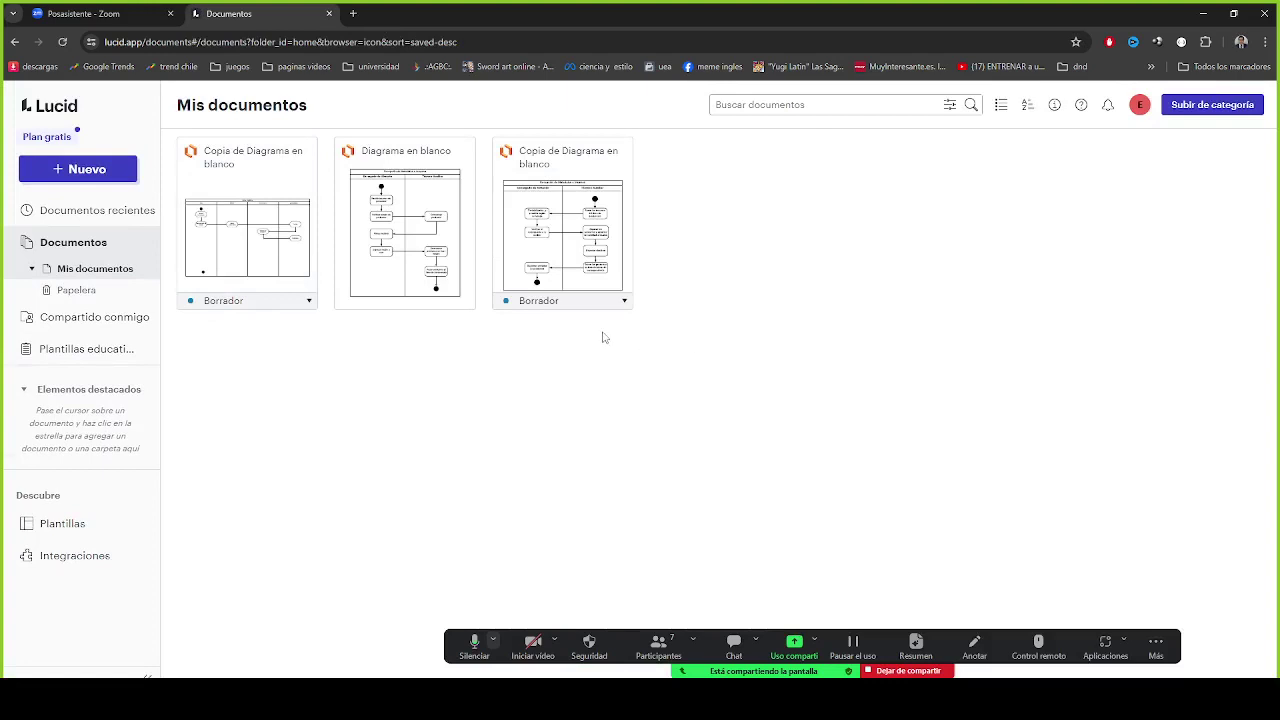
{"action": "mouse_move", "coordinate": [438, 283]}
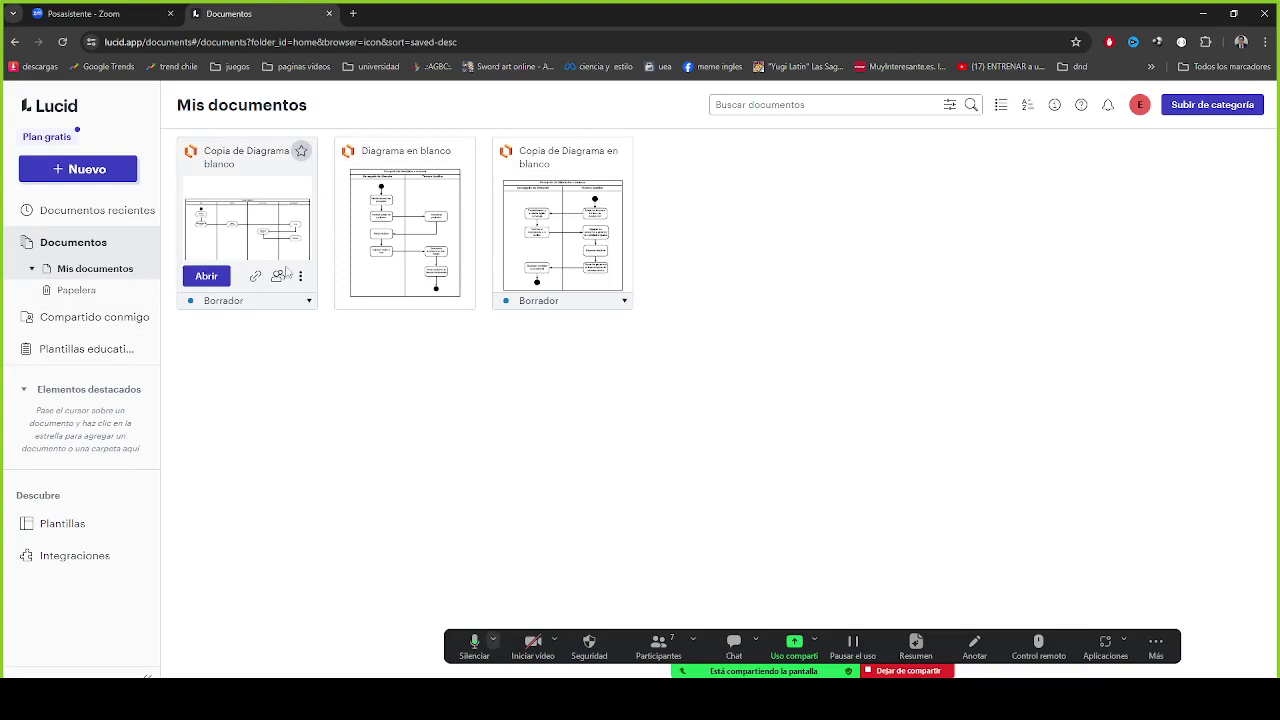
{"action": "left_click", "coordinate": [245, 236]}
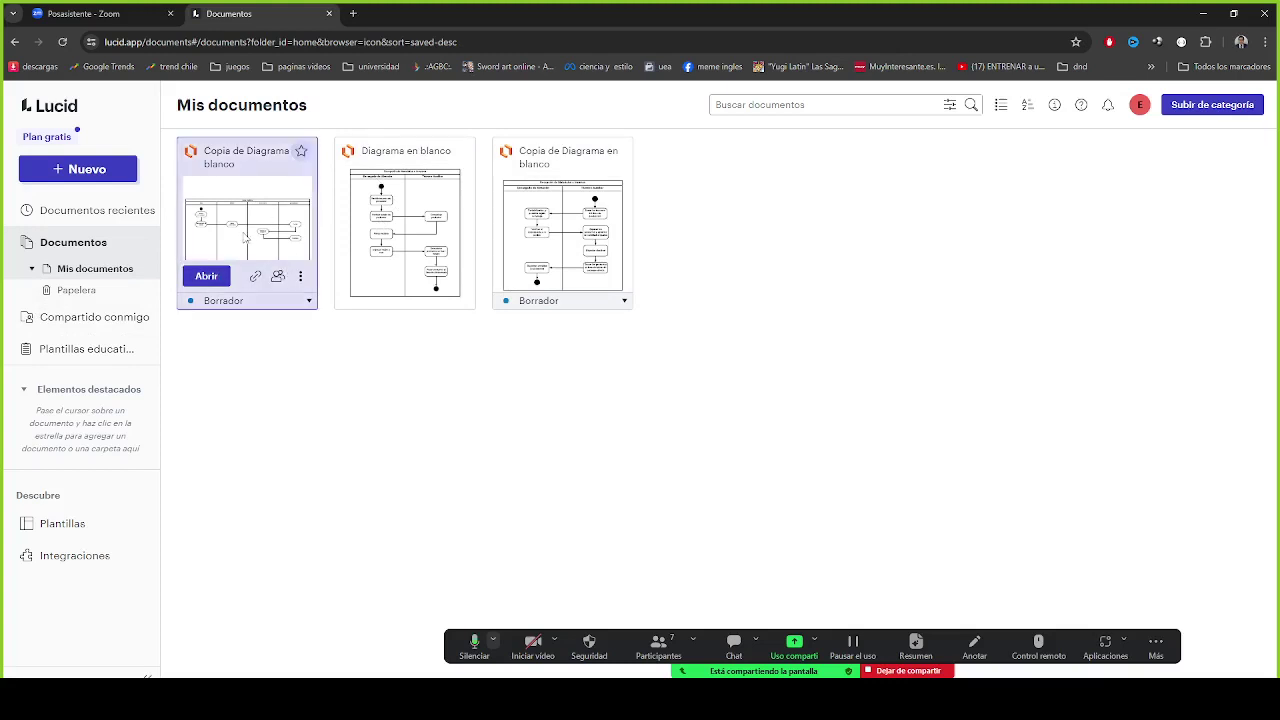
{"action": "double_click", "coordinate": [245, 236]}
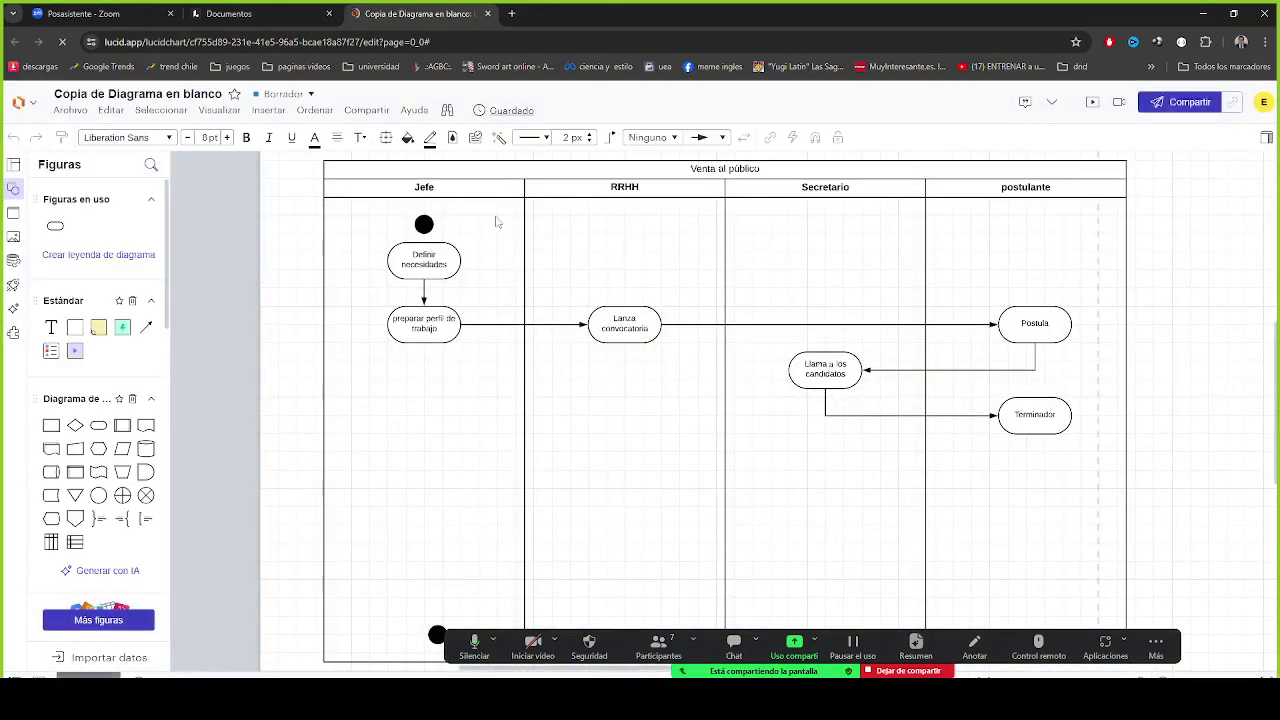
{"action": "left_click_drag", "start_coordinate": [270, 165], "coordinate": [1187, 554]}
{"action": "key", "text": "Delete"}
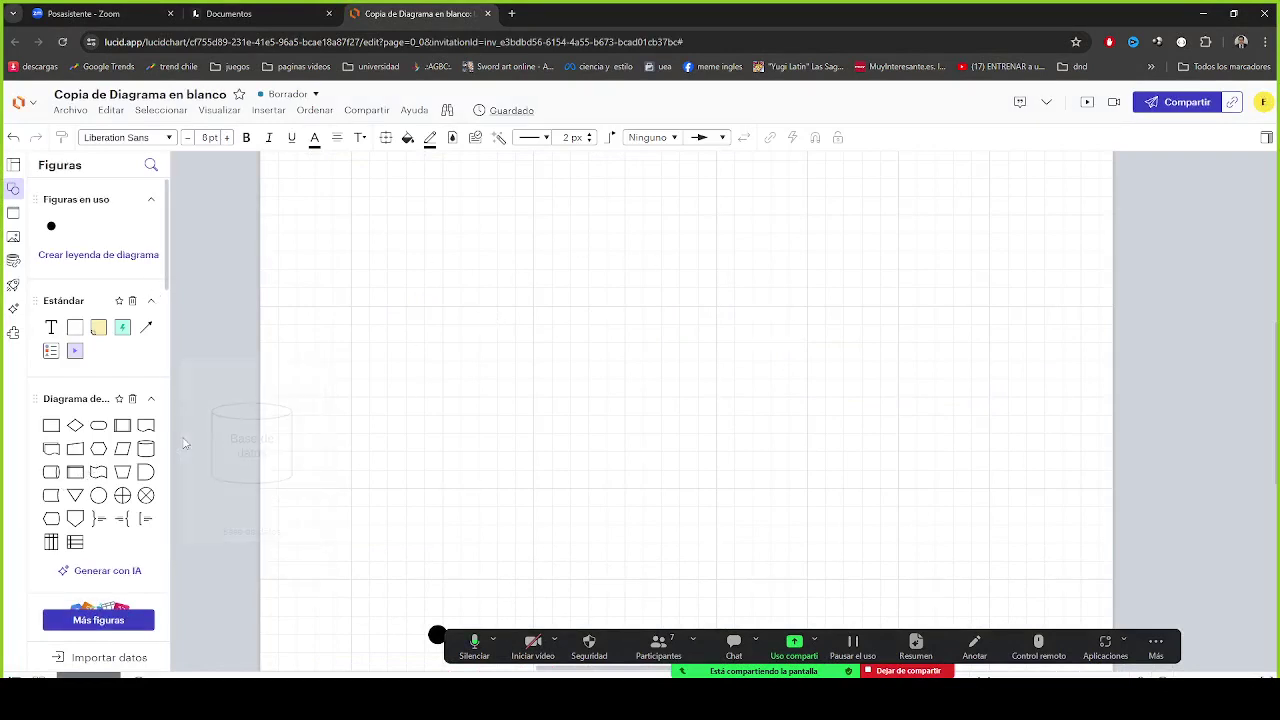
Add a "Base de datos" cylinder to the canvas and place a "Proceso" rectangle to its upper left
{"action": "left_click_drag", "start_coordinate": [145, 449], "coordinate": [925, 415]}
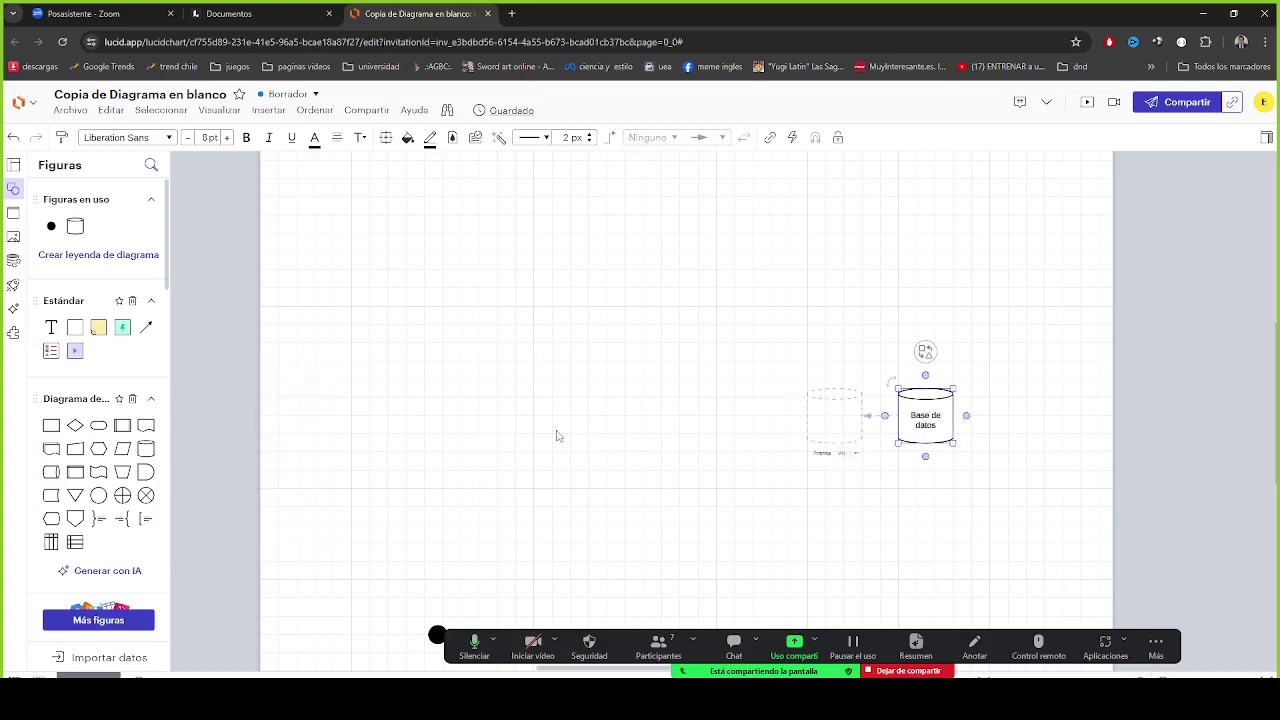
{"action": "left_click_drag", "start_coordinate": [90, 447], "coordinate": [743, 242]}
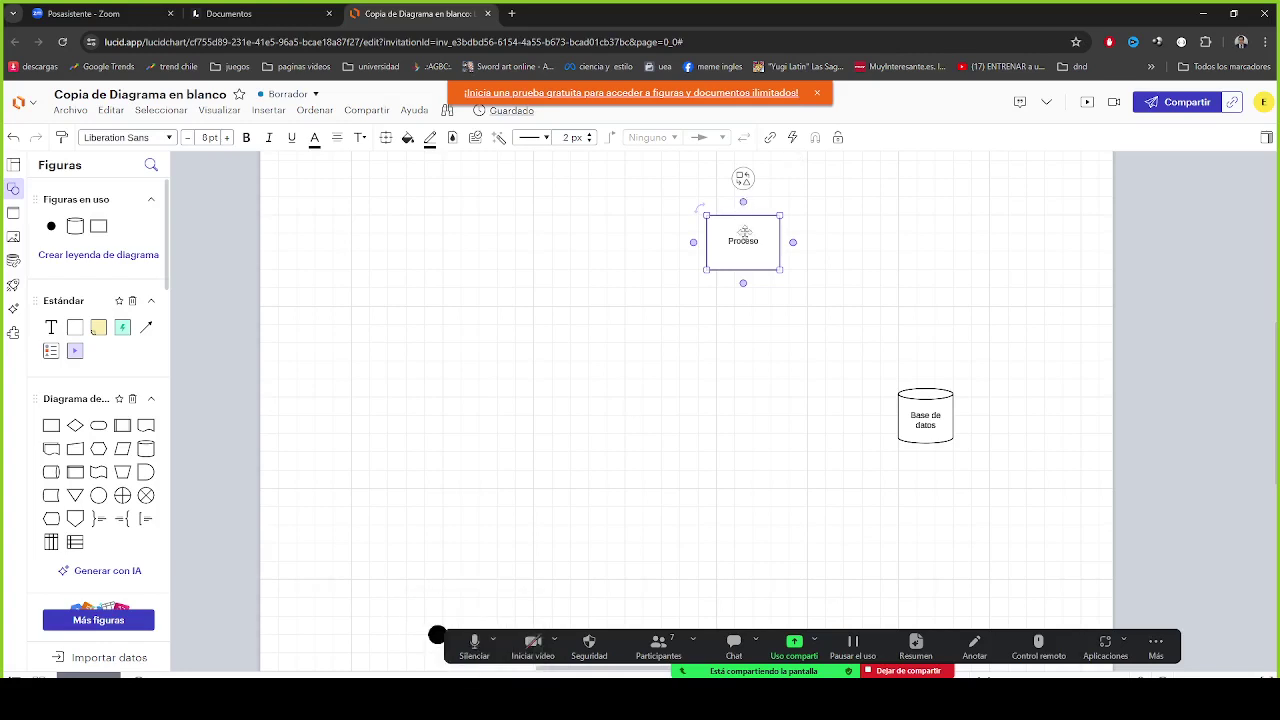
{"action": "left_click_drag", "start_coordinate": [745, 232], "coordinate": [610, 325]}
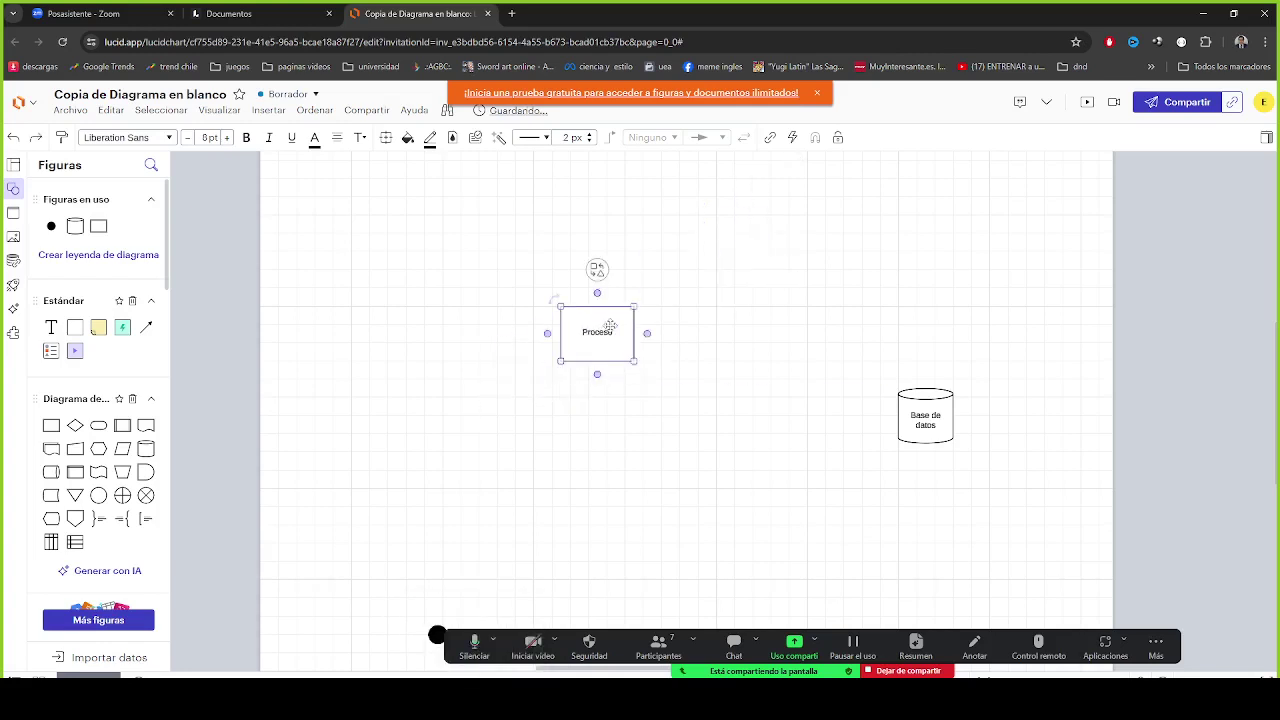
{"action": "left_click", "coordinate": [597, 270]}
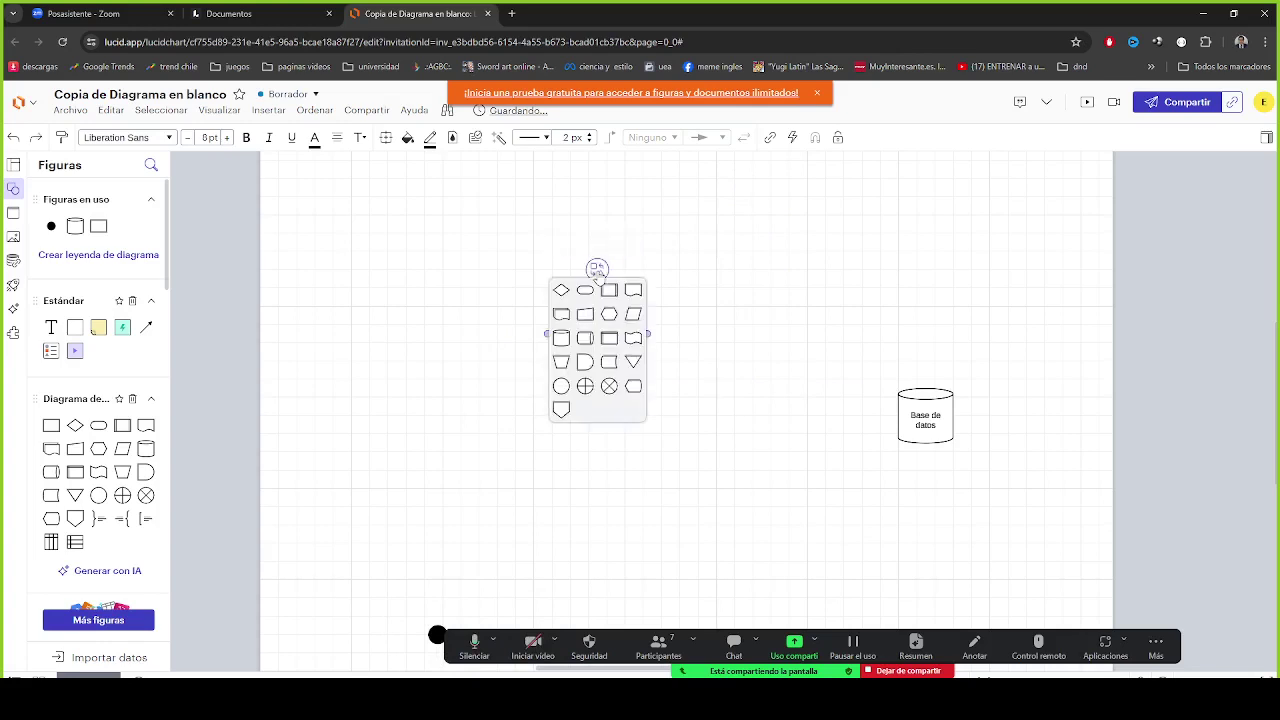
{"action": "left_click", "coordinate": [740, 276]}
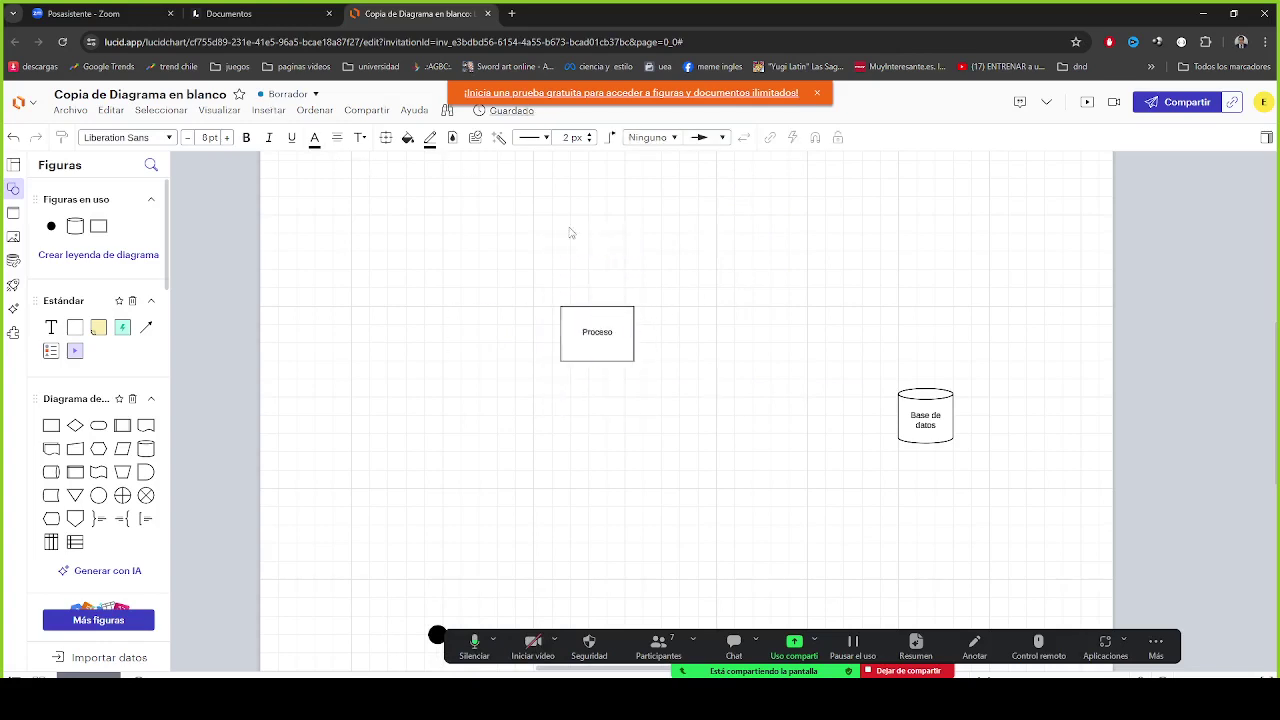
{"action": "right_click", "coordinate": [603, 322]}
{"action": "left_click", "coordinate": [591, 324]}
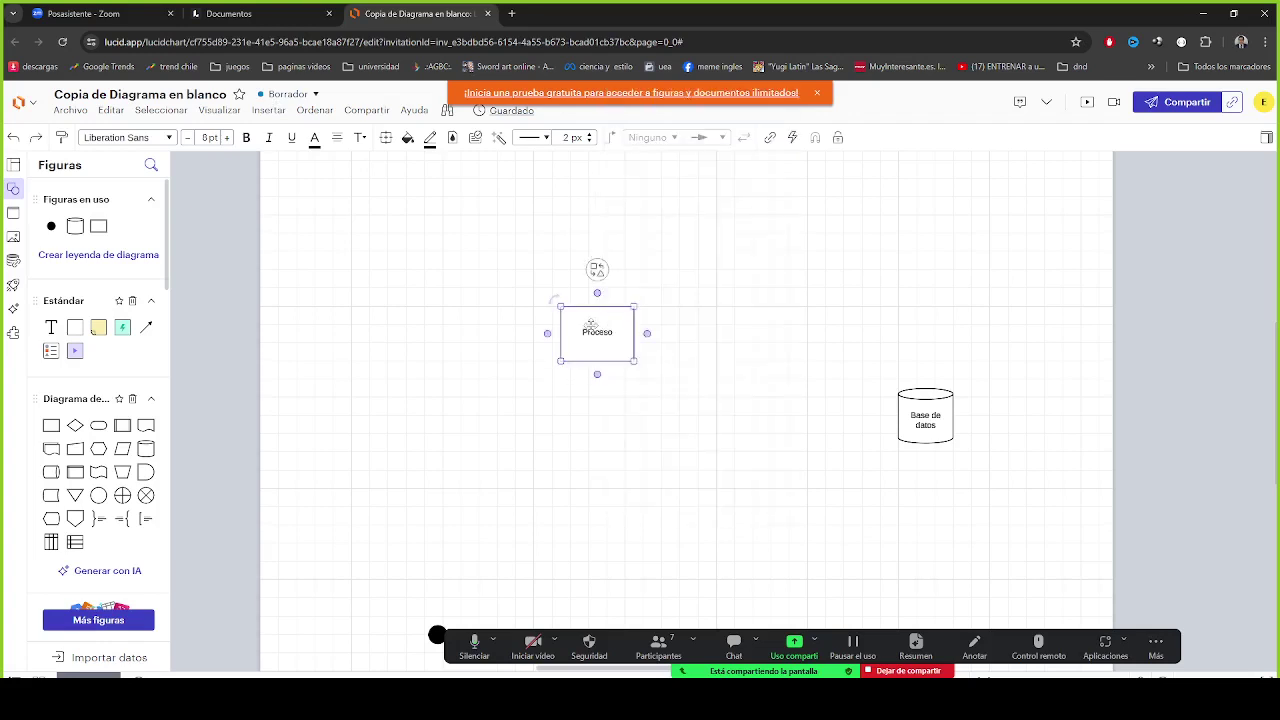
{"action": "right_click", "coordinate": [591, 324]}
{"action": "left_click", "coordinate": [535, 257]}
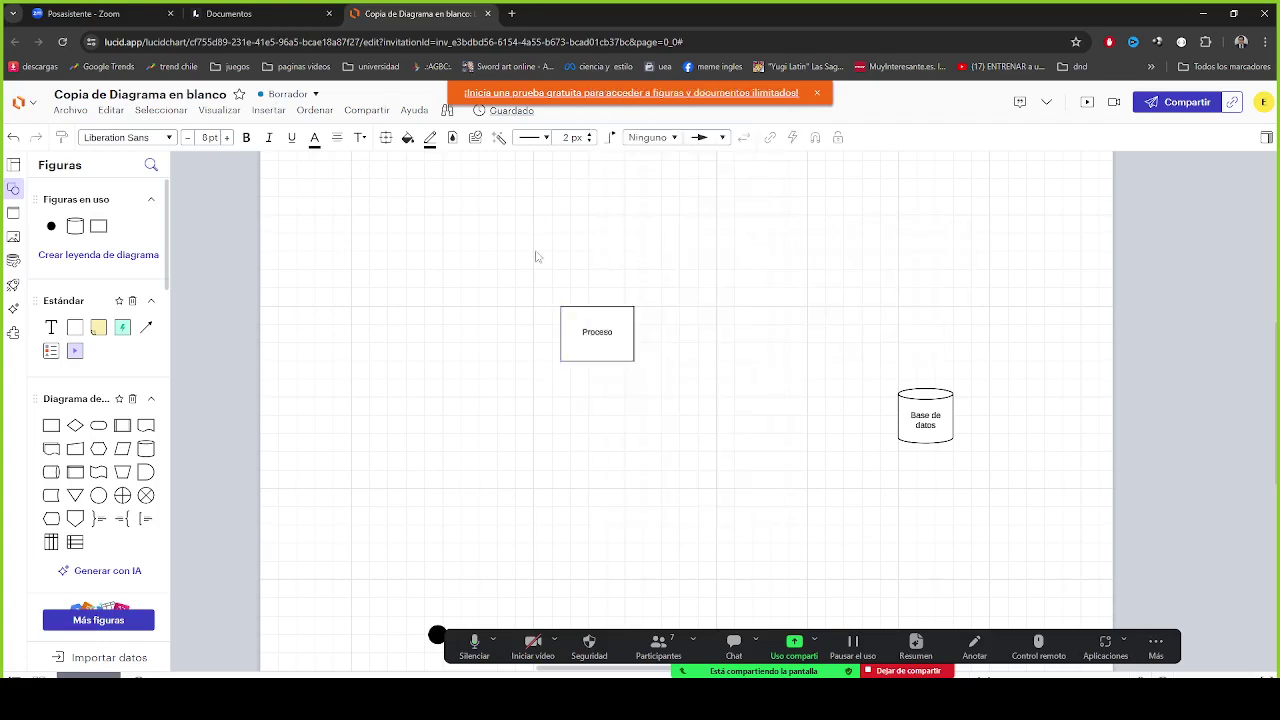
Set the default shape fill colour to light blue with no shape selected
{"action": "left_click", "coordinate": [408, 140]}
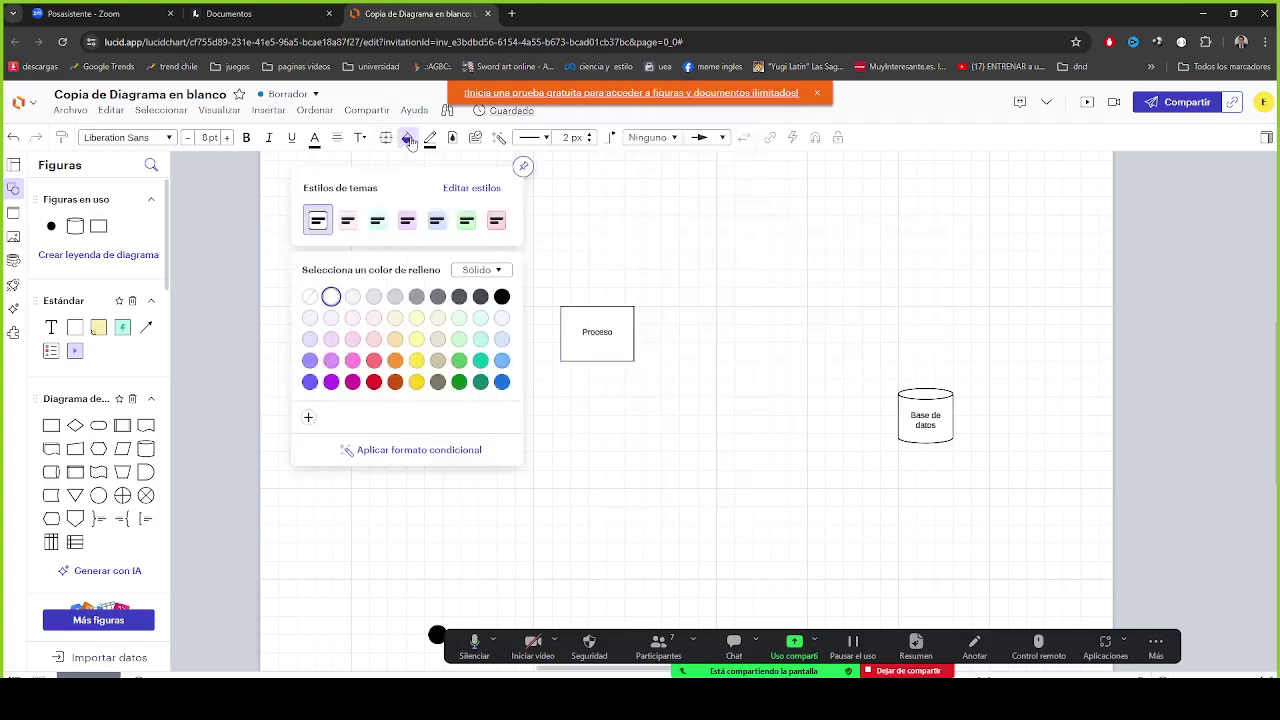
{"action": "left_click", "coordinate": [503, 349]}
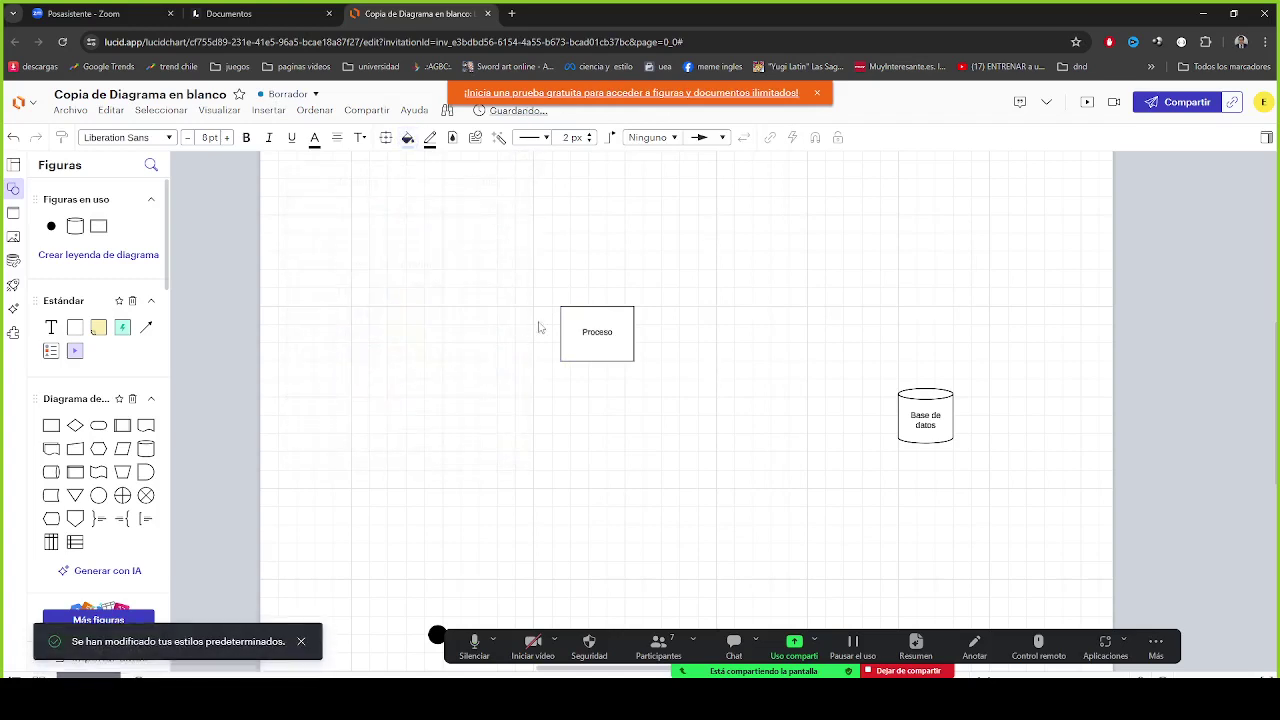
Fill the "Proceso" rectangle with light blue and colour its text red
{"action": "left_click", "coordinate": [606, 326]}
{"action": "left_click", "coordinate": [408, 138]}
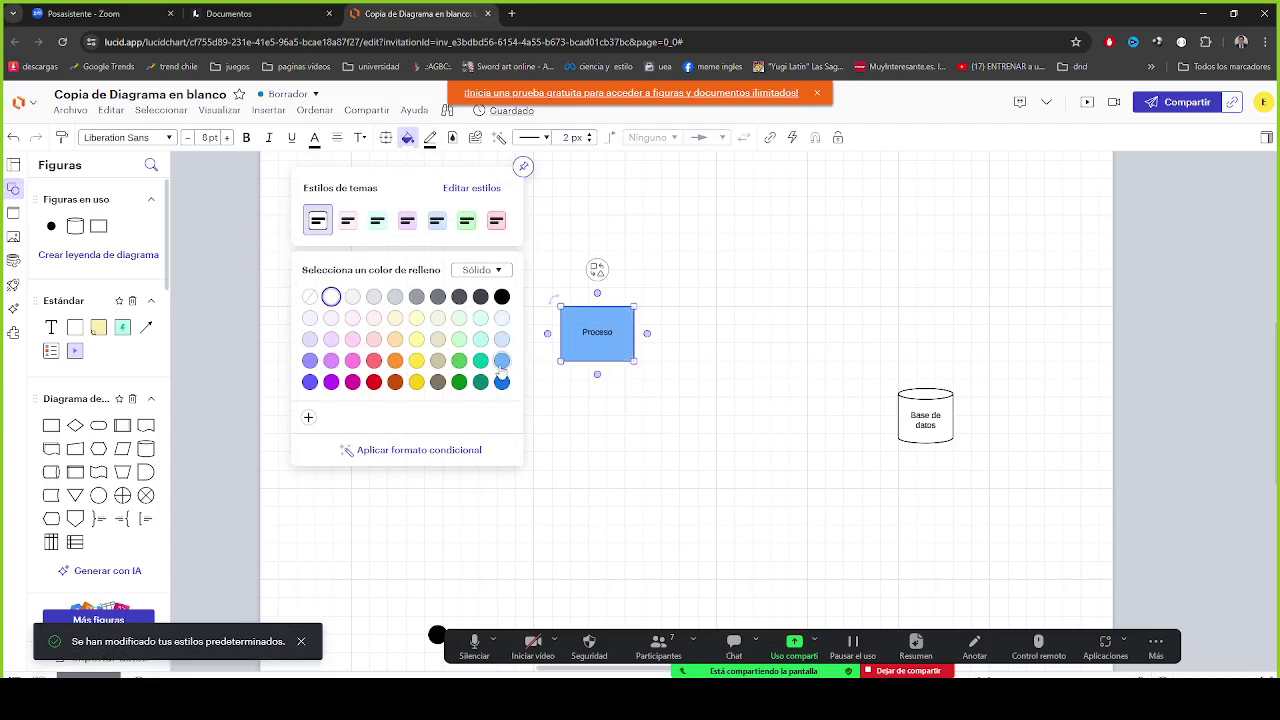
{"action": "left_click", "coordinate": [502, 362]}
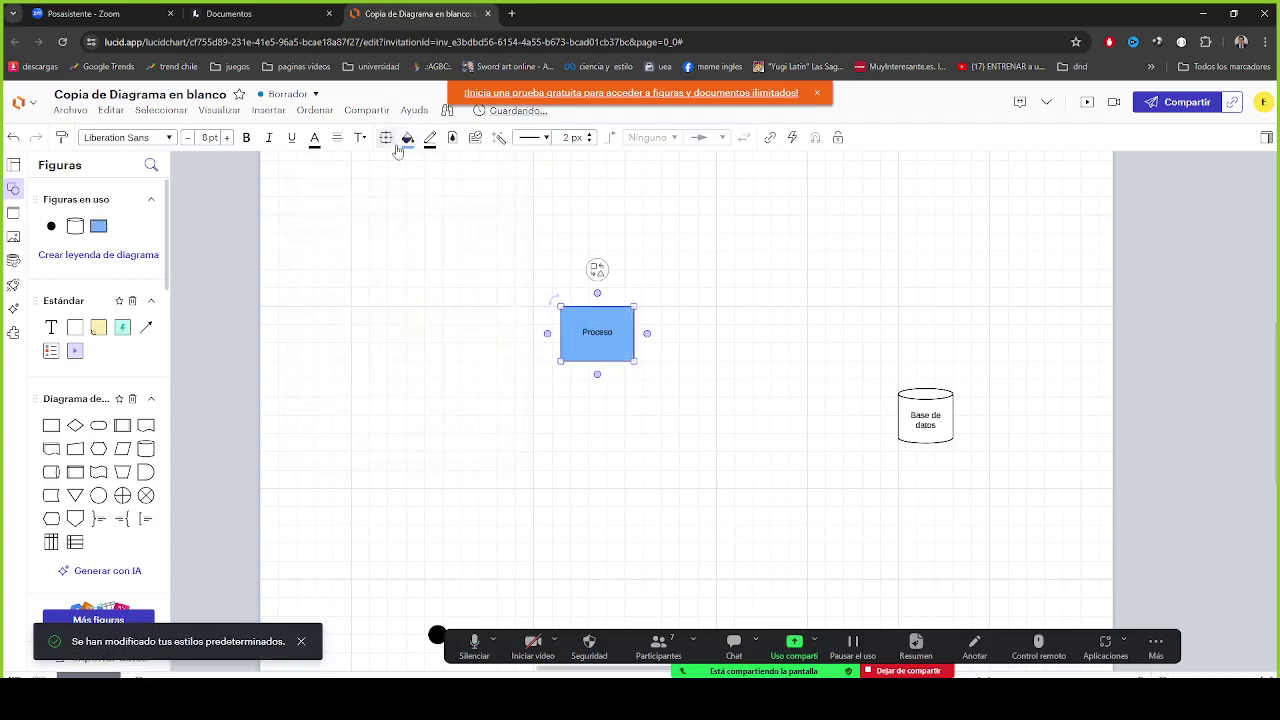
{"action": "left_click", "coordinate": [314, 138]}
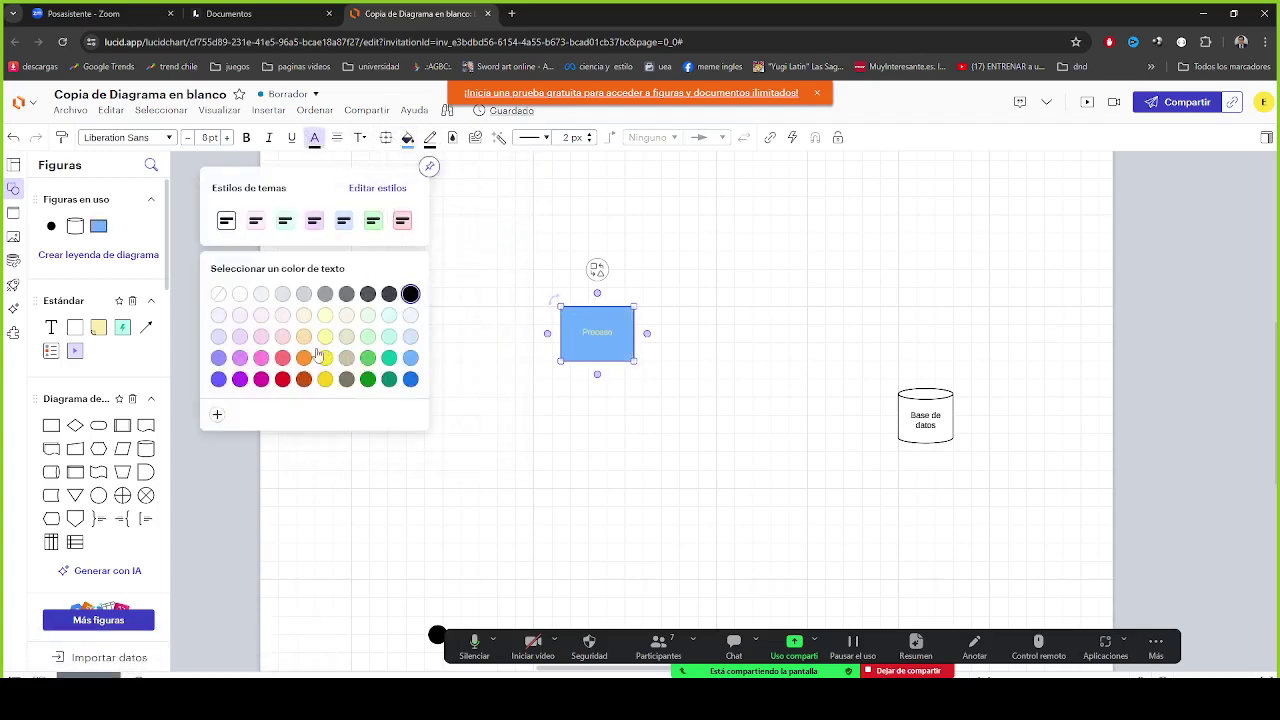
{"action": "left_click", "coordinate": [282, 380]}
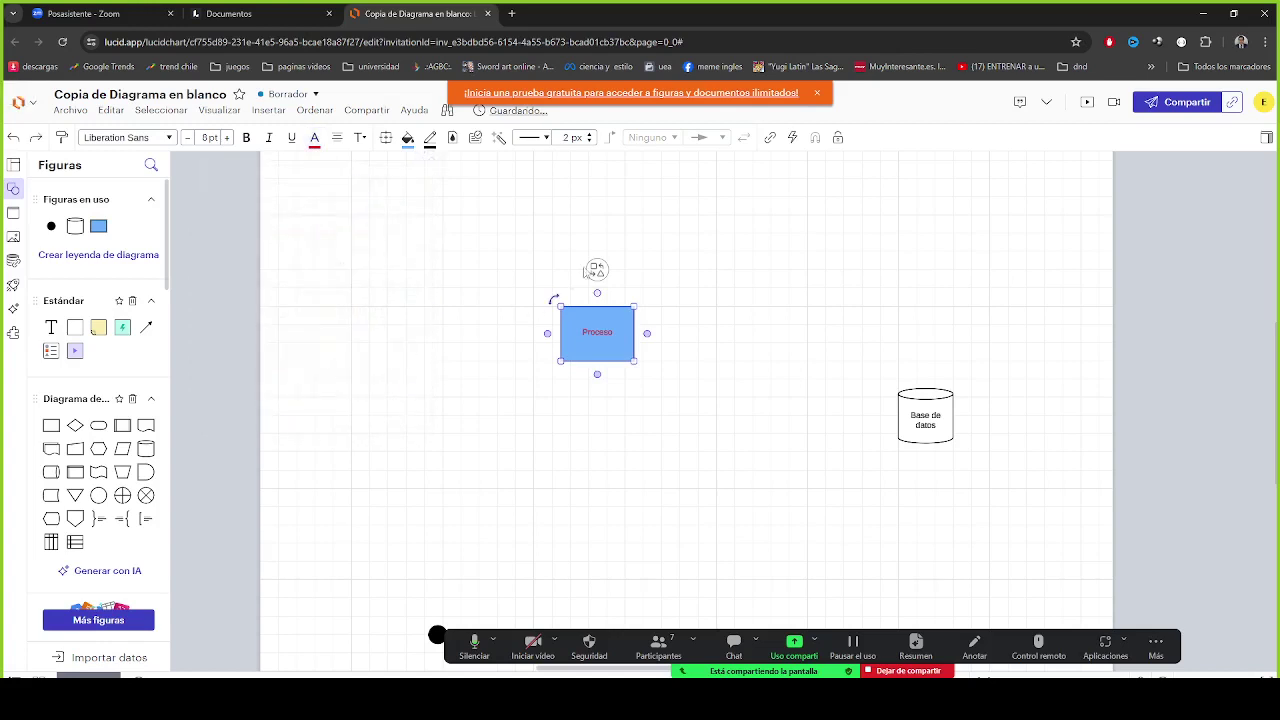
Increase the font size of the "Proceso" rectangle's text by several steps
{"action": "left_click", "coordinate": [227, 138]}
{"action": "left_click", "coordinate": [227, 138]}
{"action": "left_click", "coordinate": [227, 138]}
{"action": "left_click", "coordinate": [227, 138]}
{"action": "left_click", "coordinate": [227, 138]}
{"action": "left_click", "coordinate": [227, 138]}
{"action": "left_click", "coordinate": [227, 138]}
Delete the "Proceso" rectangle and the "Base de datos" cylinder from the canvas
{"action": "left_click_drag", "start_coordinate": [634, 449], "coordinate": [534, 262]}
{"action": "key", "text": "Delete"}
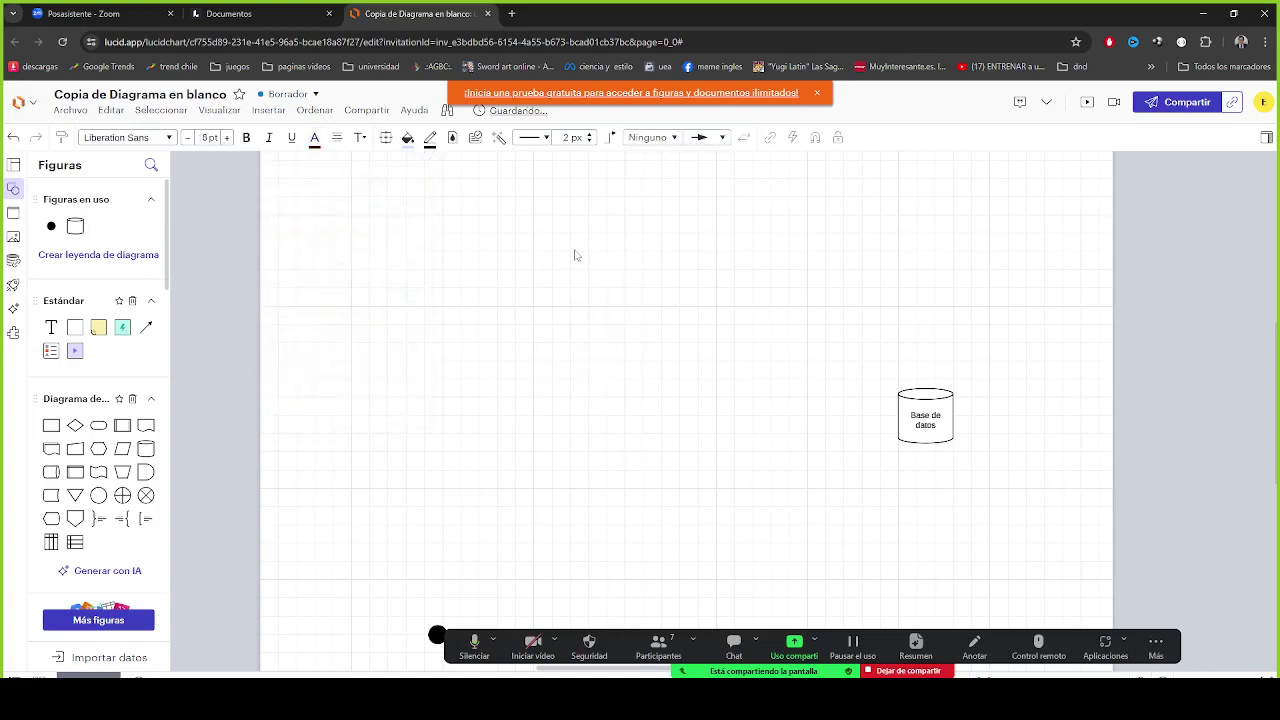
{"action": "left_click_drag", "start_coordinate": [838, 344], "coordinate": [983, 503]}
{"action": "key", "text": "Delete"}
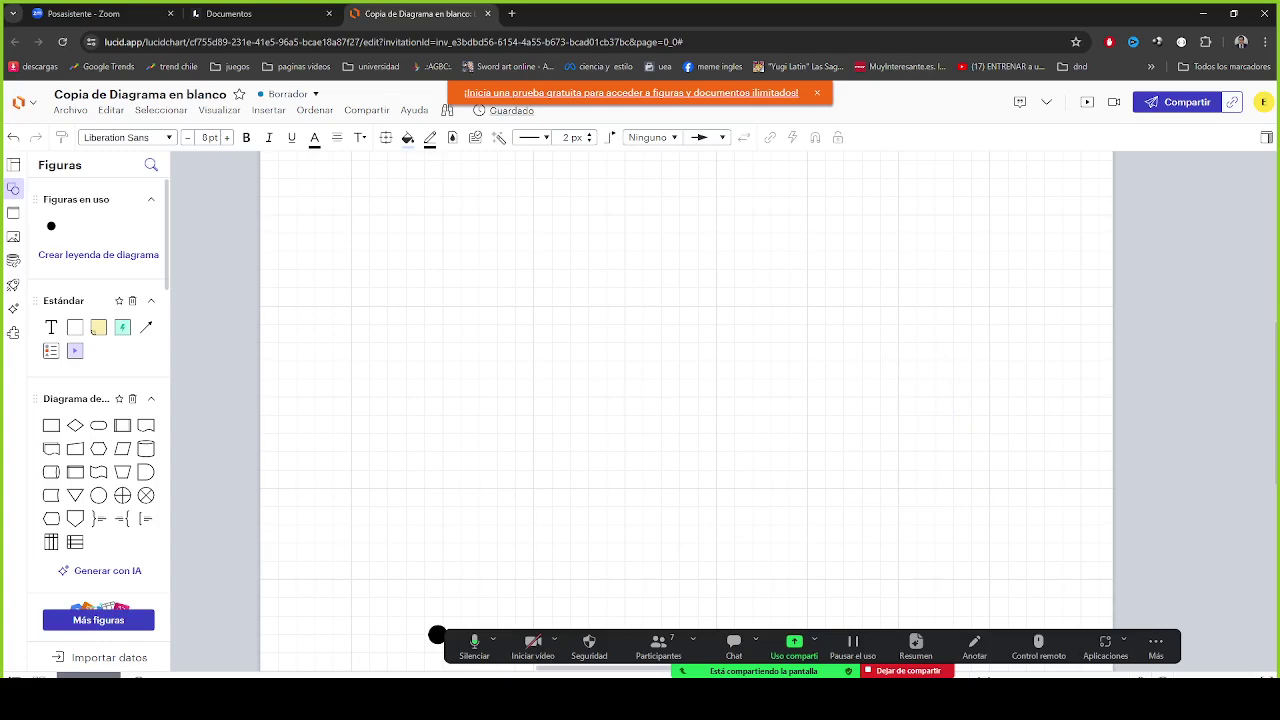
Switch to c4.pdf, examine the "Nivel 1: El diagrama de contexto del sistema" section and its example diagram, and return to Paint
{"action": "left_click", "coordinate": [290, 676]}
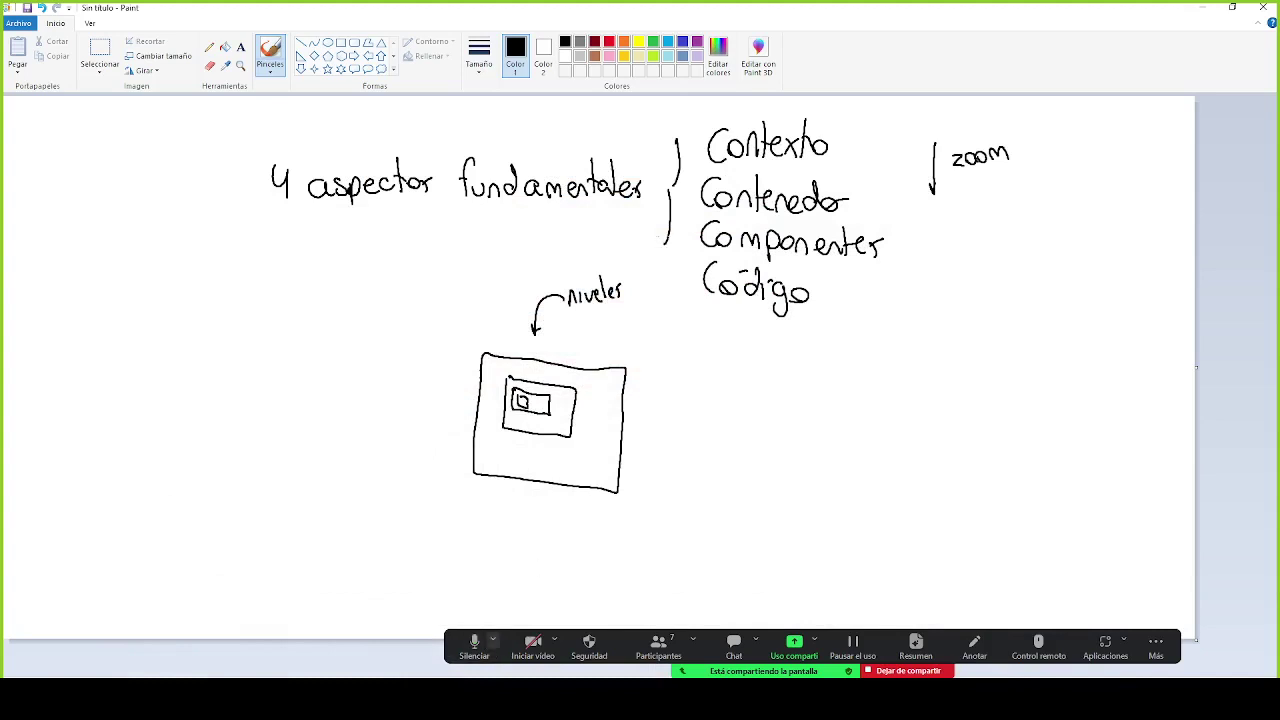
{"action": "key", "text": "alt+Tab"}
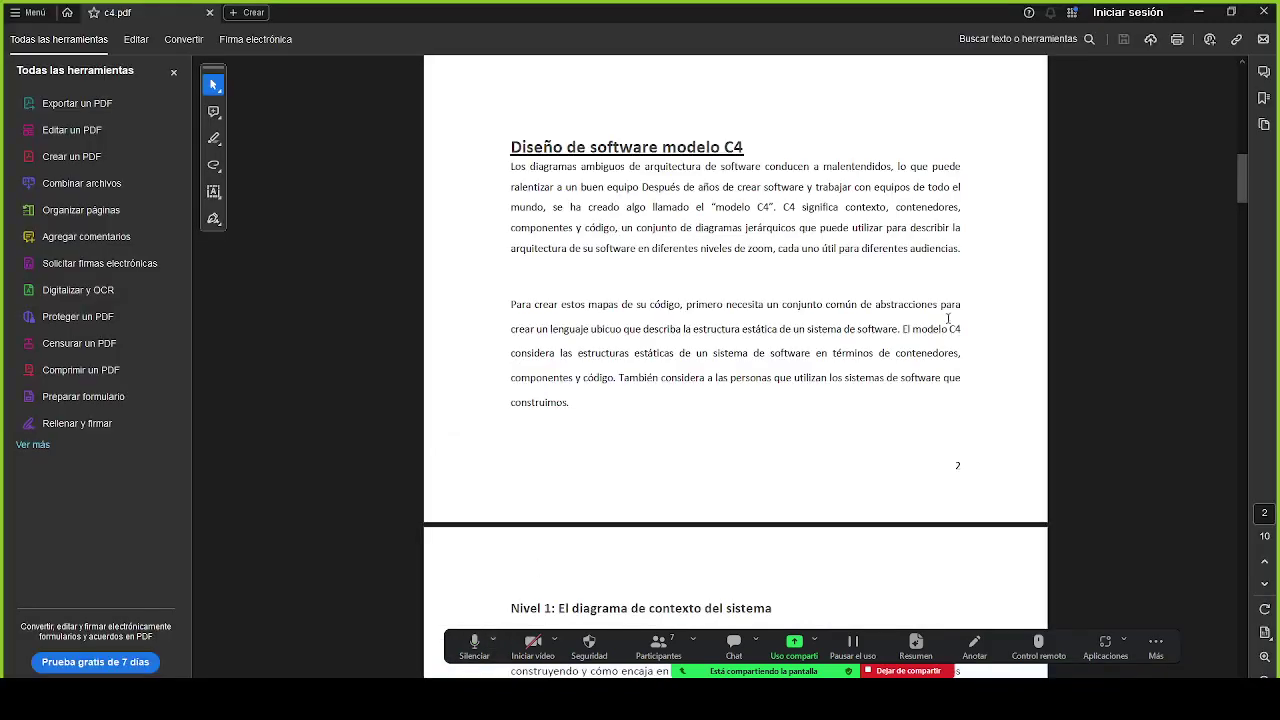
{"action": "scroll", "coordinate": [930, 310], "scroll_direction": "down", "scroll_amount": 5}
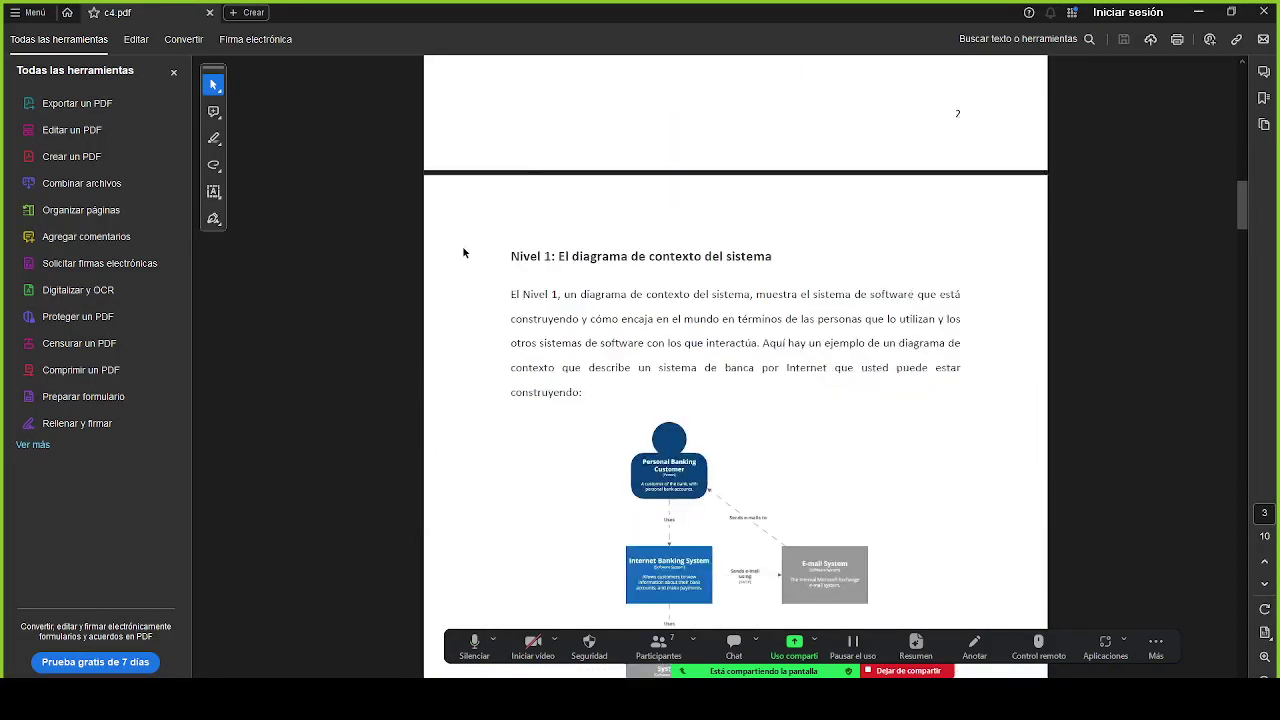
{"action": "left_click_drag", "start_coordinate": [497, 260], "coordinate": [787, 258]}
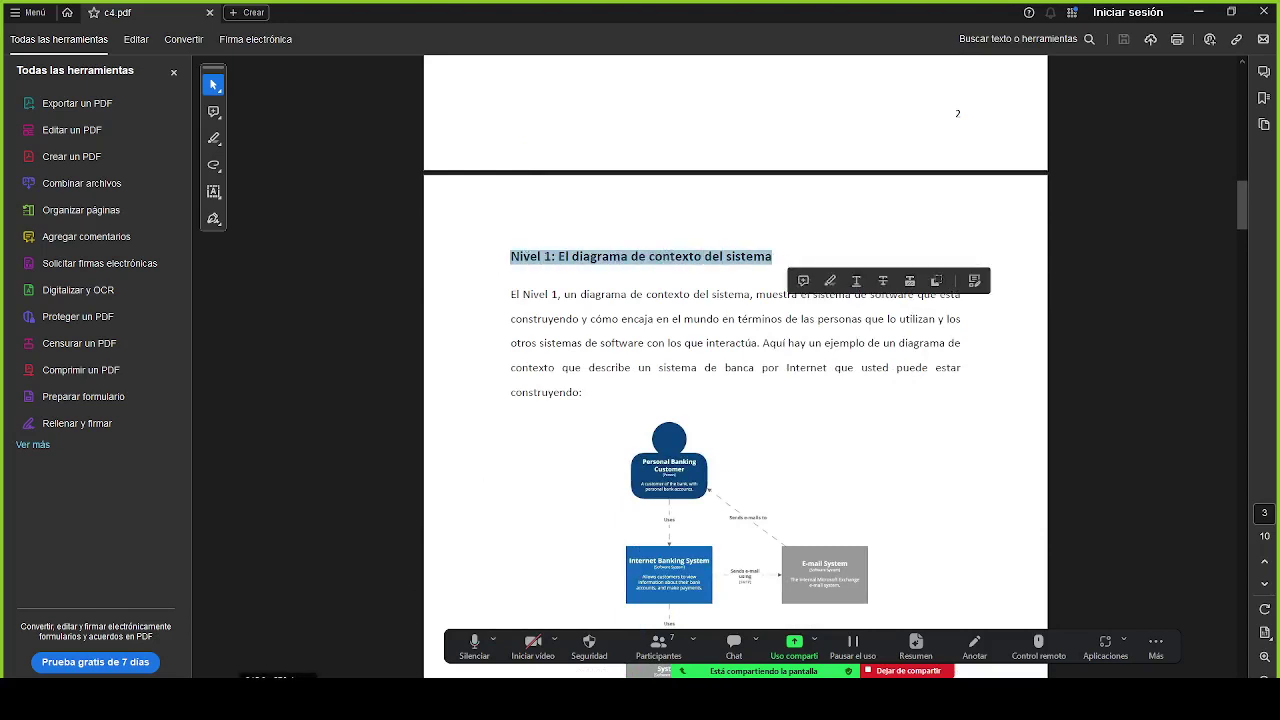
{"action": "scroll", "coordinate": [790, 300], "scroll_direction": "down", "scroll_amount": 3}
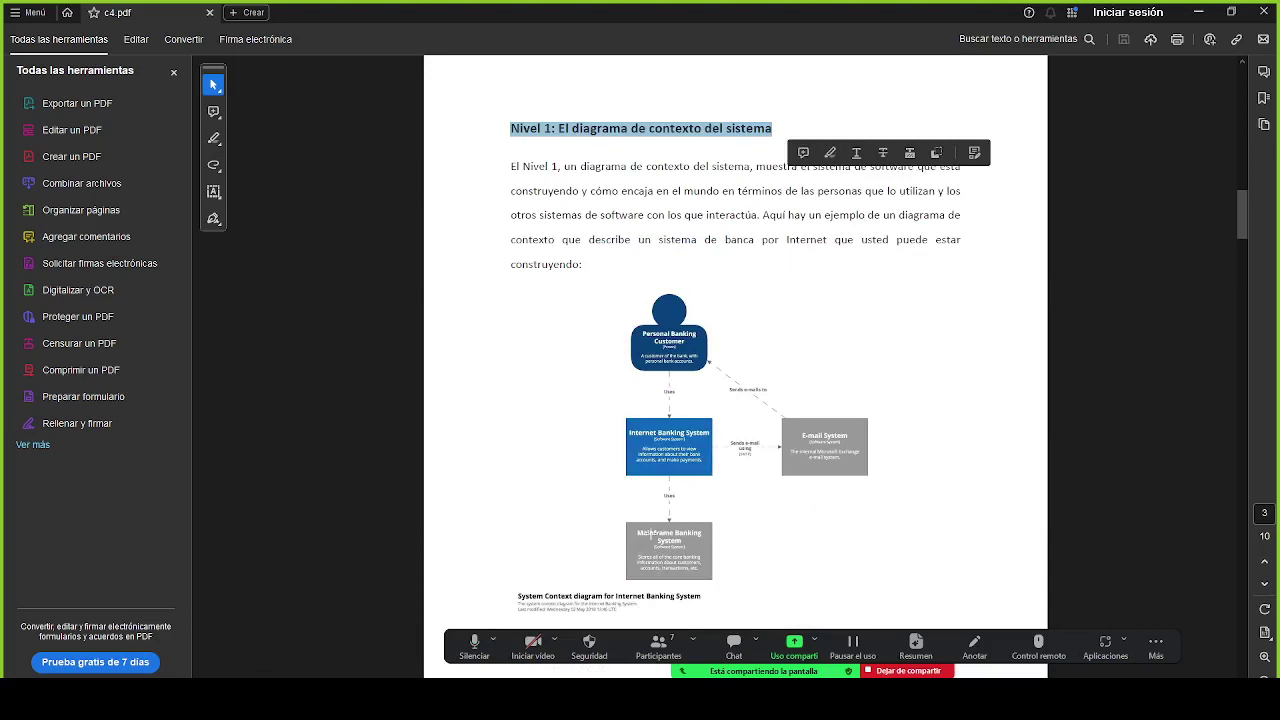
{"action": "key", "text": "alt+Tab"}
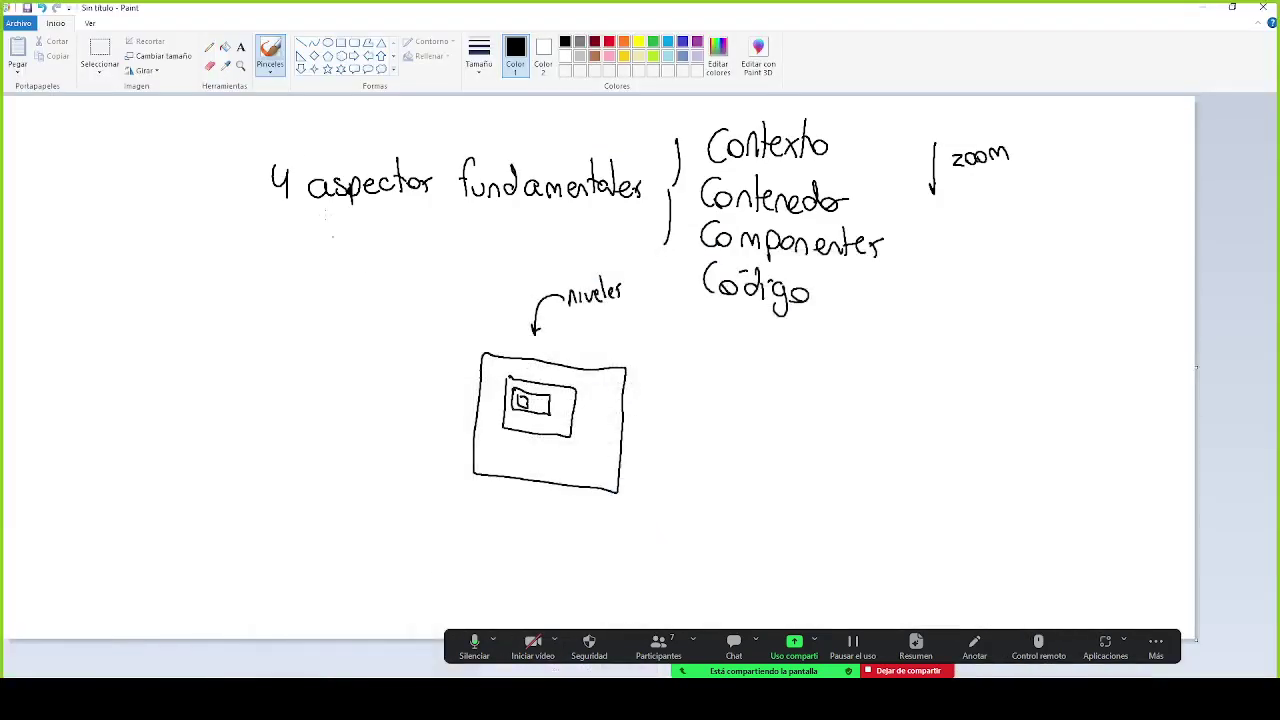
{"action": "left_click", "coordinate": [100, 55]}
{"action": "left_click_drag", "start_coordinate": [209, 96], "coordinate": [1112, 564]}
{"action": "left_click", "coordinate": [1221, 432]}
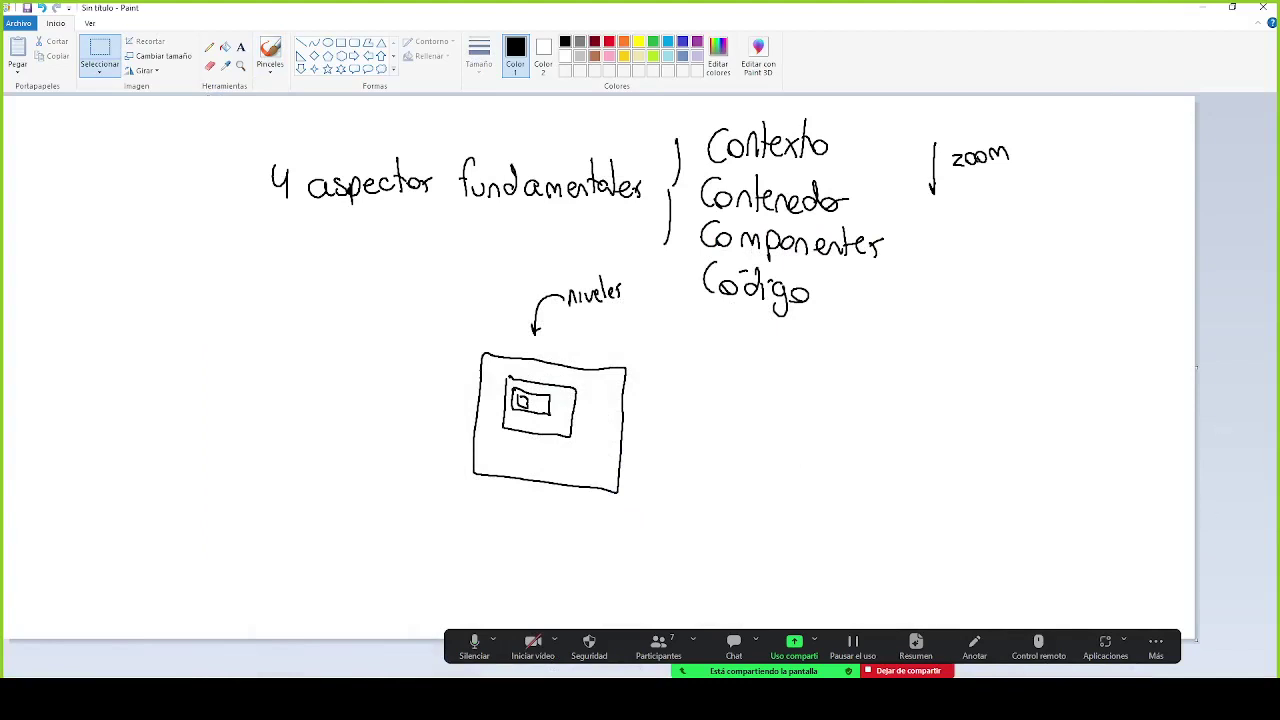
Open a second Paint window with a blank canvas
{"action": "key", "text": "super"}
{"action": "type", "text": "pai"}
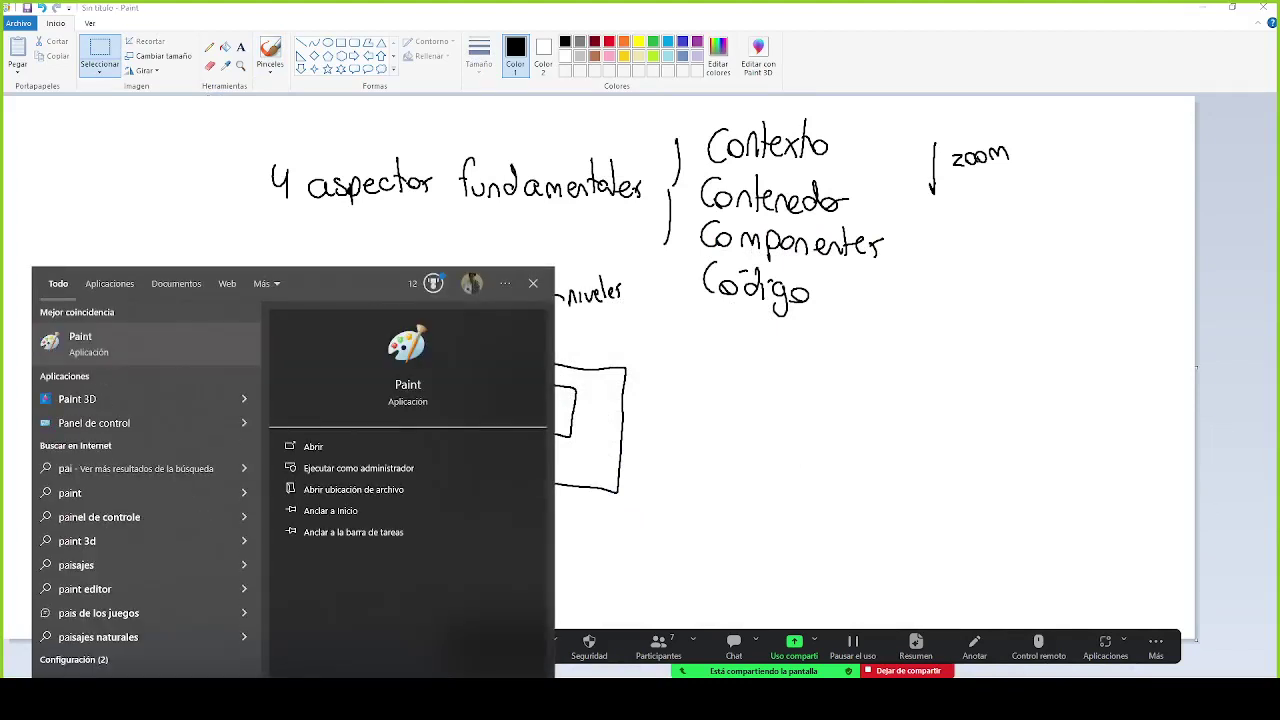
{"action": "key", "text": "Return"}
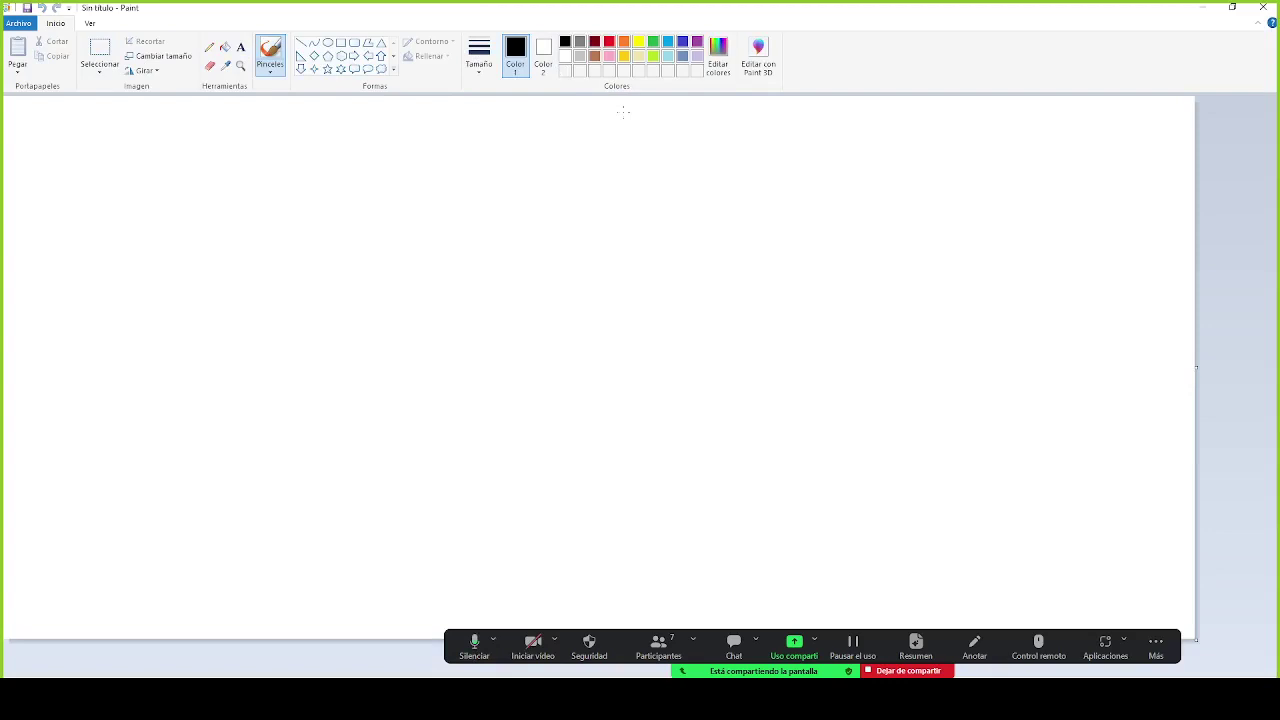
Add the text "Situamos nuestro sistema/software y vemos cómo se relaciona con su entorno" along the upper part of the canvas
{"action": "left_click", "coordinate": [240, 47]}
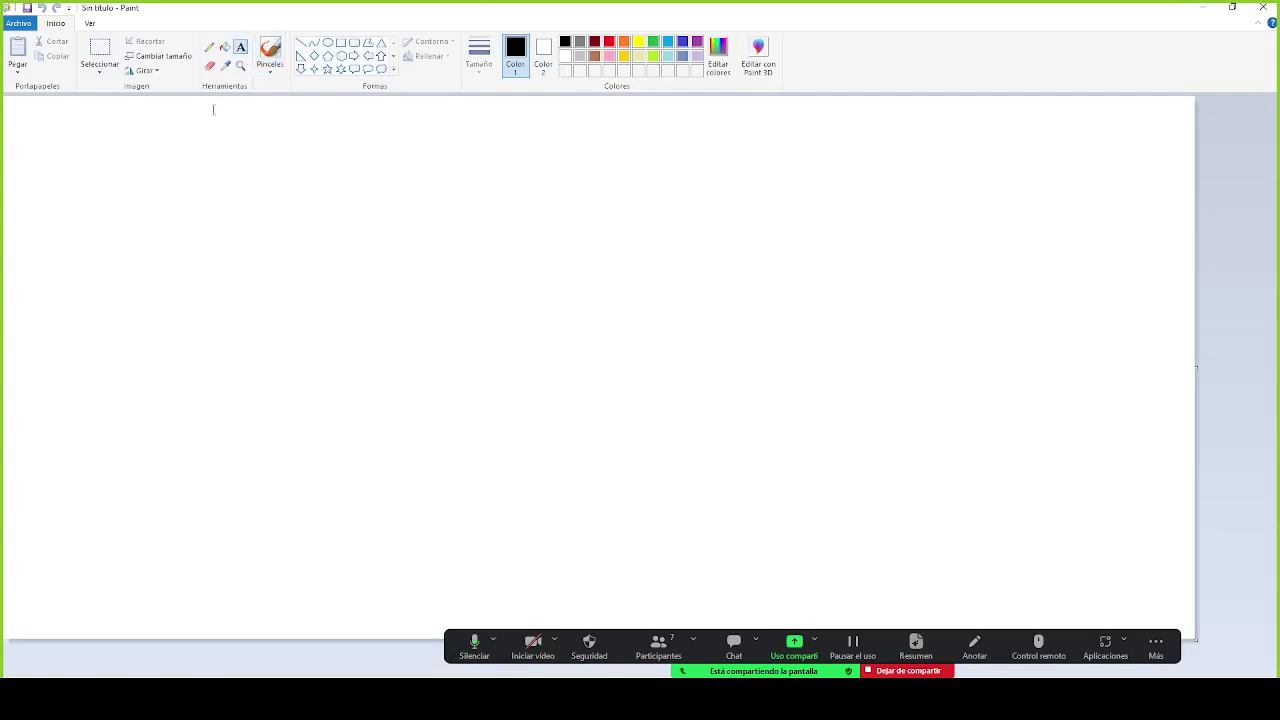
{"action": "left_click_drag", "start_coordinate": [838, 196], "coordinate": [971, 211]}
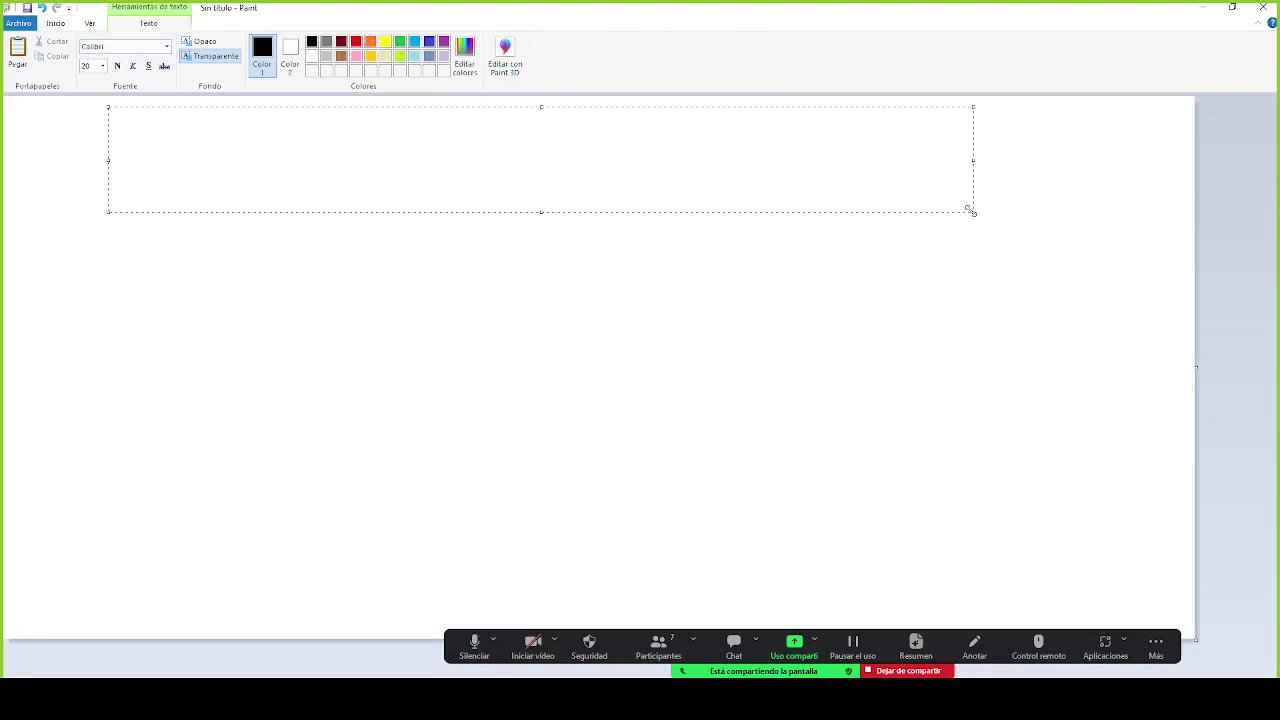
{"action": "type", "text": "Situamos nuest"}
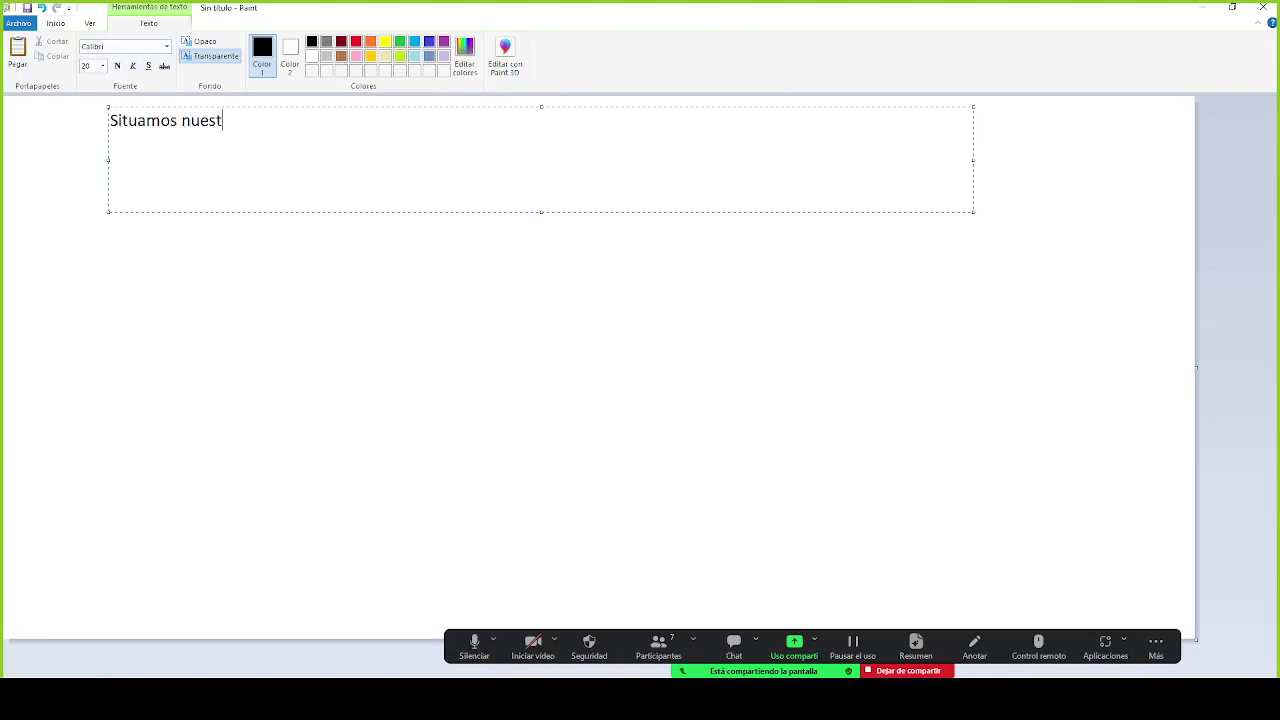
{"action": "type", "text": "ro sistema/sor"}
{"action": "key", "text": "BackSpace"}
{"action": "type", "text": "ftware"}
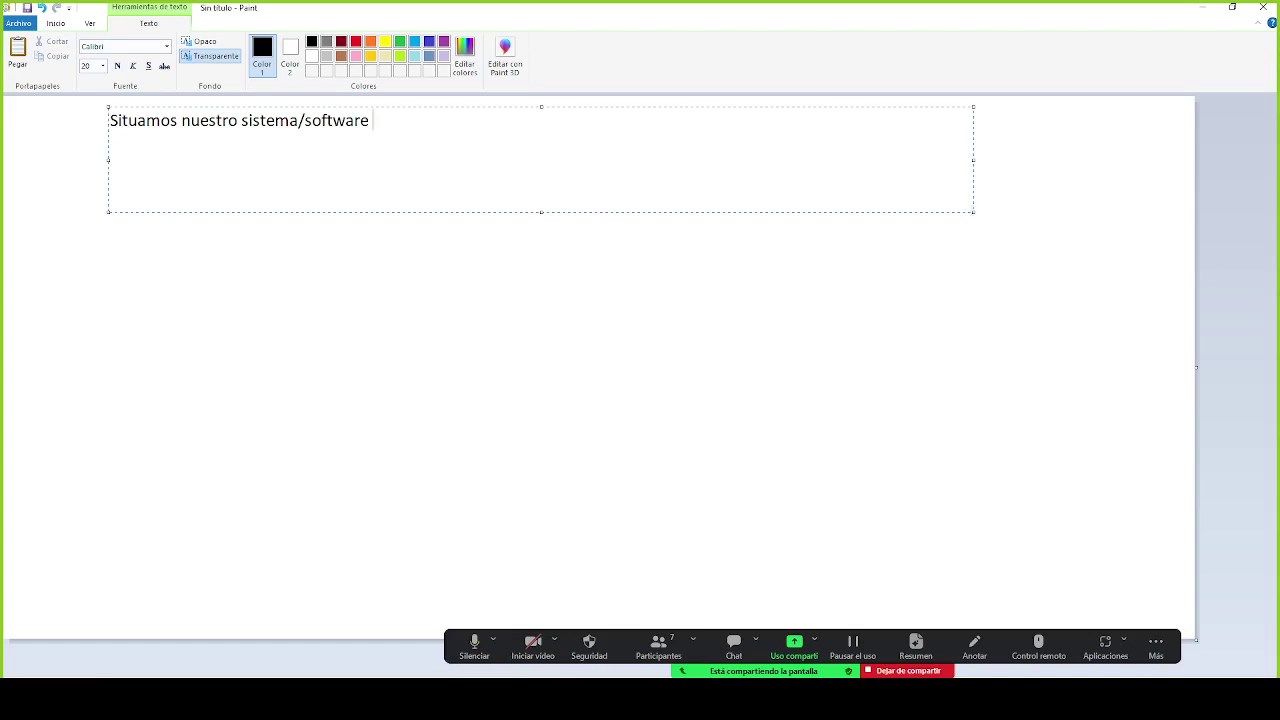
{"action": "type", "text": " y vemos cómo se relacionma"}
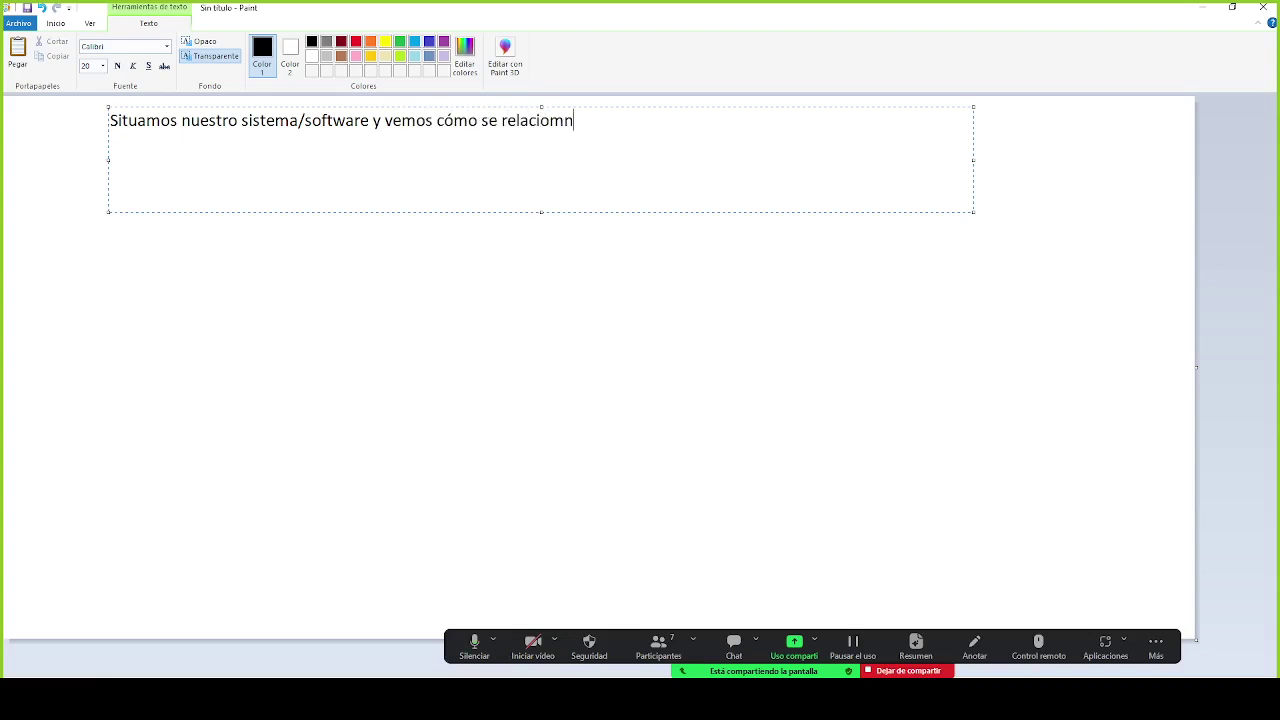
{"action": "key", "text": "BackSpace"}
{"action": "key", "text": "BackSpace"}
{"action": "key", "text": "BackSpace"}
{"action": "type", "text": "na con su entorno"}
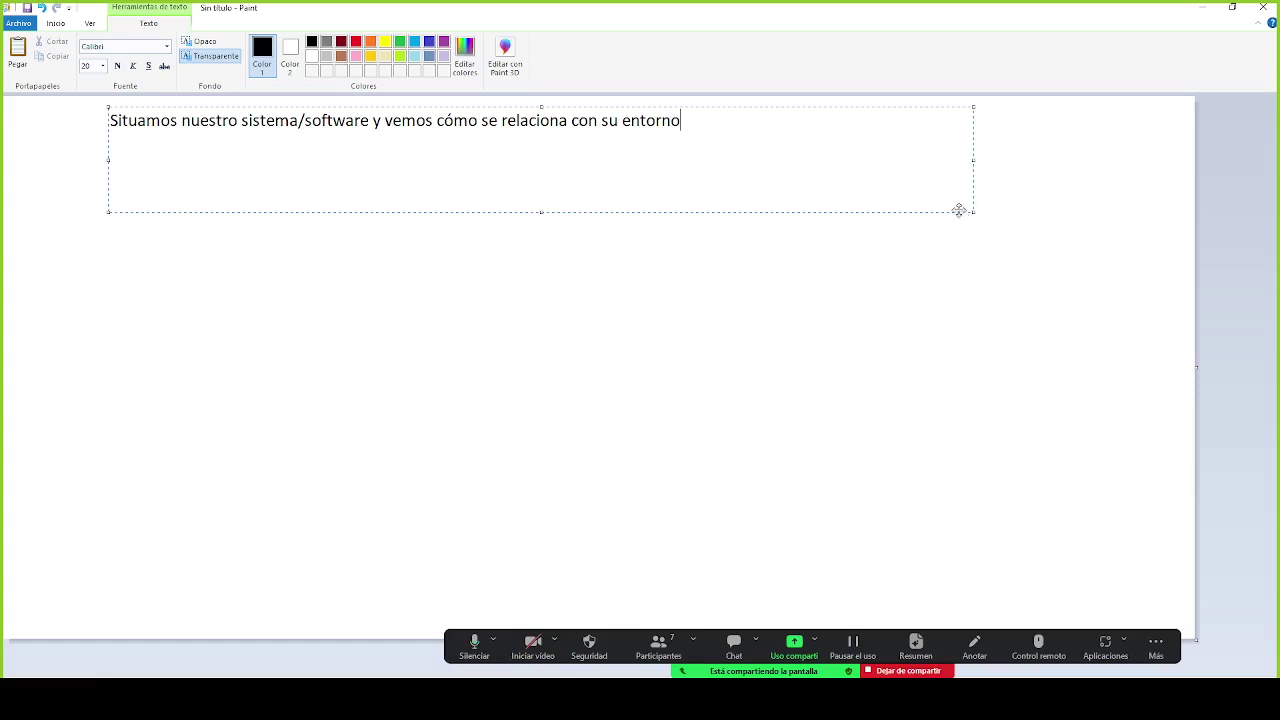
{"action": "left_click", "coordinate": [533, 235]}
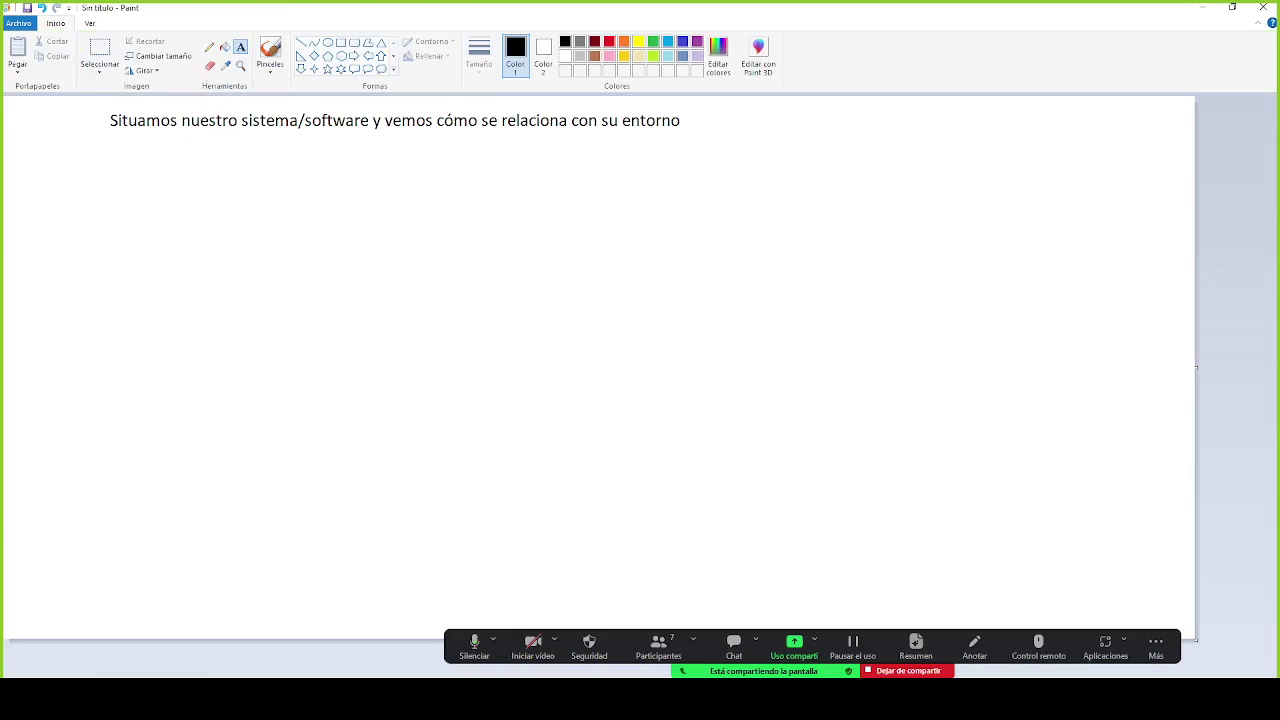
Launch Enterprise Architect and open the recent project pruebass
{"action": "key", "text": "super"}
{"action": "scroll", "coordinate": [372, 553], "scroll_direction": "down", "scroll_amount": 2}
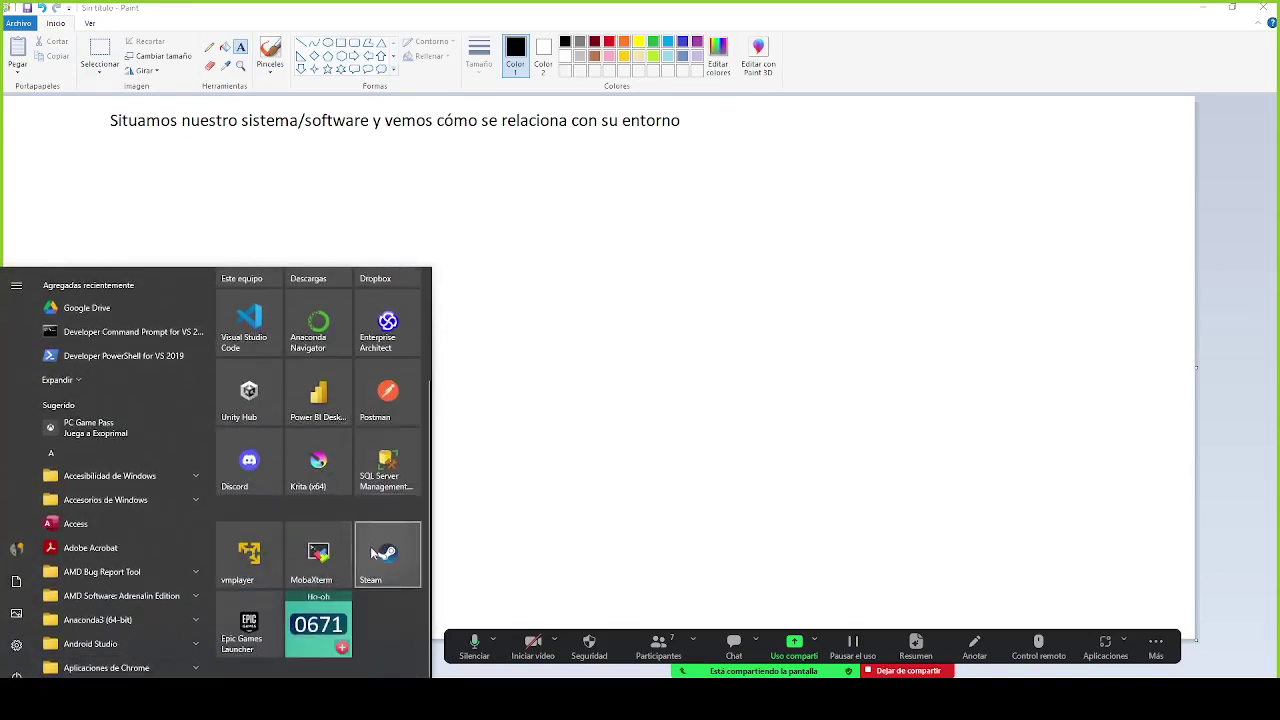
{"action": "scroll", "coordinate": [372, 553], "scroll_direction": "up", "scroll_amount": 2}
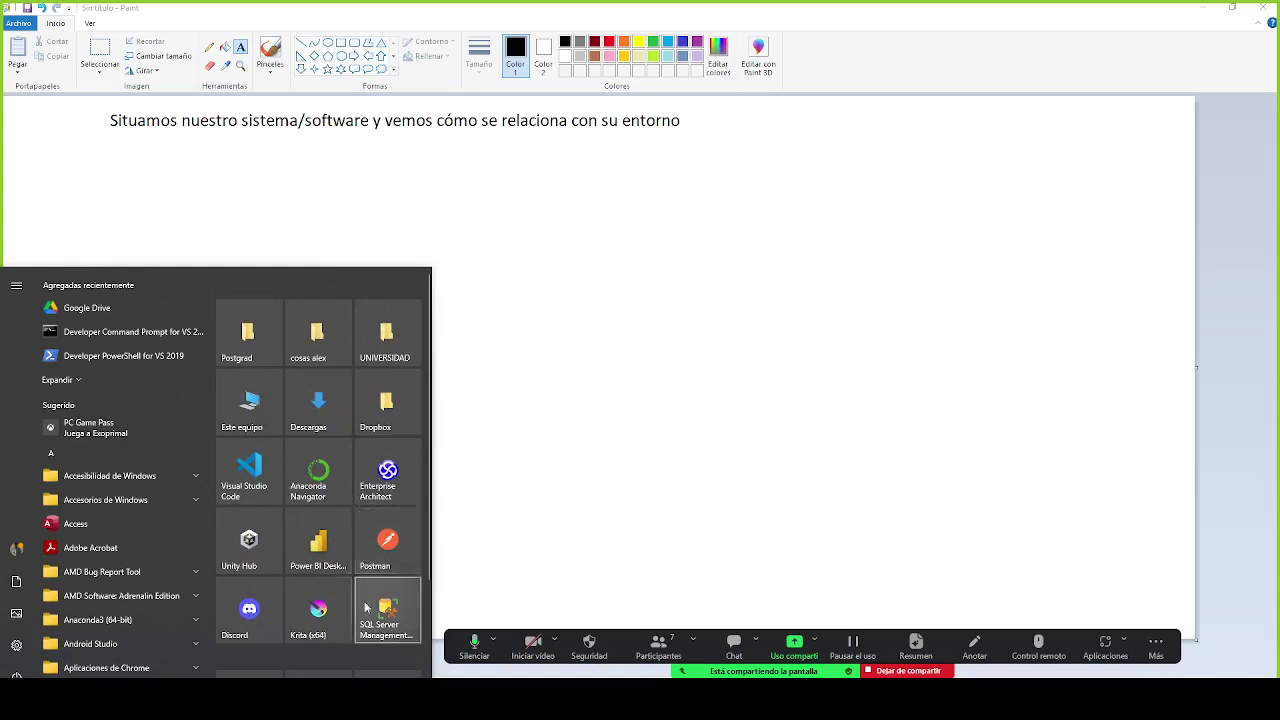
{"action": "left_click", "coordinate": [386, 472]}
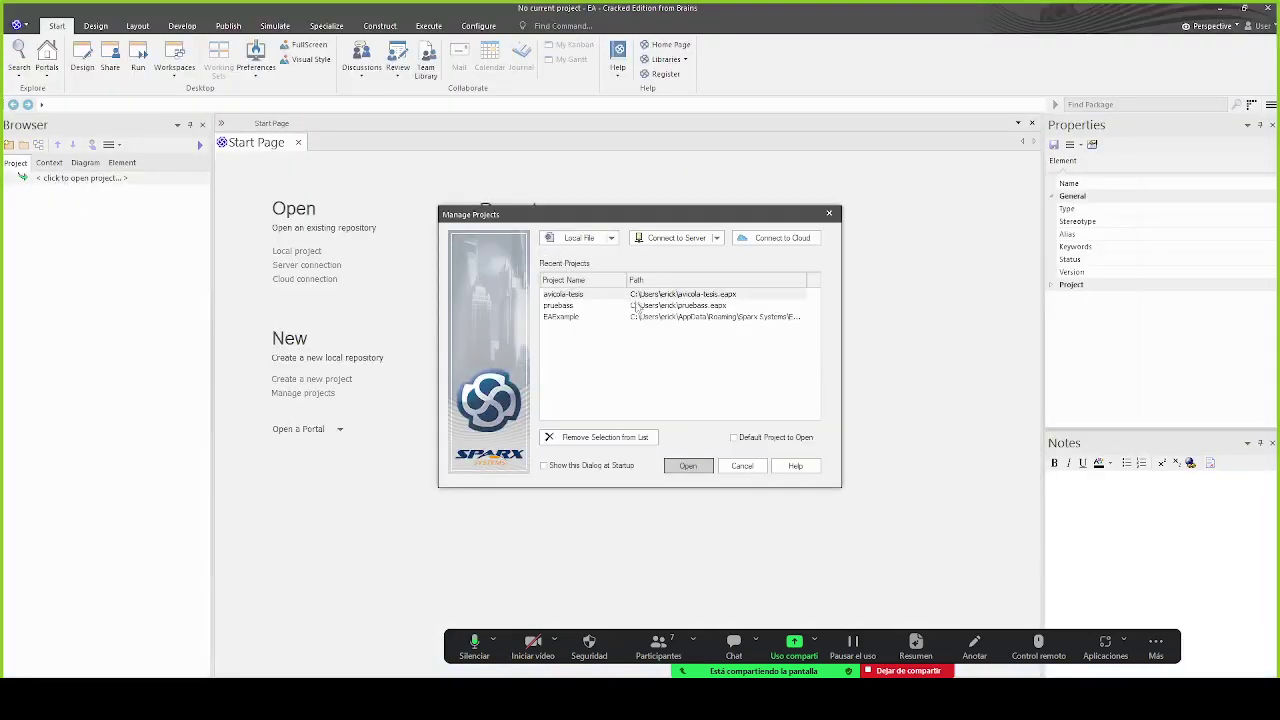
{"action": "double_click", "coordinate": [664, 308]}
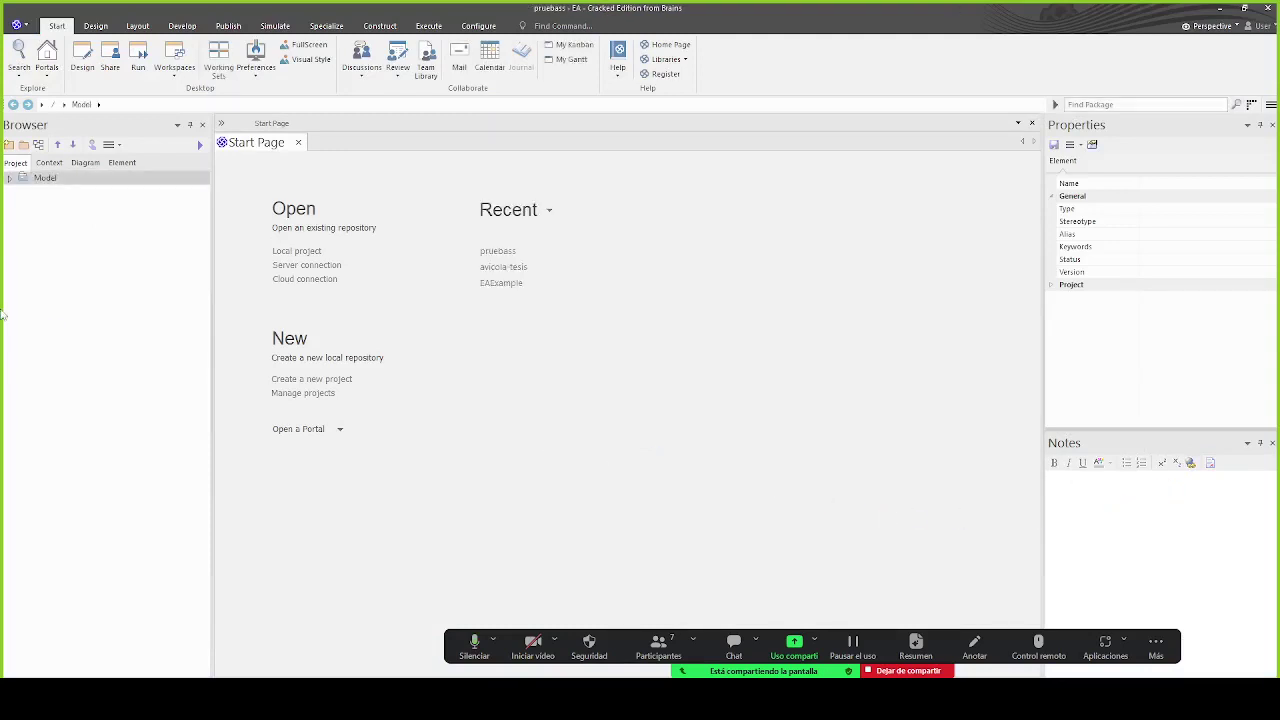
Add the Starter Deployment Diagram pattern to the Model root using the Model Wizard
{"action": "left_click", "coordinate": [10, 178]}
{"action": "left_click", "coordinate": [24, 192]}
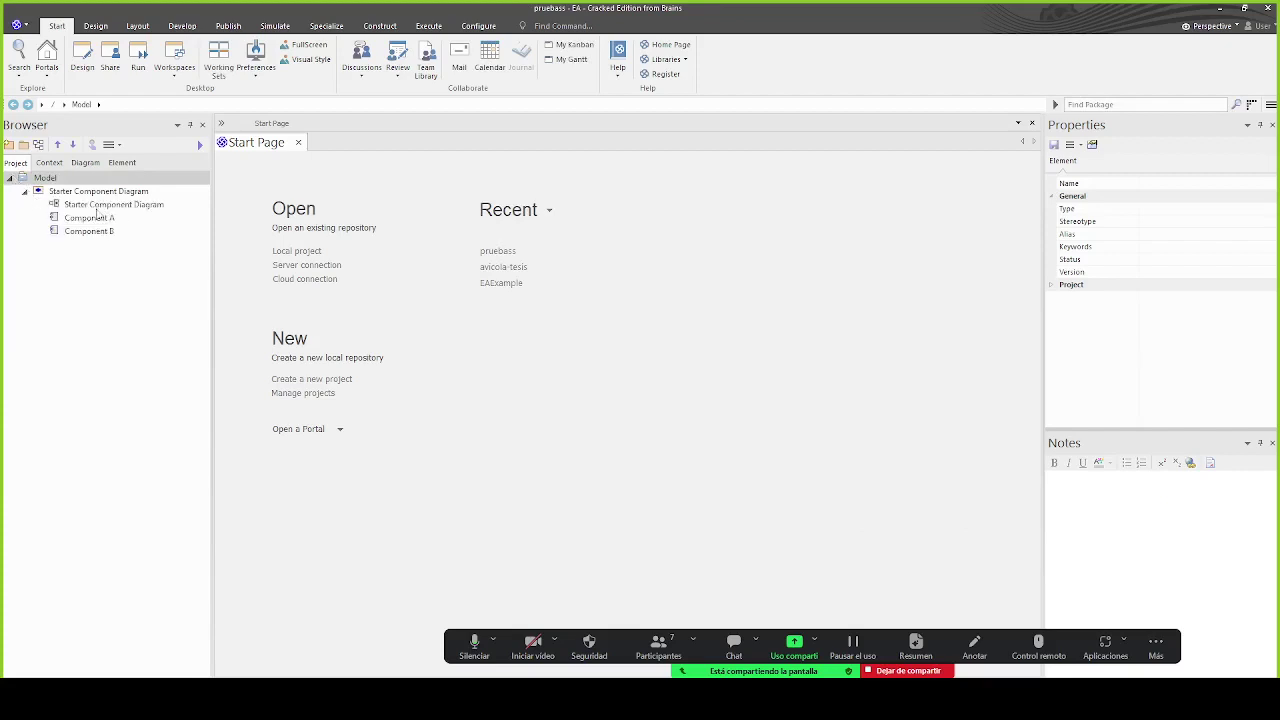
{"action": "left_click", "coordinate": [24, 193]}
{"action": "right_click", "coordinate": [51, 181]}
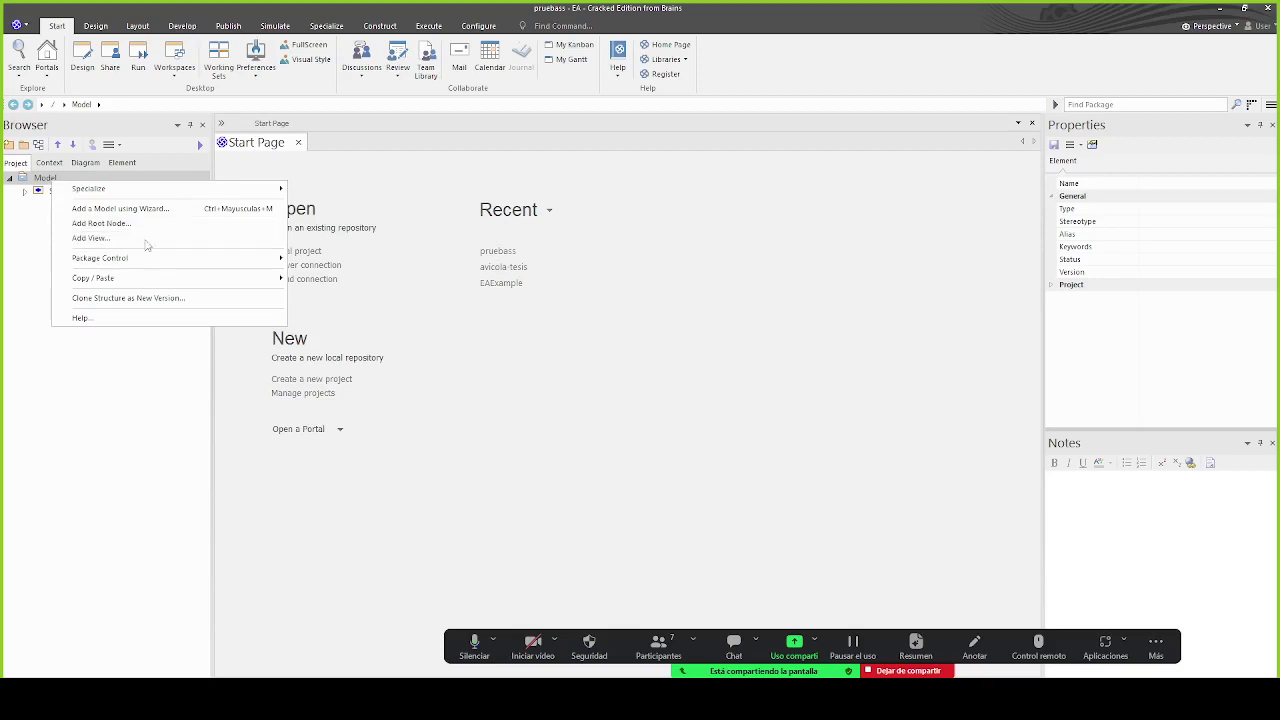
{"action": "left_click", "coordinate": [120, 208]}
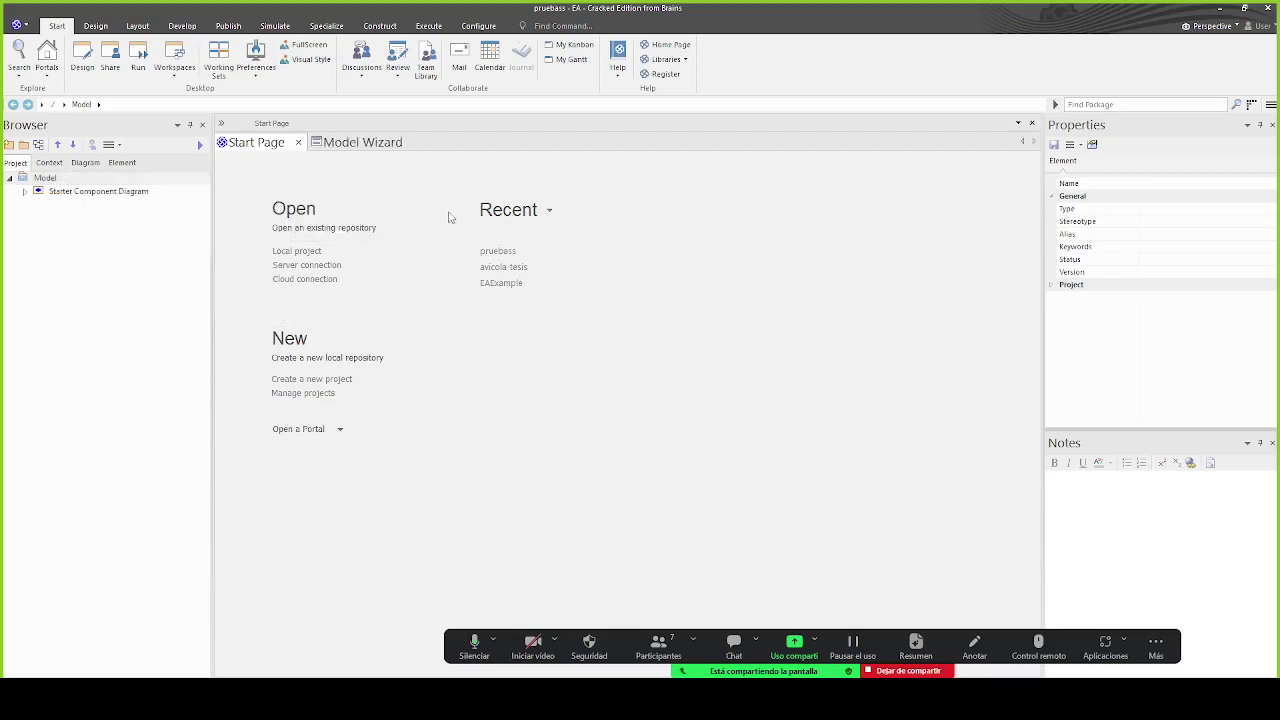
{"action": "scroll", "coordinate": [356, 275], "scroll_direction": "down", "scroll_amount": 5}
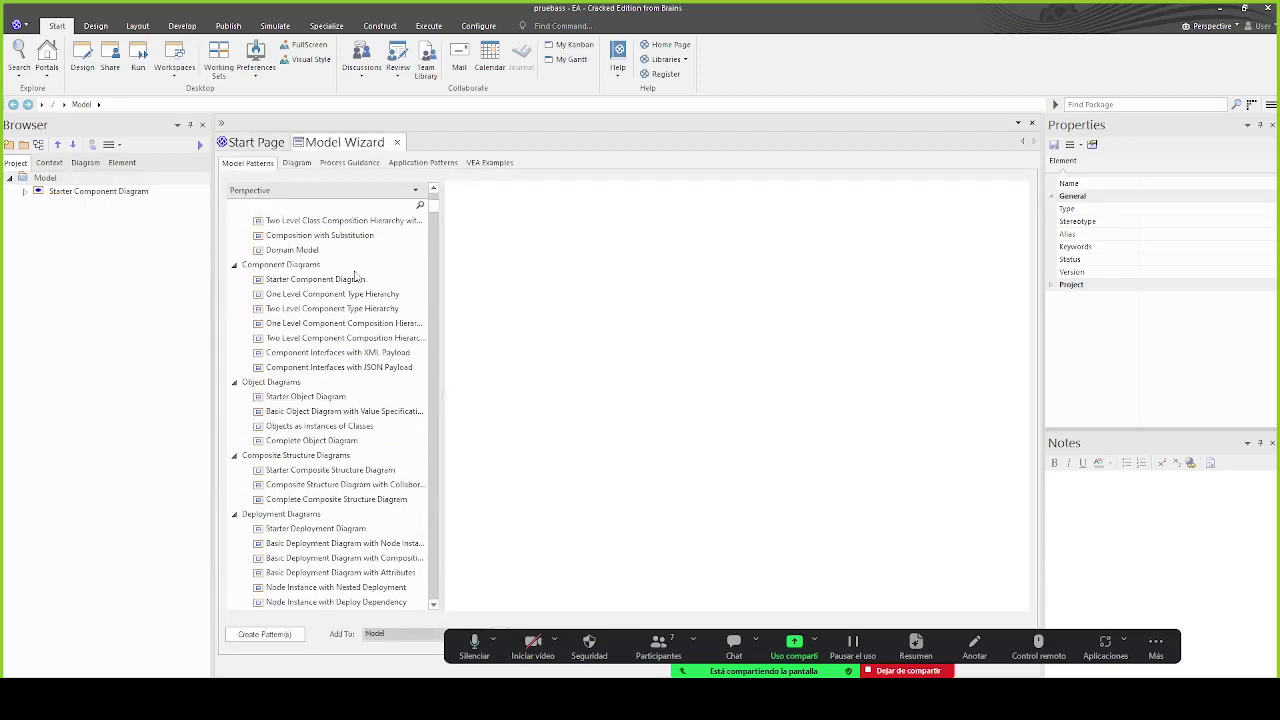
{"action": "scroll", "coordinate": [356, 275], "scroll_direction": "down", "scroll_amount": 3}
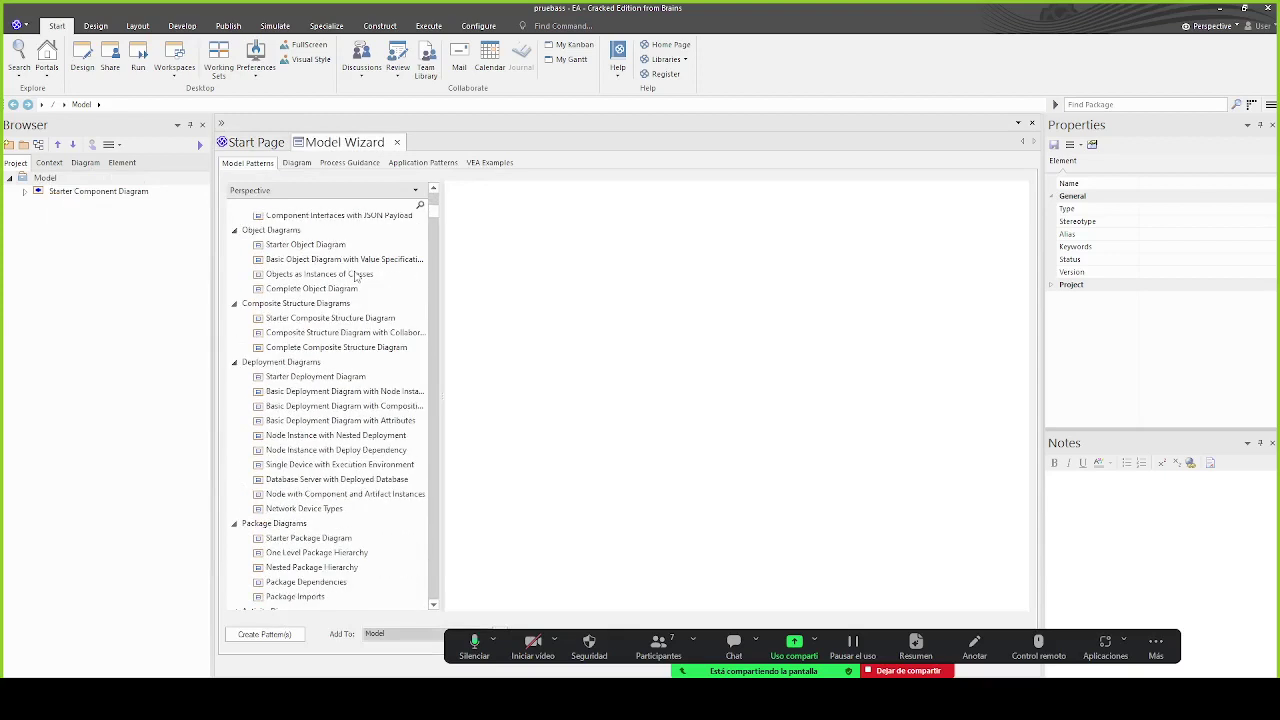
{"action": "left_click", "coordinate": [348, 378]}
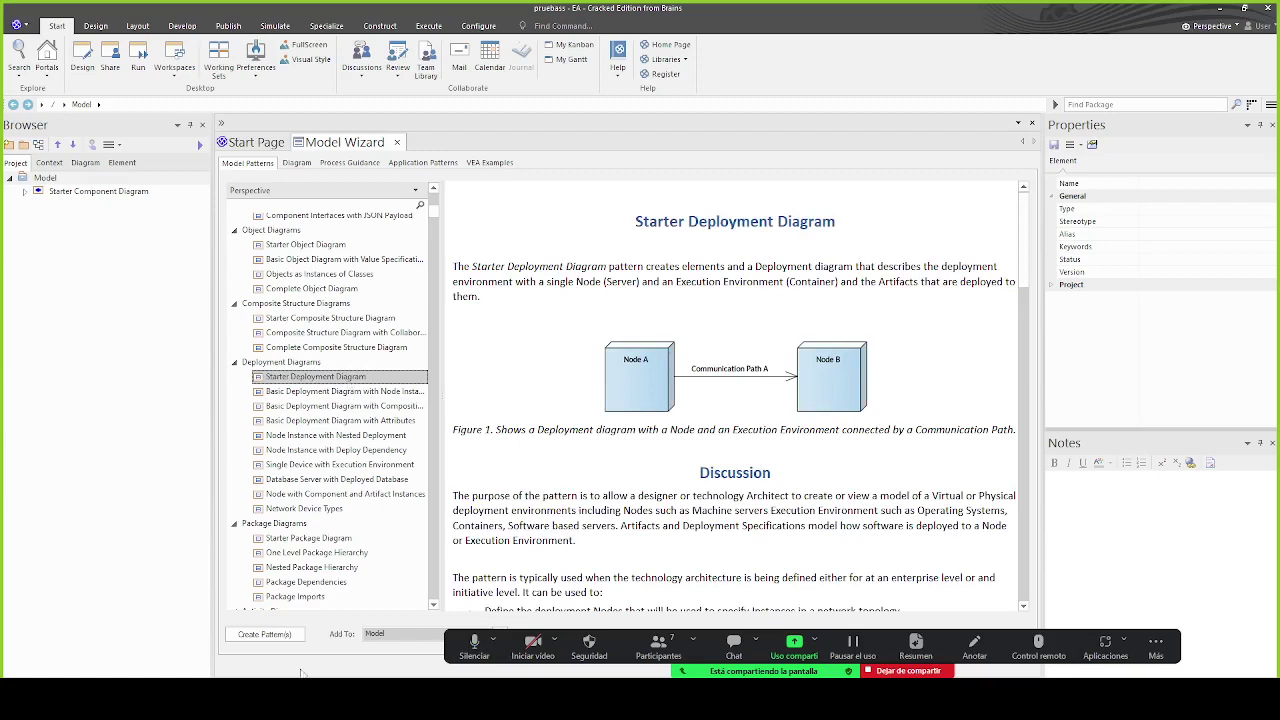
{"action": "left_click_drag", "start_coordinate": [808, 645], "coordinate": [785, 660]}
{"action": "left_click", "coordinate": [252, 640]}
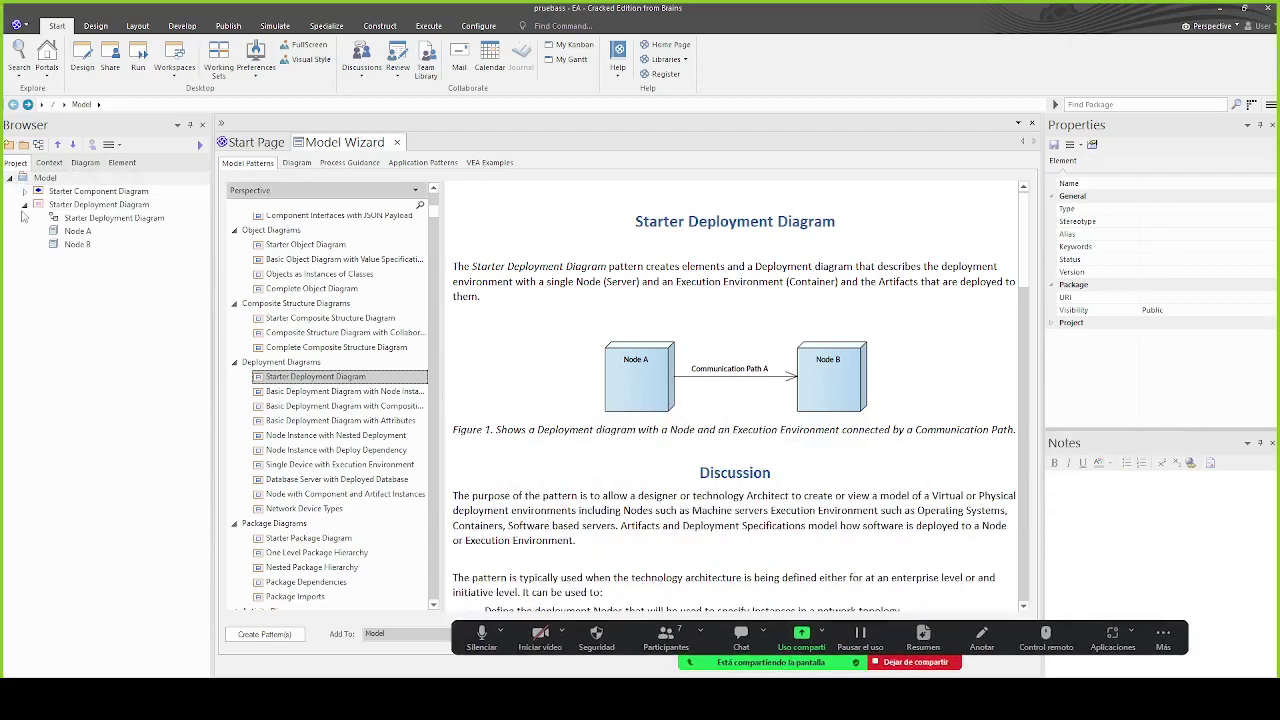
Open the Starter Deployment Diagram, remove Node A and Node B from its canvas, and show the diagram toolbox beside a narrower browser
{"action": "double_click", "coordinate": [142, 220]}
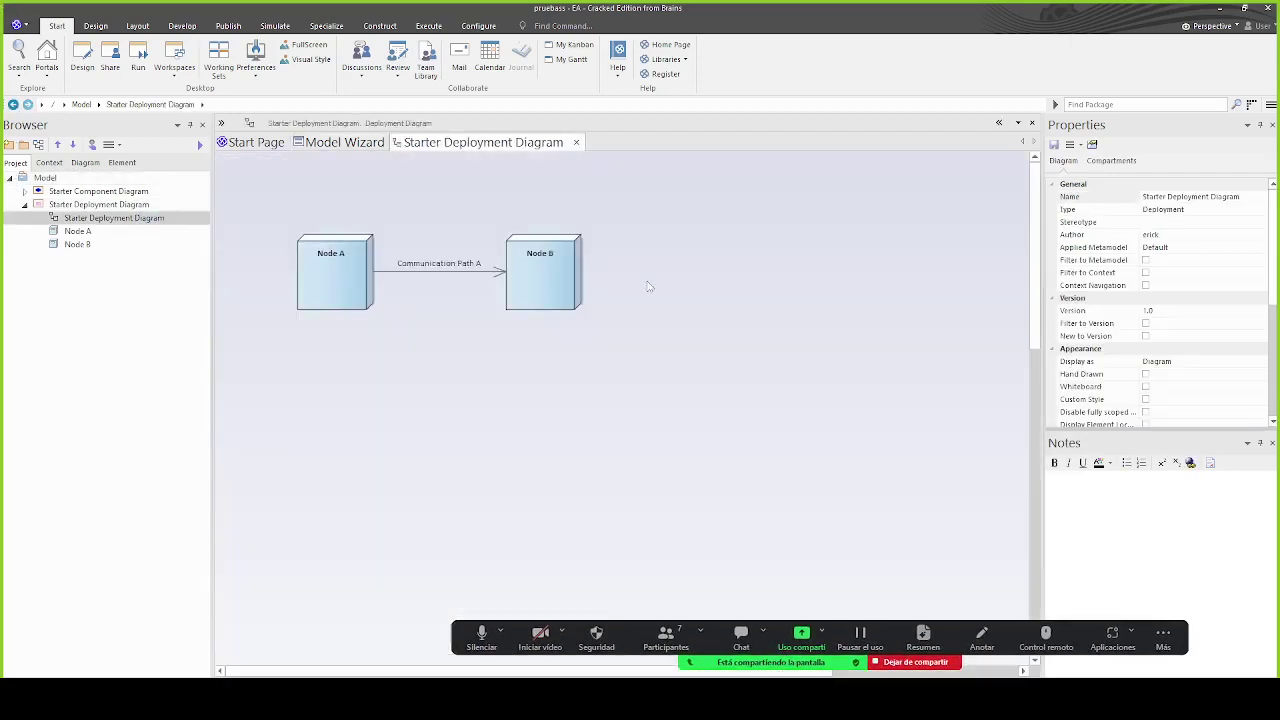
{"action": "left_click_drag", "start_coordinate": [282, 209], "coordinate": [683, 357]}
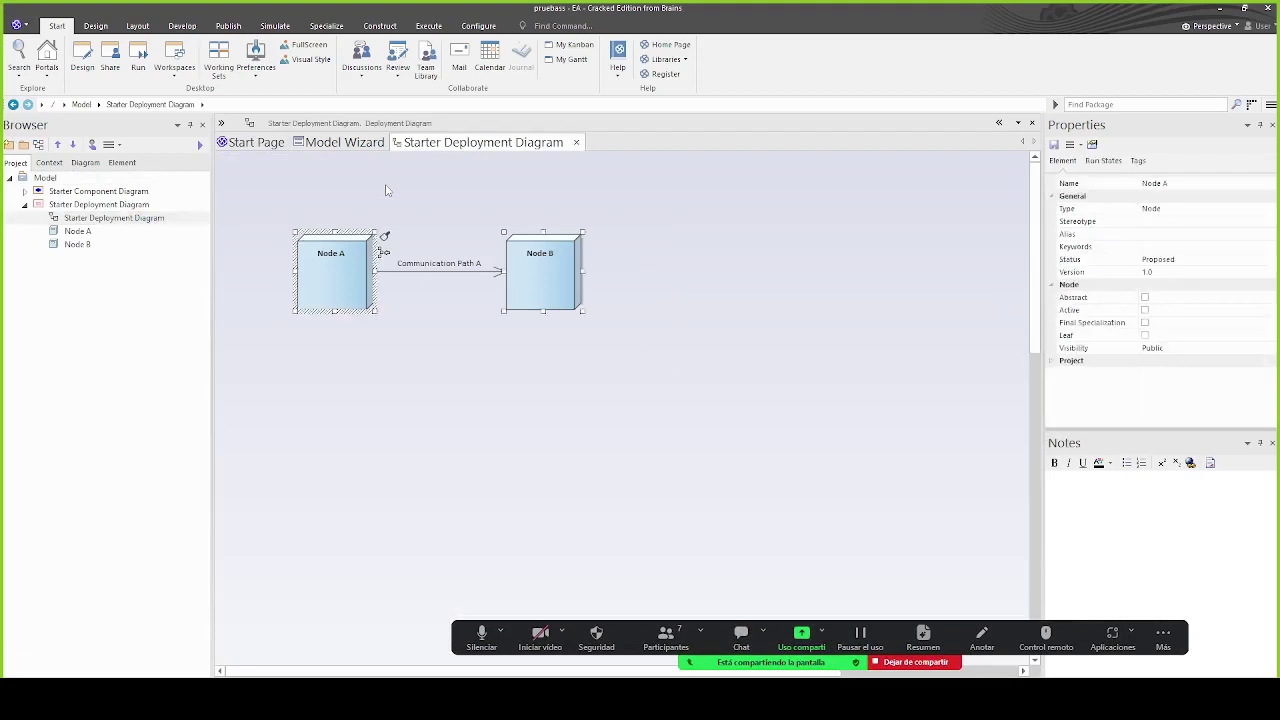
{"action": "key", "text": "Delete"}
{"action": "left_click", "coordinate": [221, 123]}
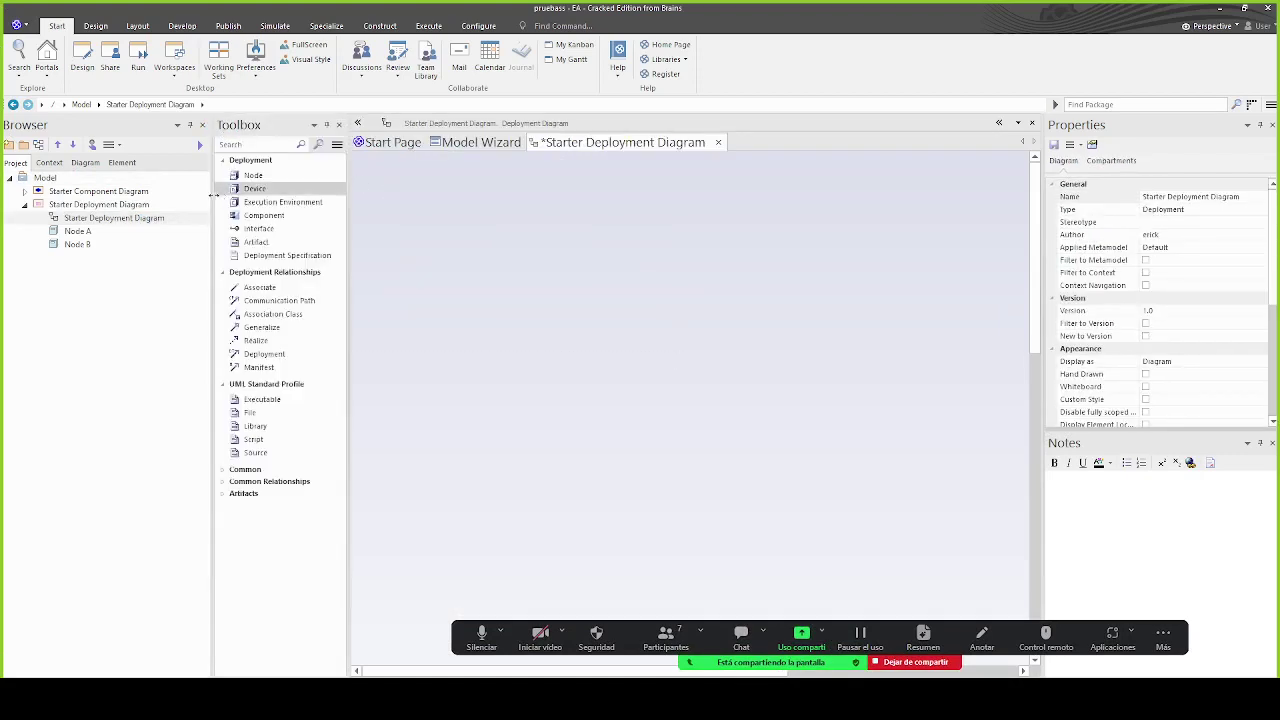
{"action": "left_click_drag", "start_coordinate": [213, 196], "coordinate": [166, 196]}
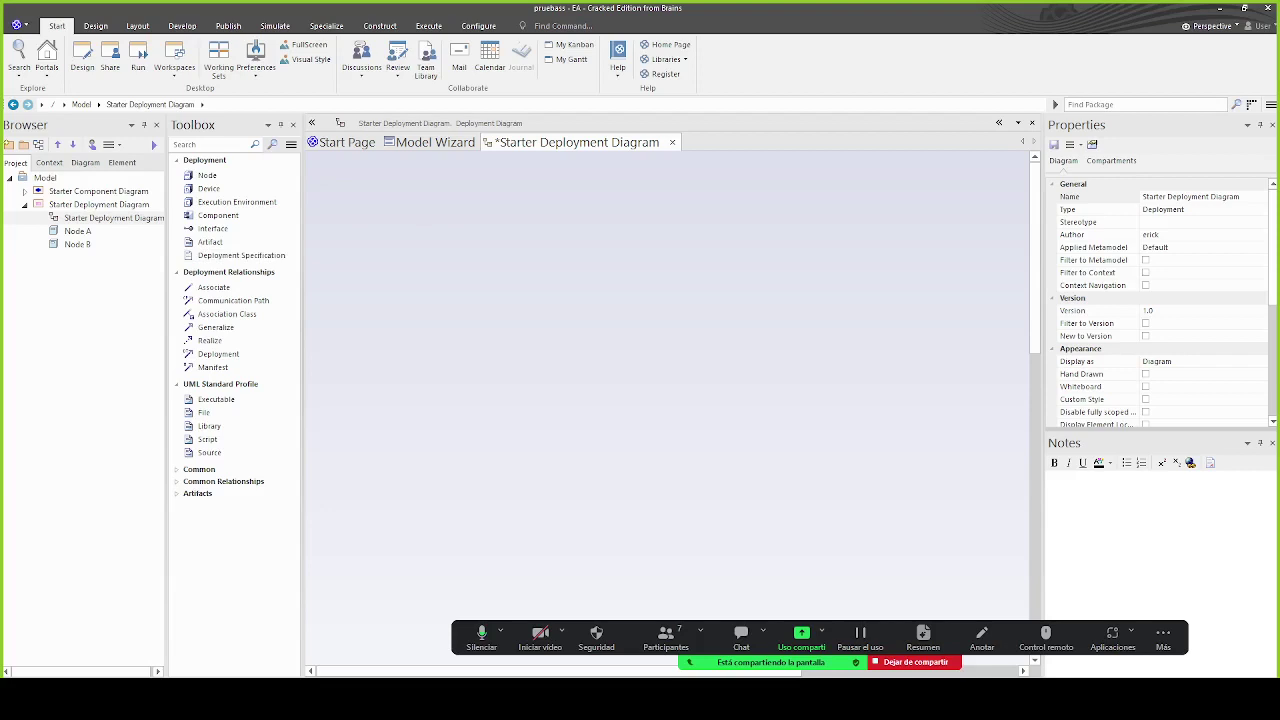
{"action": "key", "text": "alt+Tab"}
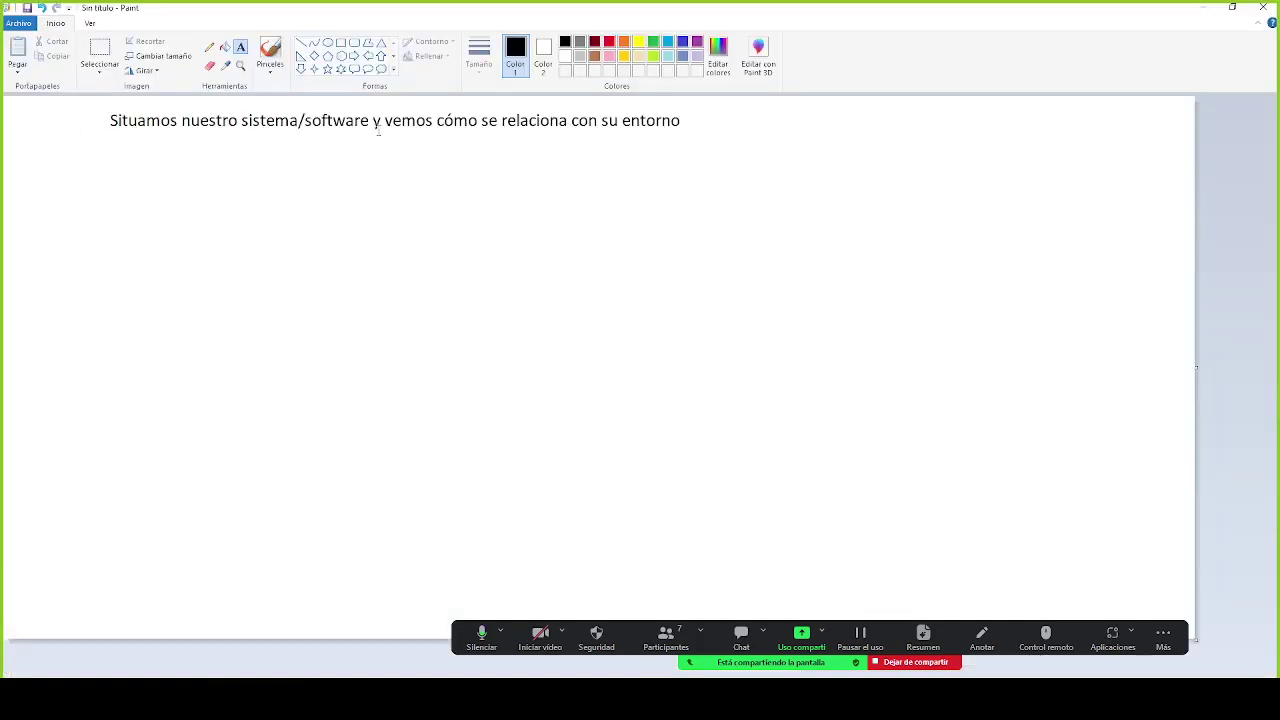
{"action": "left_click", "coordinate": [697, 120]}
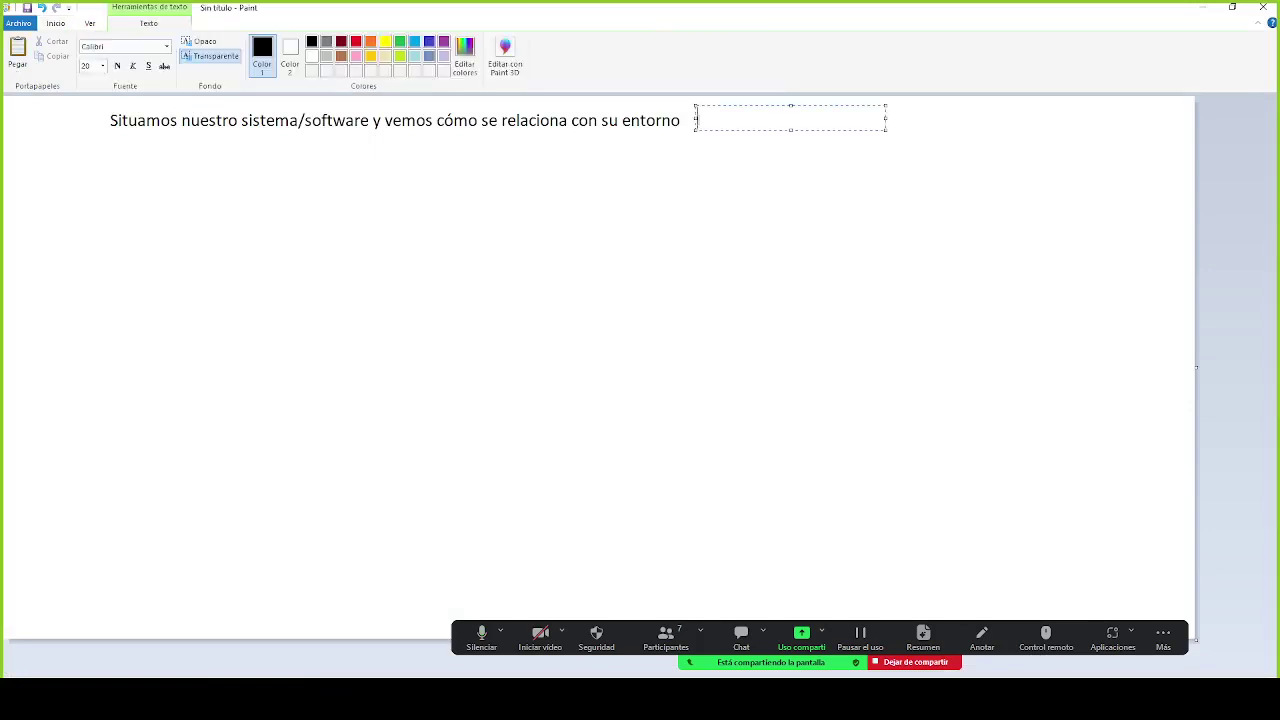
{"action": "left_click", "coordinate": [688, 172]}
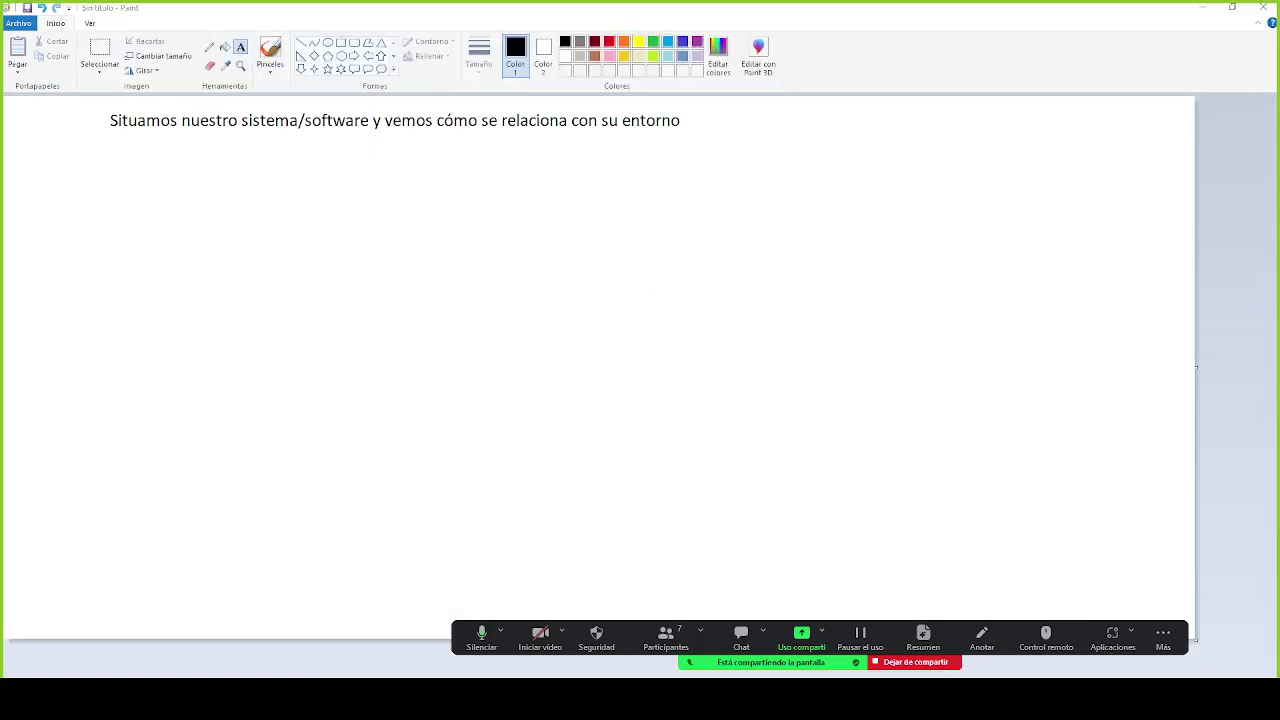
{"action": "key", "text": "alt+Tab"}
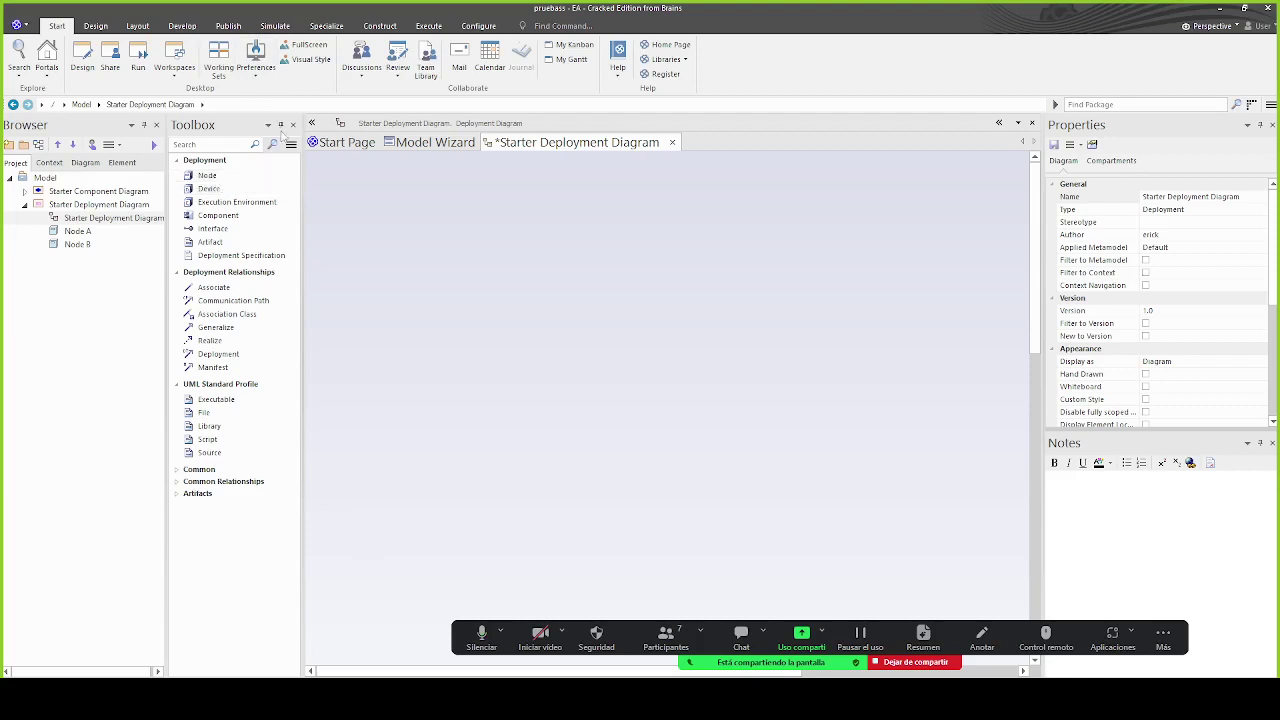
{"action": "left_click", "coordinate": [207, 175]}
Switch to File Explorer and open the Word document Proyecto Hotel from the Examen Parcial folder in SI2
{"action": "key", "text": "alt+Tab"}
{"action": "key", "text": "alt+Tab"}
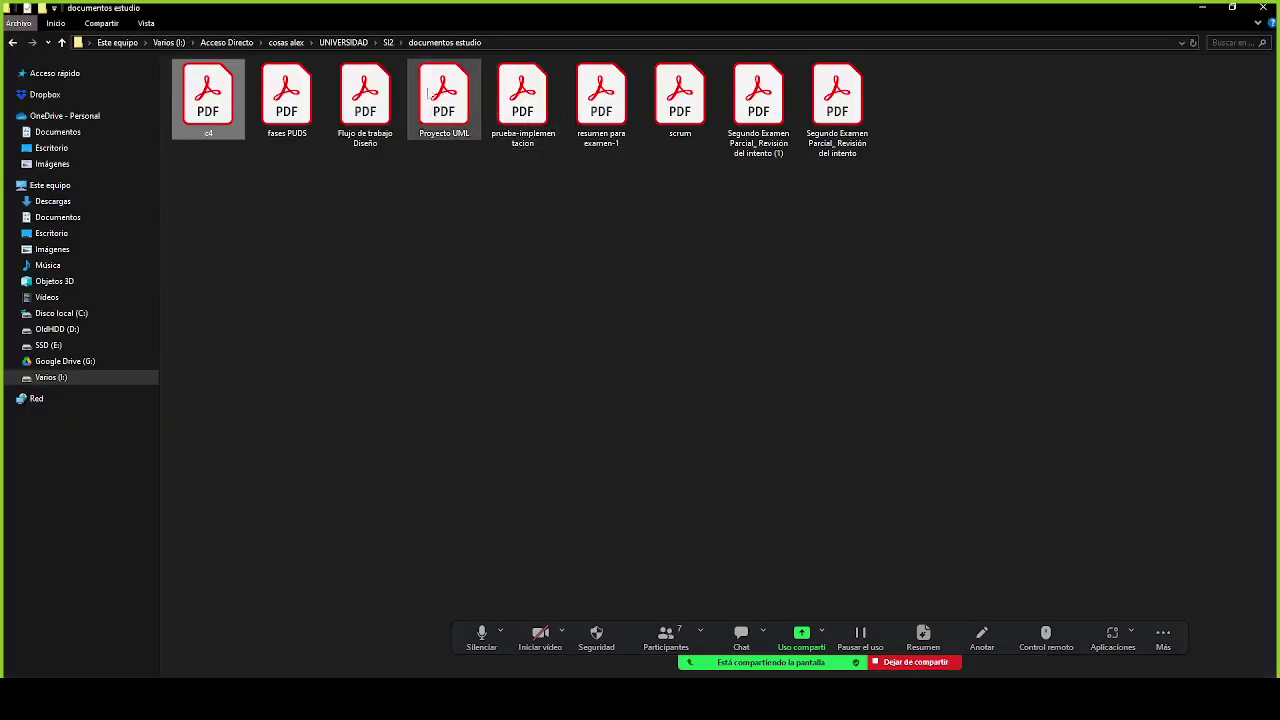
{"action": "left_click", "coordinate": [388, 43]}
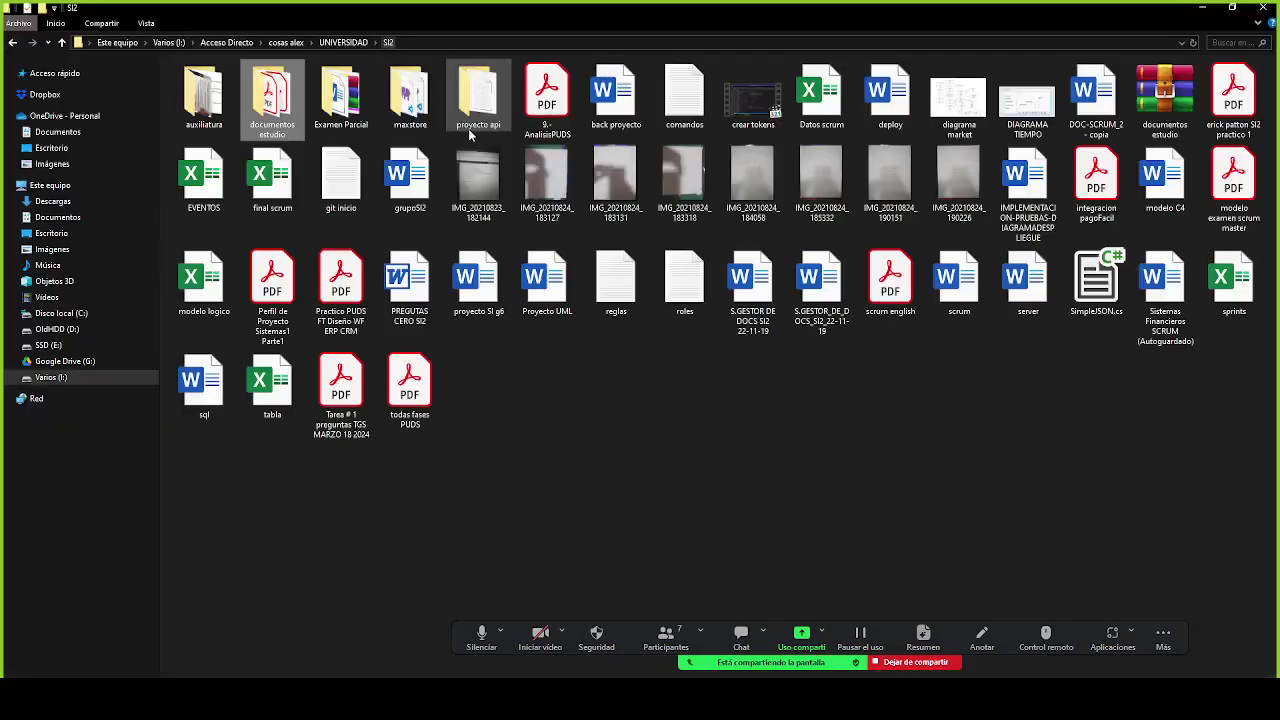
{"action": "double_click", "coordinate": [331, 108]}
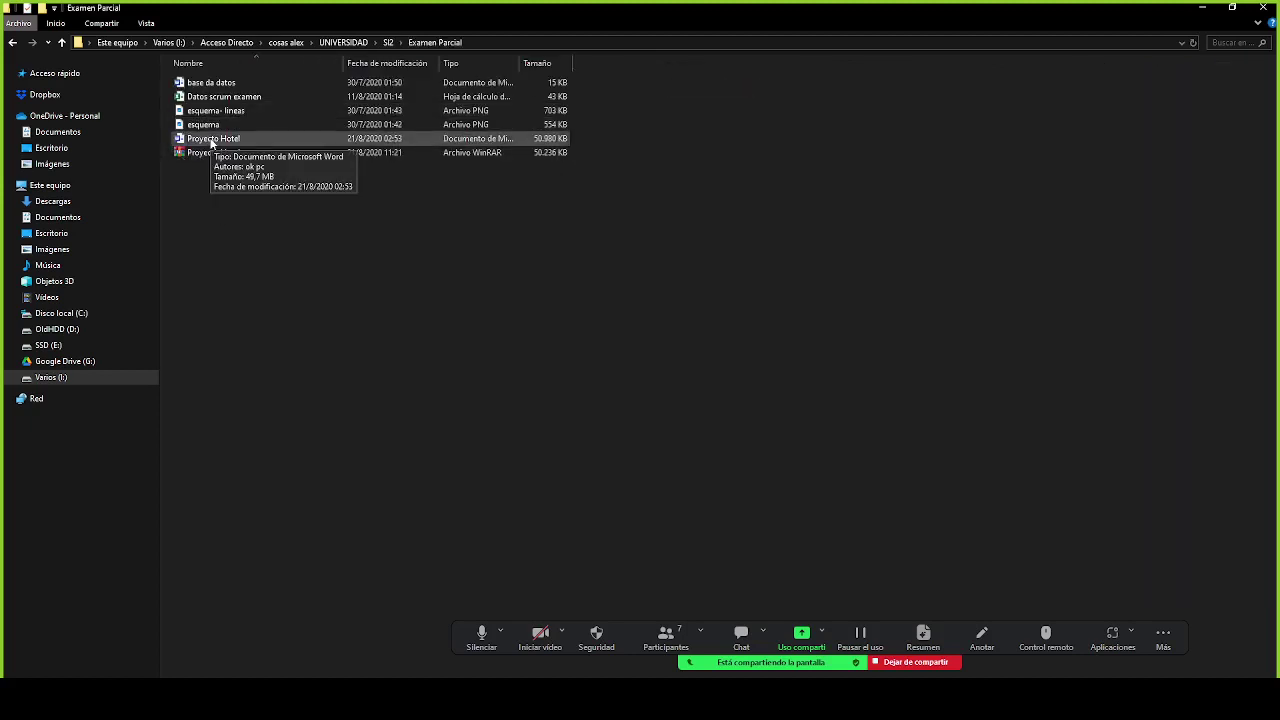
{"action": "double_click", "coordinate": [212, 140]}
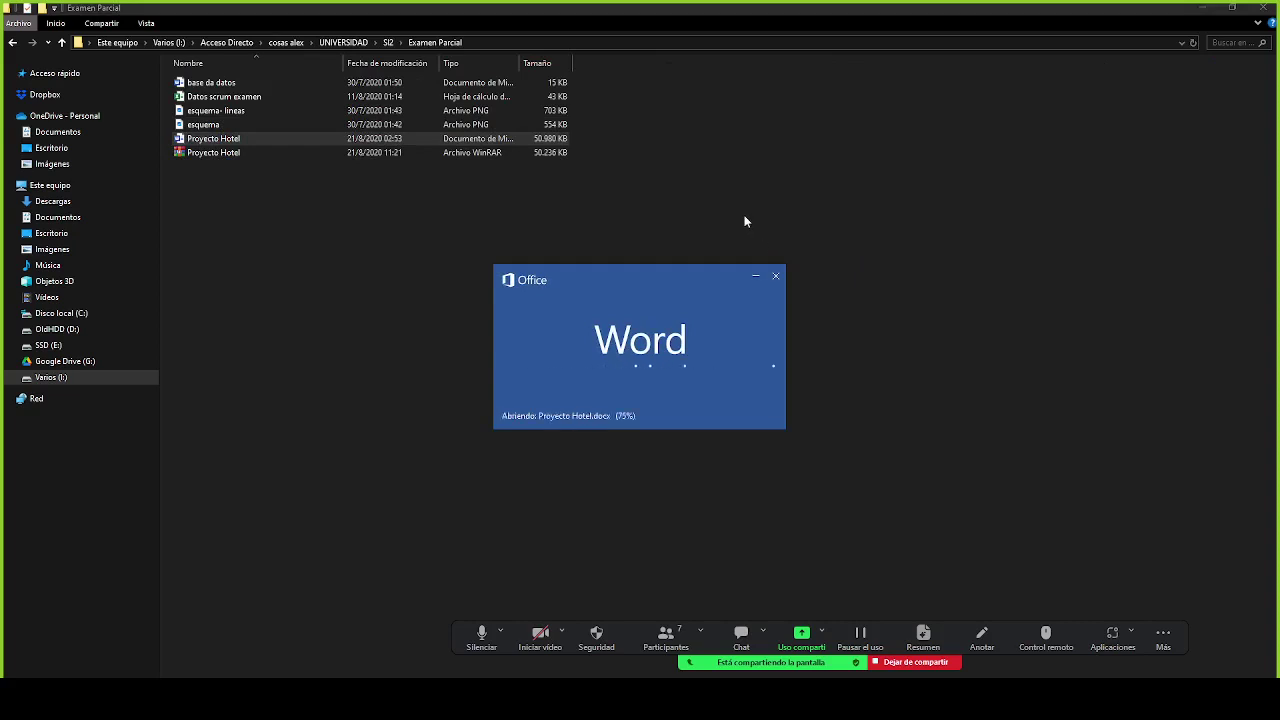
{"action": "left_click", "coordinate": [387, 42]}
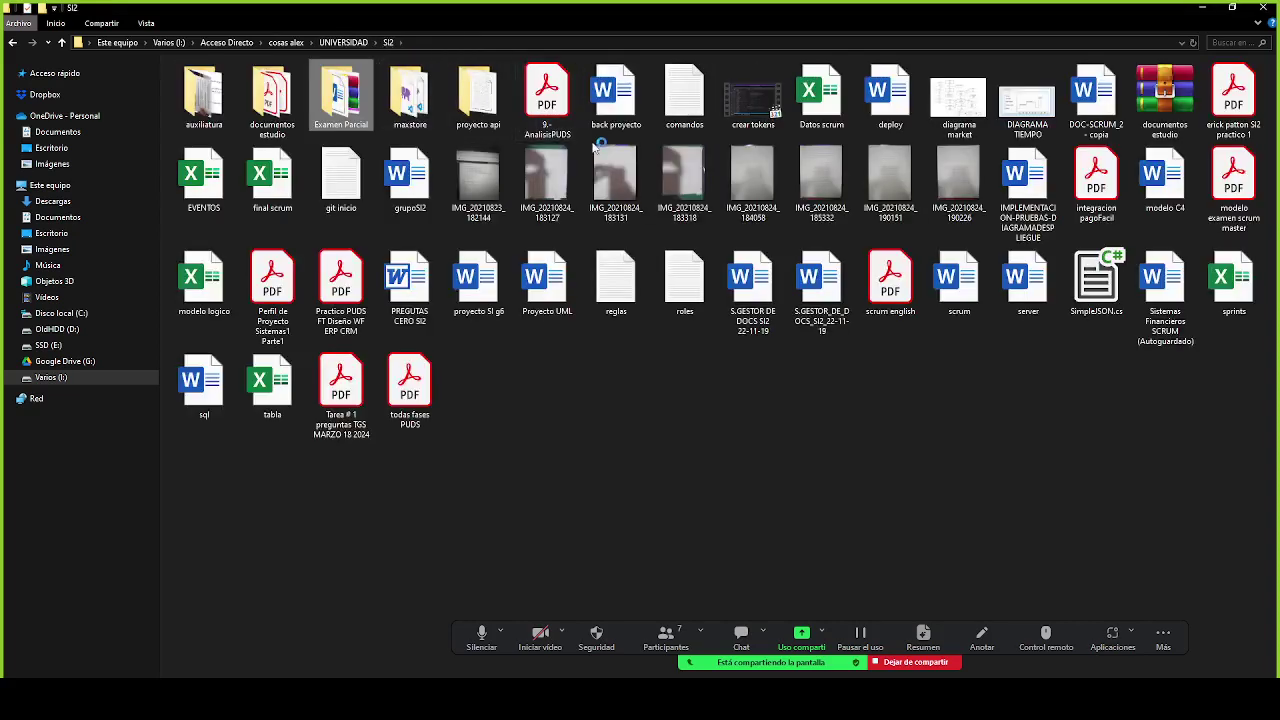
Examine the cover page and table of contents of Proyecto Hotel, and close the document
{"action": "scroll", "coordinate": [706, 340], "scroll_direction": "down", "scroll_amount": 5}
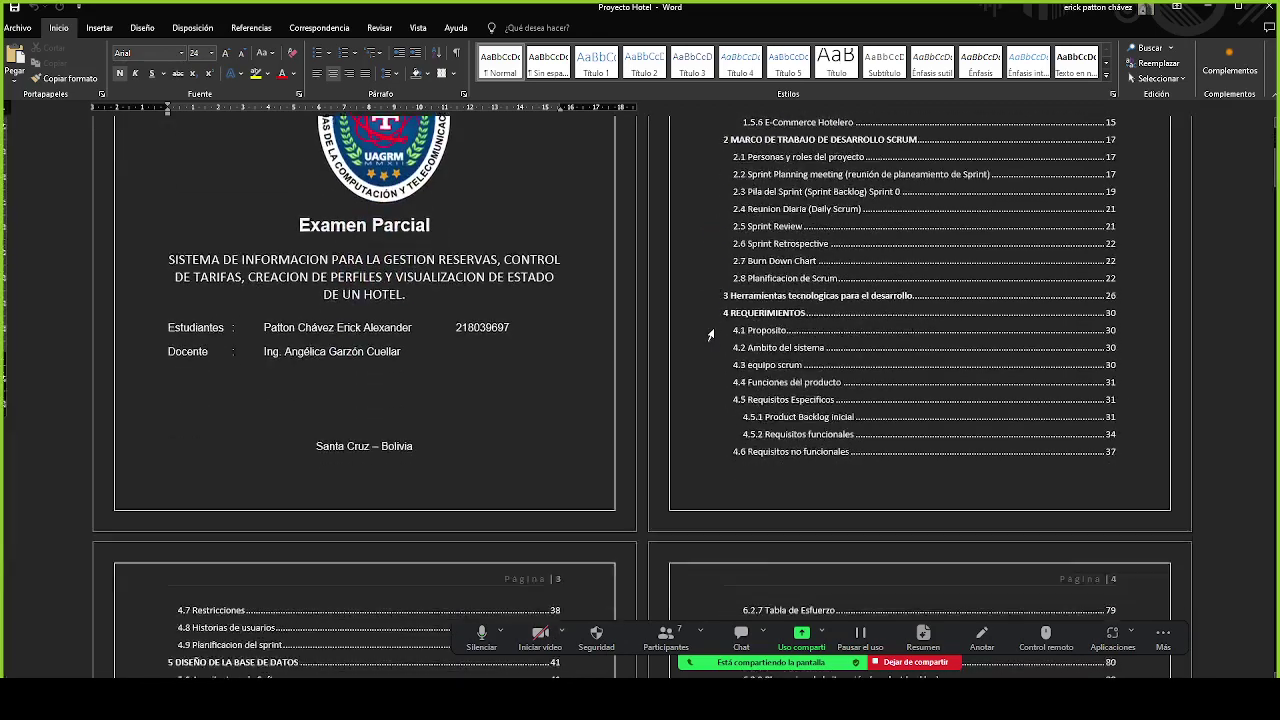
{"action": "scroll", "coordinate": [853, 255], "scroll_direction": "down", "scroll_amount": 4}
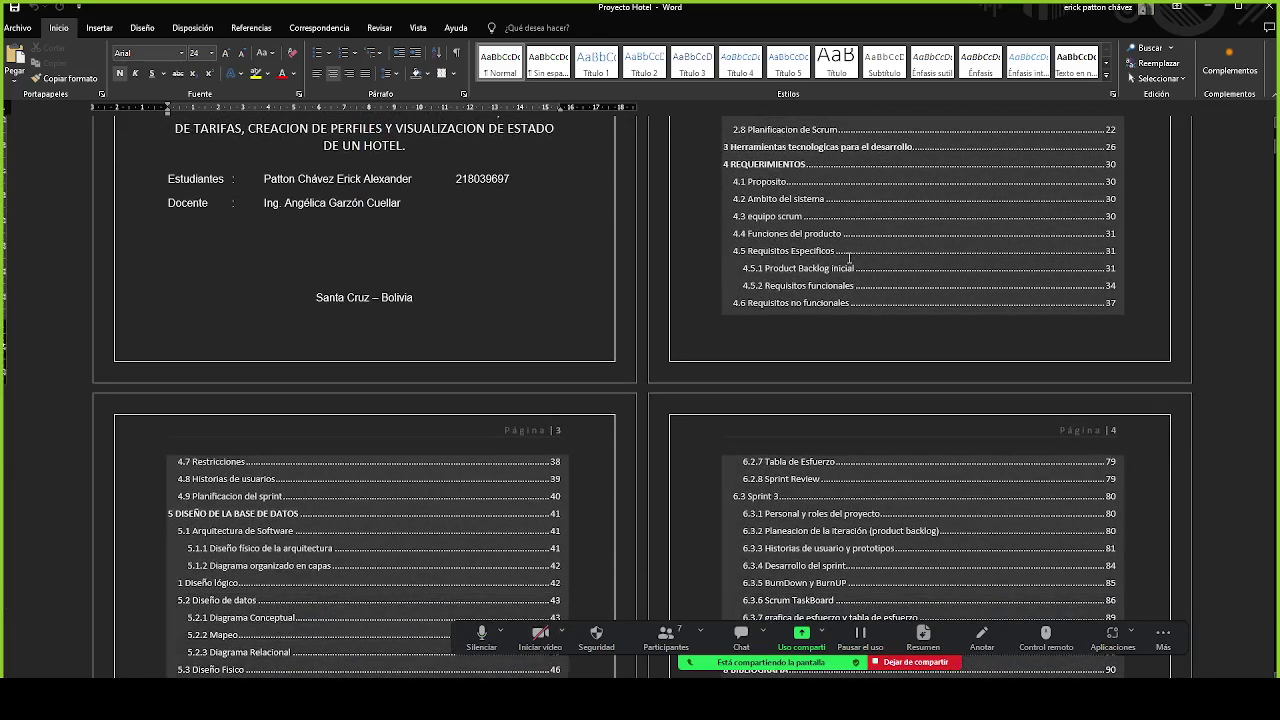
{"action": "scroll", "coordinate": [849, 257], "scroll_direction": "down", "scroll_amount": 3}
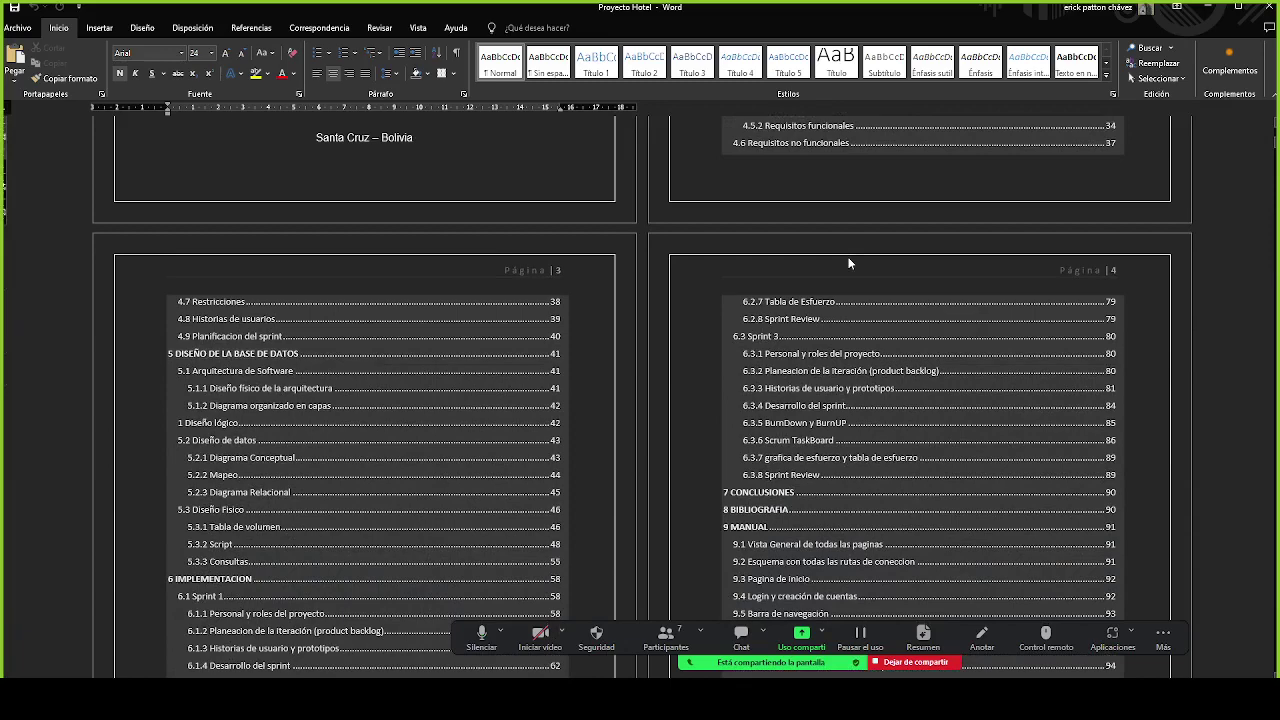
{"action": "scroll", "coordinate": [849, 258], "scroll_direction": "up", "scroll_amount": 10}
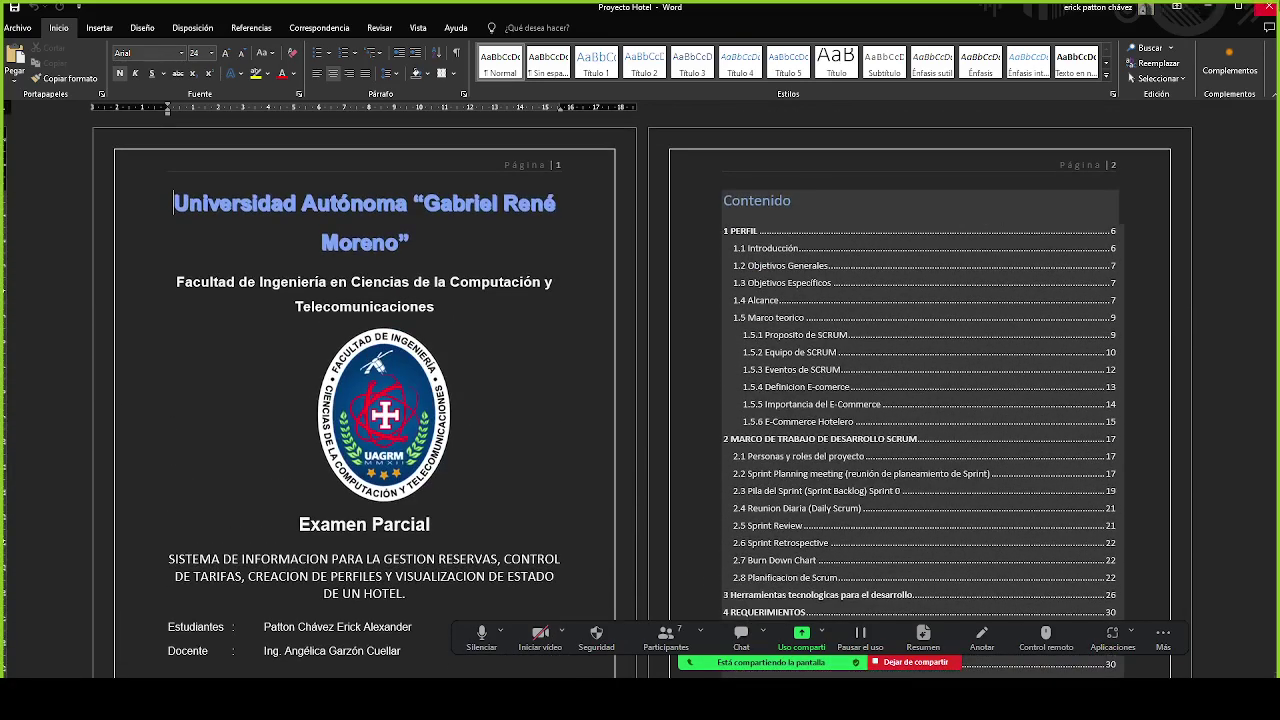
{"action": "left_click", "coordinate": [1267, 6]}
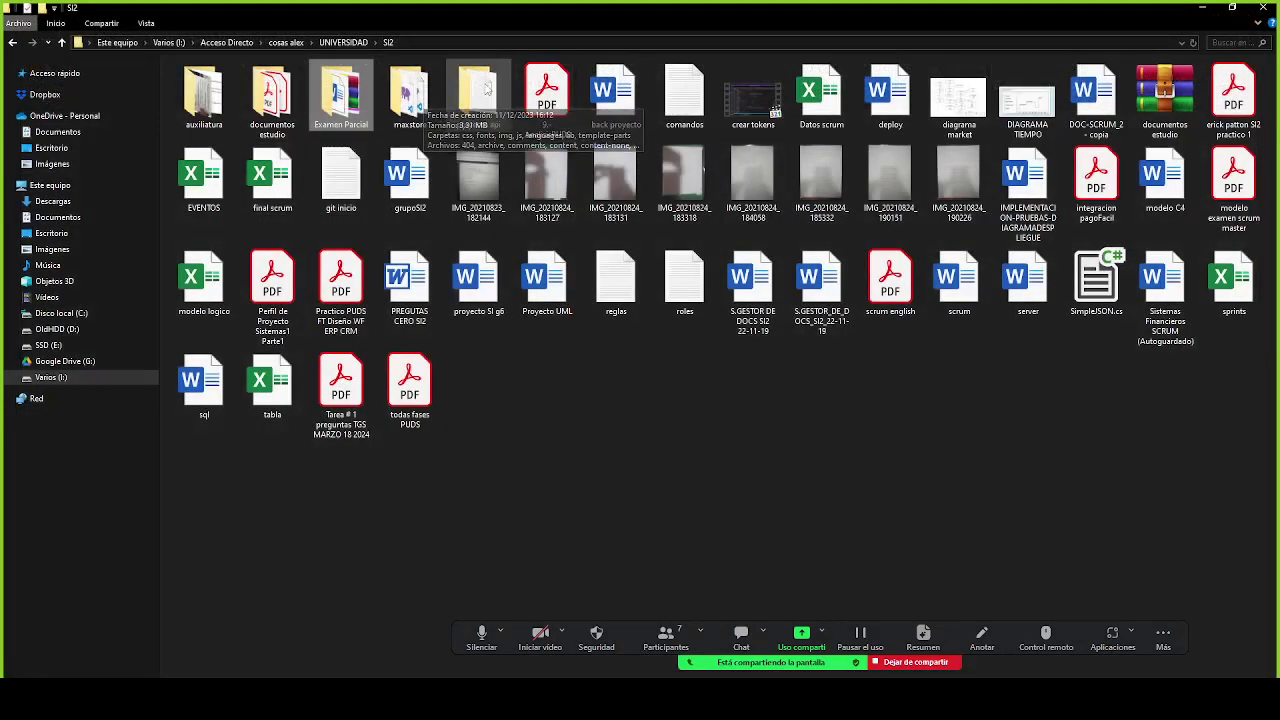
Check the PDF proyecto sw1 in UNIVERSIDAD > software > proyecto tienda, close it and return to File Explorer
{"action": "left_click", "coordinate": [343, 42]}
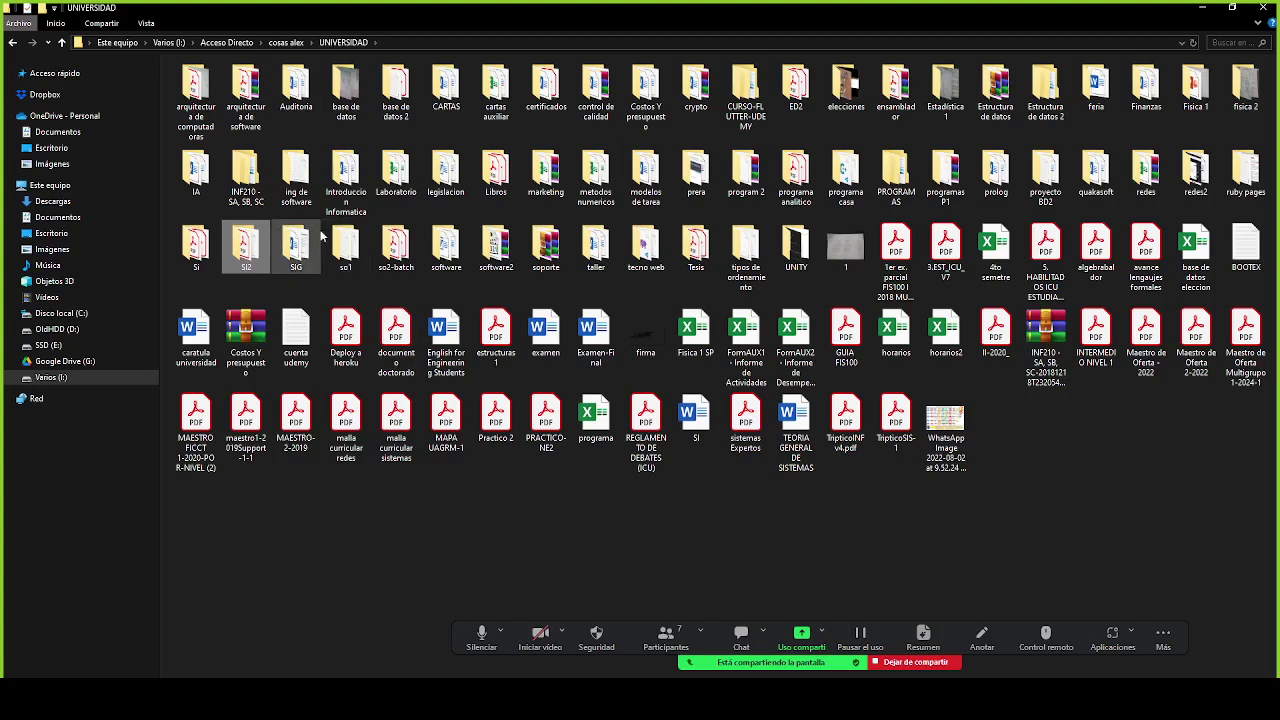
{"action": "double_click", "coordinate": [463, 250]}
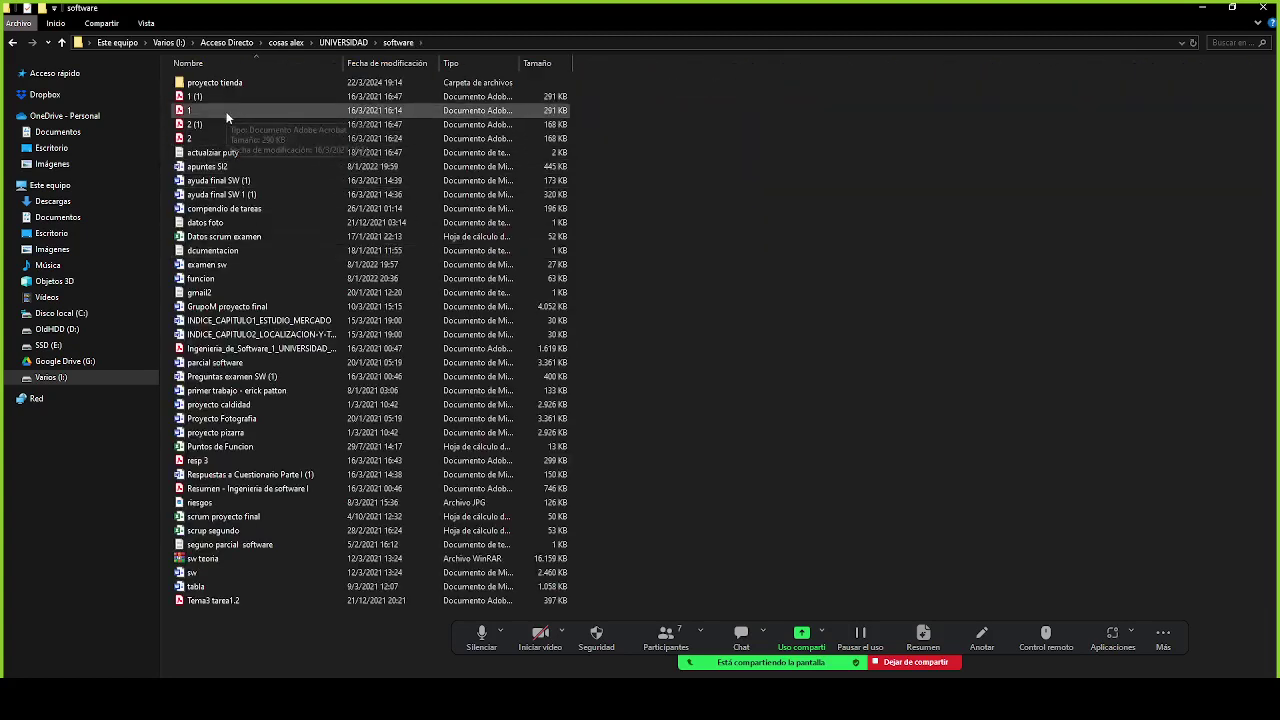
{"action": "double_click", "coordinate": [243, 83]}
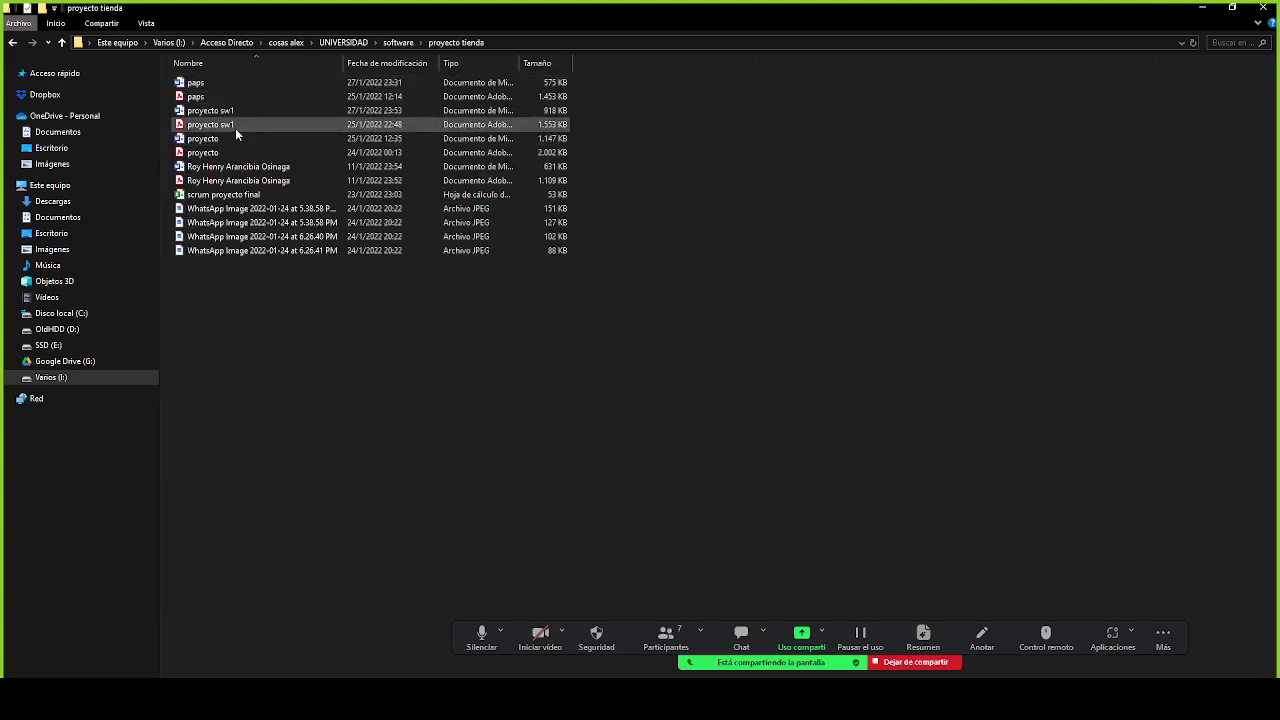
{"action": "double_click", "coordinate": [235, 128]}
{"action": "scroll", "coordinate": [1125, 420], "scroll_direction": "down", "scroll_amount": 3}
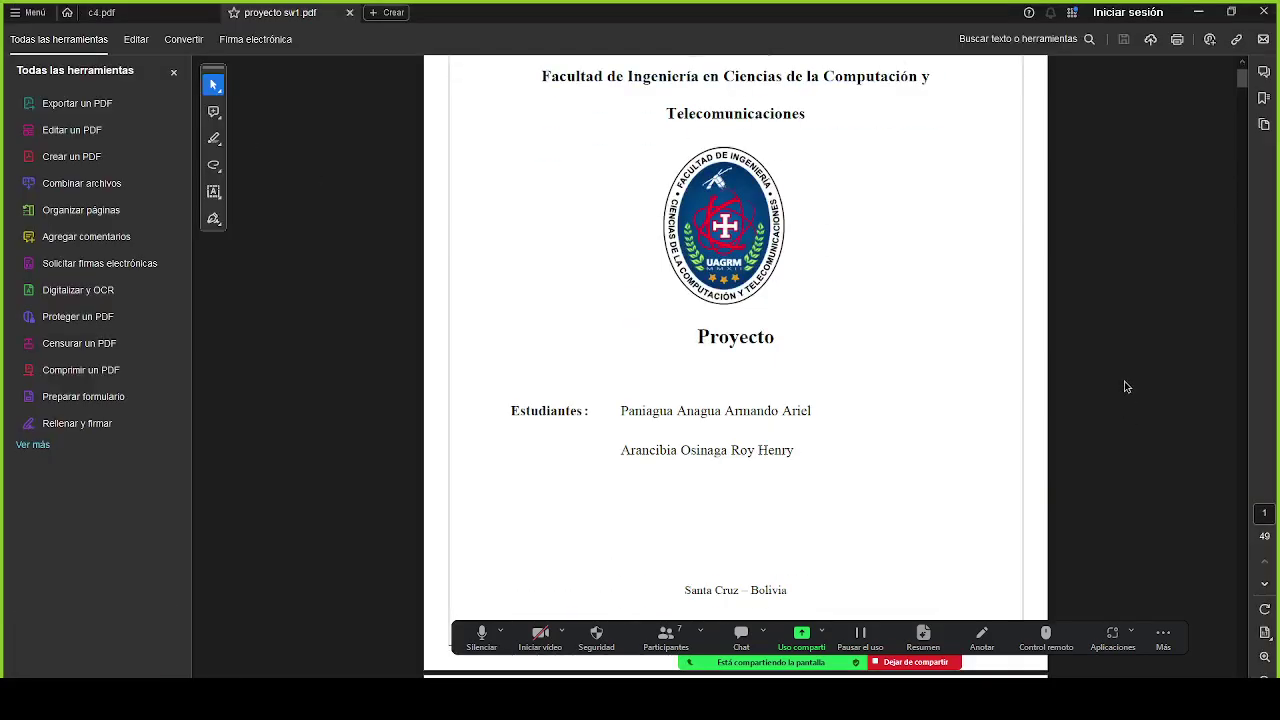
{"action": "left_click", "coordinate": [349, 12]}
{"action": "key", "text": "alt+Tab"}
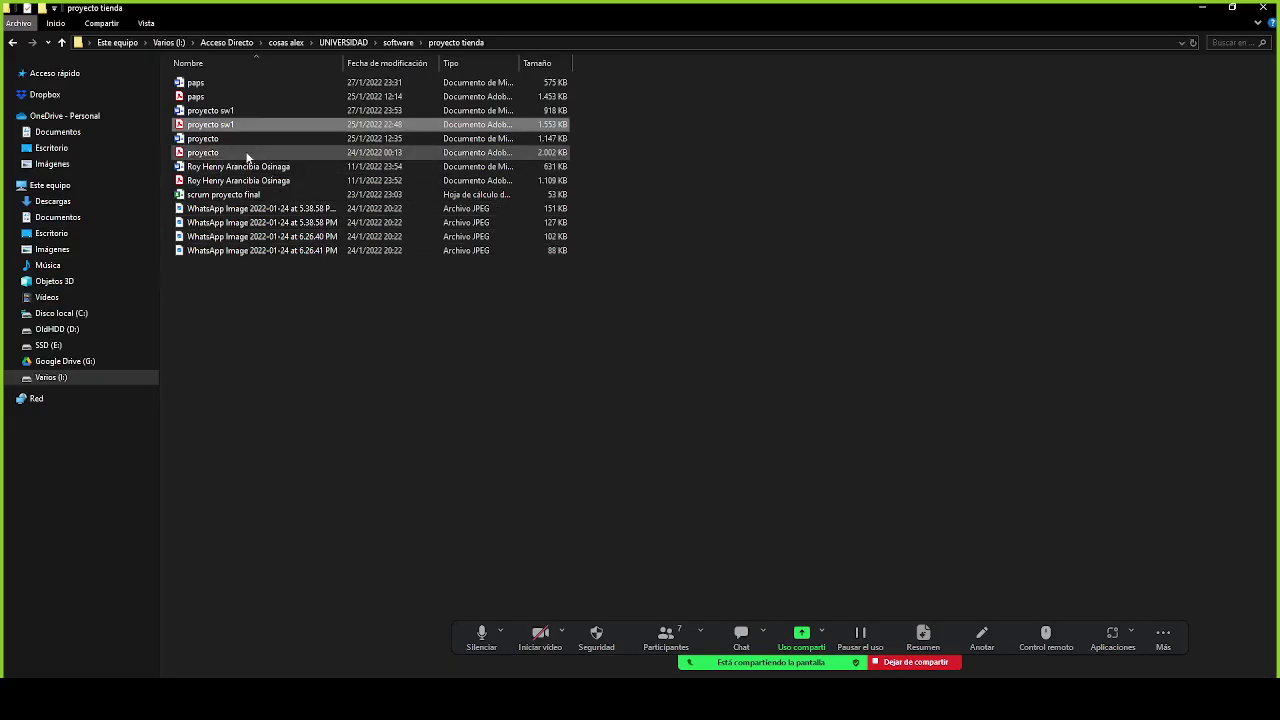
Check the cover of the PDF proyecto in the proyecto tienda folder, close it and return to File Explorer
{"action": "left_click", "coordinate": [398, 43]}
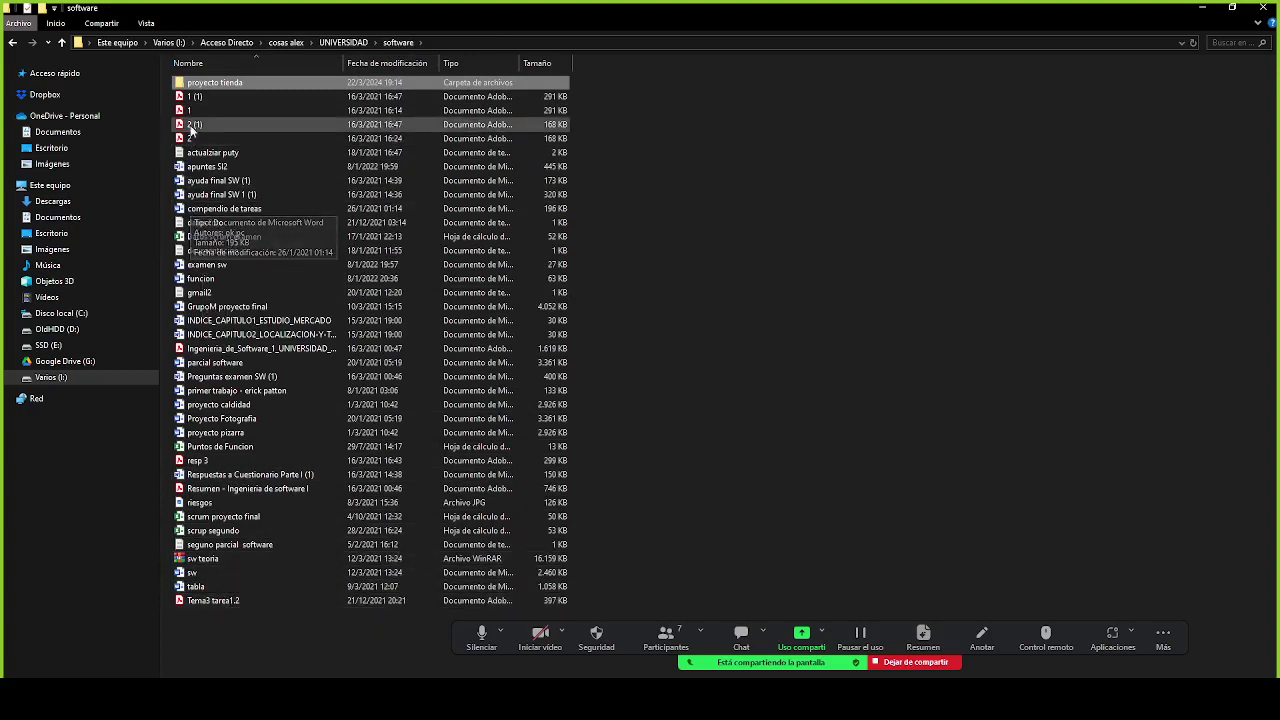
{"action": "double_click", "coordinate": [231, 84]}
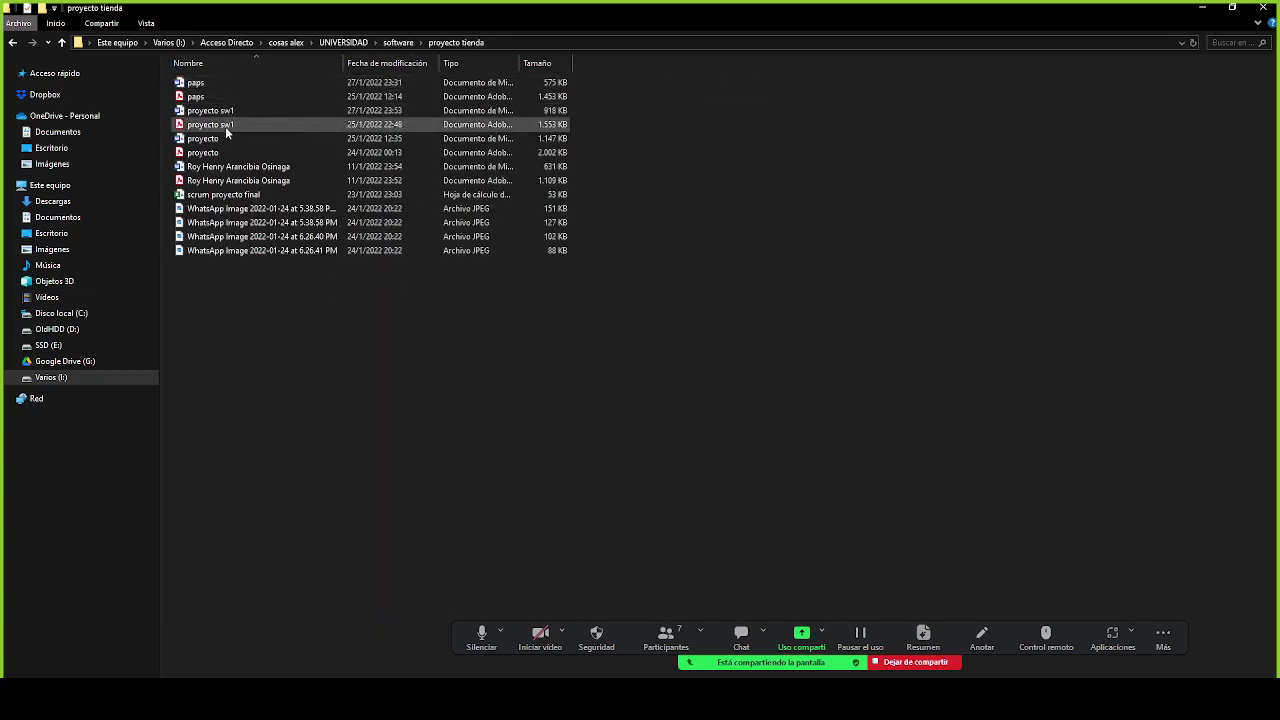
{"action": "double_click", "coordinate": [215, 152]}
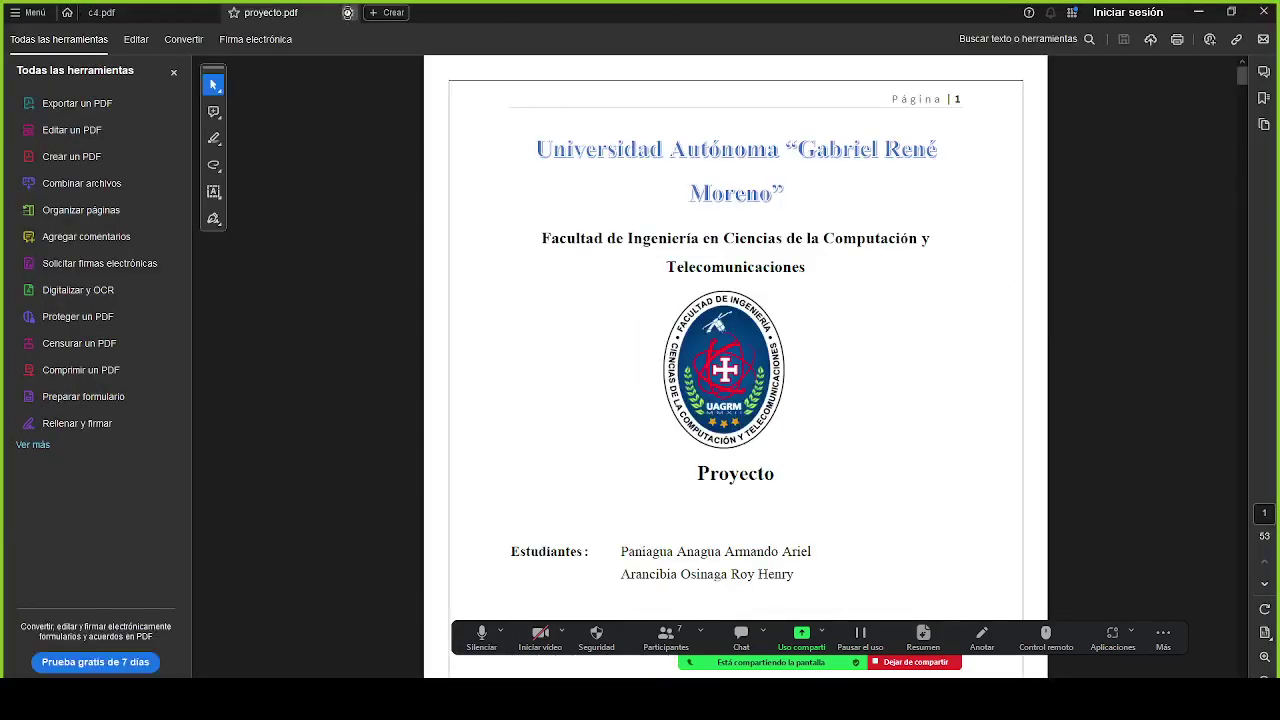
{"action": "left_click", "coordinate": [347, 12]}
{"action": "key", "text": "alt+Tab"}
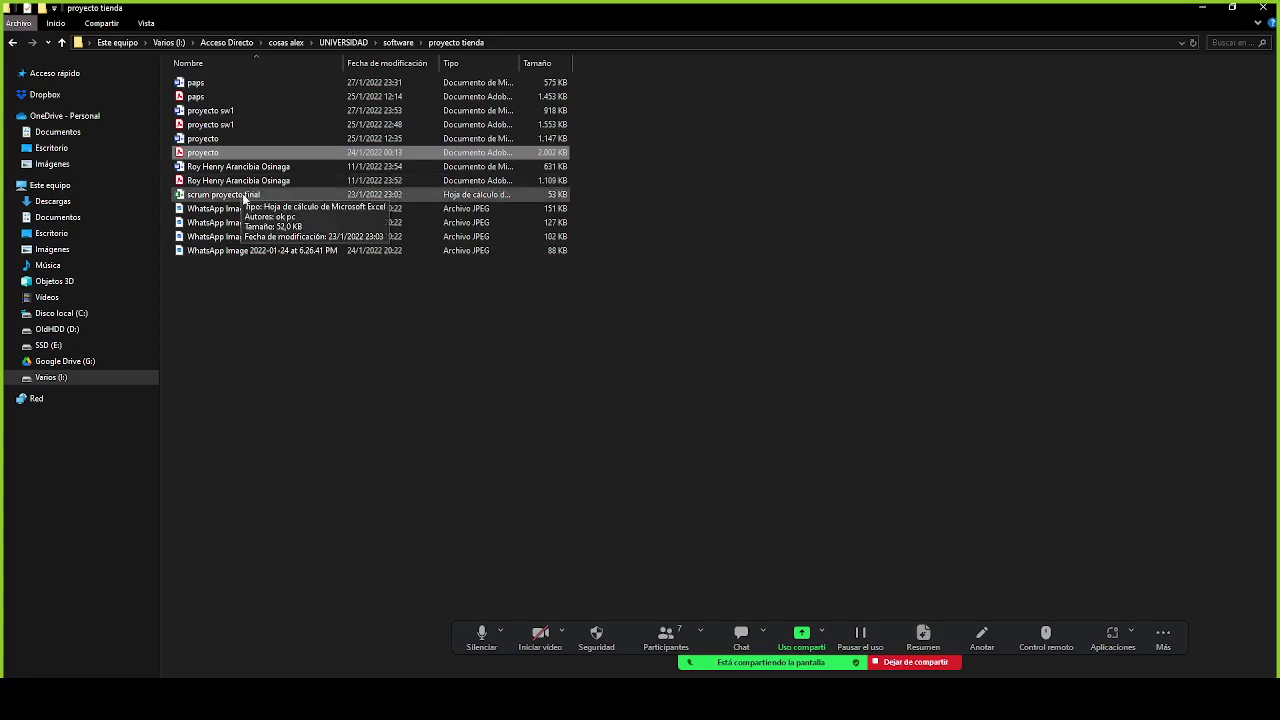
Look at the proyecto sw1 PDF again and at the paps PDF, closing each and returning to File Explorer
{"action": "double_click", "coordinate": [223, 127]}
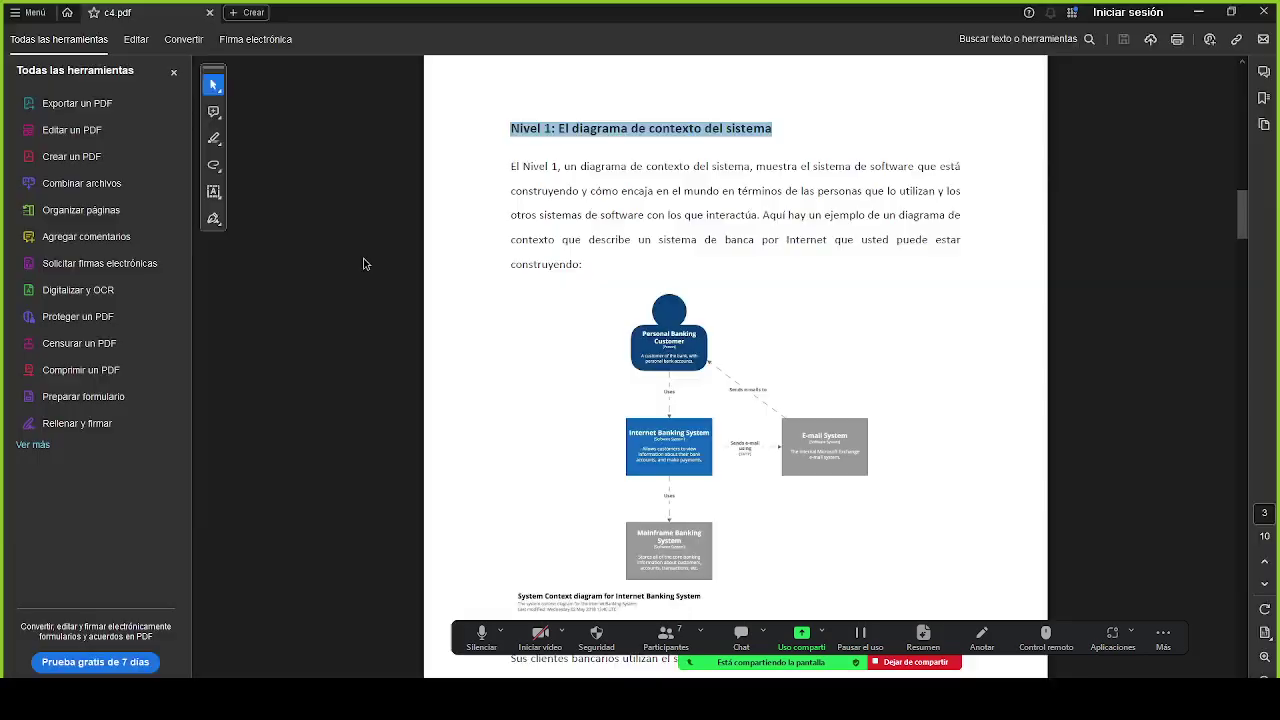
{"action": "scroll", "coordinate": [889, 405], "scroll_direction": "down", "scroll_amount": 2}
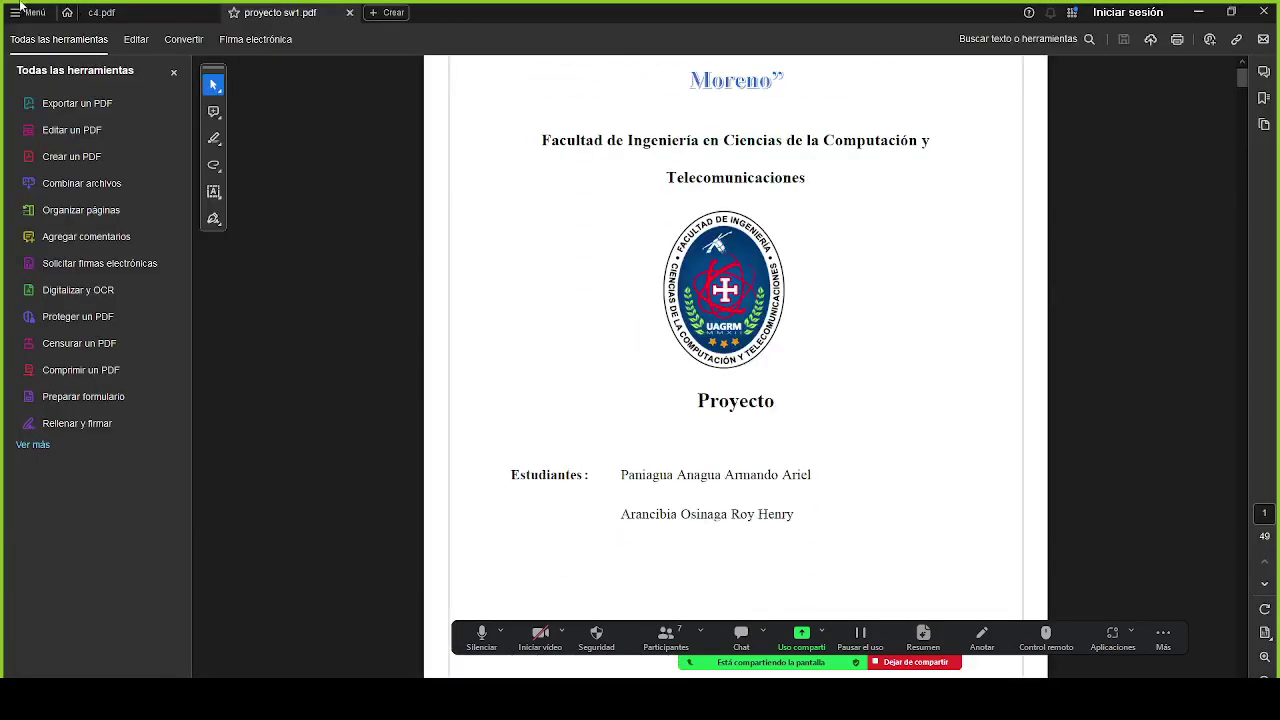
{"action": "left_click", "coordinate": [349, 12]}
{"action": "key", "text": "alt+Tab"}
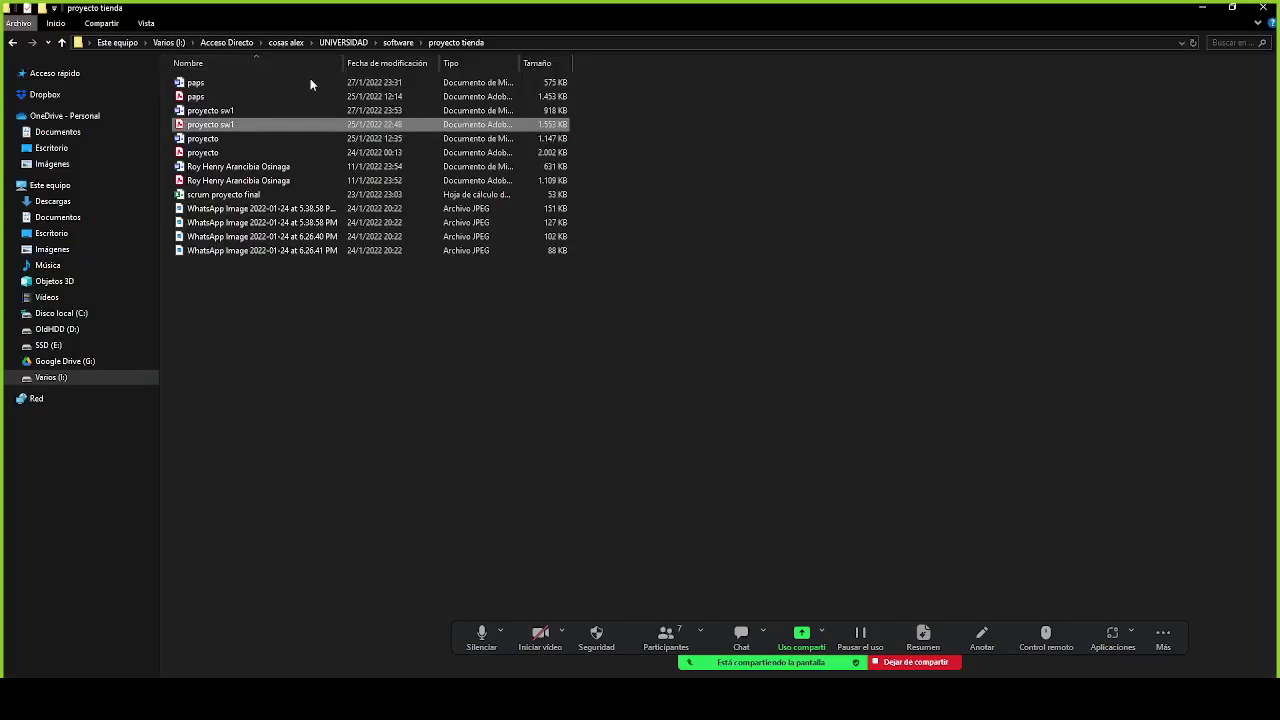
{"action": "double_click", "coordinate": [215, 98]}
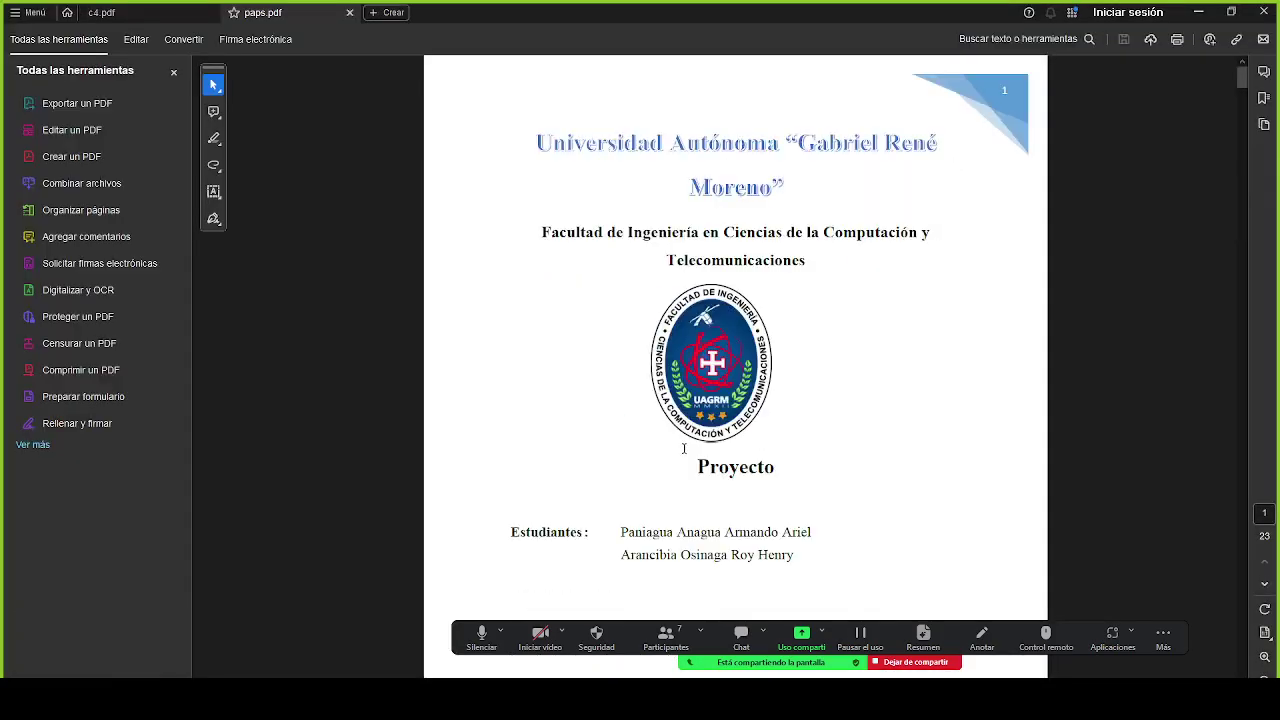
{"action": "left_click", "coordinate": [349, 12]}
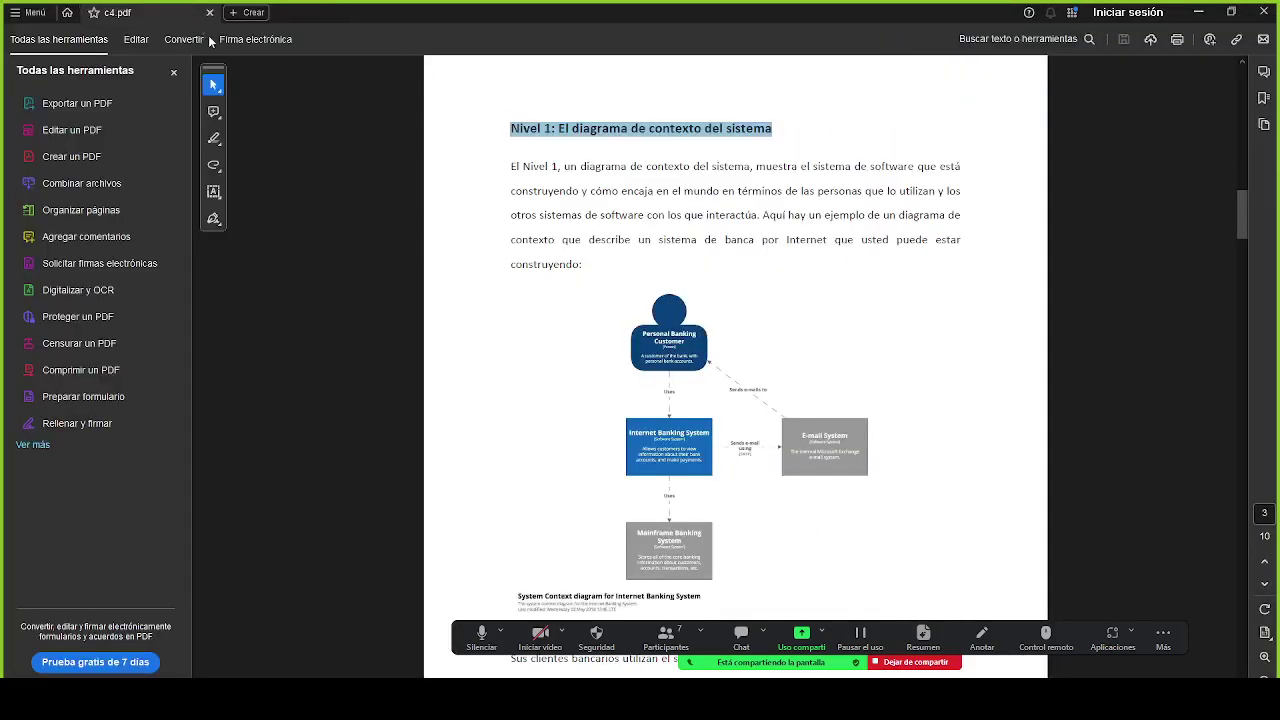
{"action": "key", "text": "alt+Tab"}
Return to the software folder, enlarge its file icons and open the Word document GrupoM proyecto final
{"action": "left_click", "coordinate": [395, 42]}
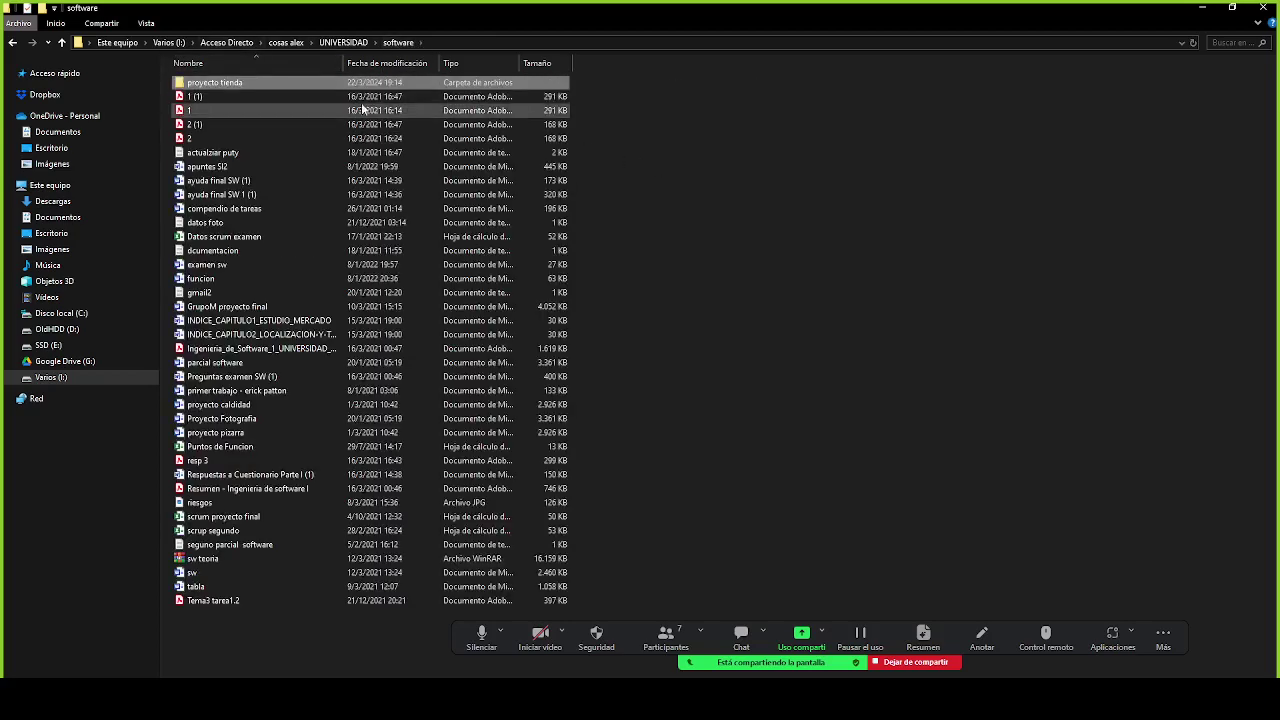
{"action": "scroll", "coordinate": [426, 246], "scroll_direction": "up", "scroll_amount": 3, "text": "ctrl"}
{"action": "scroll", "coordinate": [426, 248], "scroll_direction": "up", "scroll_amount": 1, "text": "ctrl"}
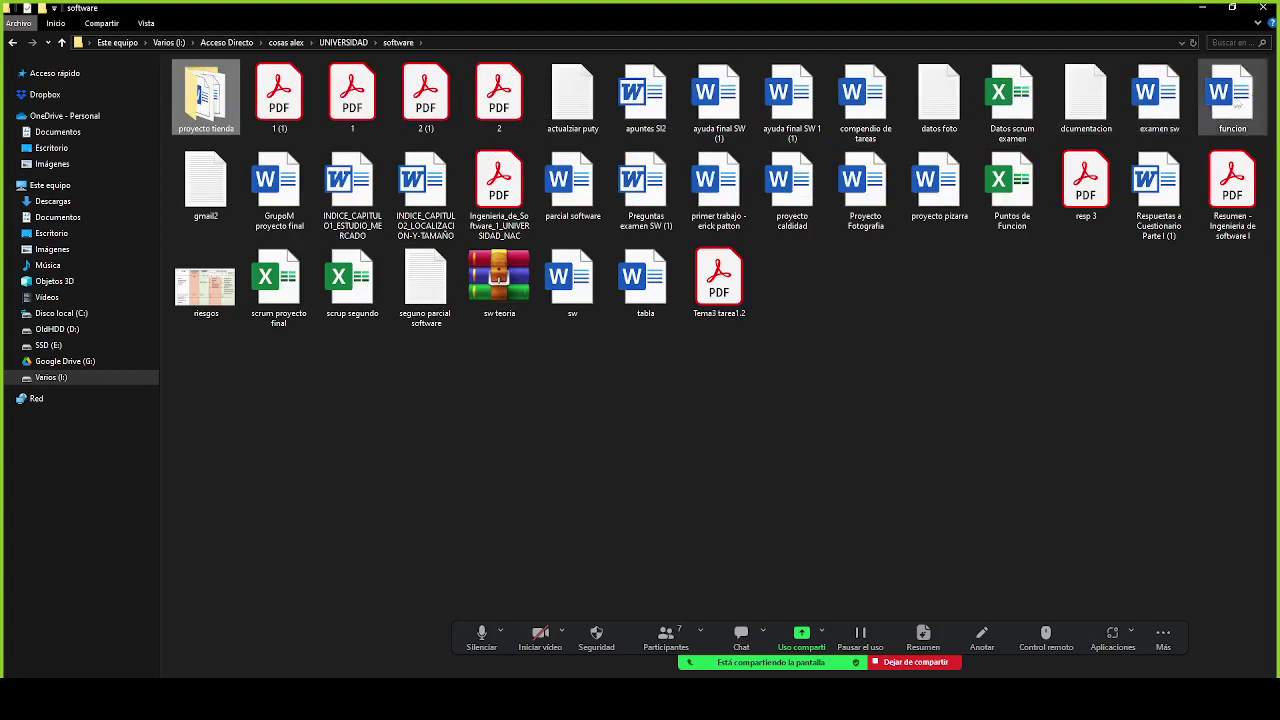
{"action": "double_click", "coordinate": [266, 190]}
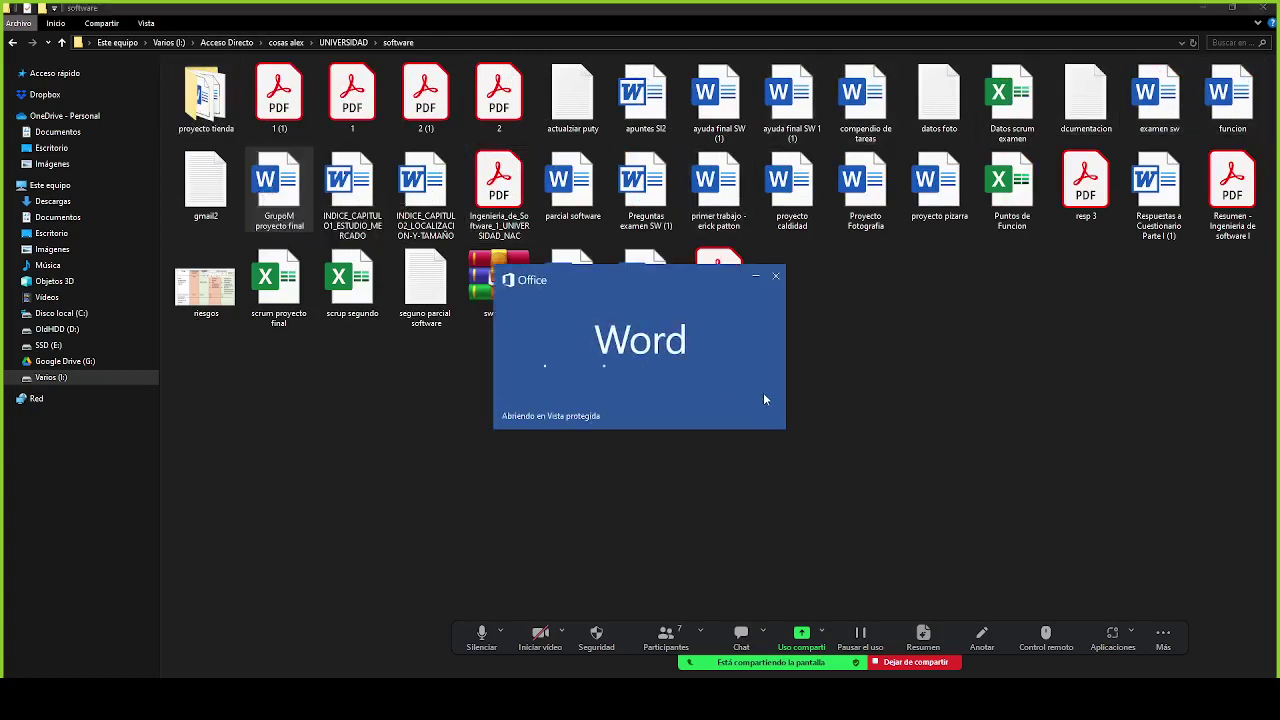
Go through the table of contents to Diagrama modelo C4 and examine the architecture diagram under 2.2.1 Diseño físico de la arquitectura
{"action": "scroll", "coordinate": [741, 352], "scroll_direction": "down", "scroll_amount": 5}
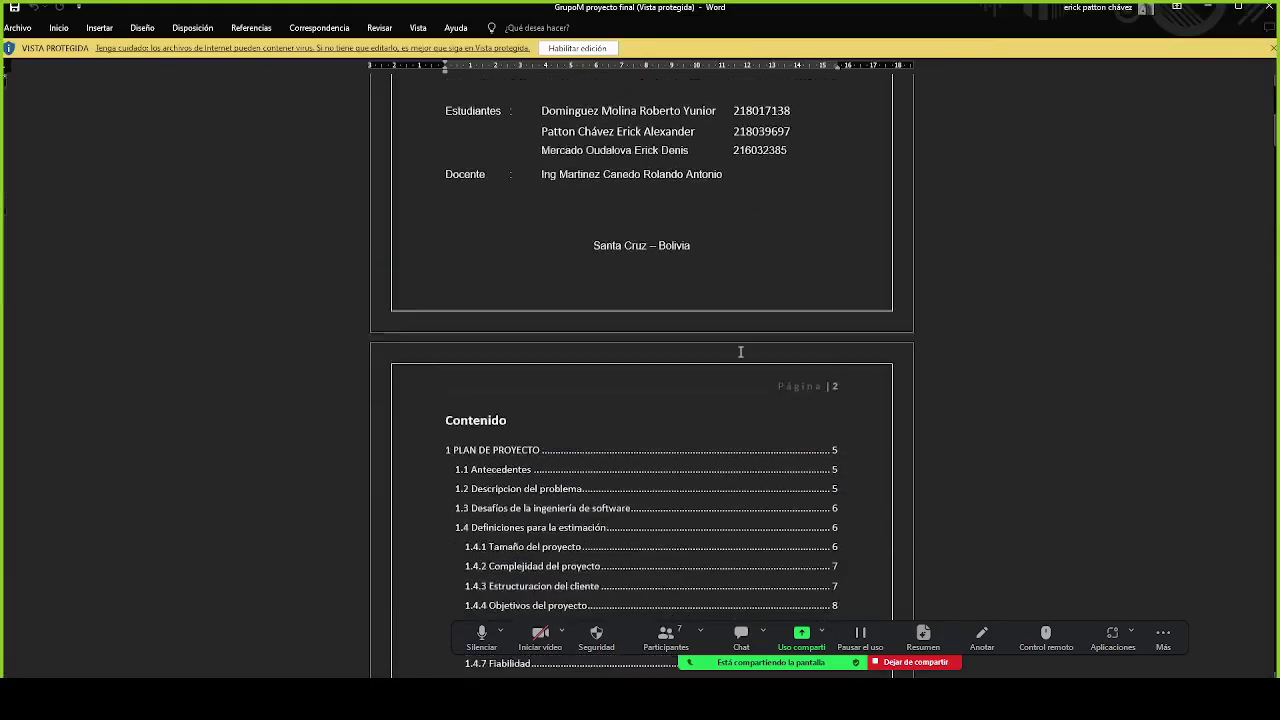
{"action": "scroll", "coordinate": [741, 352], "scroll_direction": "down", "scroll_amount": 5}
{"action": "scroll", "coordinate": [736, 354], "scroll_direction": "down", "scroll_amount": 4}
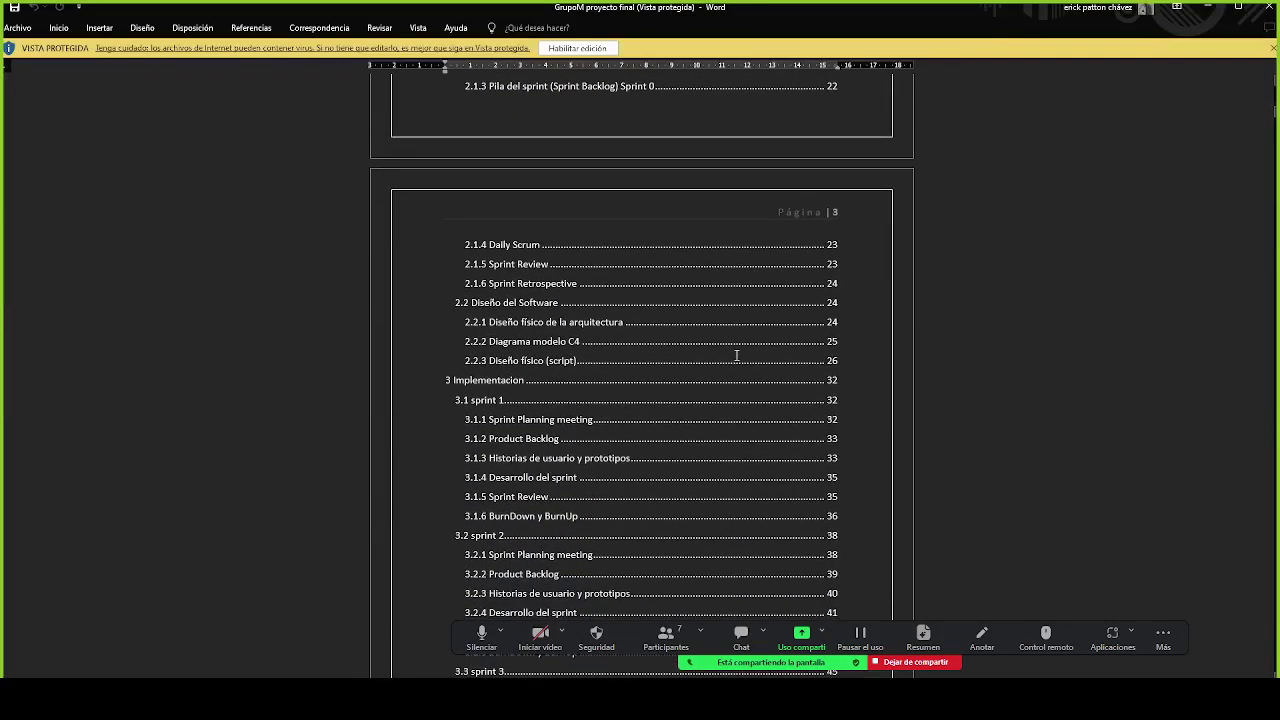
{"action": "left_click", "coordinate": [558, 342], "text": "ctrl"}
{"action": "scroll", "coordinate": [799, 247], "scroll_direction": "up", "scroll_amount": 4}
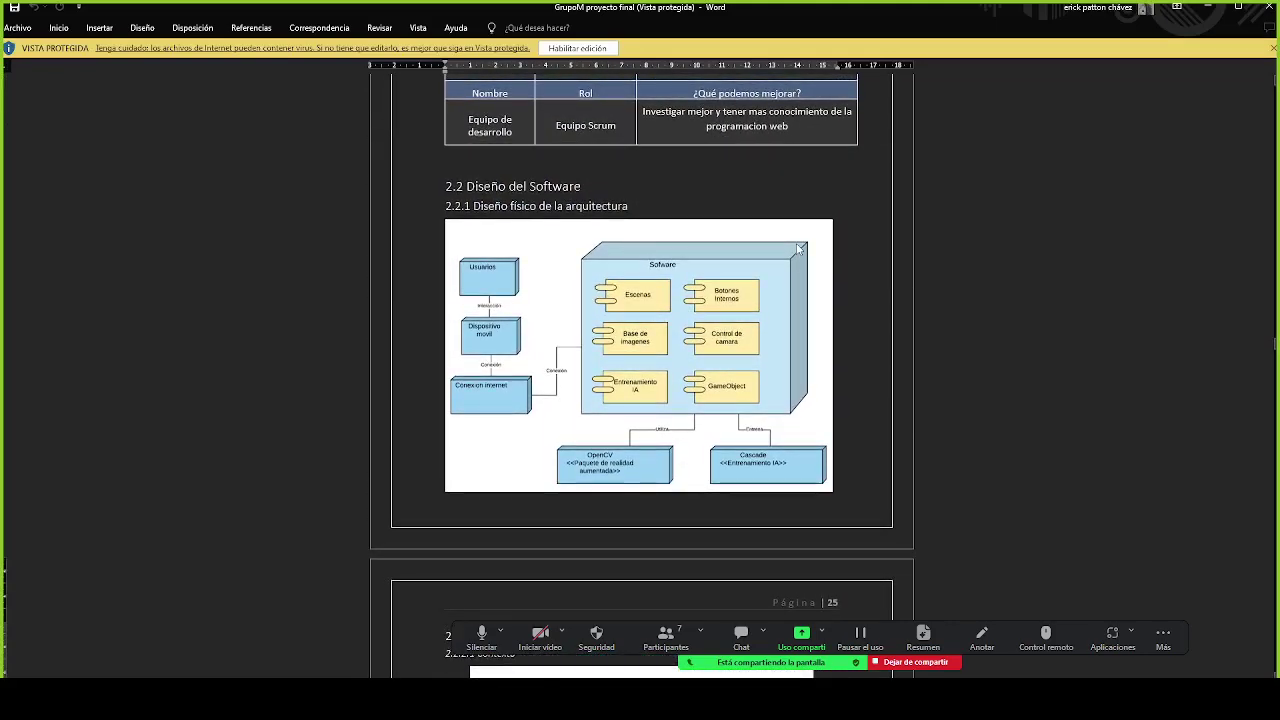
{"action": "scroll", "coordinate": [799, 247], "scroll_direction": "up", "scroll_amount": 2}
{"action": "scroll", "coordinate": [797, 243], "scroll_direction": "down", "scroll_amount": 1}
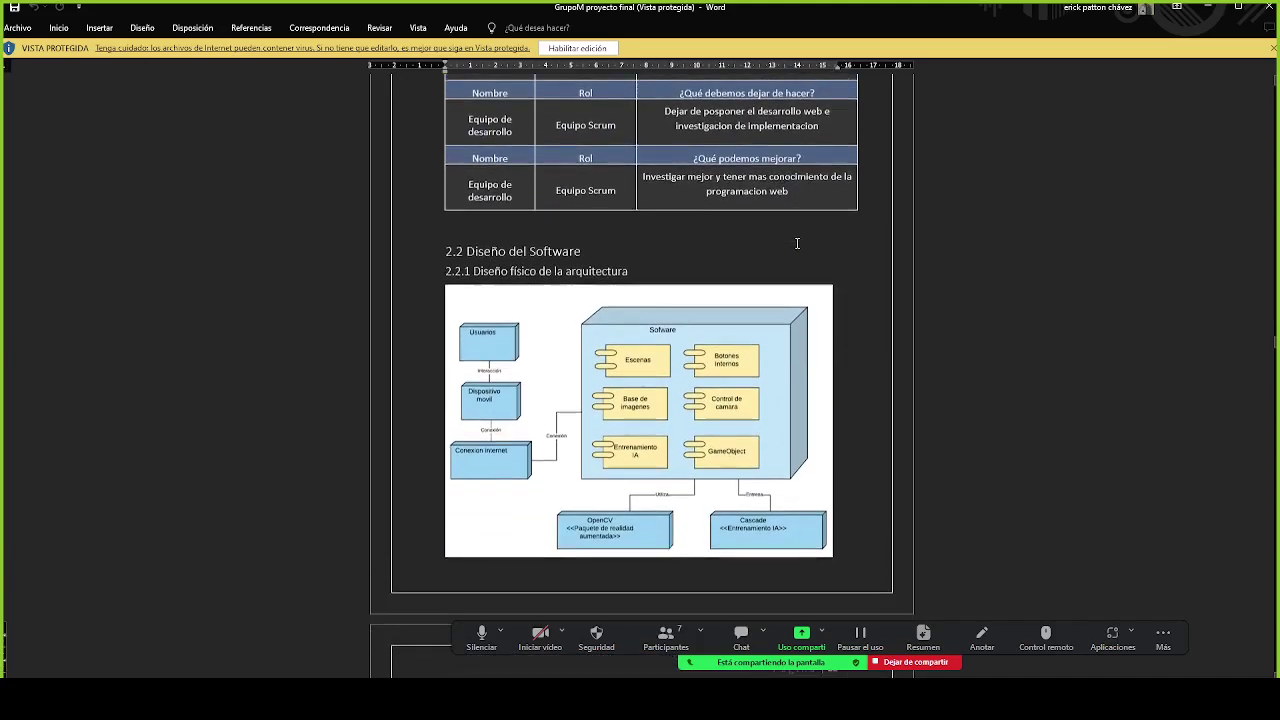
Switch to Enterprise Architect and add a node named Sistema de información in the middle of the Starter Deployment Diagram
{"action": "key", "text": "alt+Tab"}
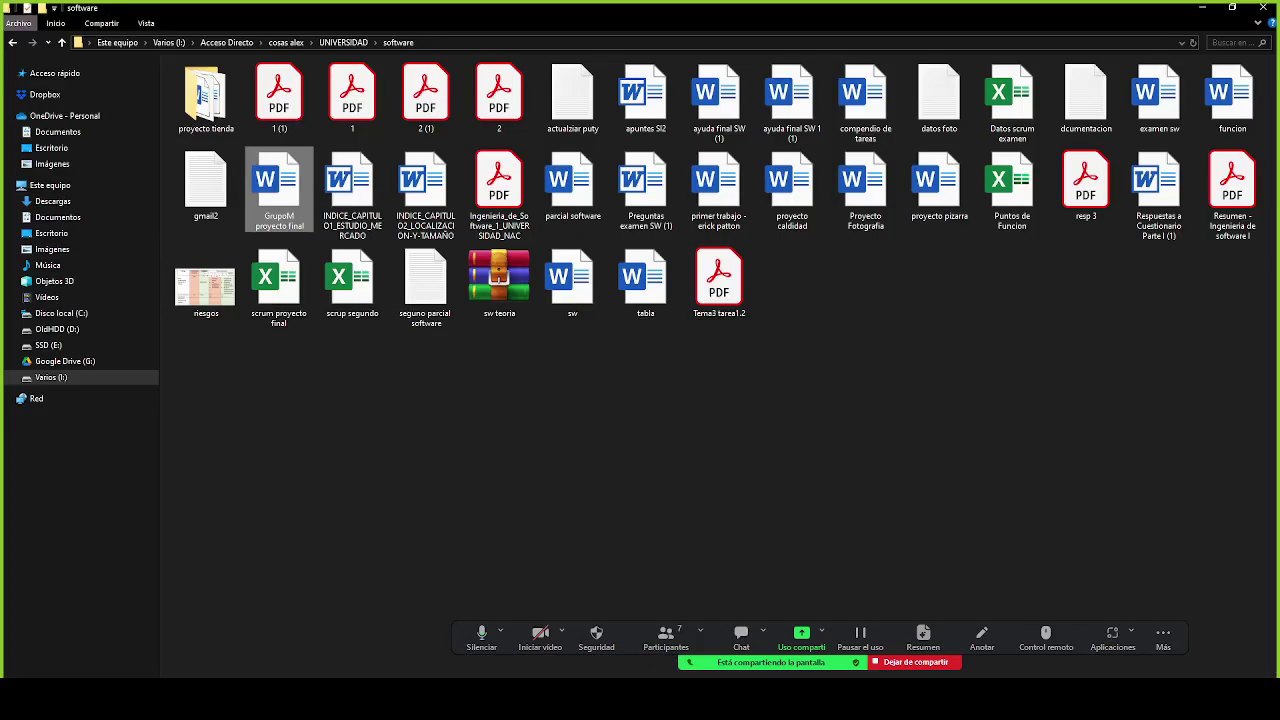
{"action": "key", "text": "alt+Tab"}
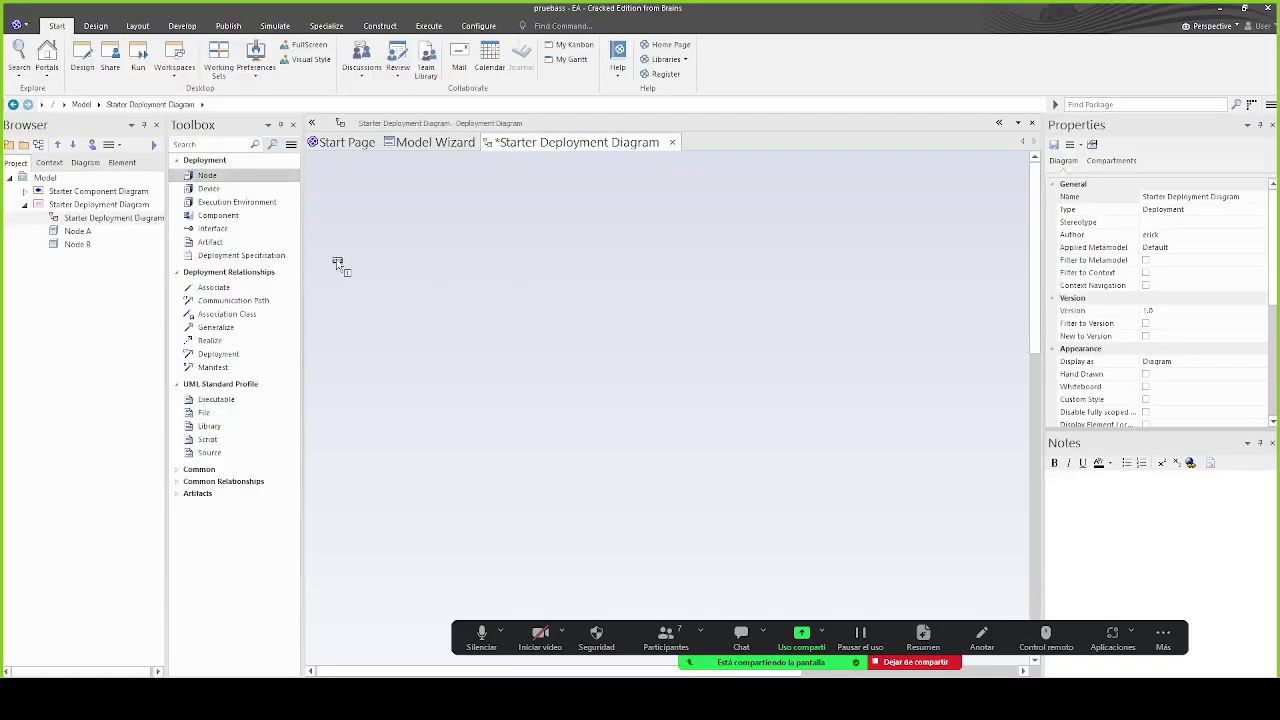
{"action": "left_click", "coordinate": [207, 176]}
{"action": "left_click", "coordinate": [537, 334]}
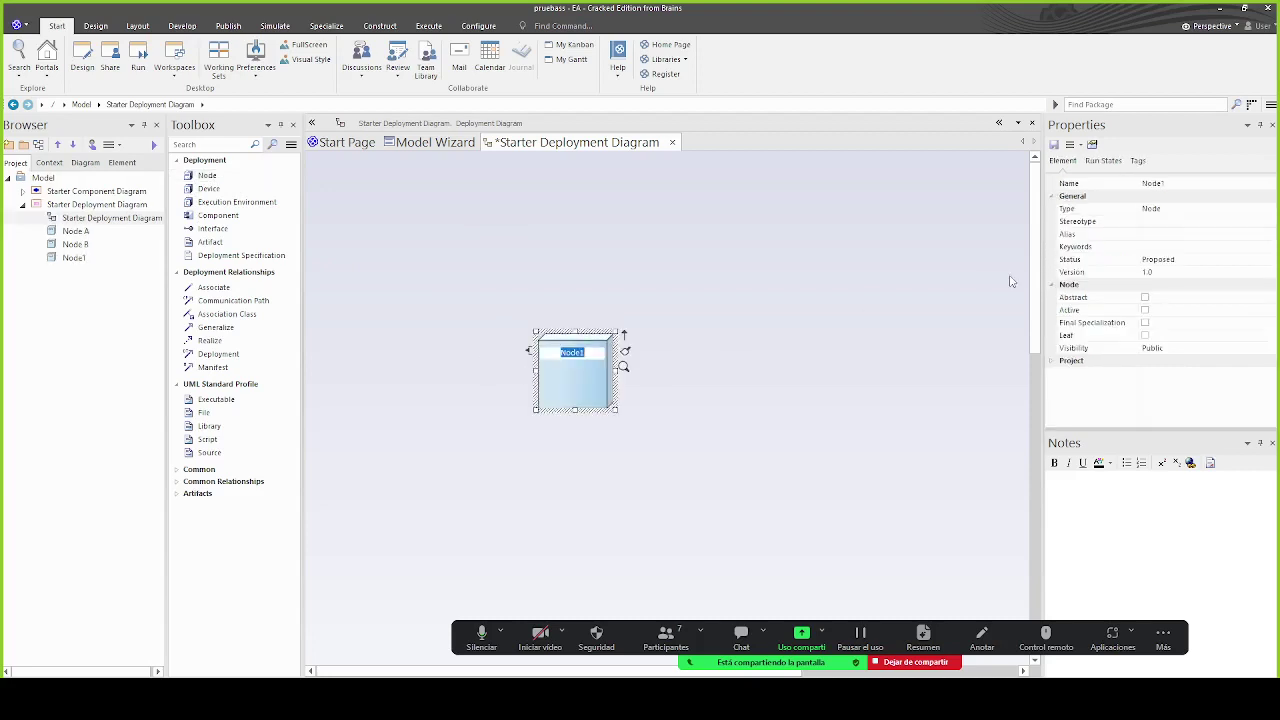
{"action": "type", "text": "sistema de información"}
{"action": "key", "text": "Return"}
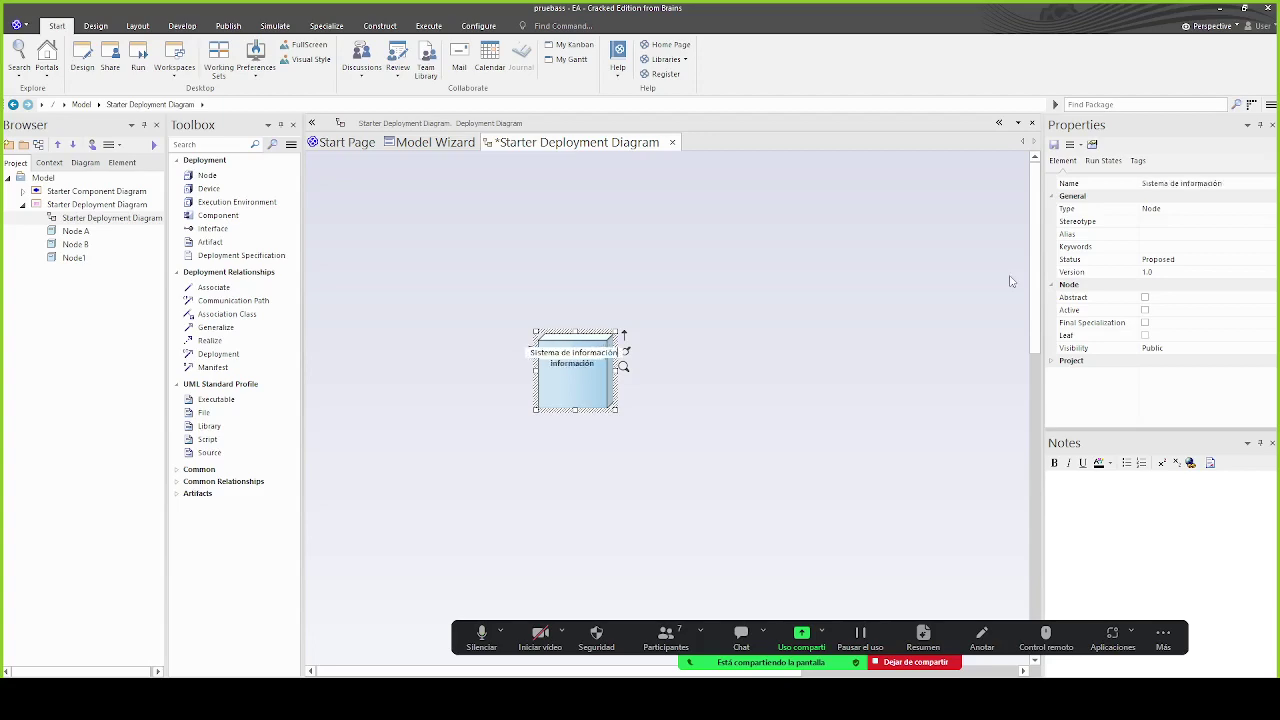
Shift the Sistema de información node slightly right and check the architecture diagram in the Word document before returning to Enterprise Architect
{"action": "left_click_drag", "start_coordinate": [575, 380], "coordinate": [605, 380]}
{"action": "key", "text": "alt+Tab"}
{"action": "key", "text": "alt+Tab"}
{"action": "key", "text": "Tab"}
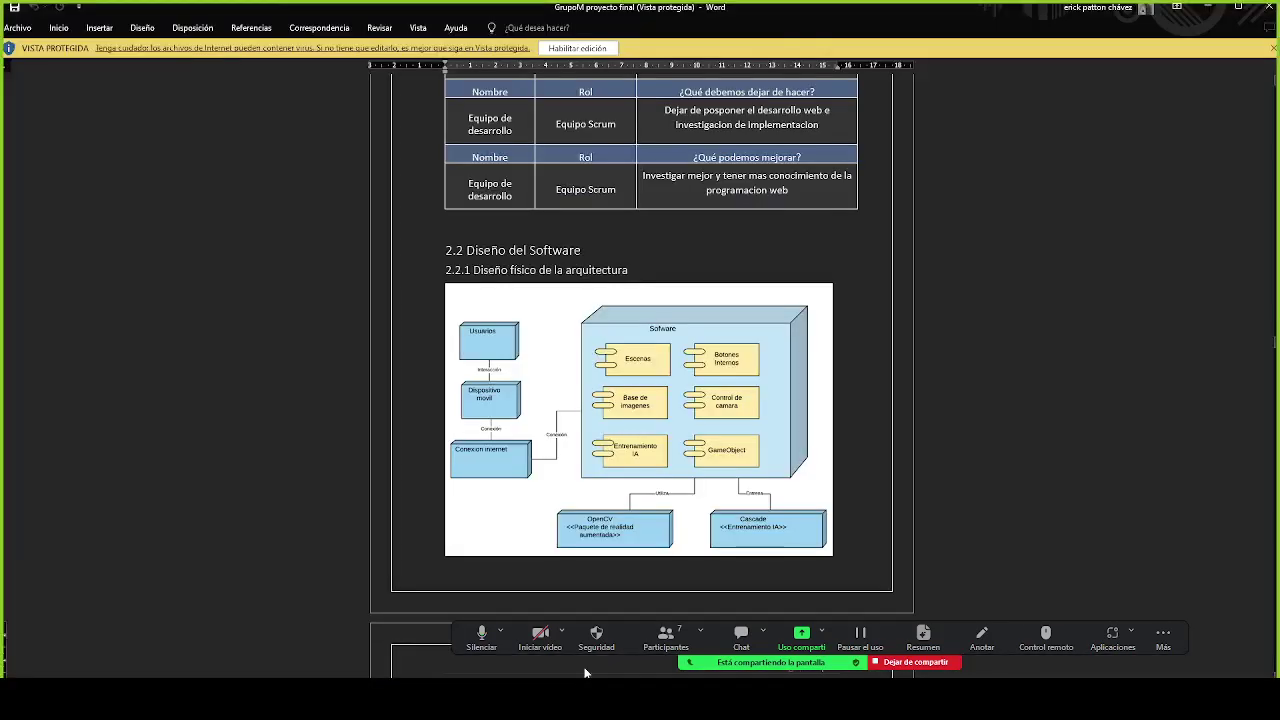
{"action": "key", "text": "alt+Tab"}
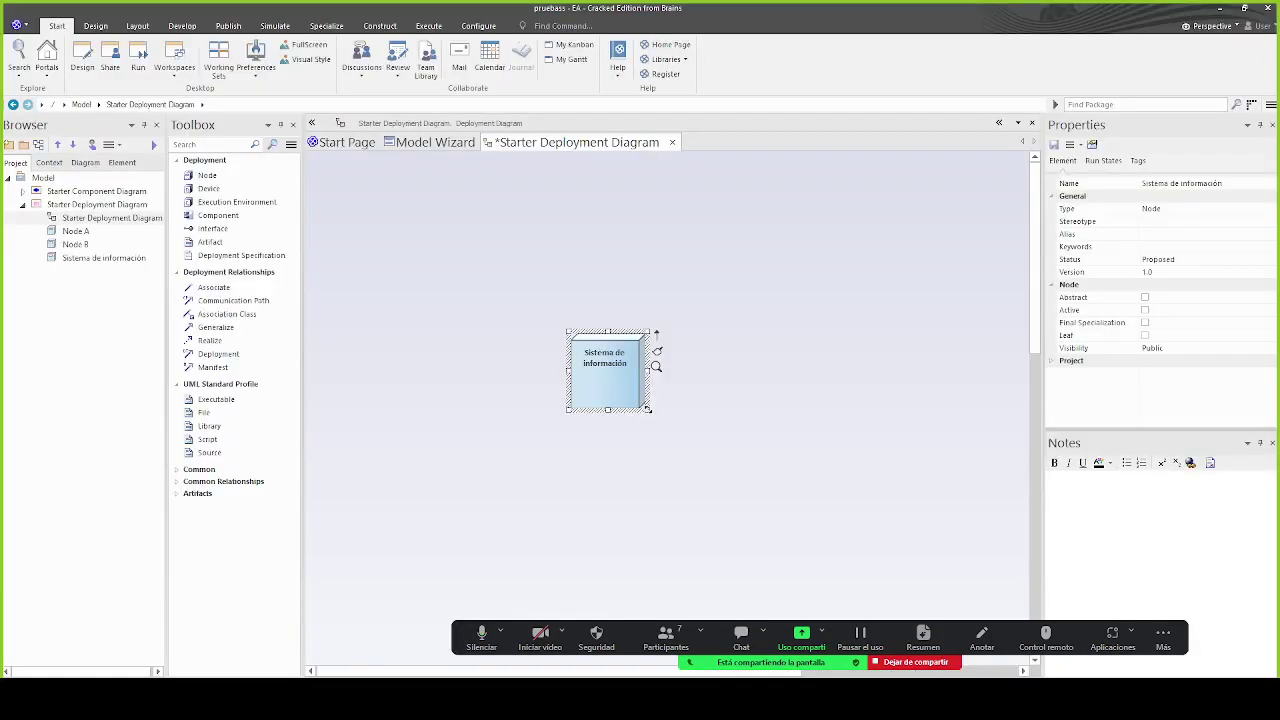
Enlarge the Sistema de información node into a wide box and adjust its position in the middle of the diagram
{"action": "left_click_drag", "start_coordinate": [647, 408], "coordinate": [686, 453]}
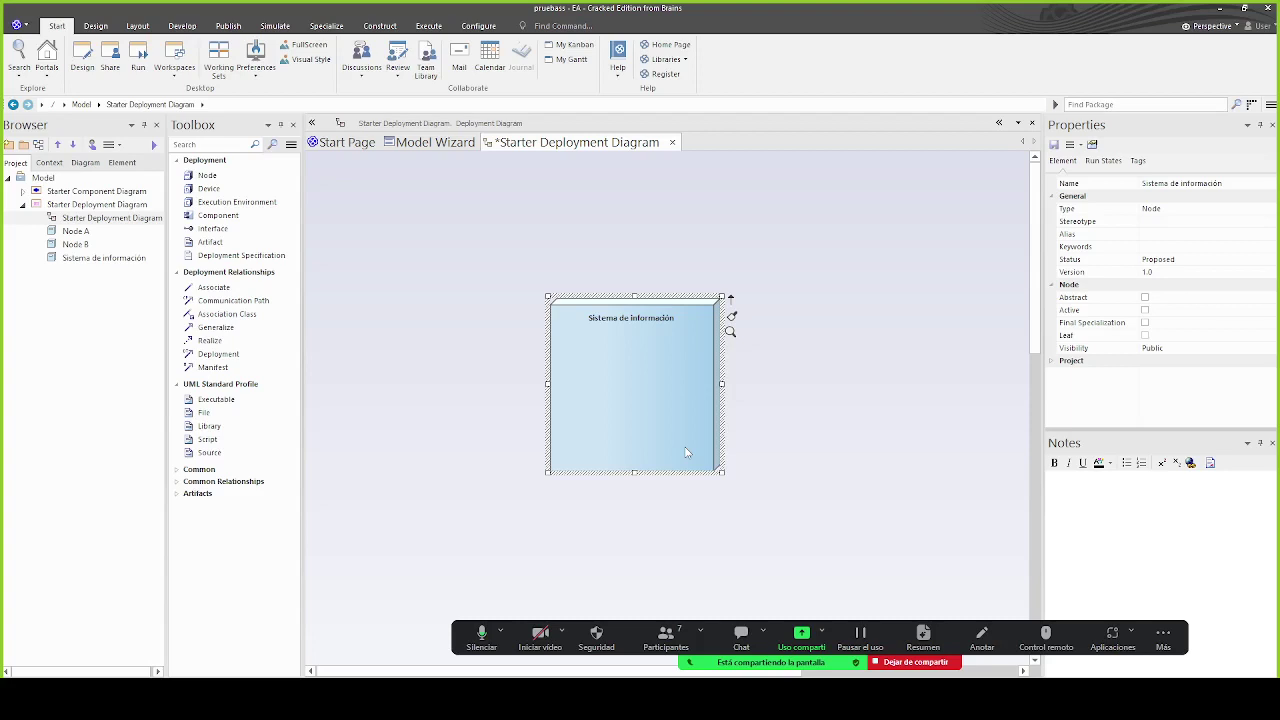
{"action": "left_click_drag", "start_coordinate": [618, 405], "coordinate": [634, 412]}
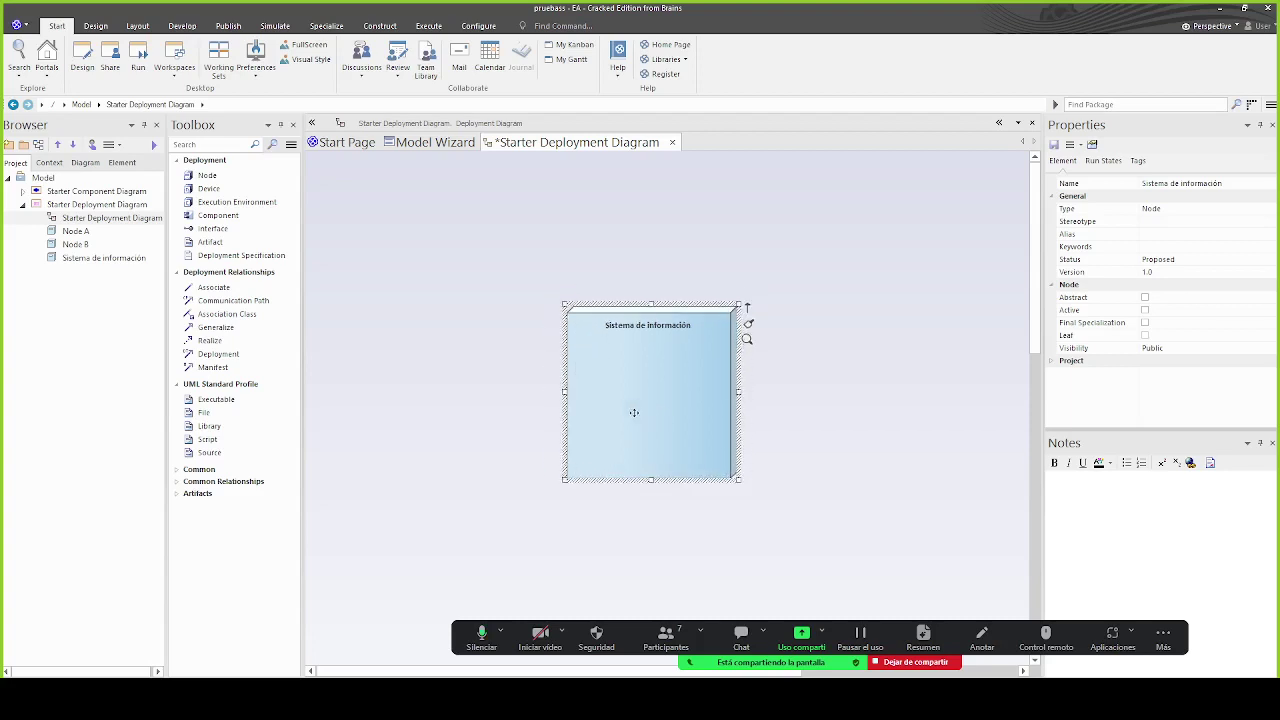
{"action": "left_click_drag", "start_coordinate": [739, 481], "coordinate": [736, 448]}
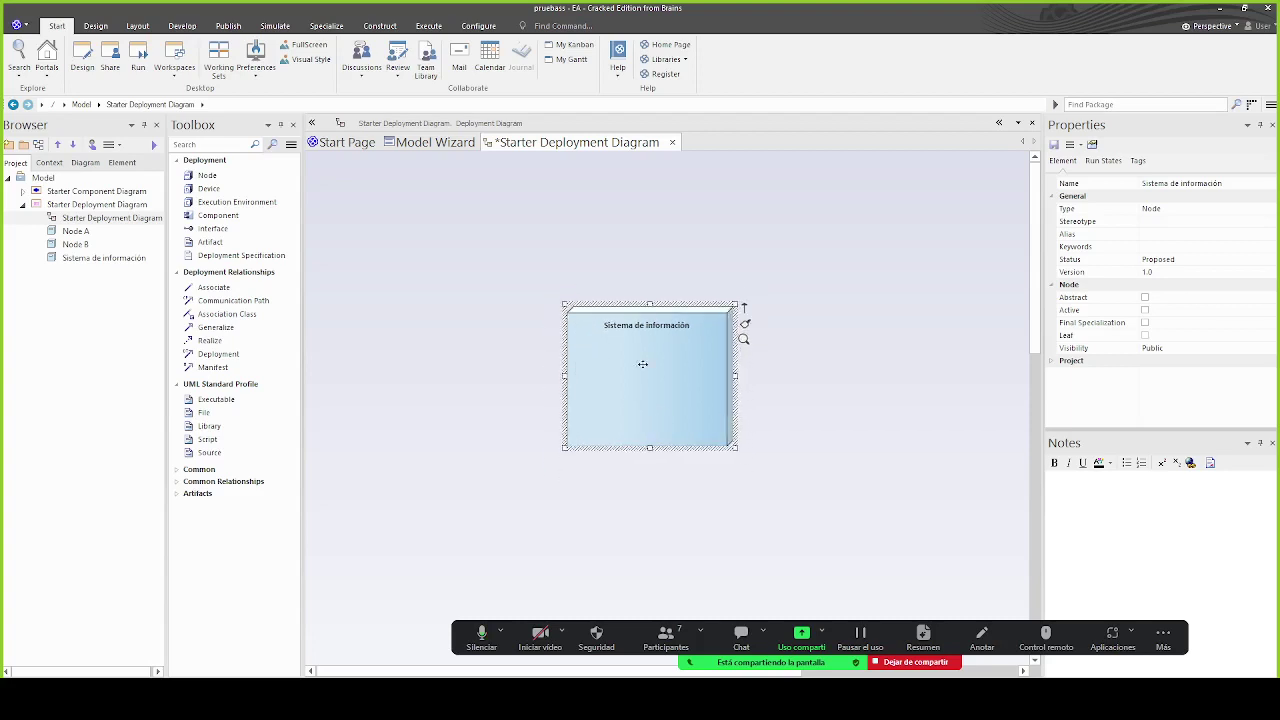
{"action": "left_click", "coordinate": [760, 492]}
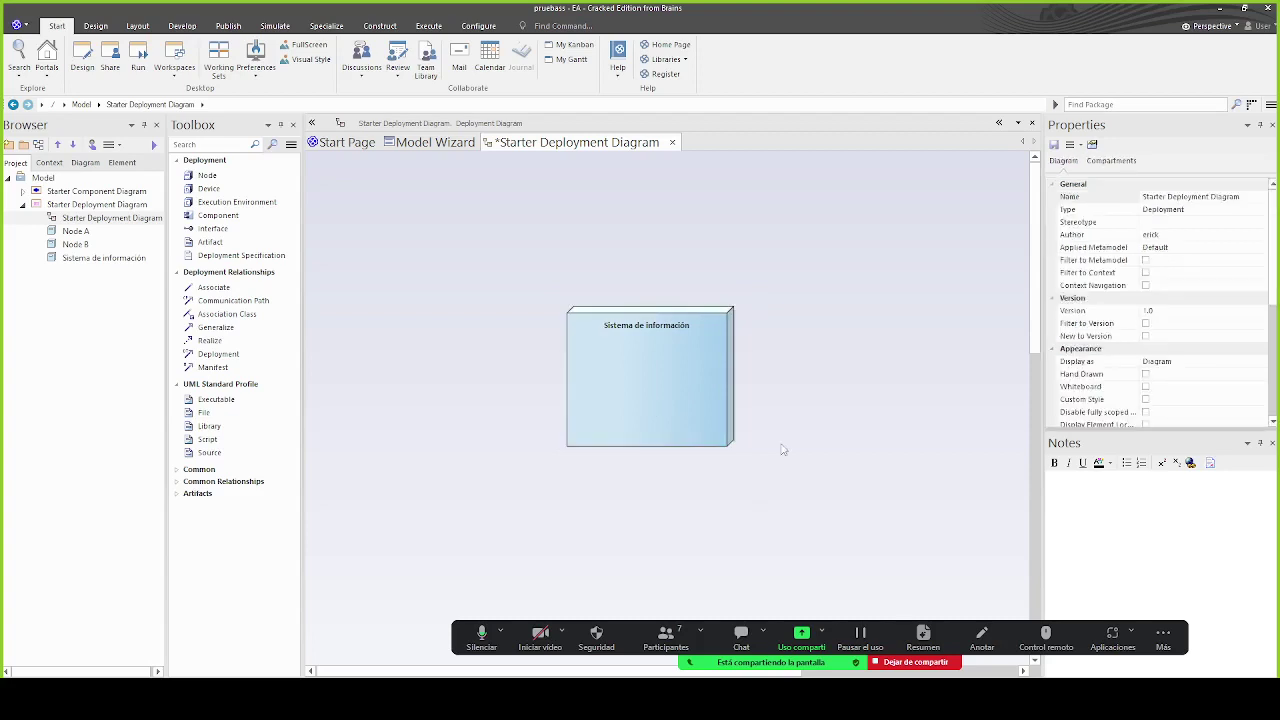
{"action": "left_click", "coordinate": [682, 382]}
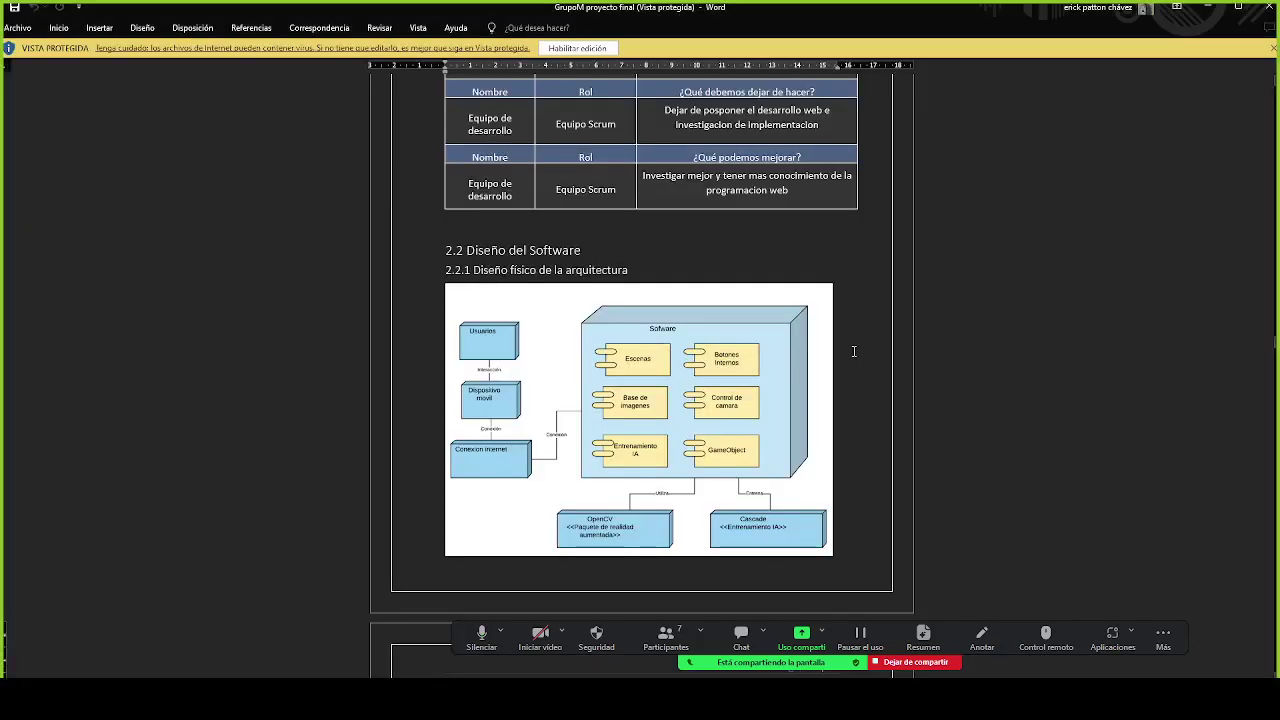
Return from the Word reference to Enterprise Architect and add a node named Internet to the left of Sistema de información
{"action": "key", "text": "alt"}
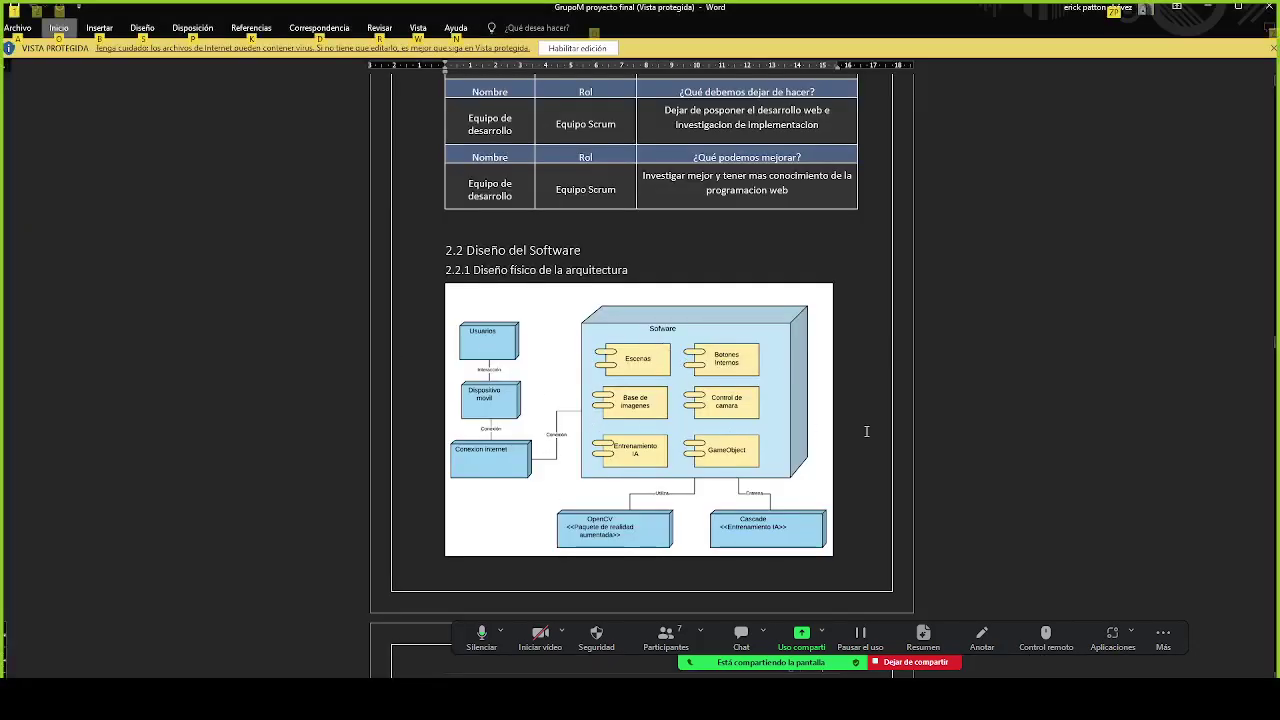
{"action": "key", "text": "alt+Tab"}
{"action": "left_click", "coordinate": [450, 446]}
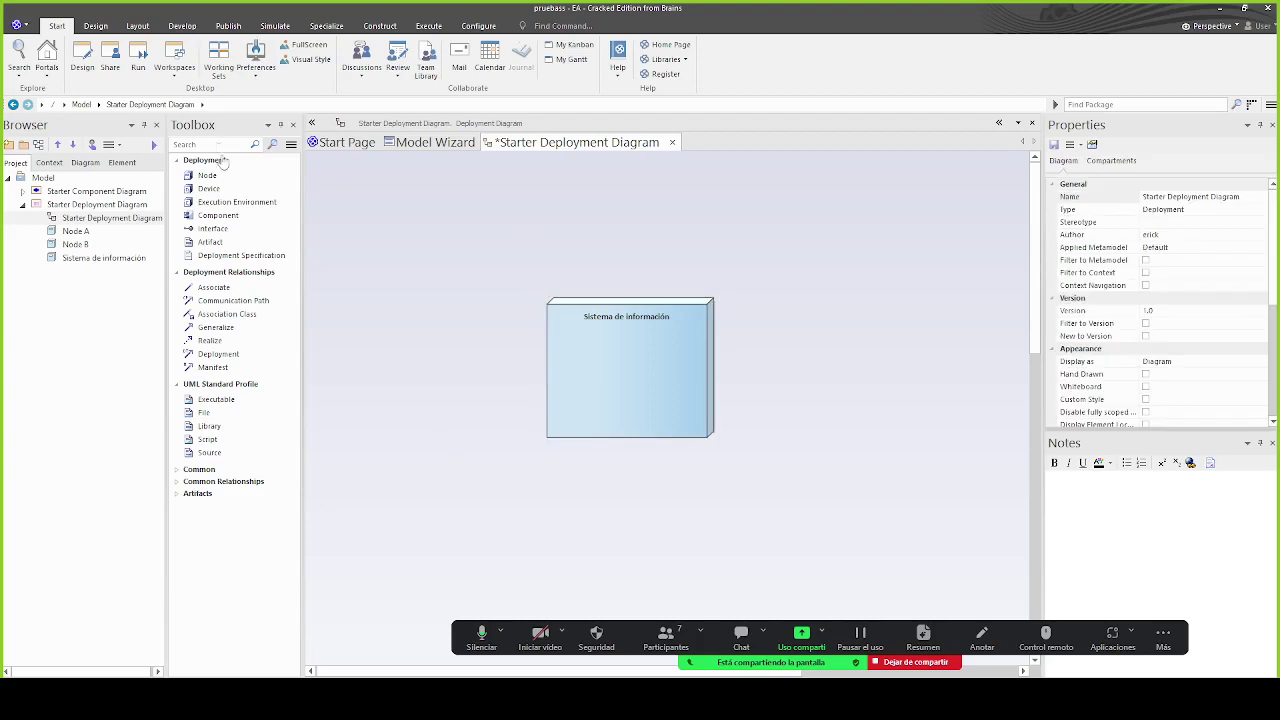
{"action": "left_click", "coordinate": [218, 176]}
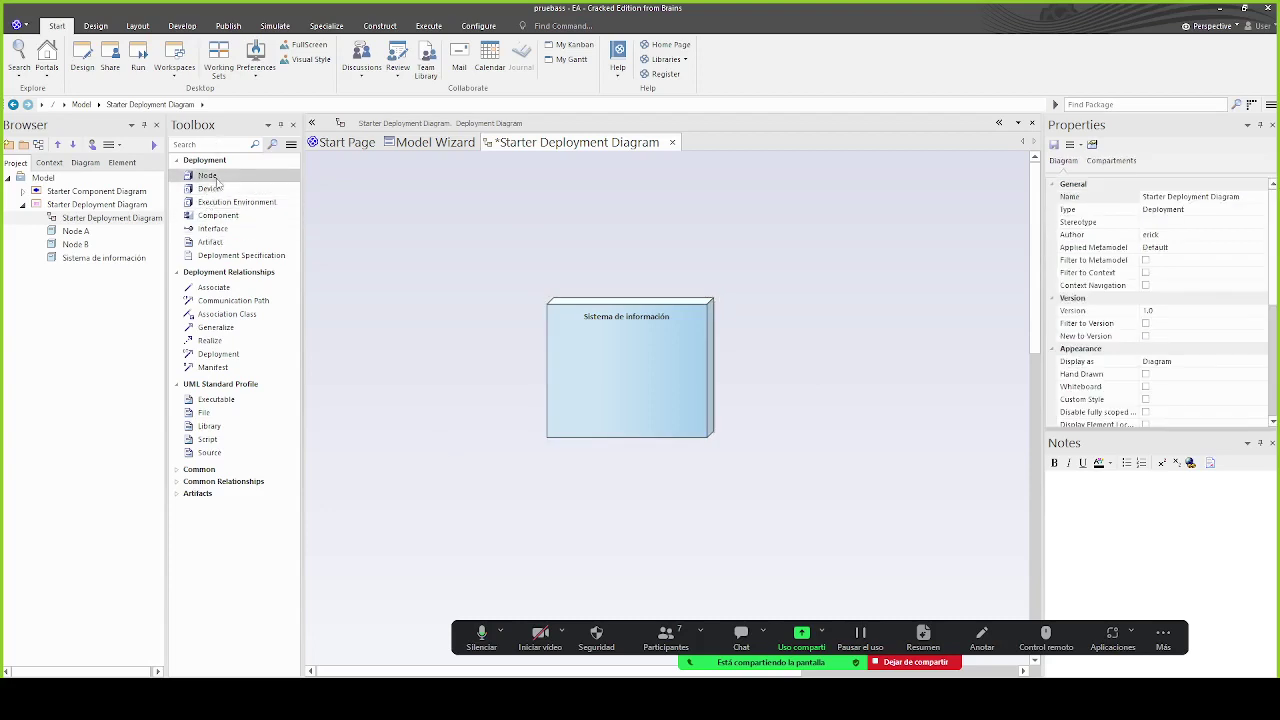
{"action": "left_click", "coordinate": [437, 343]}
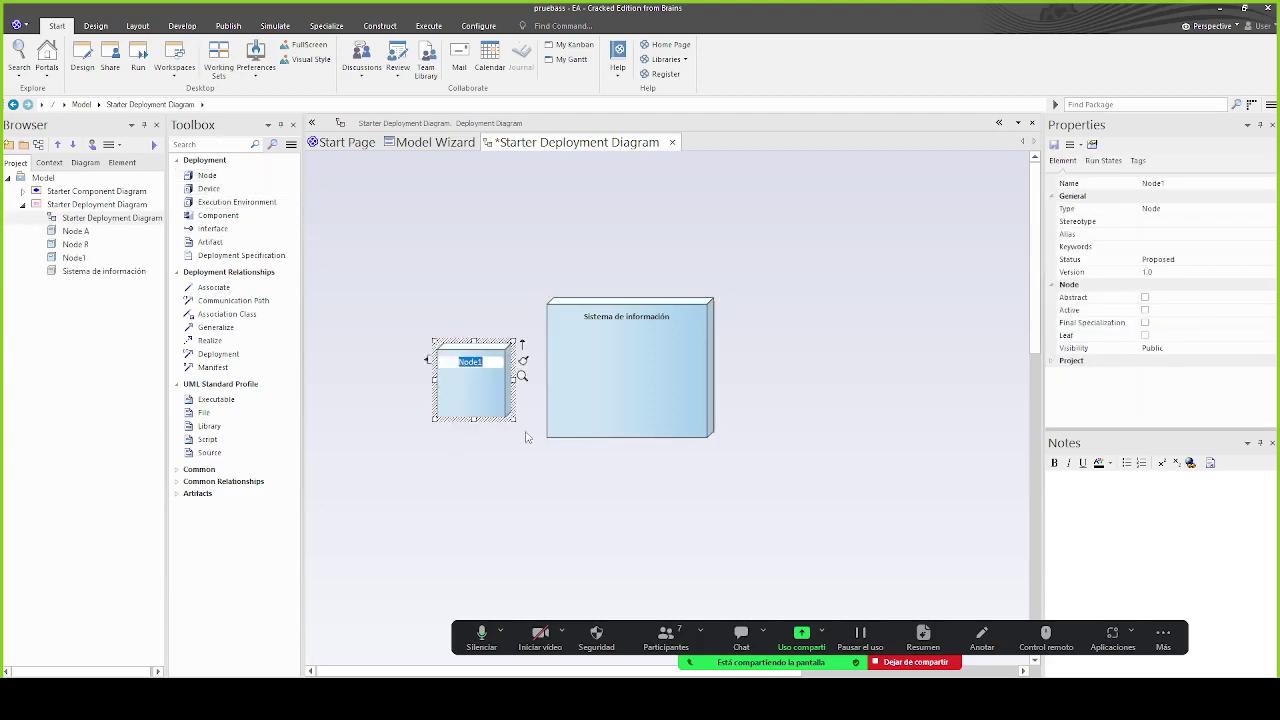
{"action": "type", "text": "S"}
{"action": "key", "text": "Return"}
Move the Internet node up and to the left, and reduce its height
{"action": "left_click", "coordinate": [506, 443]}
{"action": "left_click_drag", "start_coordinate": [513, 415], "coordinate": [484, 388]}
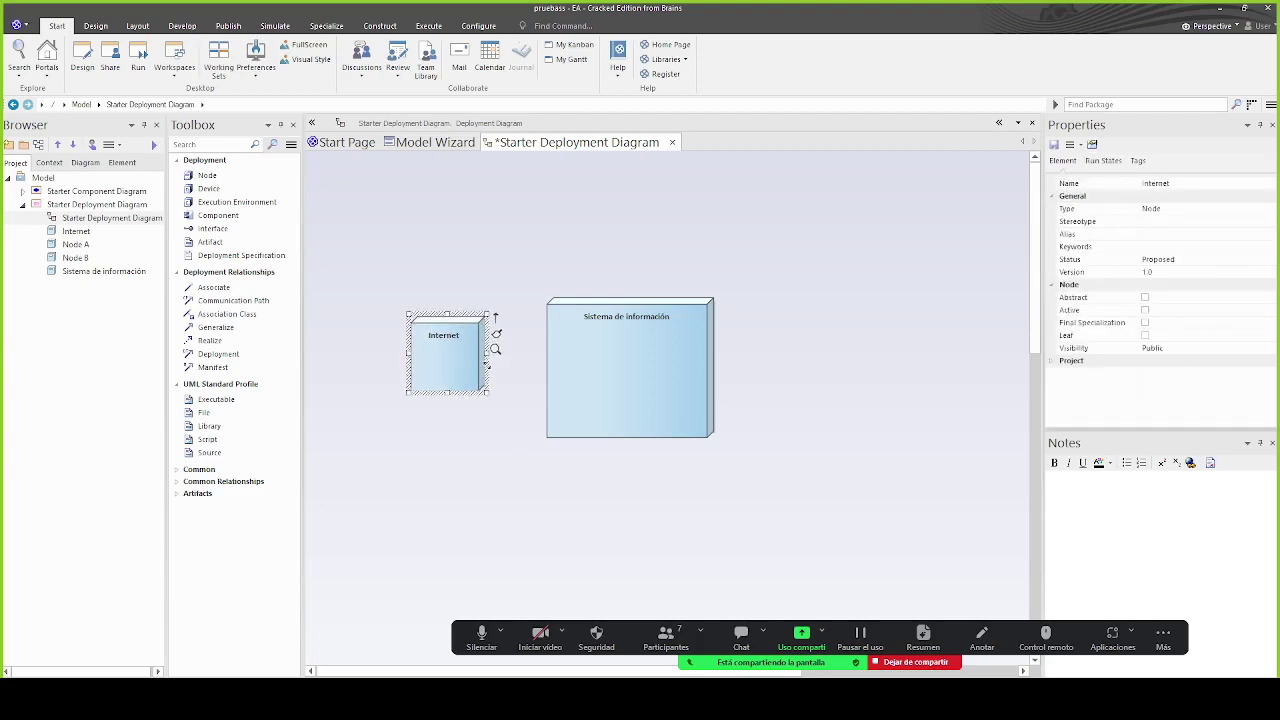
{"action": "double_click", "coordinate": [487, 391]}
{"action": "left_click", "coordinate": [860, 505]}
{"action": "left_click_drag", "start_coordinate": [487, 391], "coordinate": [480, 367]}
{"action": "left_click", "coordinate": [475, 243]}
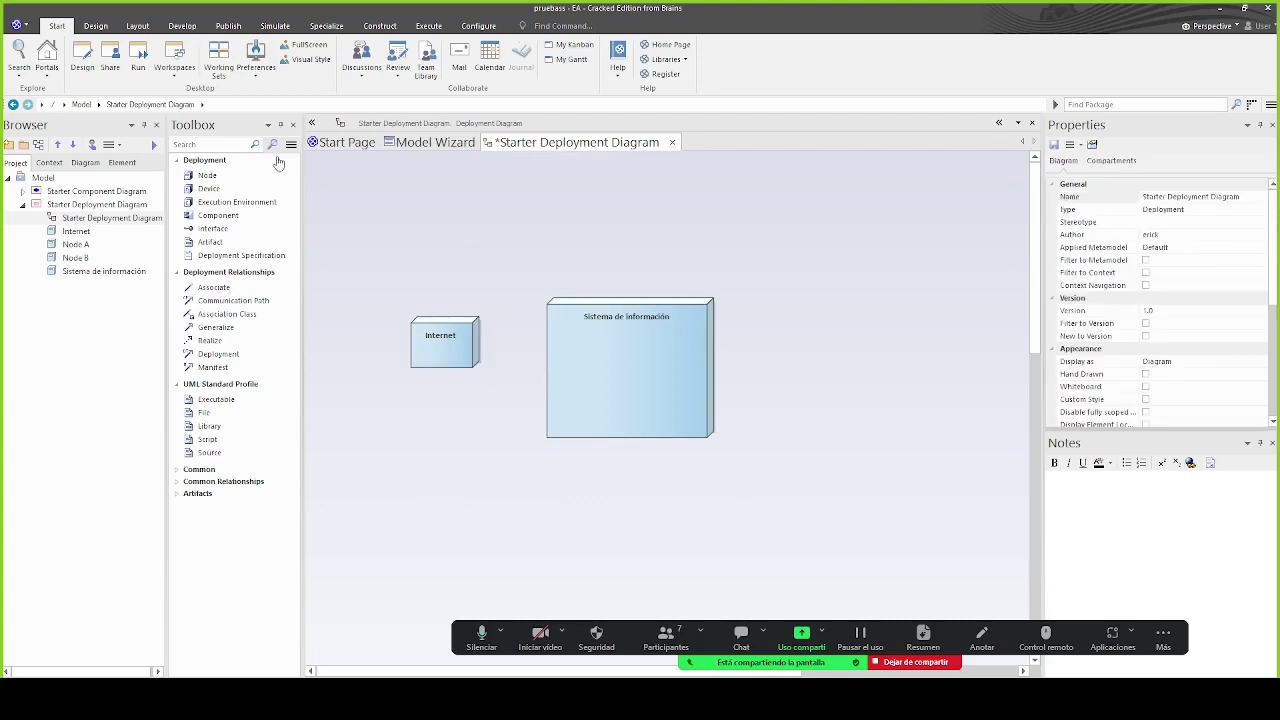
Add a node named Usuarios above the Internet node
{"action": "left_click", "coordinate": [222, 178]}
{"action": "left_click", "coordinate": [394, 229]}
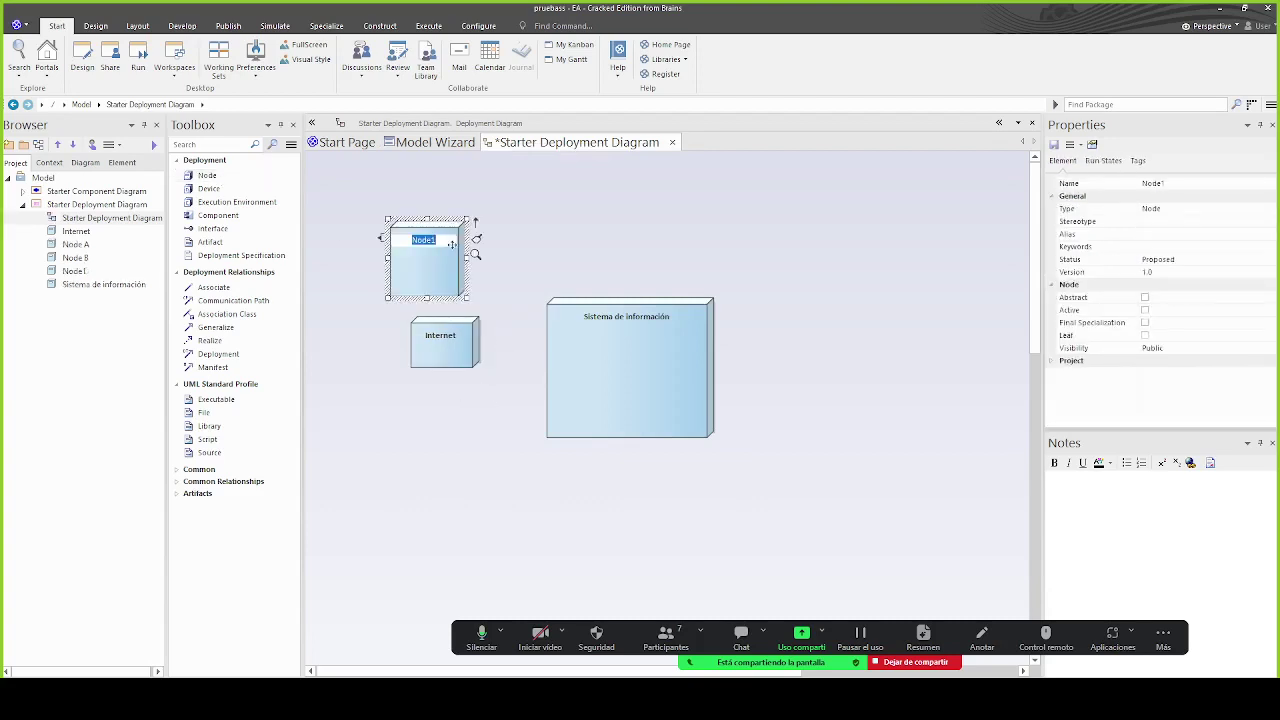
{"action": "type", "text": "Usuarios"}
{"action": "key", "text": "Return"}
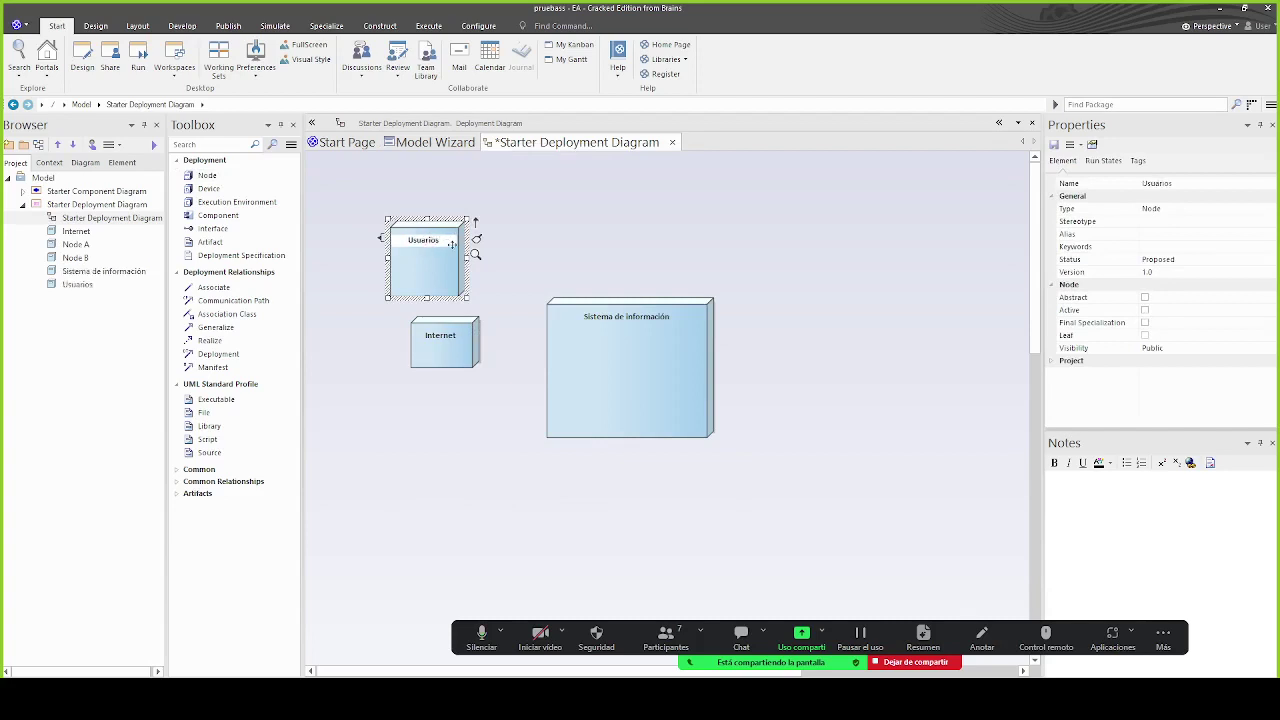
Reduce the height of the Usuarios node and align it above the Internet node, checking the Word reference diagram
{"action": "left_click", "coordinate": [550, 259]}
{"action": "left_click_drag", "start_coordinate": [460, 286], "coordinate": [456, 242]}
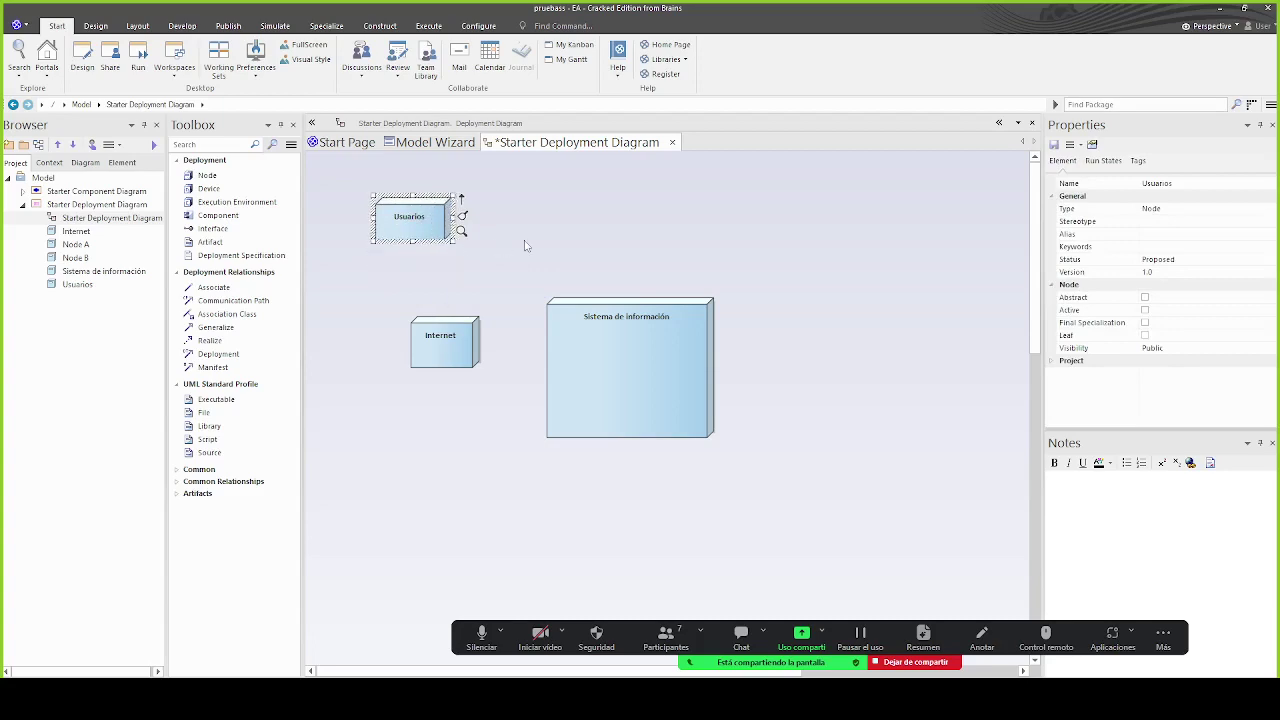
{"action": "key", "text": "alt+Tab"}
{"action": "key", "text": "alt+Tab"}
{"action": "left_click_drag", "start_coordinate": [411, 233], "coordinate": [447, 250]}
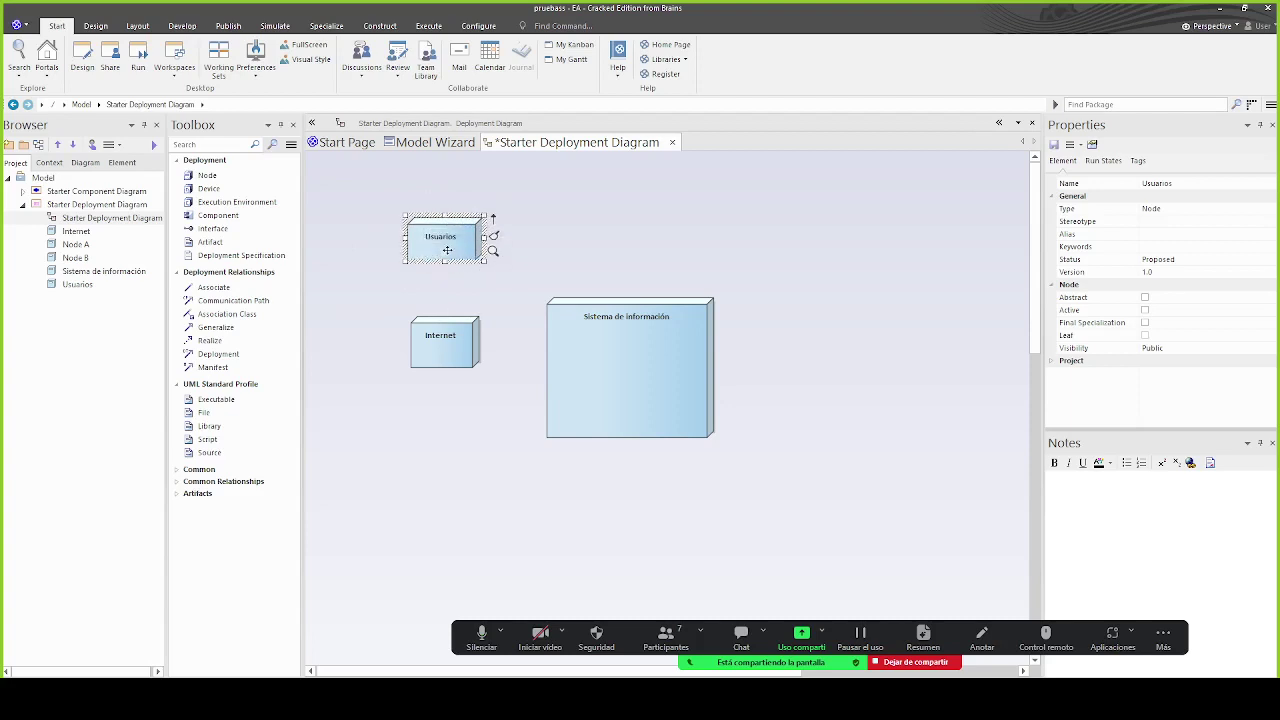
{"action": "left_click", "coordinate": [455, 237]}
{"action": "double_click", "coordinate": [460, 236]}
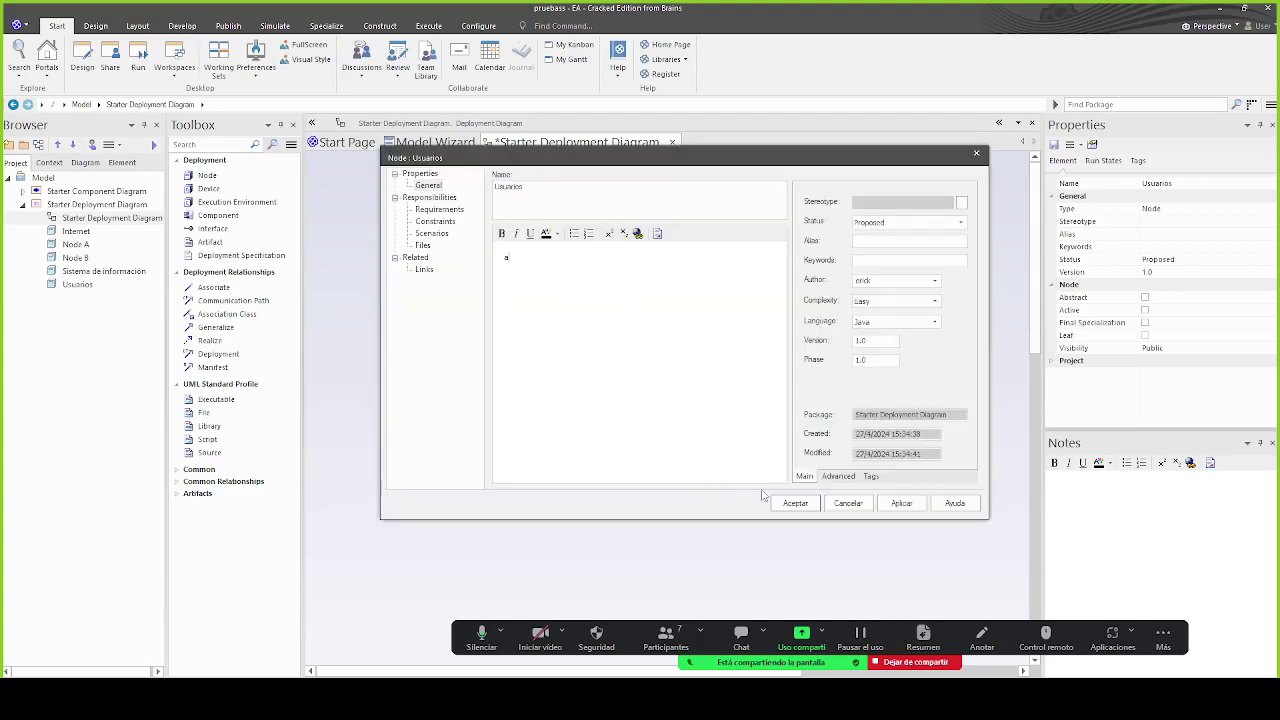
{"action": "left_click", "coordinate": [797, 503]}
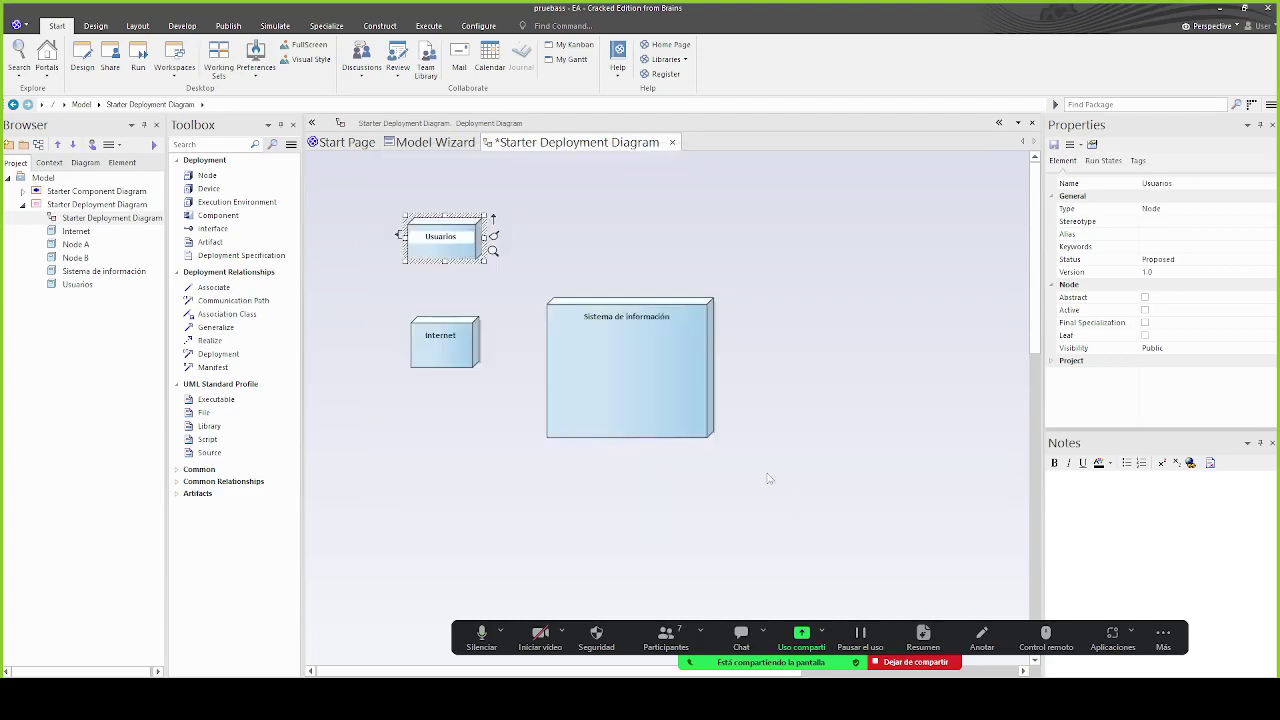
{"action": "double_click", "coordinate": [455, 241]}
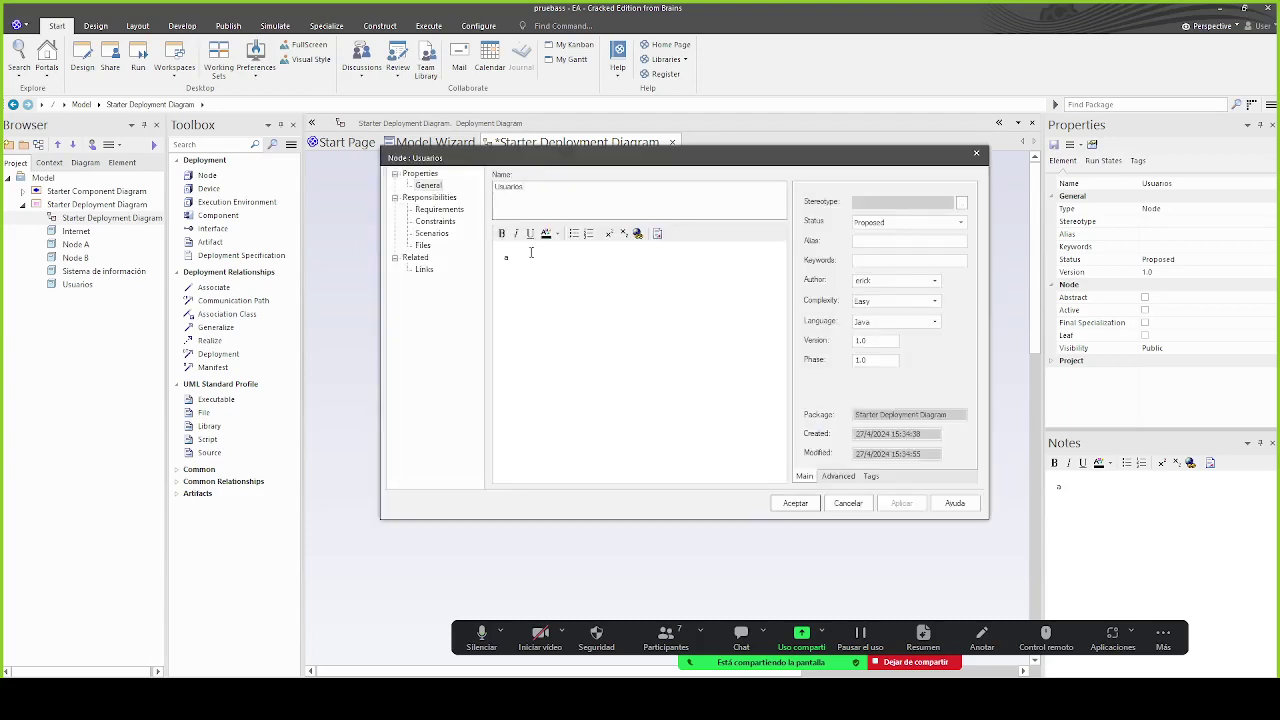
{"action": "left_click", "coordinate": [531, 253]}
{"action": "key", "text": "BackSpace"}
{"action": "left_click", "coordinate": [546, 196]}
{"action": "key", "text": "Return"}
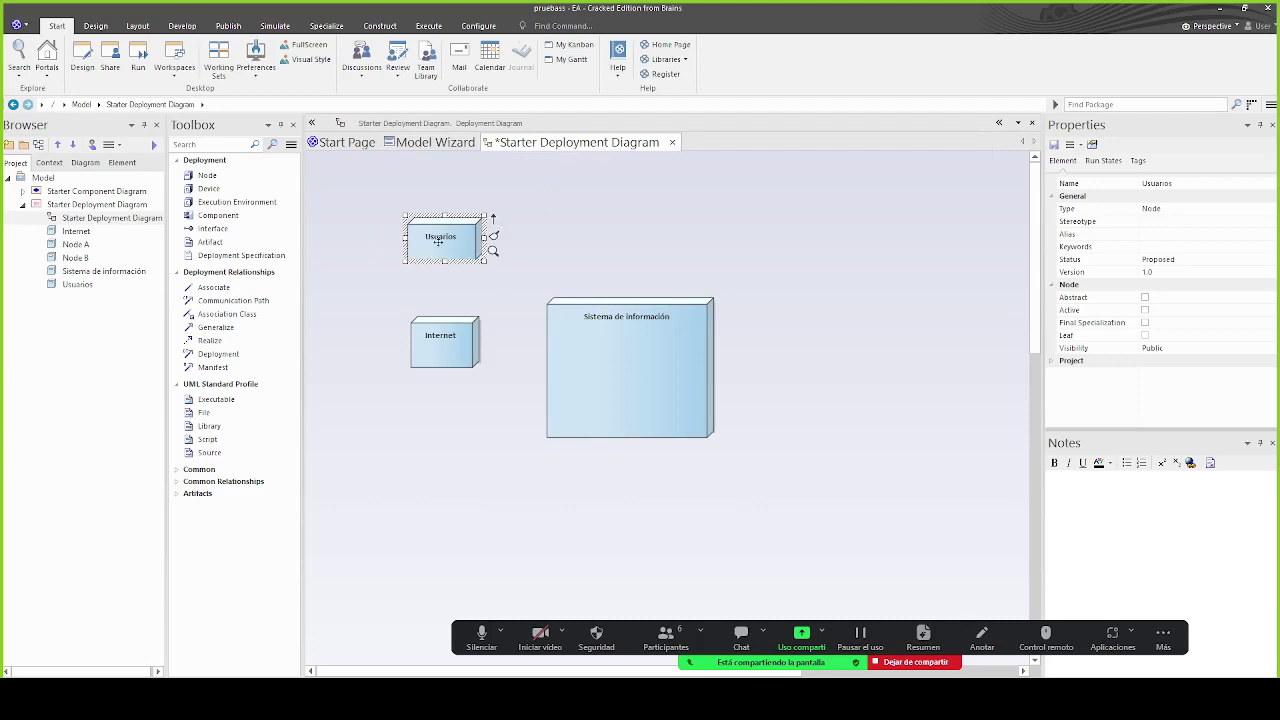
Rename the Usuarios node as Dispositivo móvil in its properties
{"action": "double_click", "coordinate": [486, 234]}
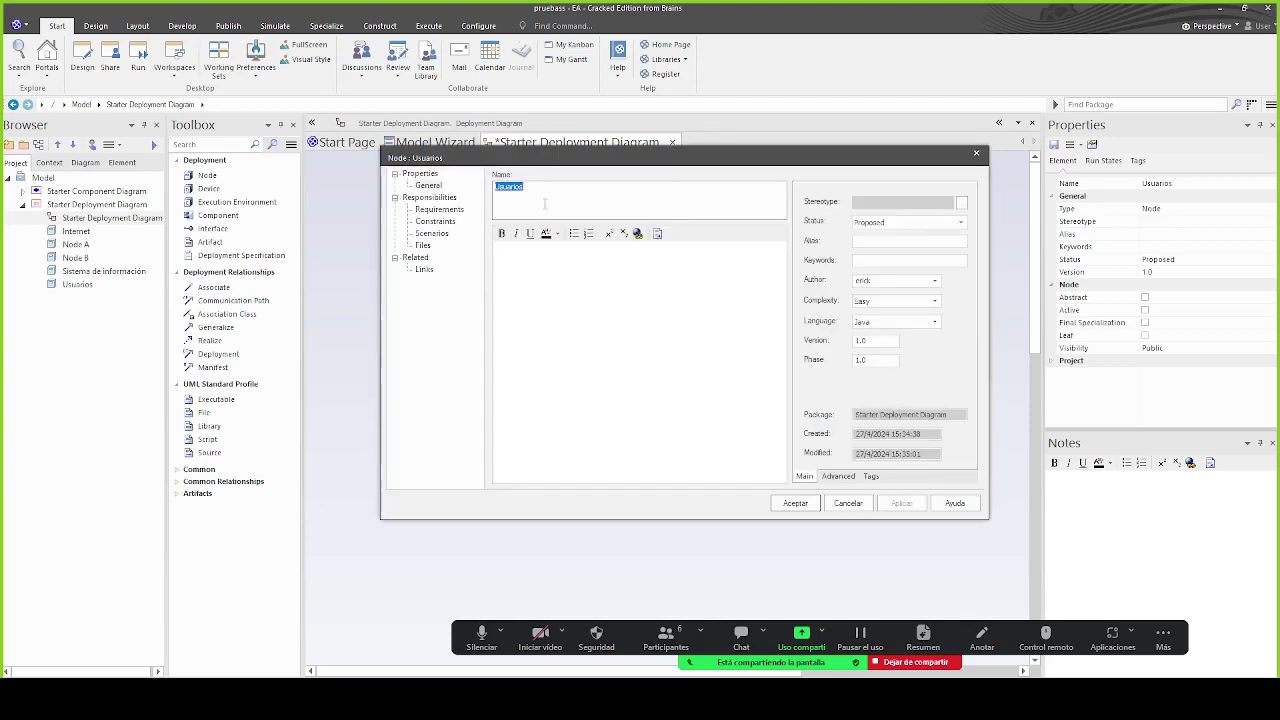
{"action": "type", "text": "diSPOSITIV"}
{"action": "key", "text": "BackSpace"}
{"action": "key", "text": "BackSpace"}
{"action": "key", "text": "BackSpace"}
{"action": "key", "text": "BackSpace"}
{"action": "key", "text": "BackSpace"}
{"action": "key", "text": "BackSpace"}
{"action": "key", "text": "BackSpace"}
{"action": "key", "text": "BackSpace"}
{"action": "key", "text": "BackSpace"}
{"action": "key", "text": "BackSpace"}
{"action": "key", "text": "BackSpace"}
{"action": "key", "text": "Return"}
{"action": "left_click", "coordinate": [551, 205]}
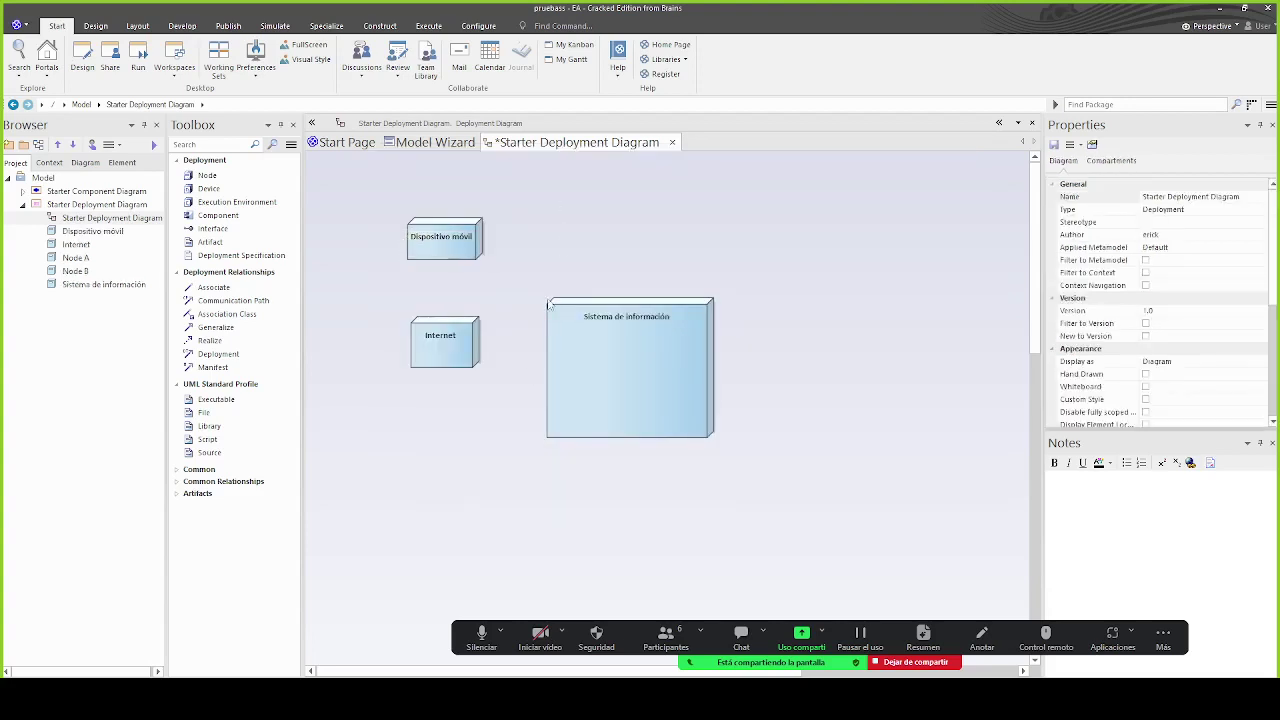
Connect Sistema de información to the Internet node and lower Internet so the connector runs straight
{"action": "left_click", "coordinate": [595, 362]}
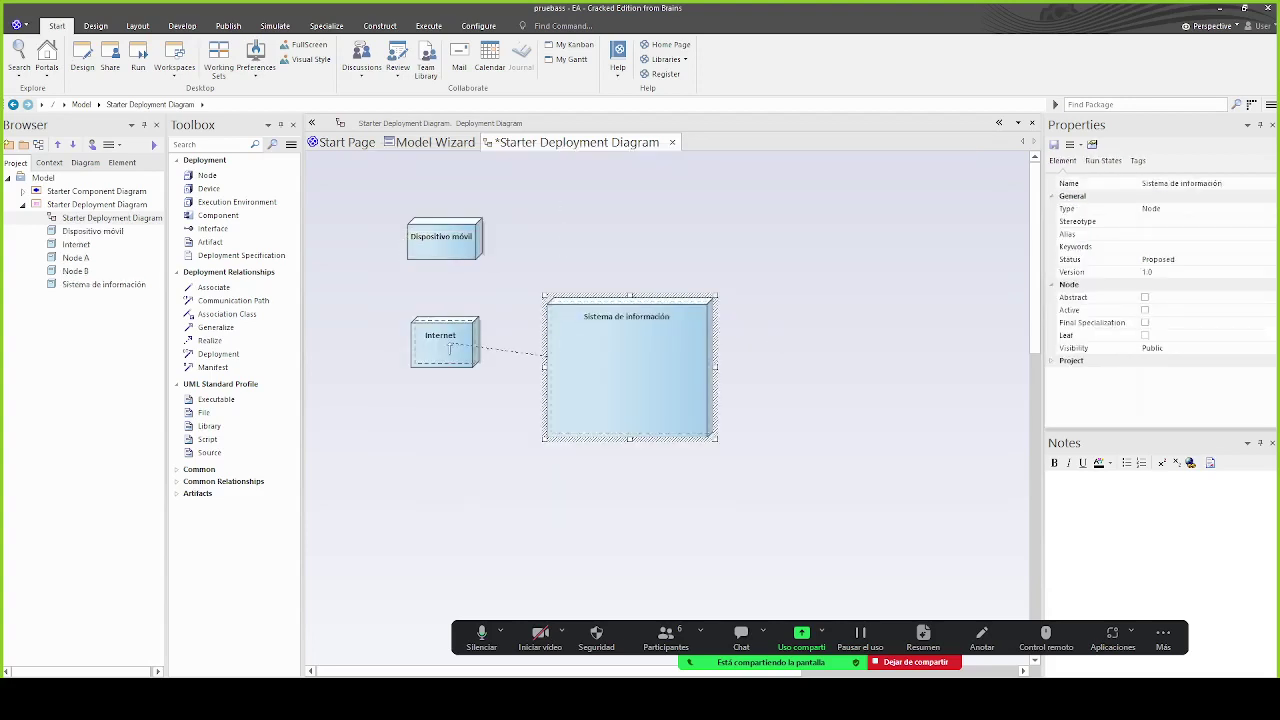
{"action": "left_click_drag", "start_coordinate": [449, 355], "coordinate": [426, 382]}
{"action": "left_click", "coordinate": [503, 352]}
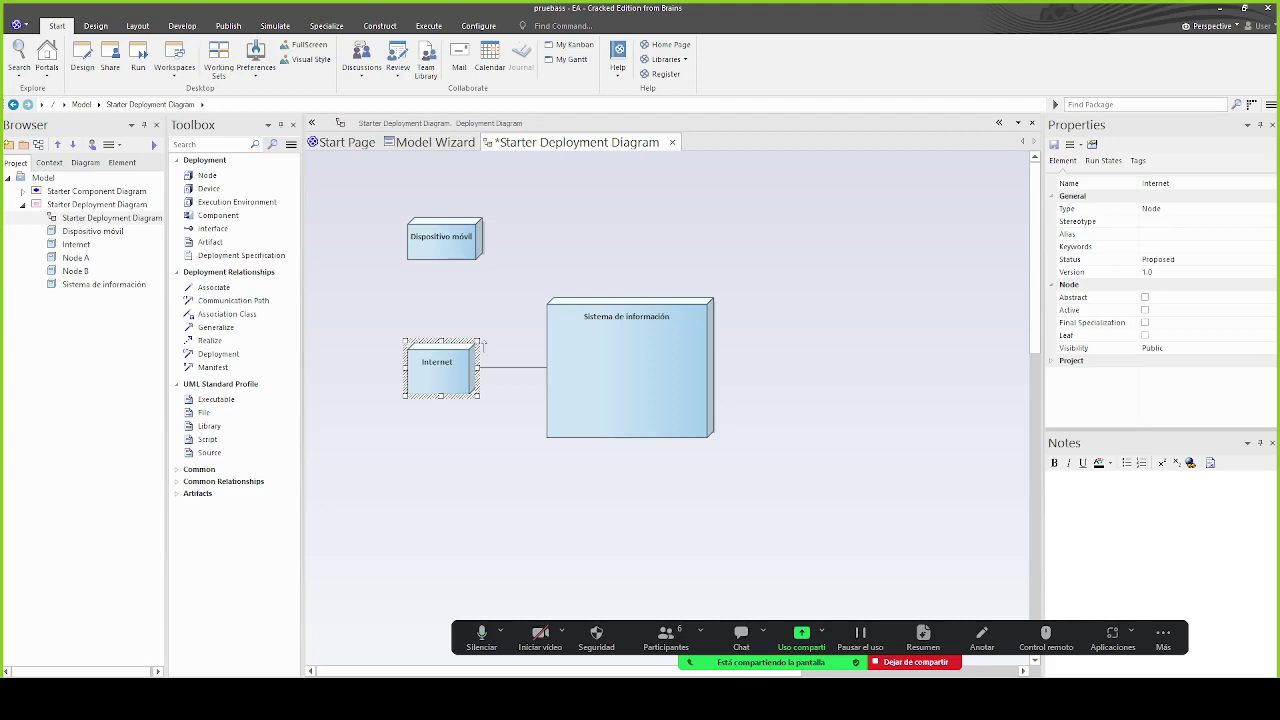
Connect the Internet node to Dispositivo móvil and bring Dispositivo móvil closer above Internet with a vertical connector
{"action": "left_click_drag", "start_coordinate": [486, 342], "coordinate": [453, 274]}
{"action": "left_click", "coordinate": [482, 254]}
{"action": "left_click", "coordinate": [541, 241]}
{"action": "left_click", "coordinate": [527, 211]}
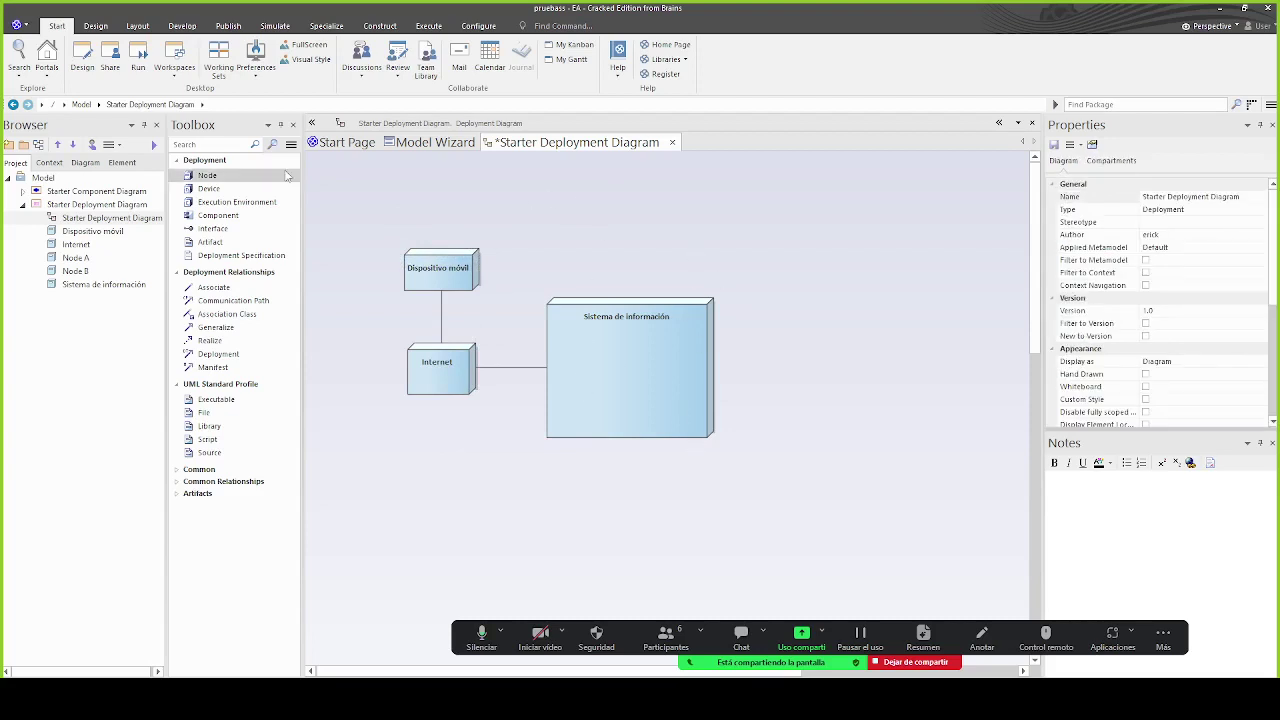
Add an Impresora node beside Sistema de información, opposite the Internet node, and reduce its height
{"action": "left_click", "coordinate": [808, 295]}
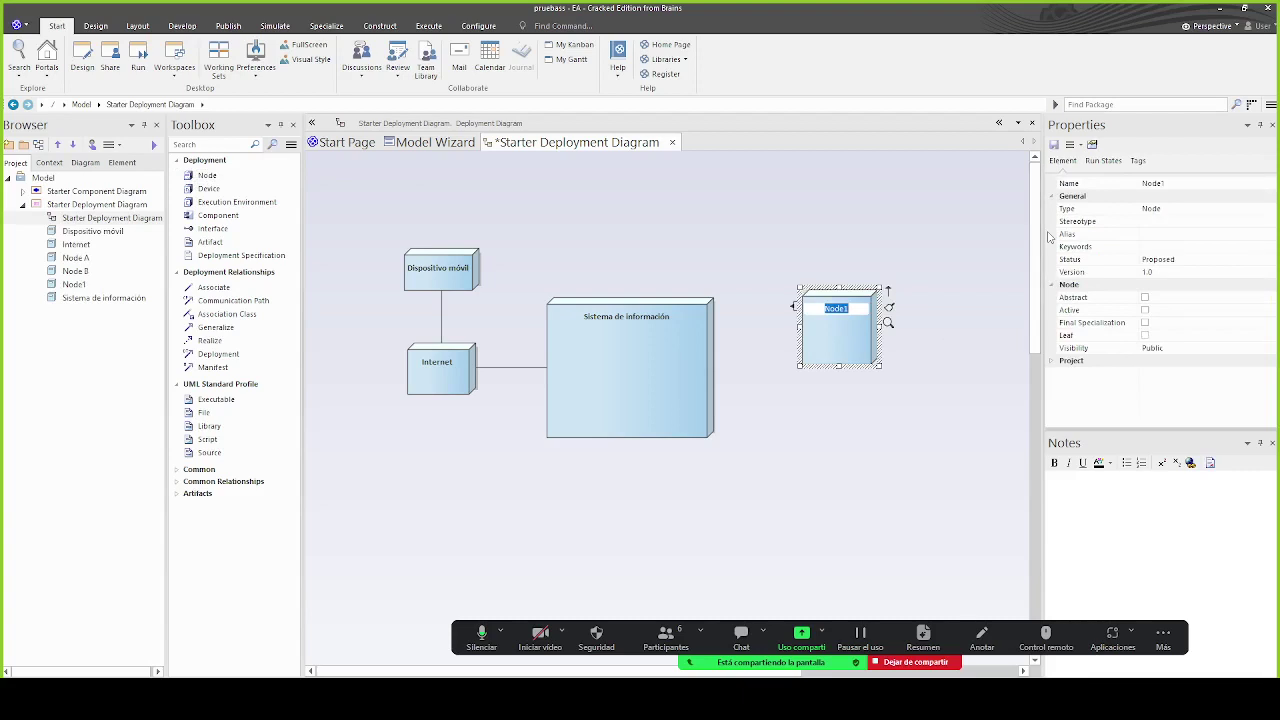
{"action": "key", "text": "BackSpace"}
{"action": "type", "text": "Impresora"}
{"action": "key", "text": "Return"}
{"action": "left_click", "coordinate": [943, 443]}
{"action": "mouse_move", "coordinate": [855, 368]}
{"action": "left_mouse_down"}
{"action": "mouse_move", "coordinate": [842, 367]}
{"action": "mouse_move", "coordinate": [852, 344]}
{"action": "left_mouse_up"}
Connect Sistema de información to the Impresora node with an association, moving Impresora slightly lower
{"action": "left_click", "coordinate": [680, 350]}
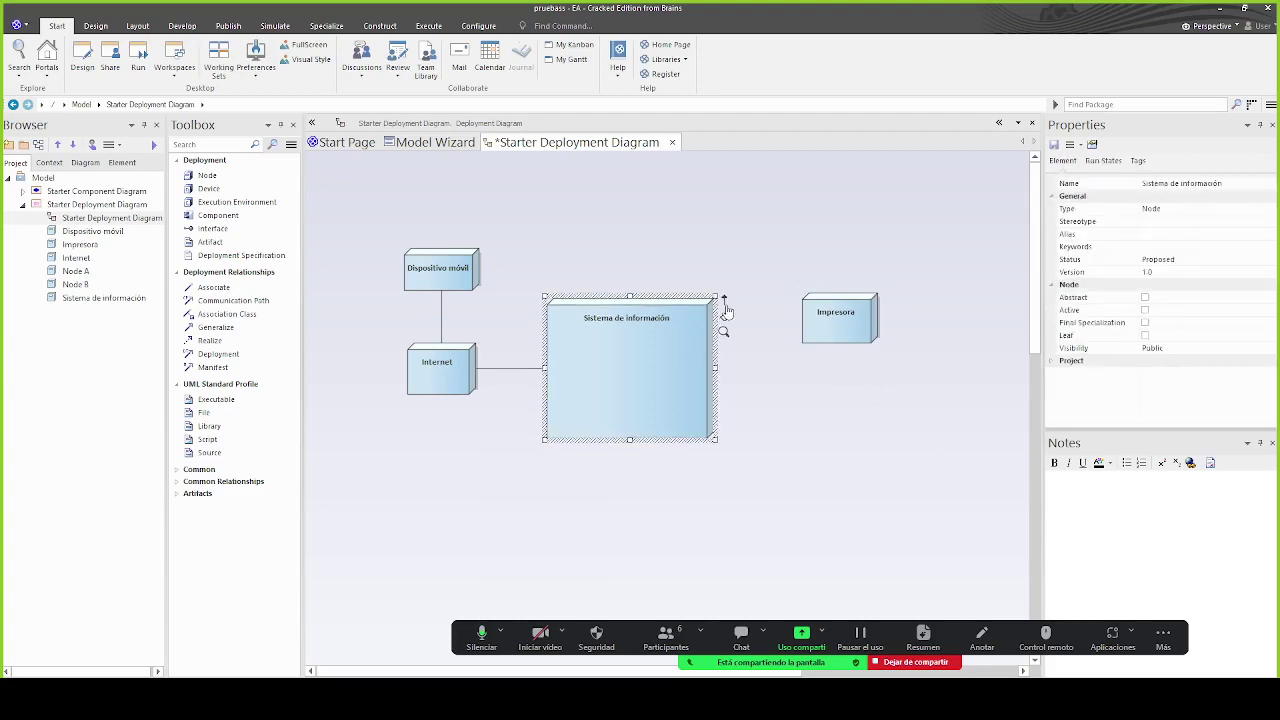
{"action": "left_click_drag", "start_coordinate": [728, 302], "coordinate": [800, 316]}
{"action": "left_click", "coordinate": [822, 350]}
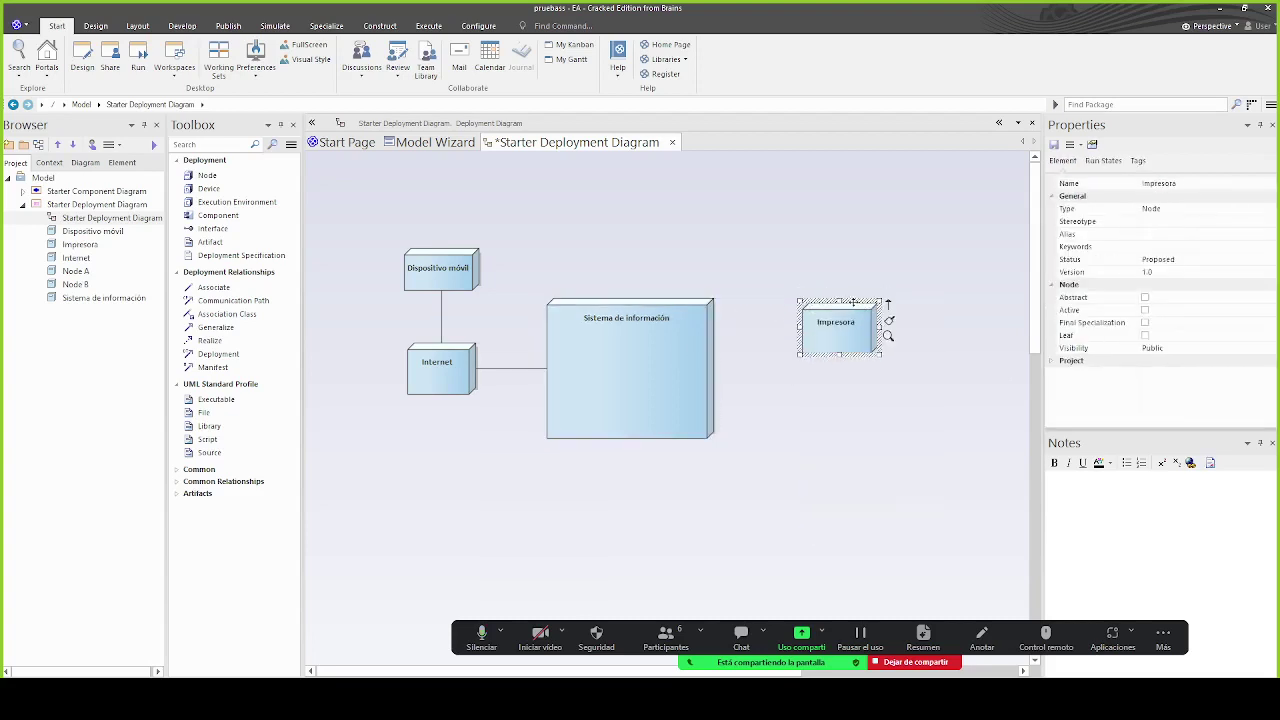
{"action": "left_click", "coordinate": [713, 341]}
{"action": "left_click_drag", "start_coordinate": [728, 302], "coordinate": [812, 330]}
{"action": "left_click", "coordinate": [850, 336]}
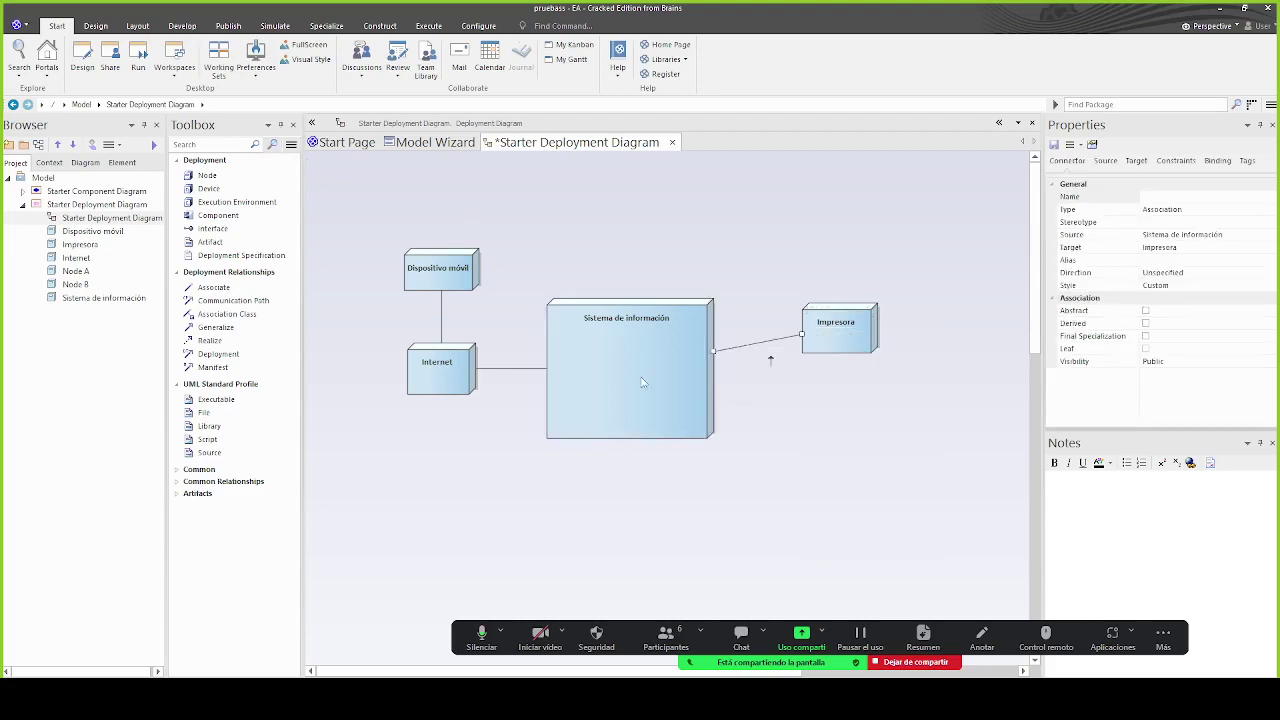
Add a node named Firebase below the Impresora node
{"action": "left_click", "coordinate": [620, 340]}
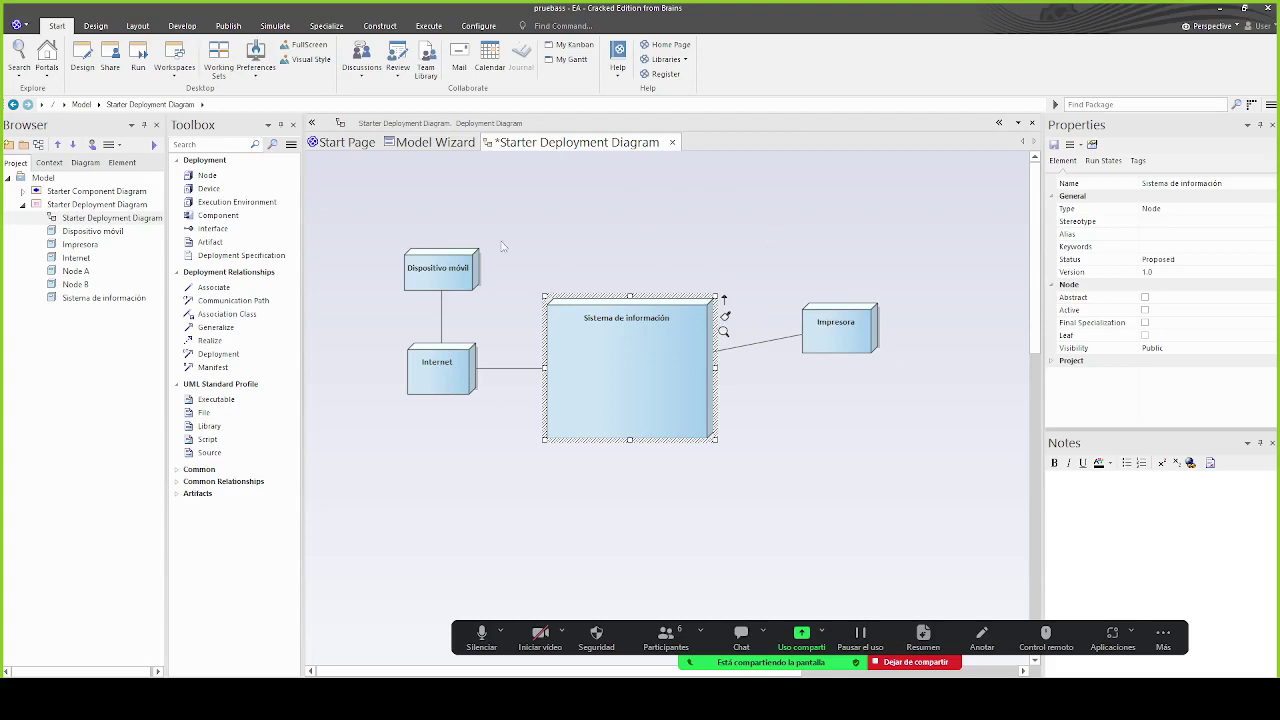
{"action": "left_click", "coordinate": [205, 178]}
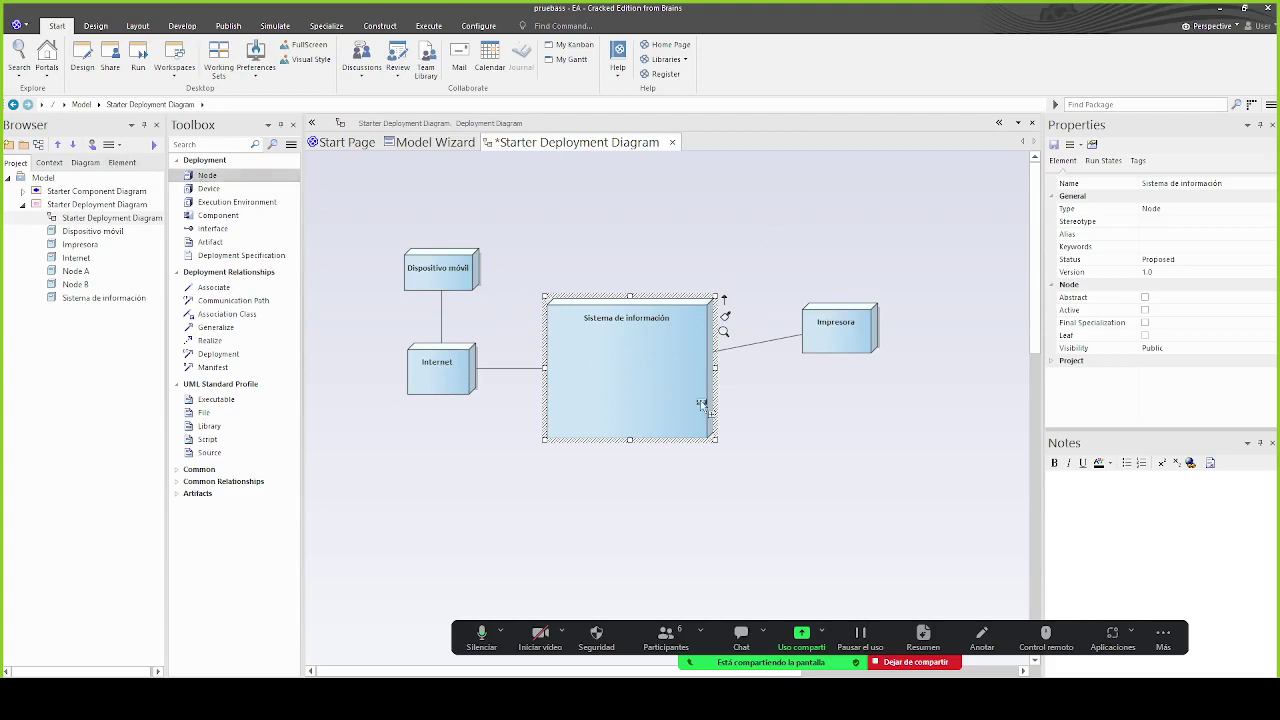
{"action": "left_click", "coordinate": [820, 451]}
{"action": "type", "text": "F"}
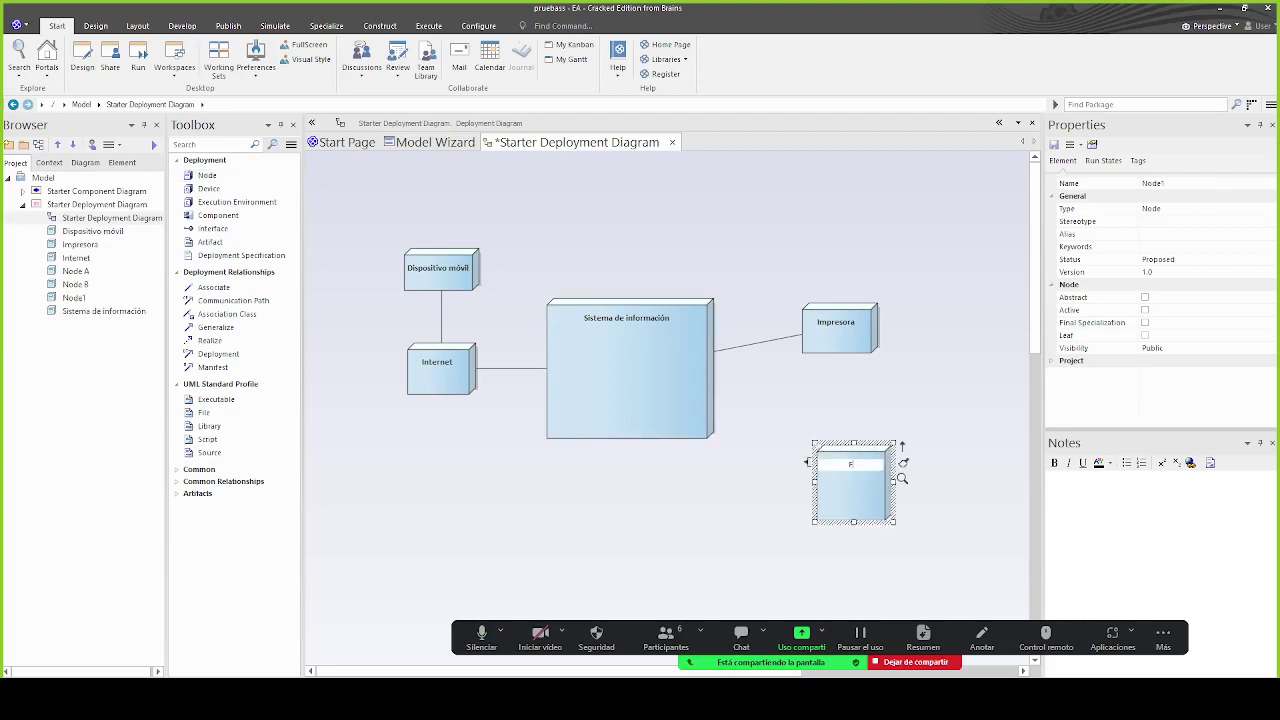
{"action": "type", "text": "irebase"}
{"action": "key", "text": "Return"}
Connect Sistema de información to the Firebase node with an association and align Firebase beneath Impresora
{"action": "left_click", "coordinate": [594, 394]}
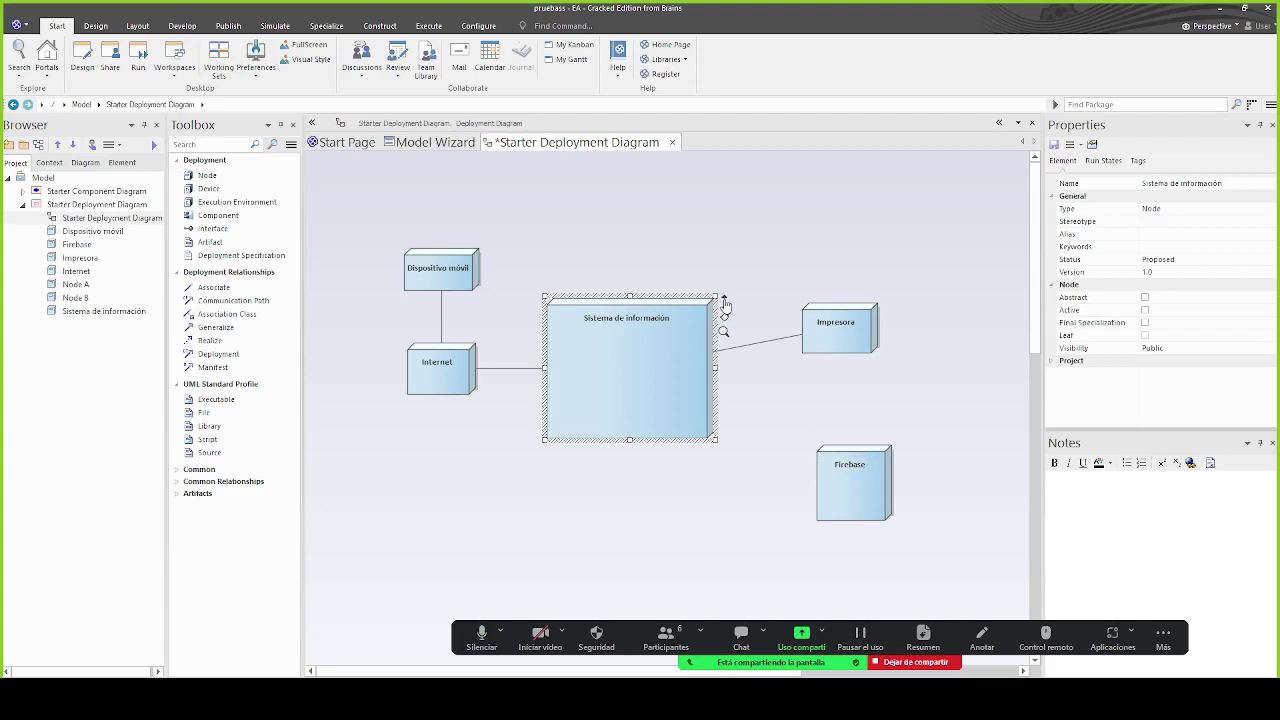
{"action": "left_click_drag", "start_coordinate": [725, 302], "coordinate": [838, 458]}
{"action": "left_click", "coordinate": [899, 296]}
{"action": "left_click", "coordinate": [862, 553]}
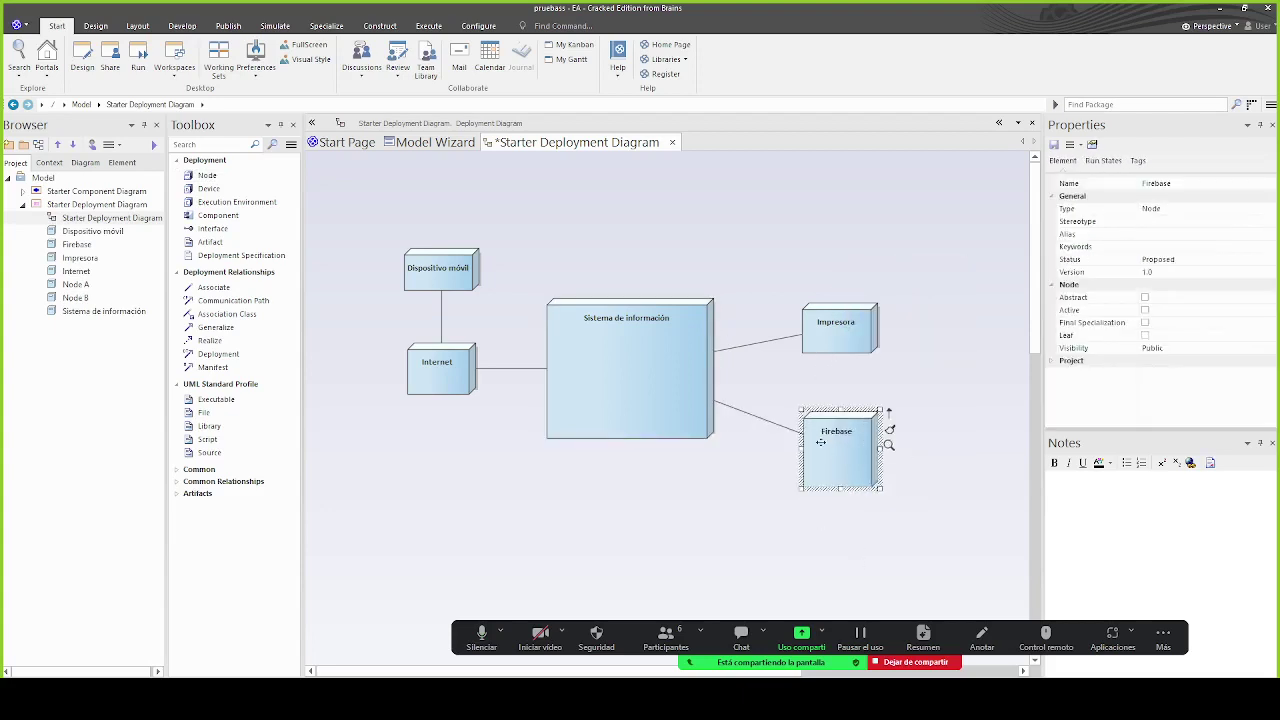
Add a node named GoogleMaps below Sistema de información
{"action": "left_click", "coordinate": [207, 175]}
{"action": "left_click", "coordinate": [670, 514]}
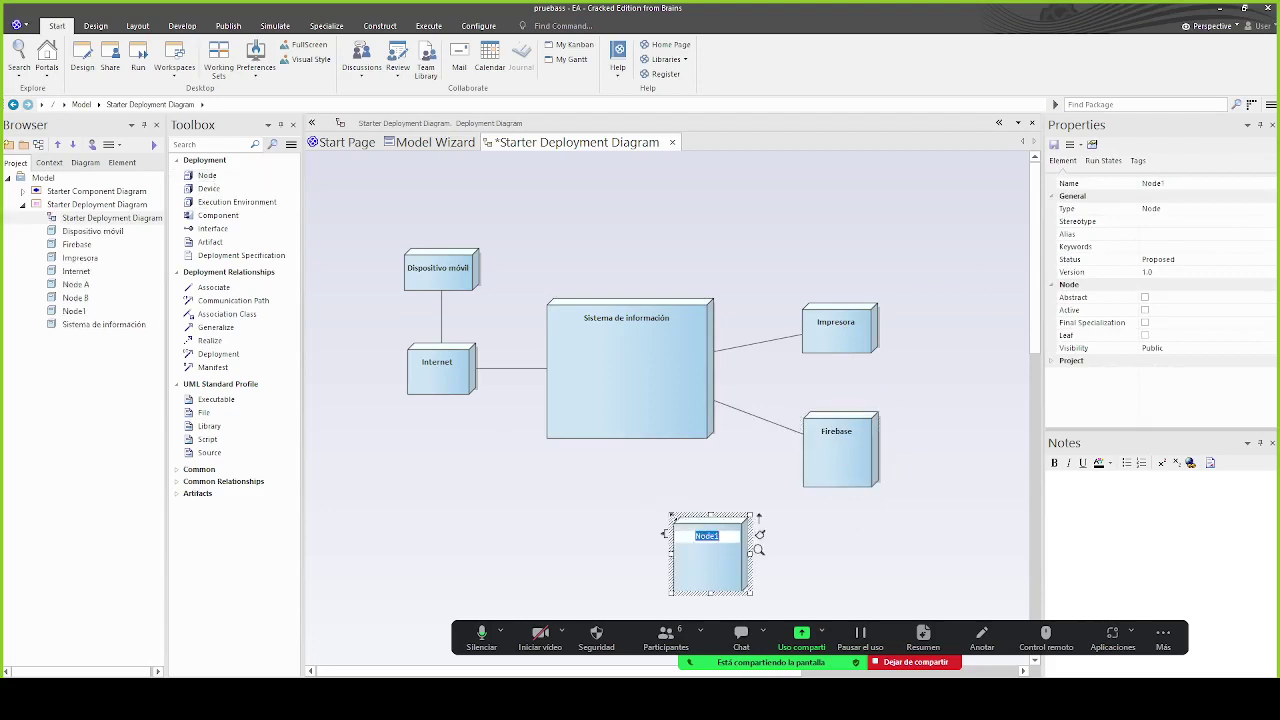
{"action": "type", "text": "GoogleMaps"}
{"action": "key", "text": "Return"}
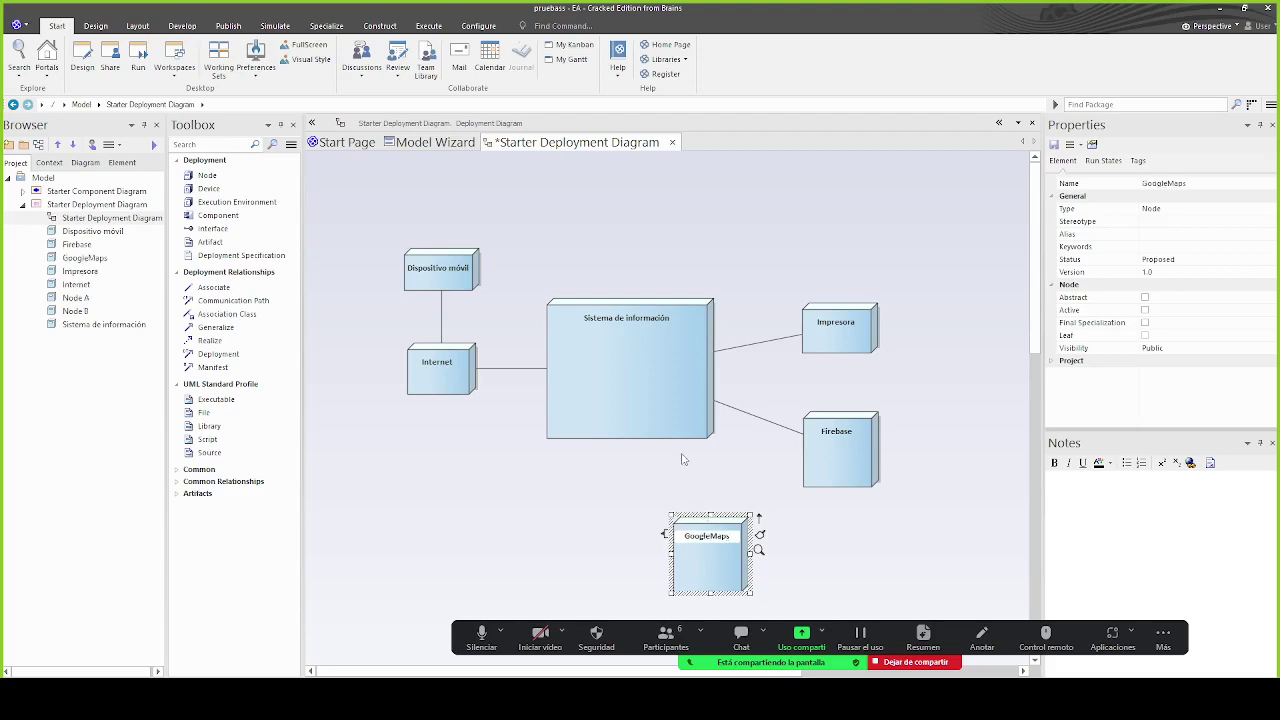
Connect Sistema de información to the GoogleMaps node with an association
{"action": "left_click", "coordinate": [666, 390]}
{"action": "left_click_drag", "start_coordinate": [726, 303], "coordinate": [722, 522]}
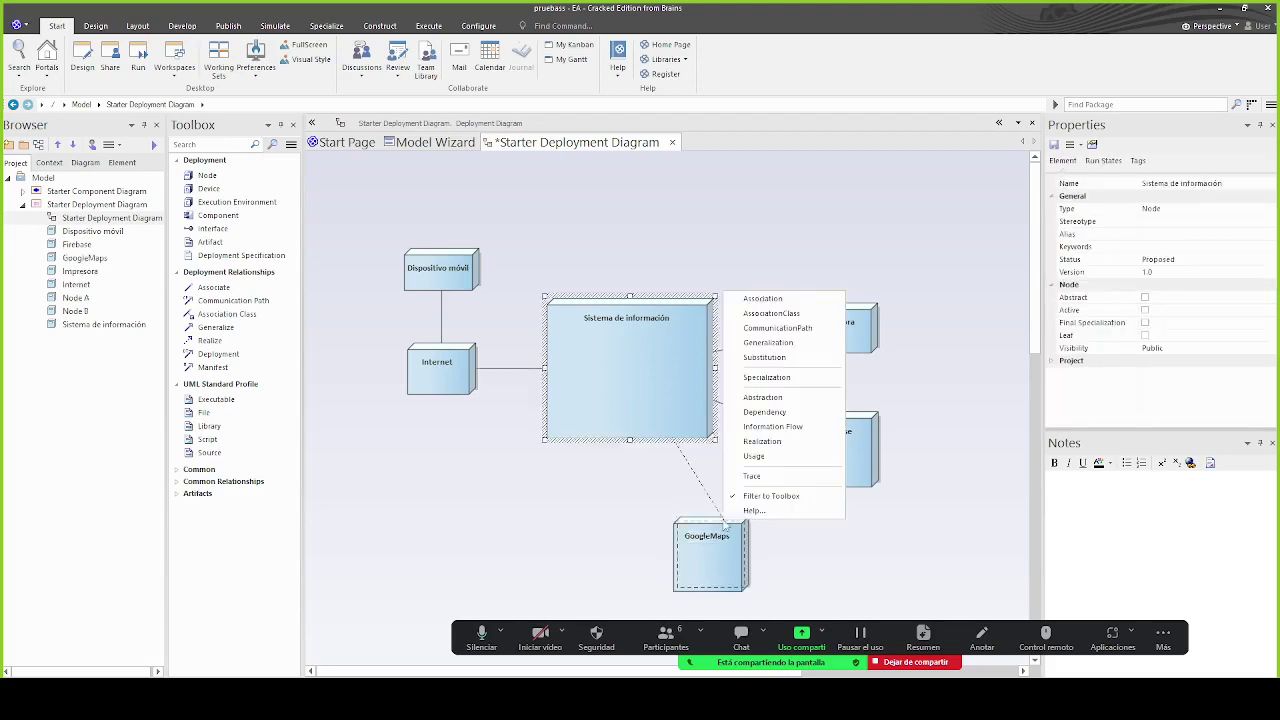
{"action": "left_click", "coordinate": [797, 299]}
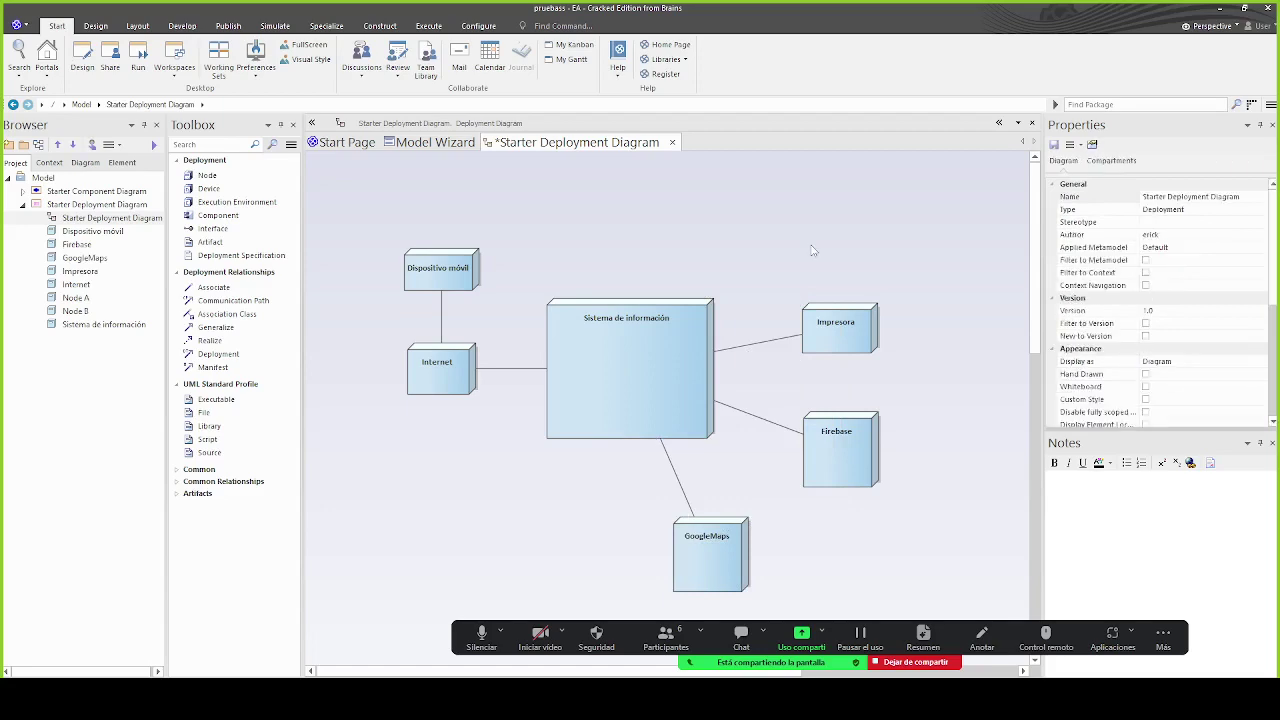
{"action": "key", "text": "alt+Tab"}
{"action": "key", "text": "alt+Tab"}
Stack the Impresora, Firebase and GoogleMaps nodes in one column beside Sistema de información
{"action": "left_click_drag", "start_coordinate": [821, 326], "coordinate": [831, 241]}
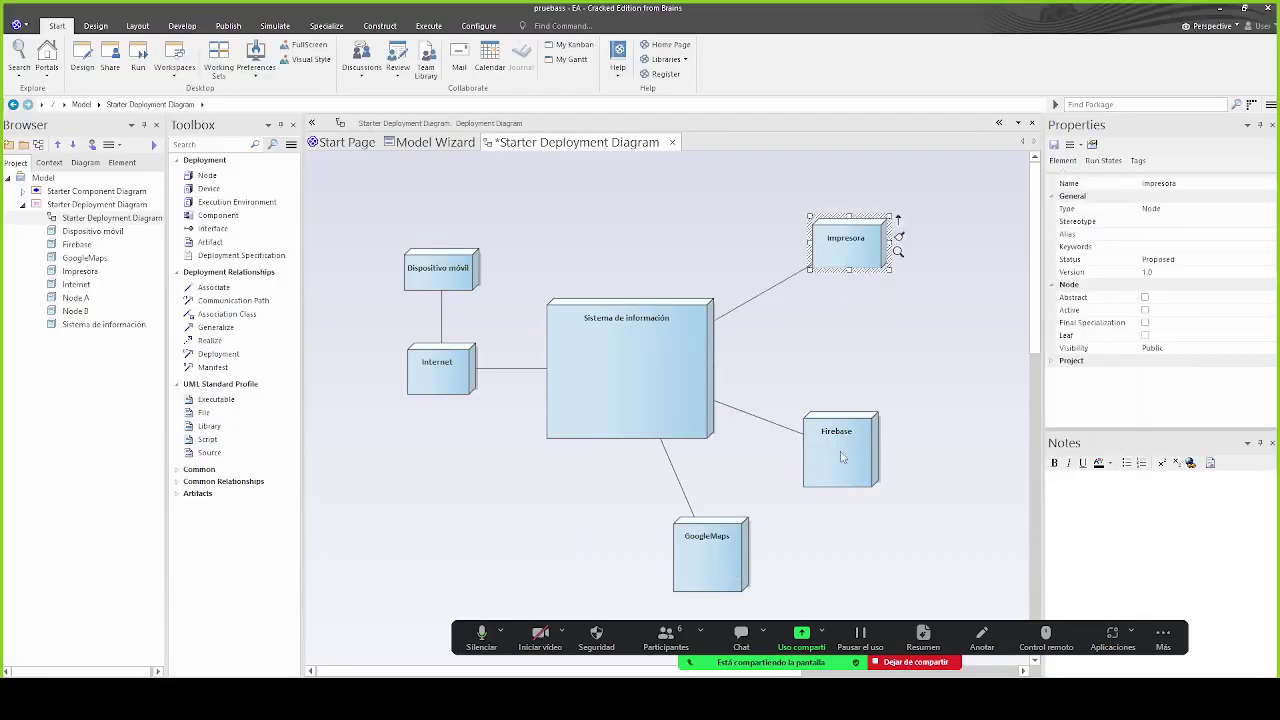
{"action": "left_click_drag", "start_coordinate": [843, 456], "coordinate": [853, 341]}
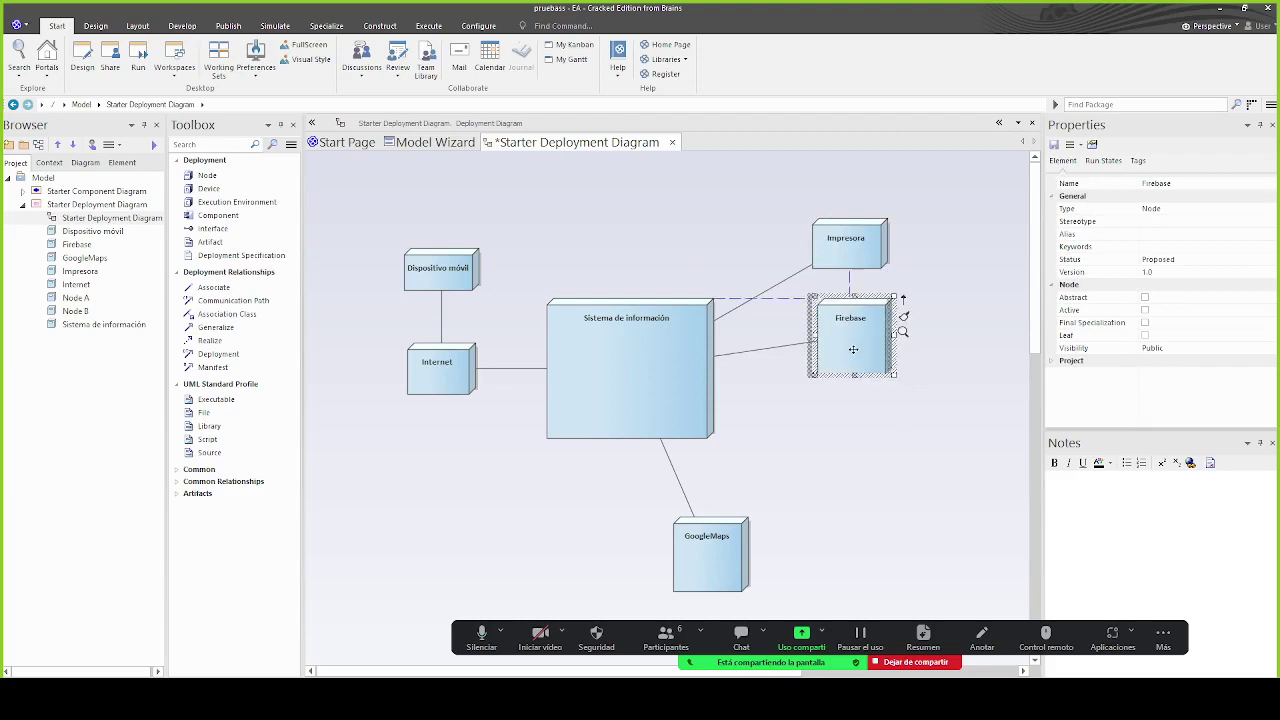
{"action": "left_click_drag", "start_coordinate": [714, 589], "coordinate": [853, 492]}
{"action": "left_click", "coordinate": [629, 509]}
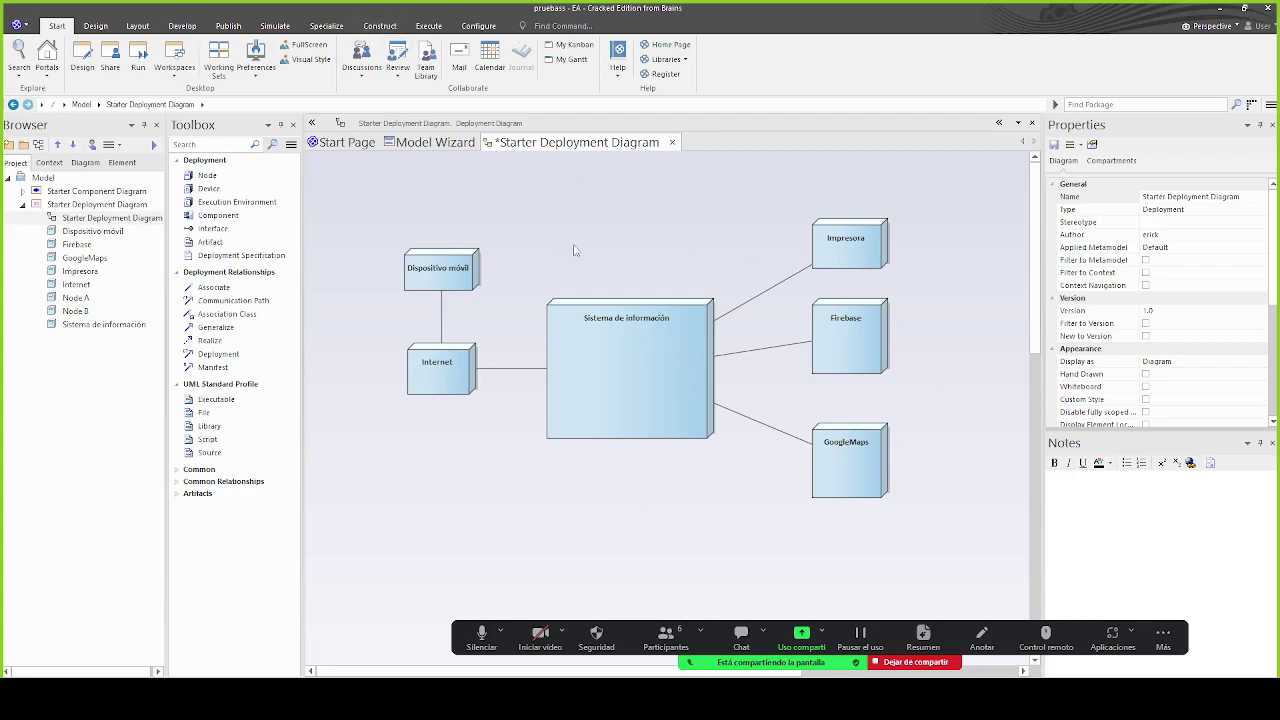
{"action": "left_click", "coordinate": [584, 400]}
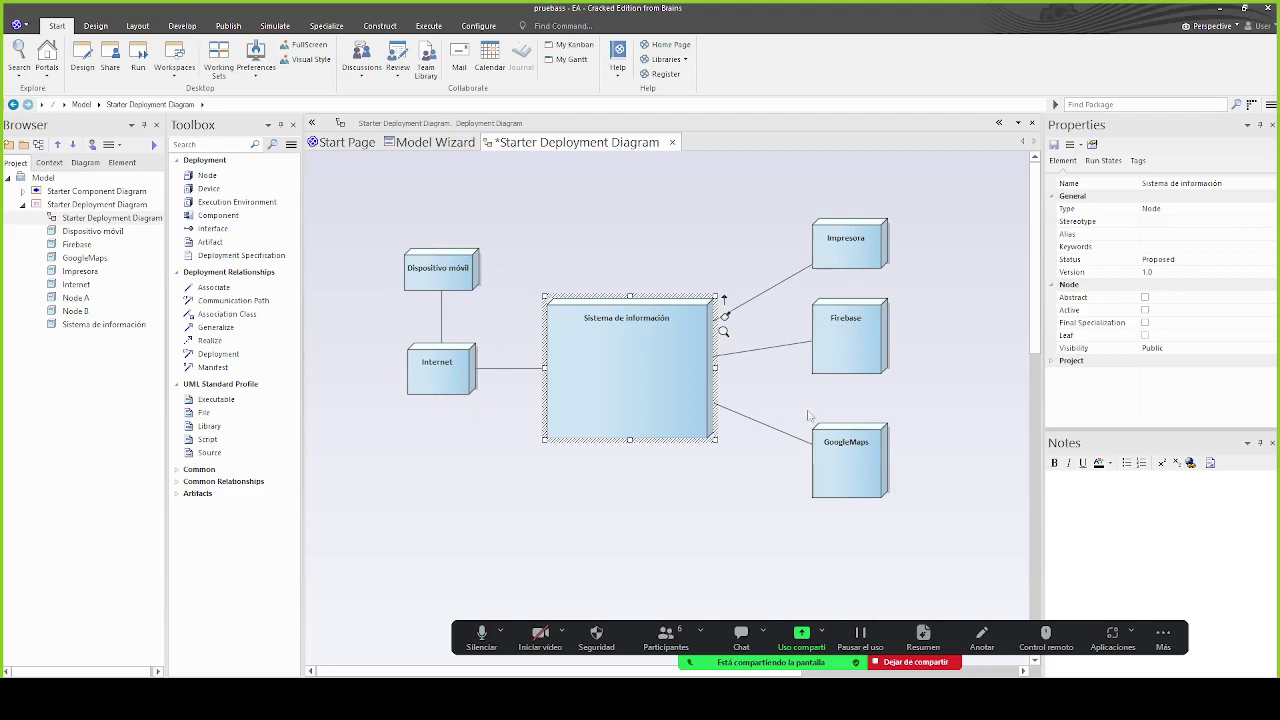
{"action": "left_click", "coordinate": [548, 258]}
{"action": "left_click", "coordinate": [614, 348]}
{"action": "left_click", "coordinate": [701, 275]}
{"action": "left_click", "coordinate": [661, 357]}
{"action": "left_click", "coordinate": [928, 381]}
{"action": "left_click", "coordinate": [878, 355]}
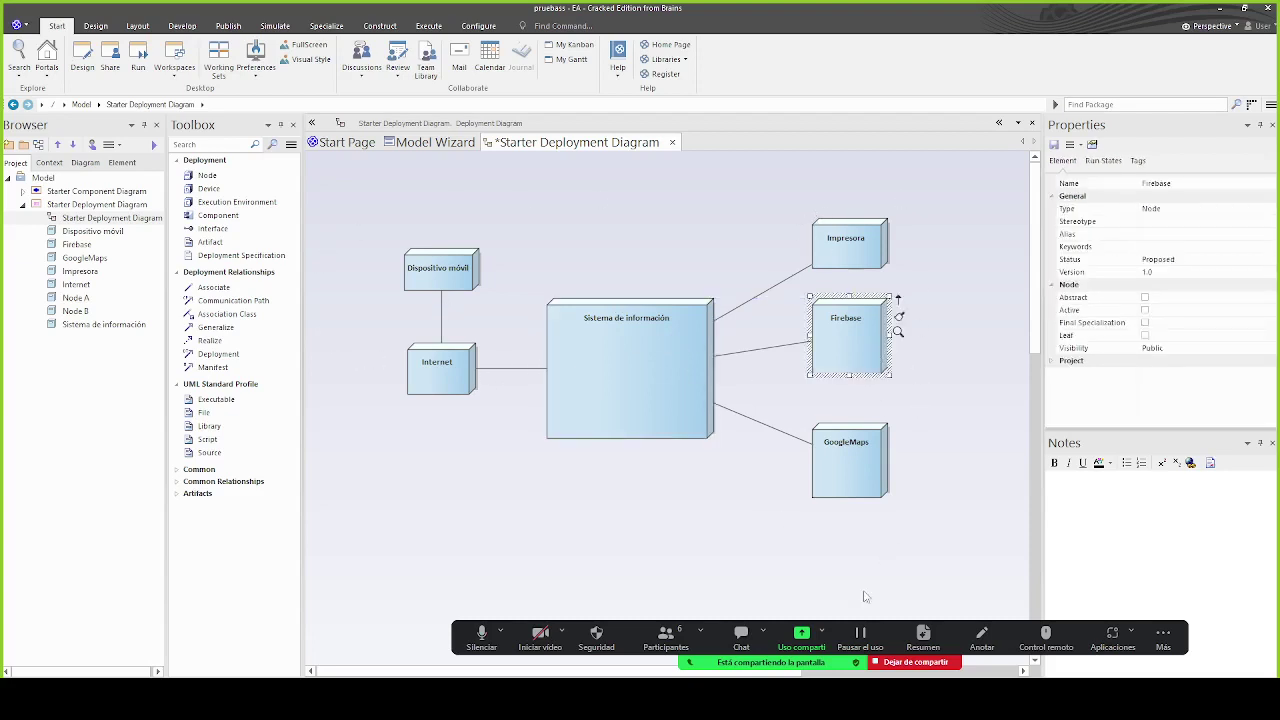
{"action": "left_click", "coordinate": [854, 478]}
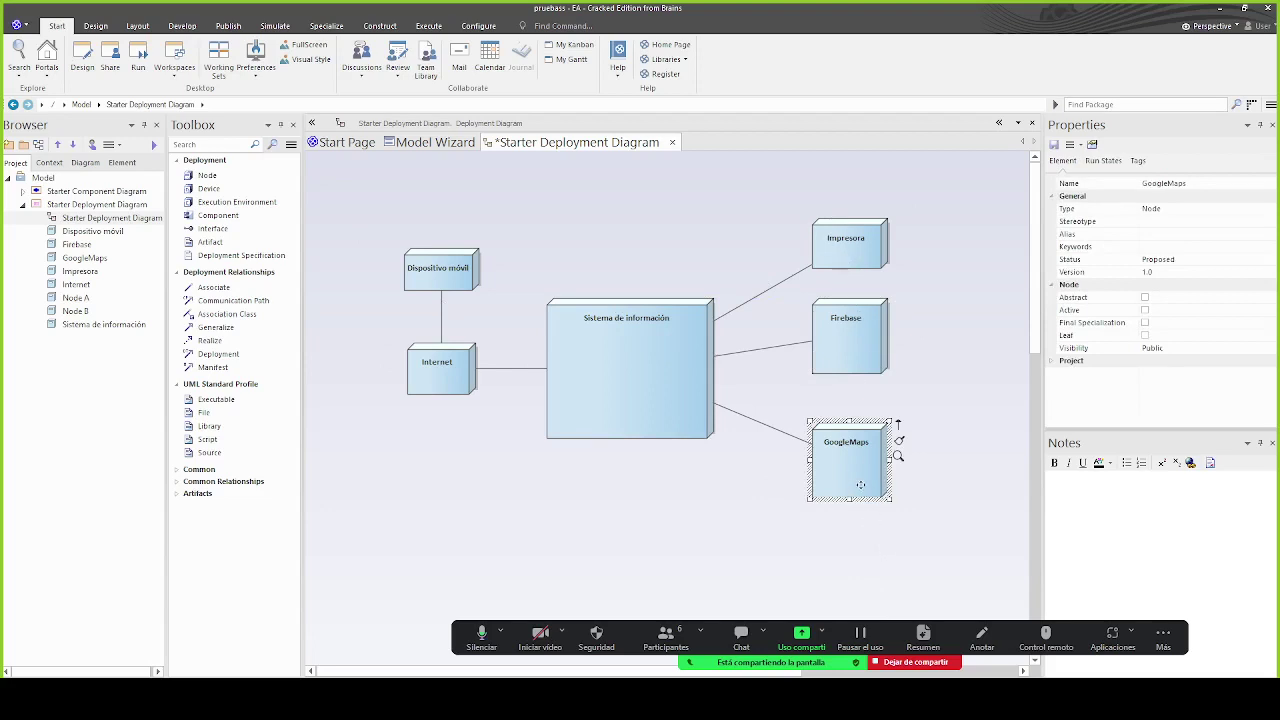
{"action": "left_click", "coordinate": [928, 410]}
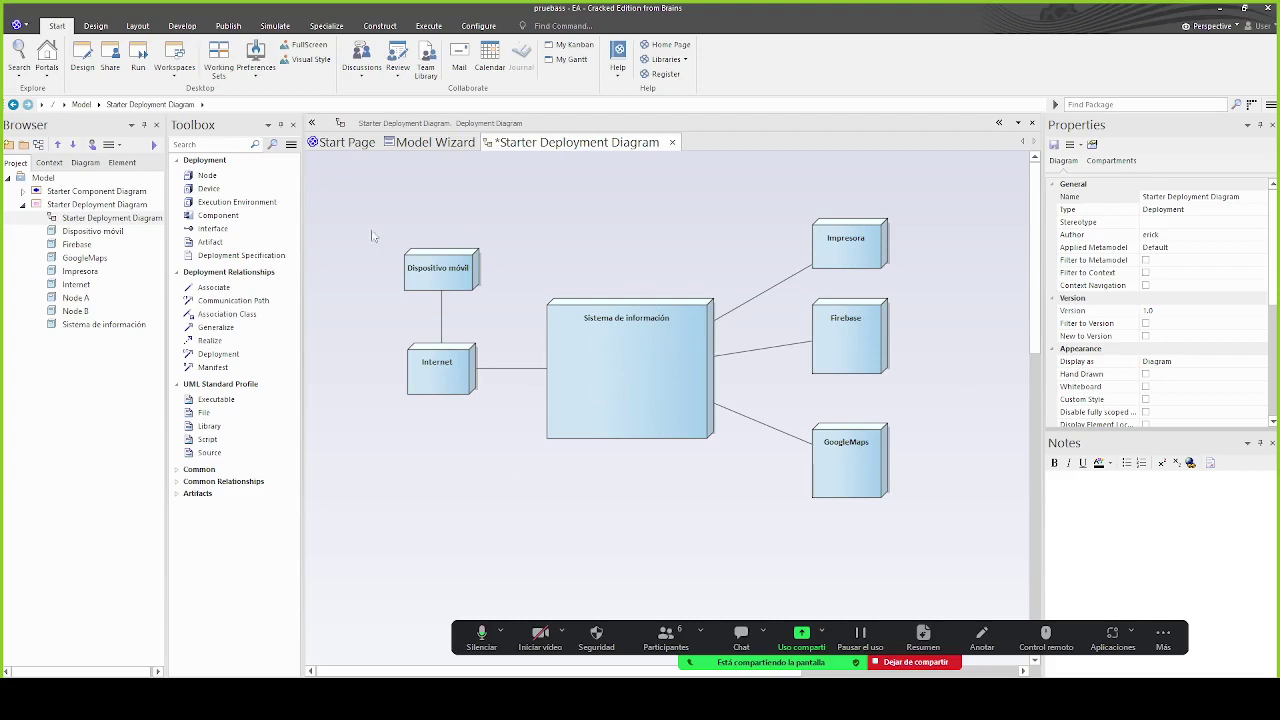
{"action": "double_click", "coordinate": [660, 377]}
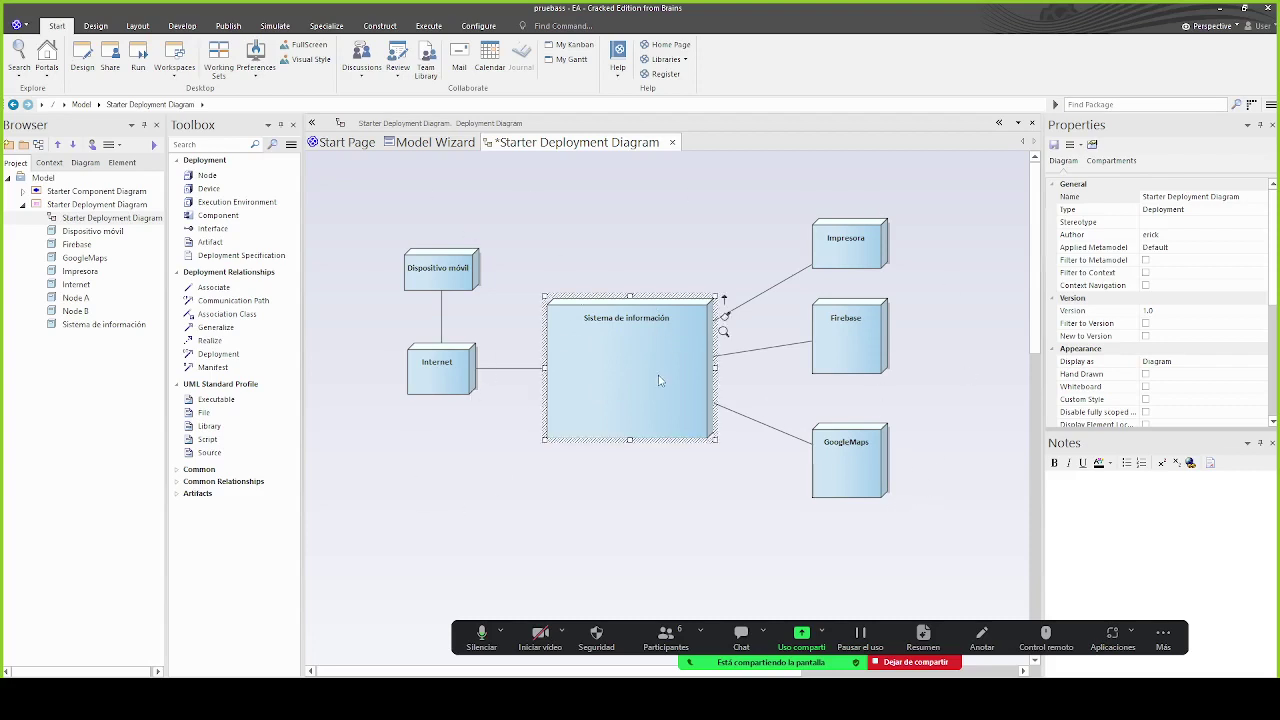
{"action": "left_click", "coordinate": [847, 503]}
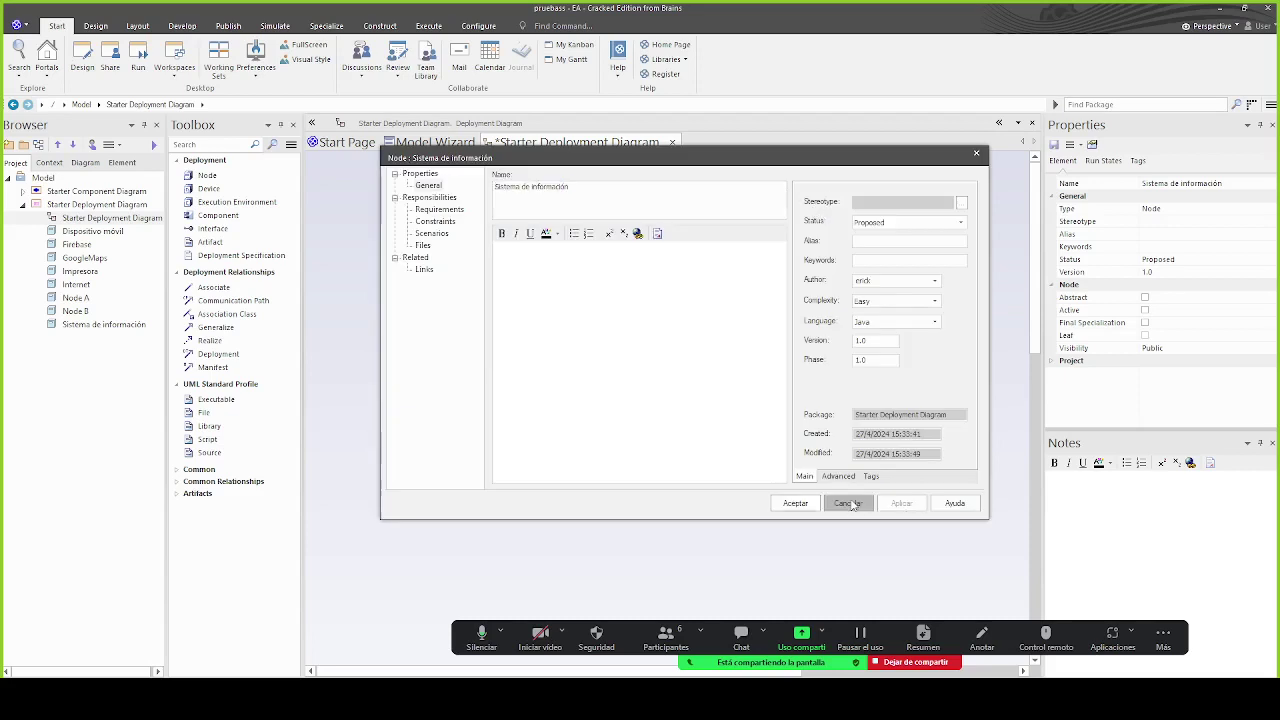
{"action": "left_click", "coordinate": [936, 531]}
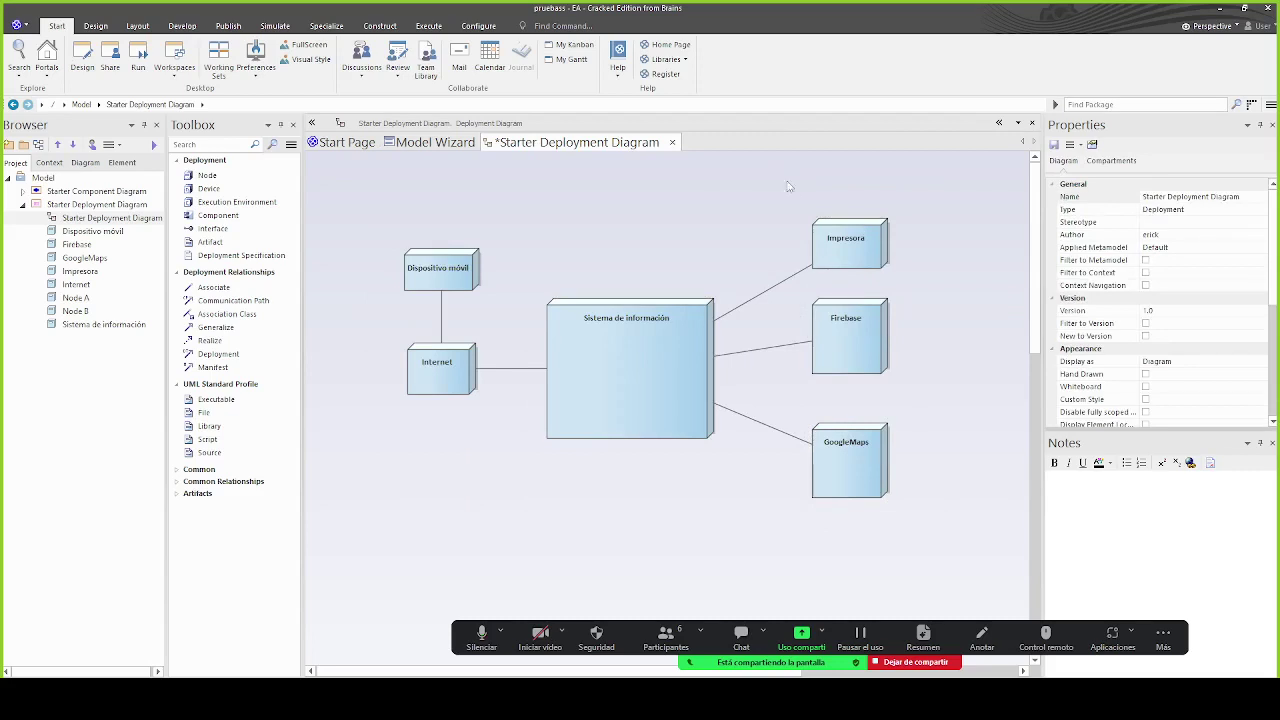
{"action": "left_click_drag", "start_coordinate": [774, 186], "coordinate": [938, 548]}
{"action": "left_click", "coordinate": [932, 510]}
Add a node named PC below the Internet node
{"action": "left_click", "coordinate": [210, 177]}
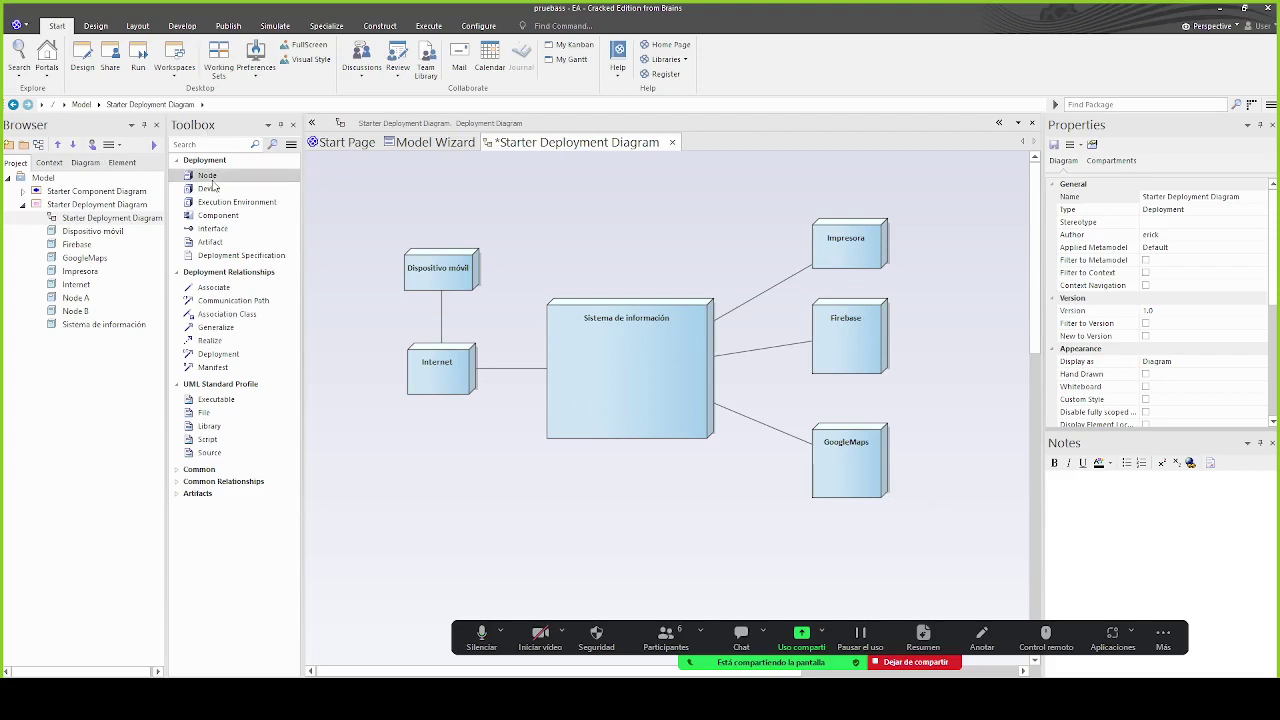
{"action": "left_click", "coordinate": [432, 461]}
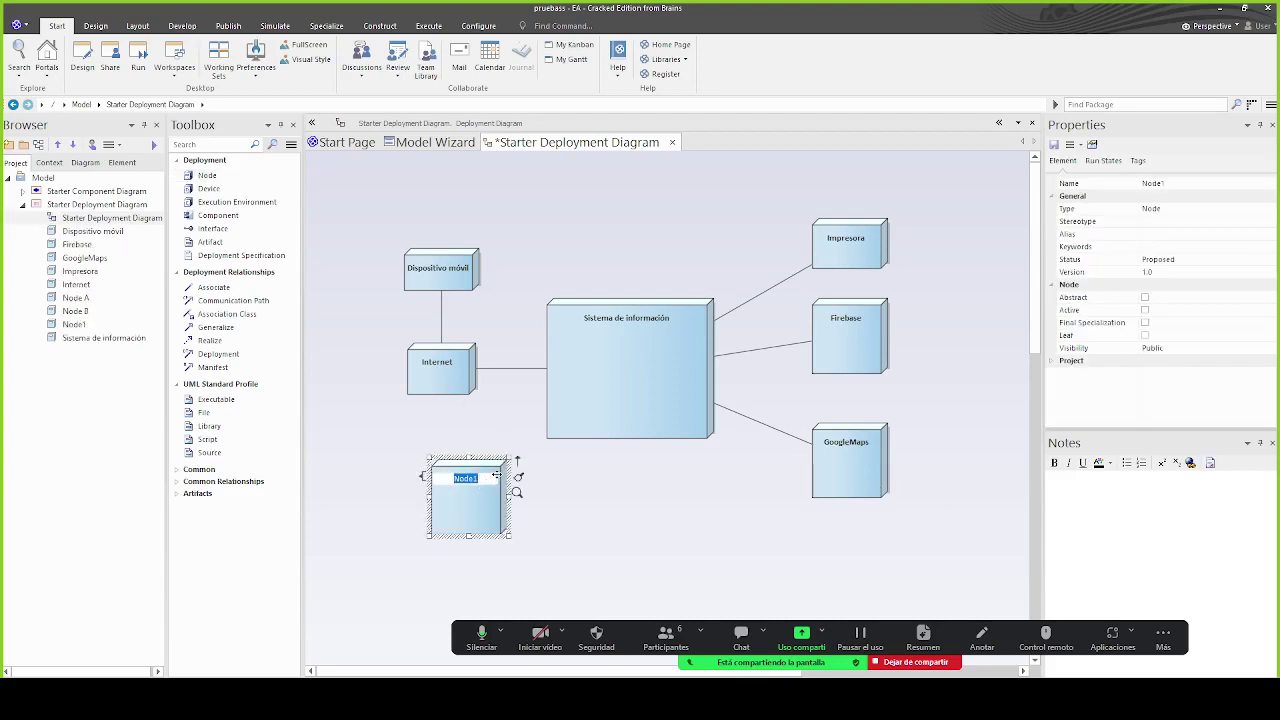
{"action": "type", "text": "Dispo"}
{"action": "key", "text": "BackSpace"}
{"action": "key", "text": "BackSpace"}
{"action": "key", "text": "BackSpace"}
{"action": "key", "text": "BackSpace"}
{"action": "key", "text": "BackSpace"}
{"action": "key", "text": "BackSpace"}
{"action": "left_click", "coordinate": [689, 563]}
Reduce the height of the PC node and align it beneath the Internet node
{"action": "left_click_drag", "start_coordinate": [455, 513], "coordinate": [422, 498]}
{"action": "left_click_drag", "start_coordinate": [491, 451], "coordinate": [556, 408]}
{"action": "left_click", "coordinate": [530, 488]}
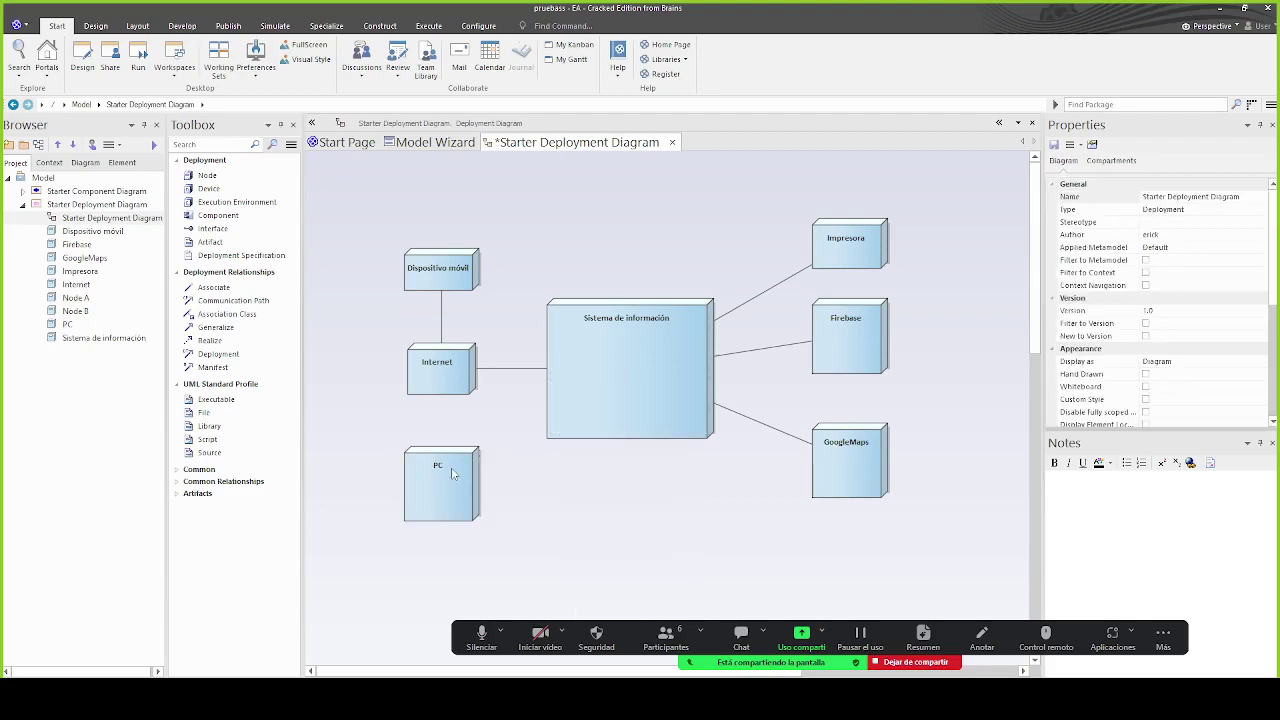
{"action": "left_click_drag", "start_coordinate": [451, 477], "coordinate": [417, 502]}
{"action": "left_click_drag", "start_coordinate": [446, 549], "coordinate": [371, 517]}
{"action": "left_click", "coordinate": [243, 175]}
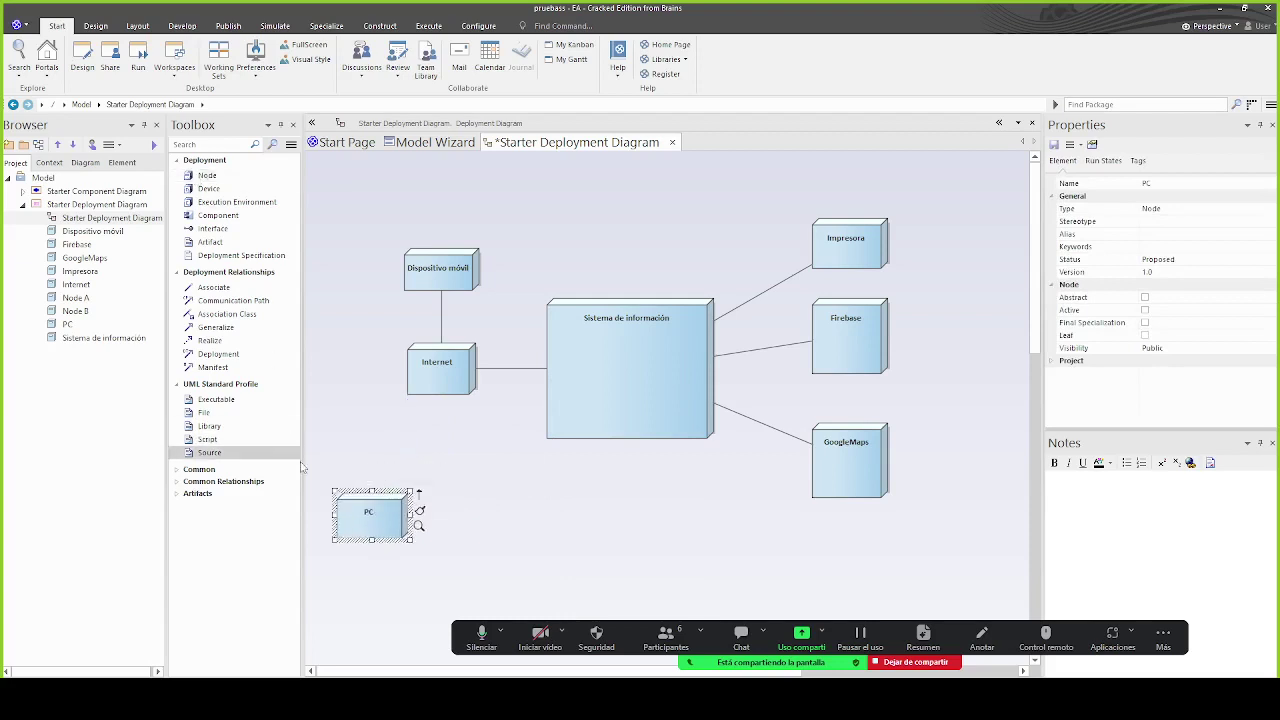
Connect the PC node to the Internet node with an association
{"action": "left_click_drag", "start_coordinate": [468, 500], "coordinate": [440, 388]}
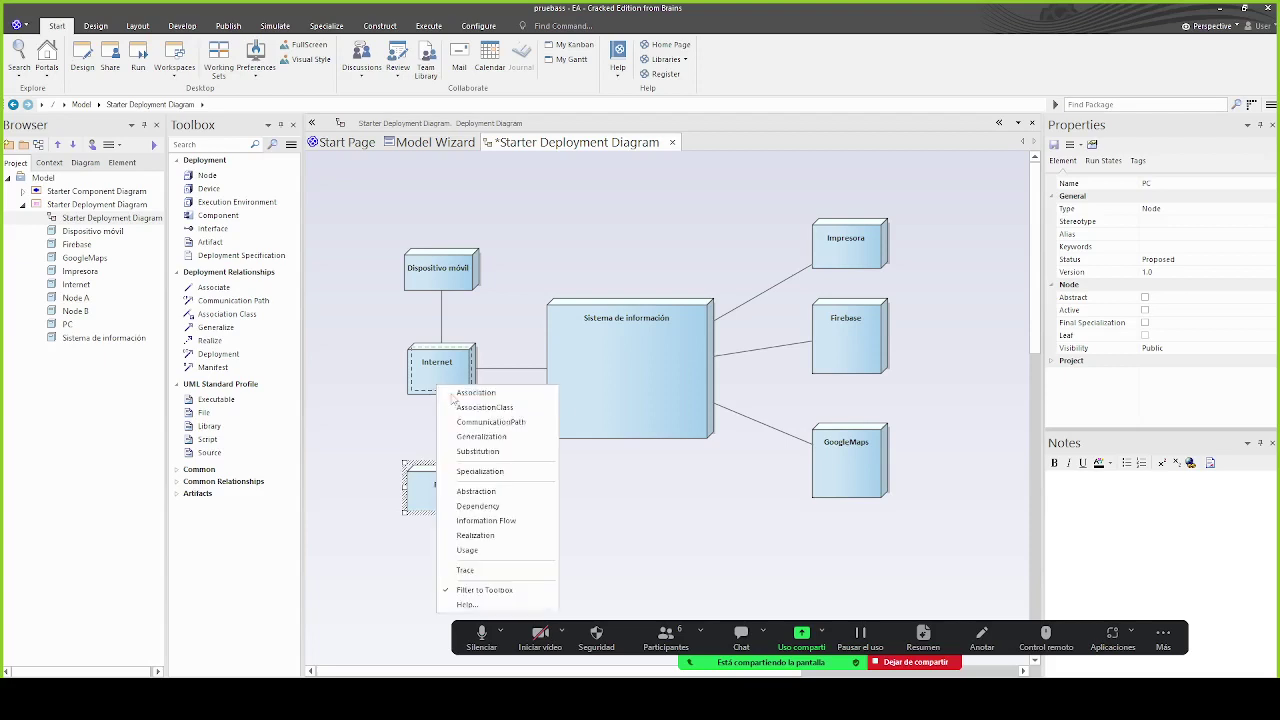
{"action": "left_click", "coordinate": [468, 392]}
{"action": "left_click", "coordinate": [522, 468]}
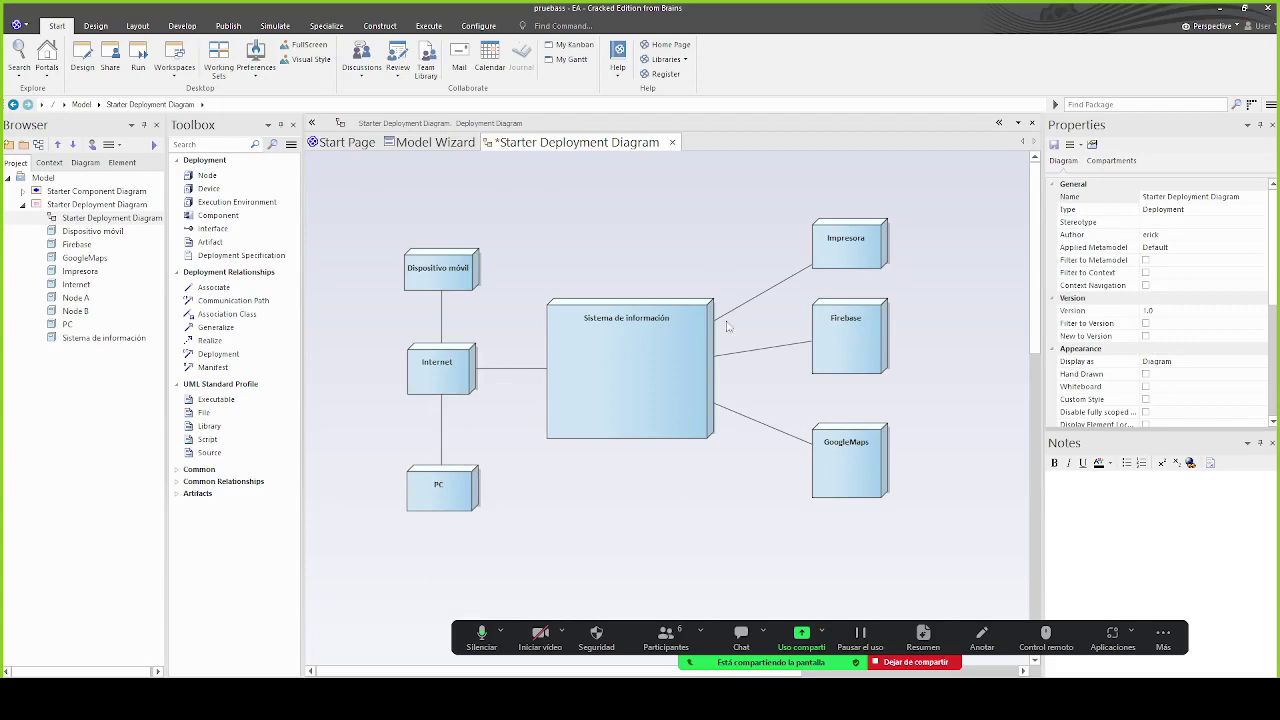
Check the Word reference diagram and name the association between Sistema de información and Internet Conexion
{"action": "left_click", "coordinate": [622, 356]}
{"action": "key", "text": "alt+Tab"}
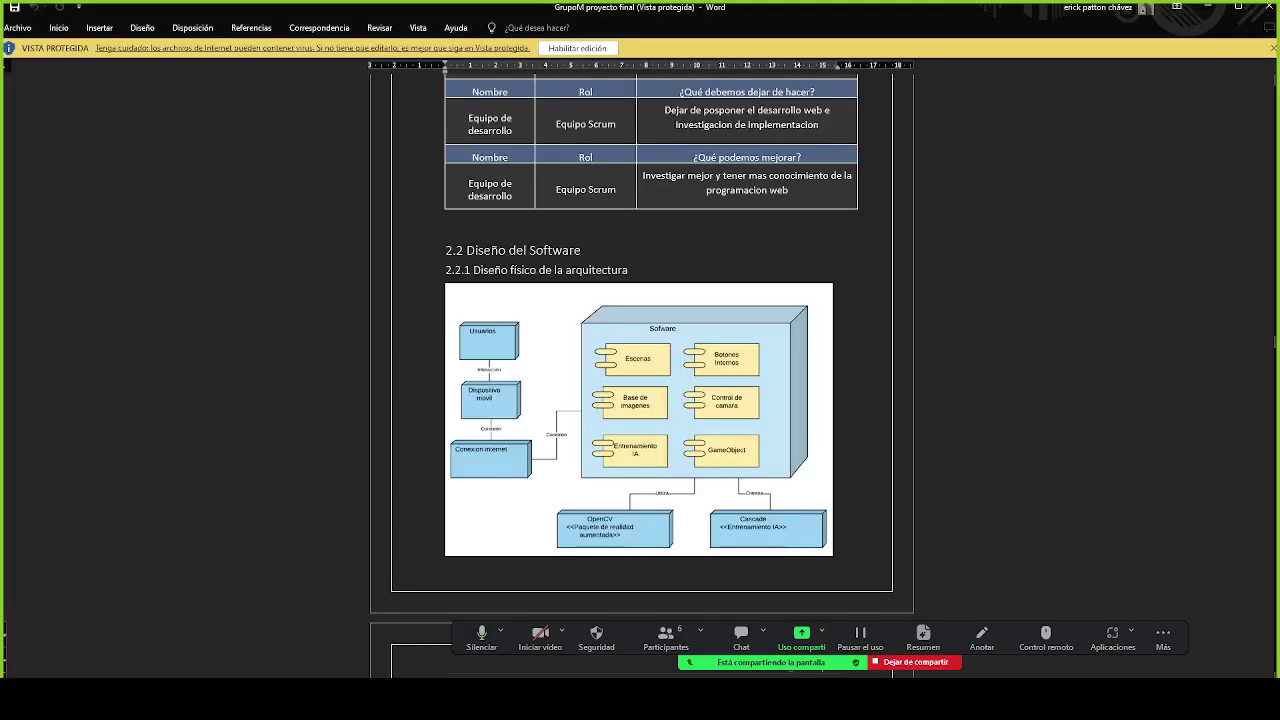
{"action": "key", "text": "alt+Tab"}
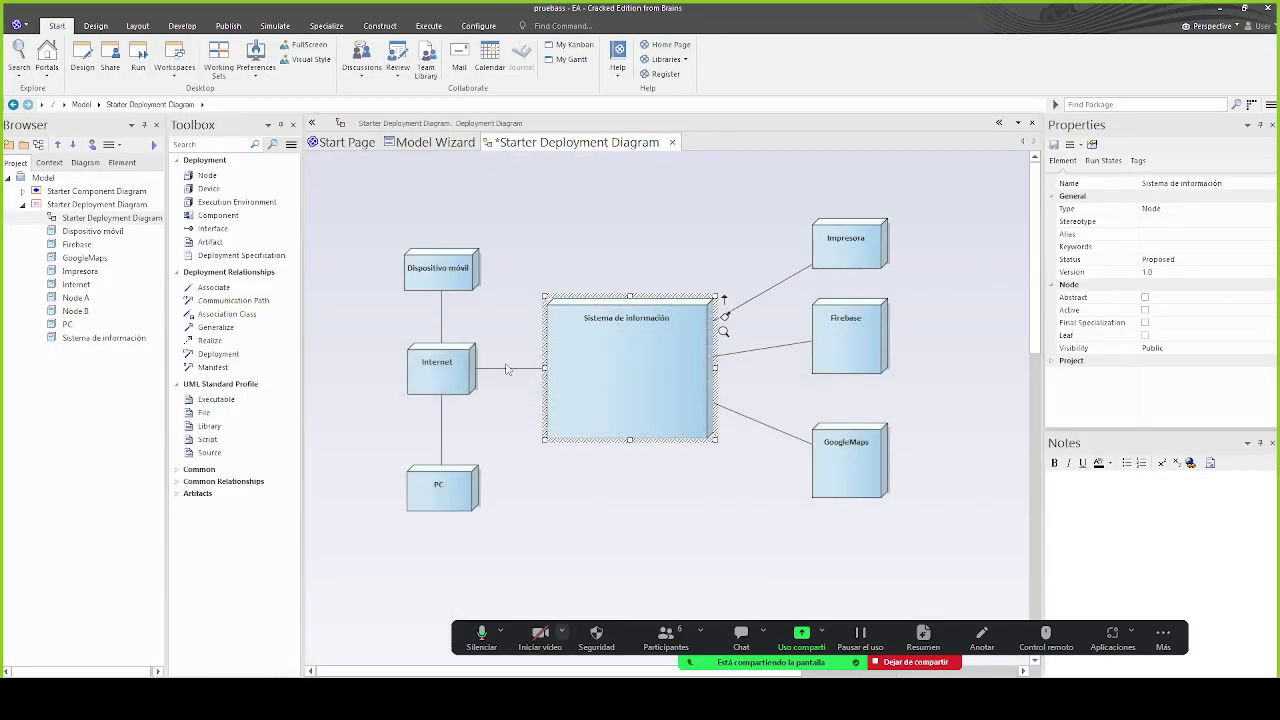
{"action": "left_click", "coordinate": [507, 368]}
{"action": "double_click", "coordinate": [507, 368]}
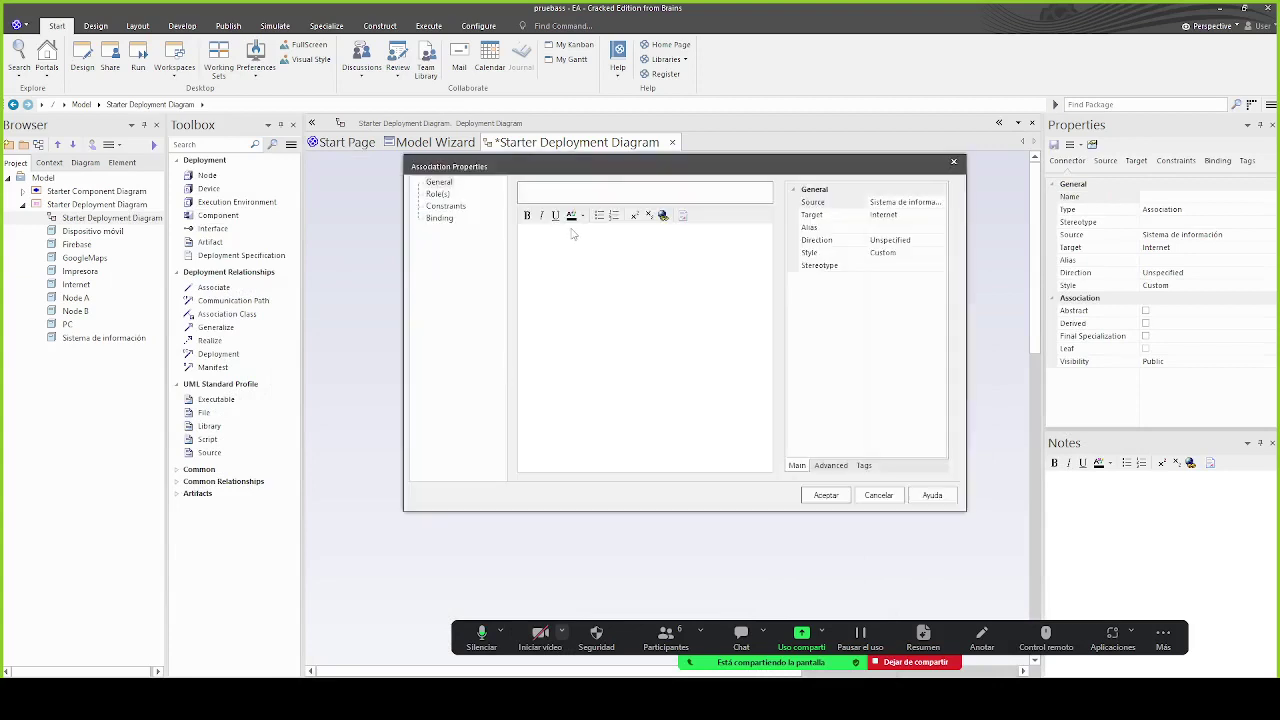
{"action": "type", "text": "Conexion"}
{"action": "key", "text": "Return"}
Name the association to Impresora bus and the association to Firebase http/ip
{"action": "left_click", "coordinate": [778, 289]}
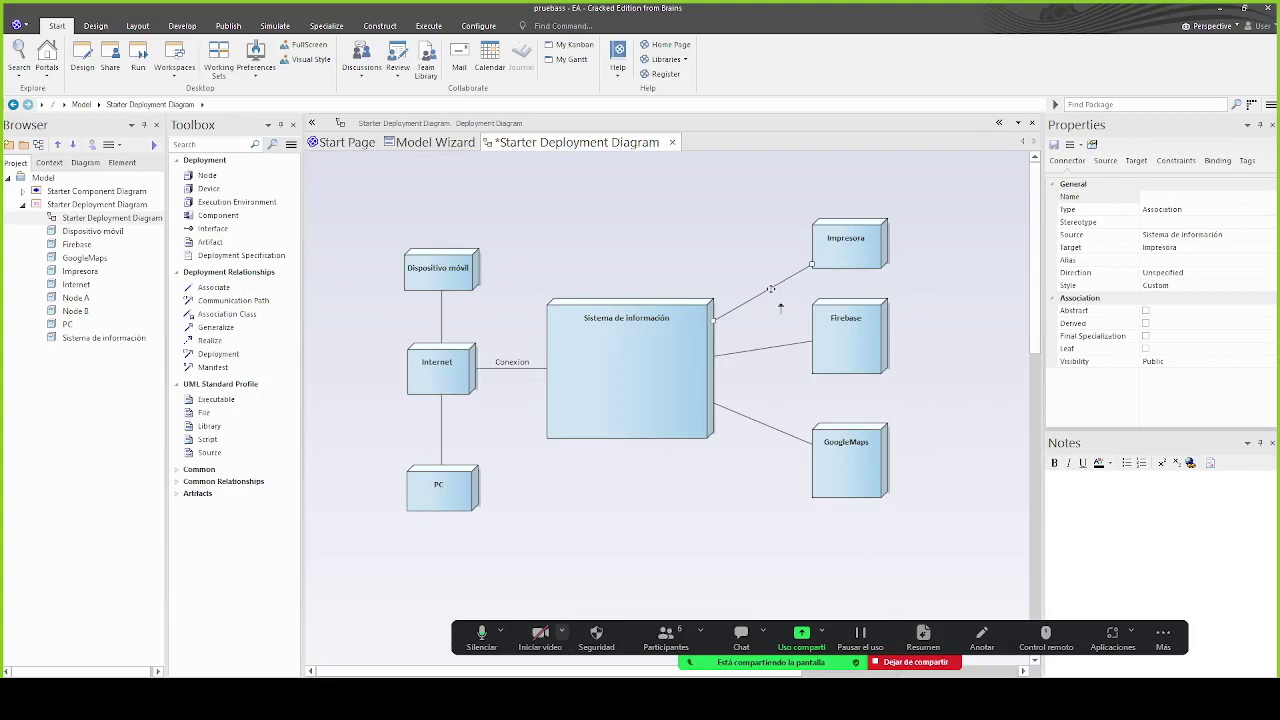
{"action": "double_click", "coordinate": [778, 289]}
{"action": "double_click", "coordinate": [780, 346]}
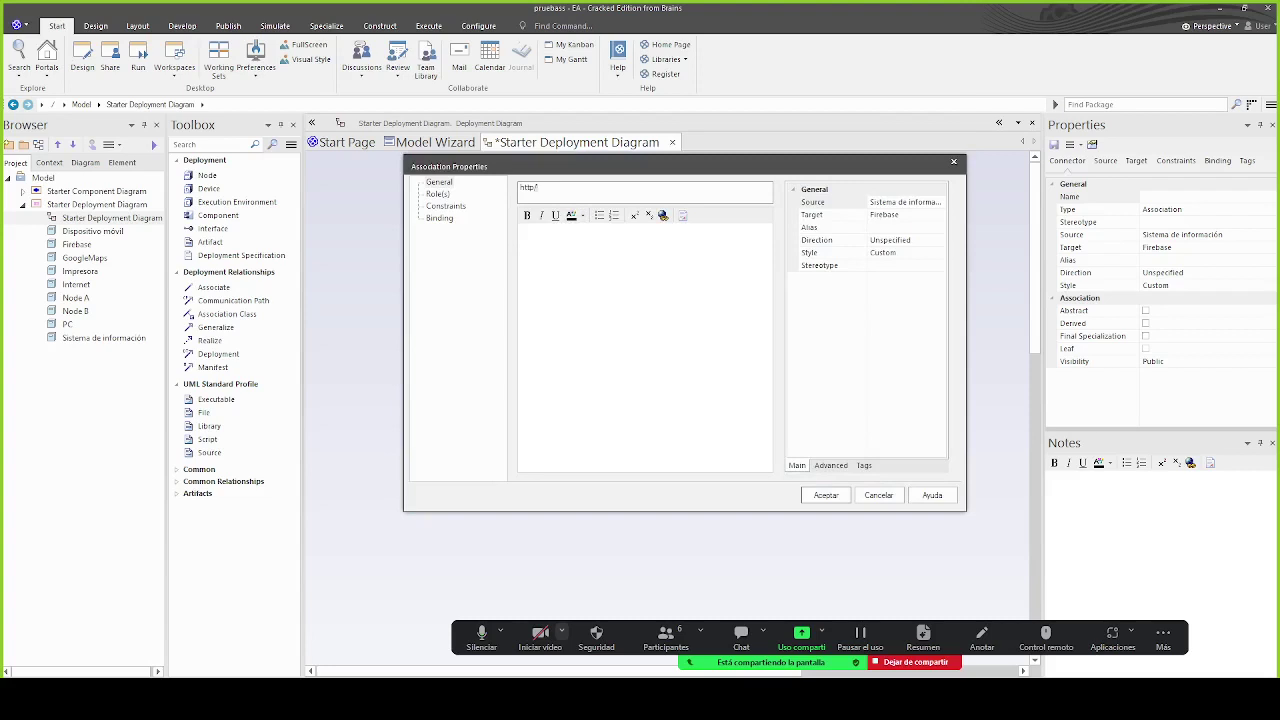
{"action": "type", "text": "http/ip"}
{"action": "key", "text": "Return"}
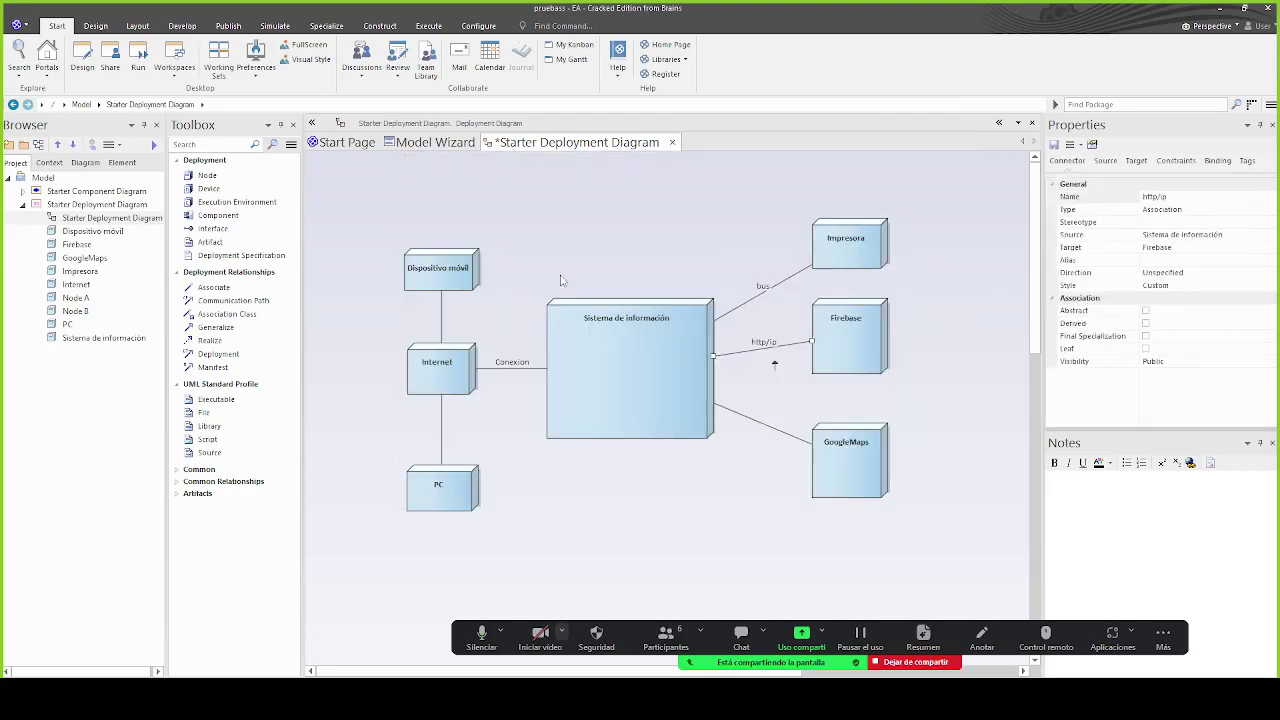
Name the association between Sistema de información and GoogleMaps api, and shift all the diagram's nodes slightly to the left
{"action": "double_click", "coordinate": [774, 430]}
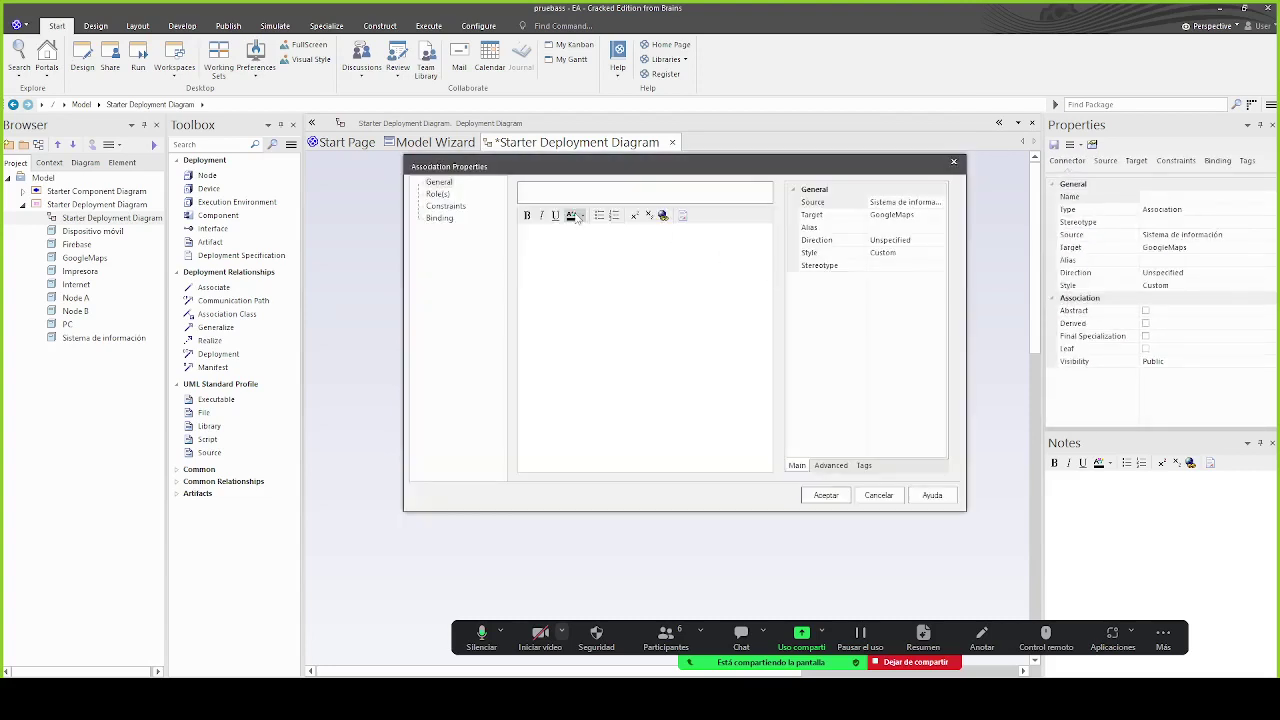
{"action": "type", "text": "api"}
{"action": "key", "text": "Return"}
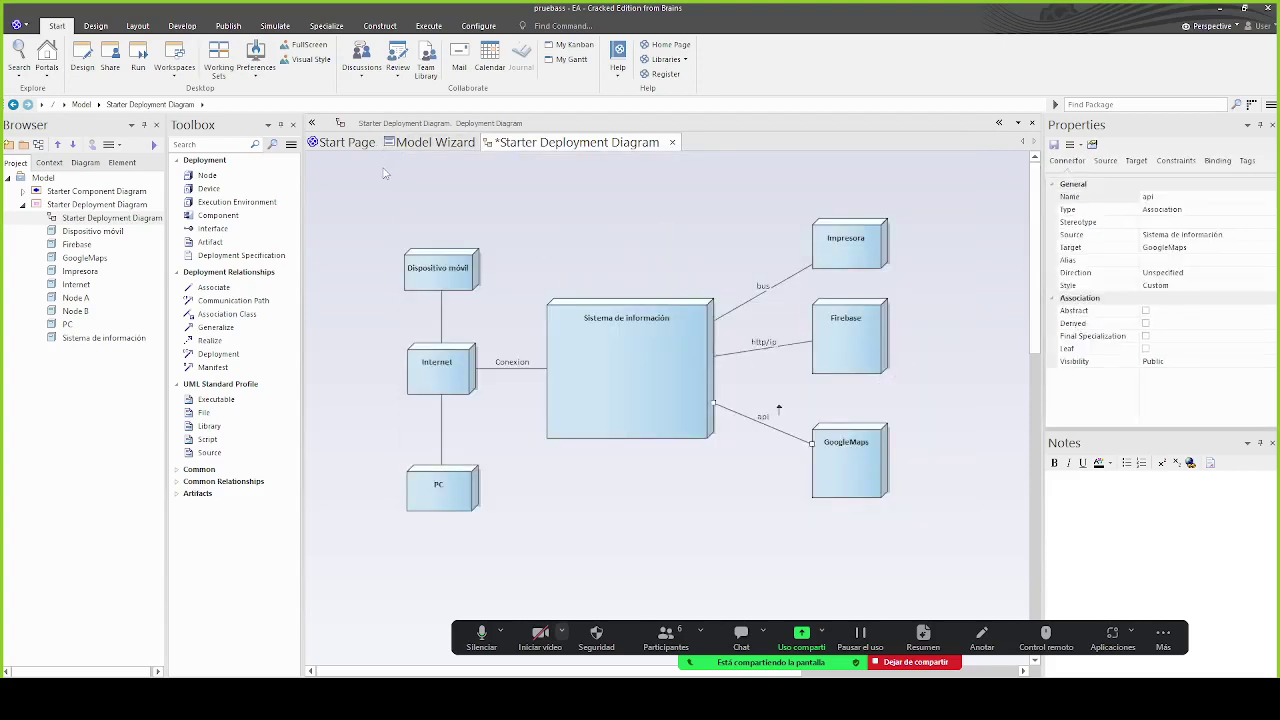
{"action": "left_click_drag", "start_coordinate": [389, 181], "coordinate": [900, 515]}
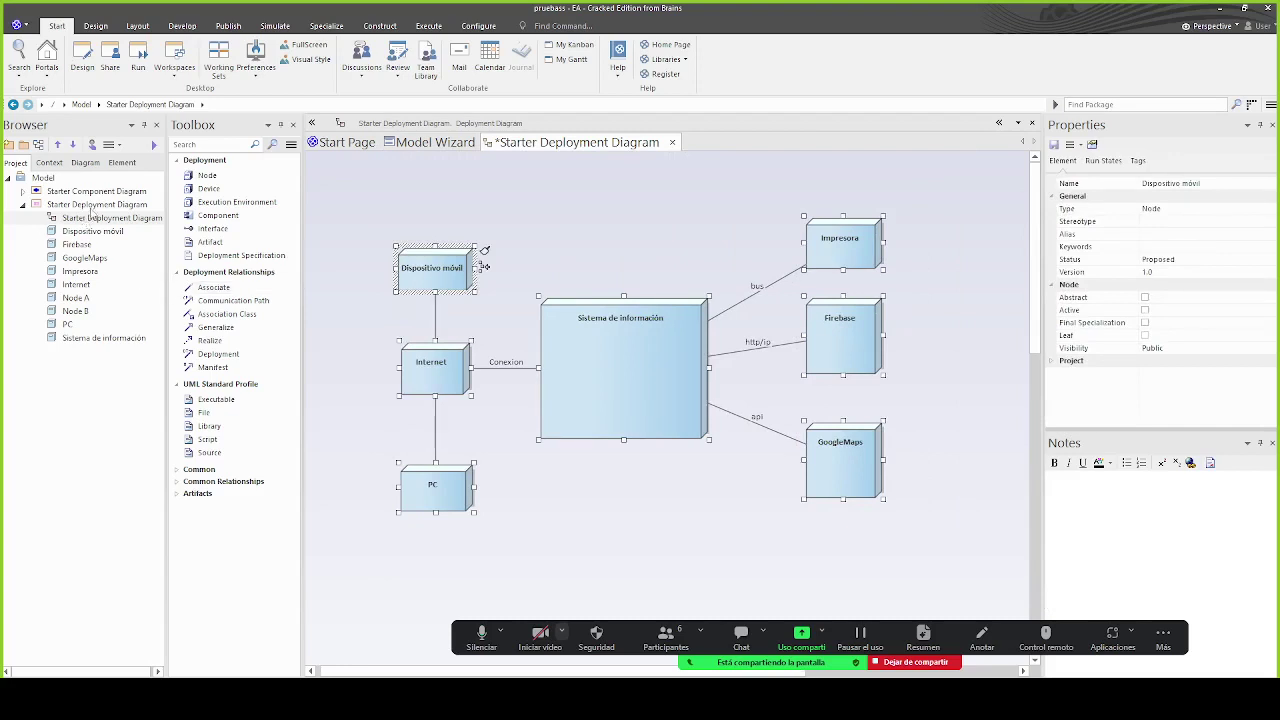
Add a new UML Structural deployment diagram to the Starter Deployment Diagram package
{"action": "left_click", "coordinate": [92, 206]}
{"action": "right_click", "coordinate": [92, 209]}
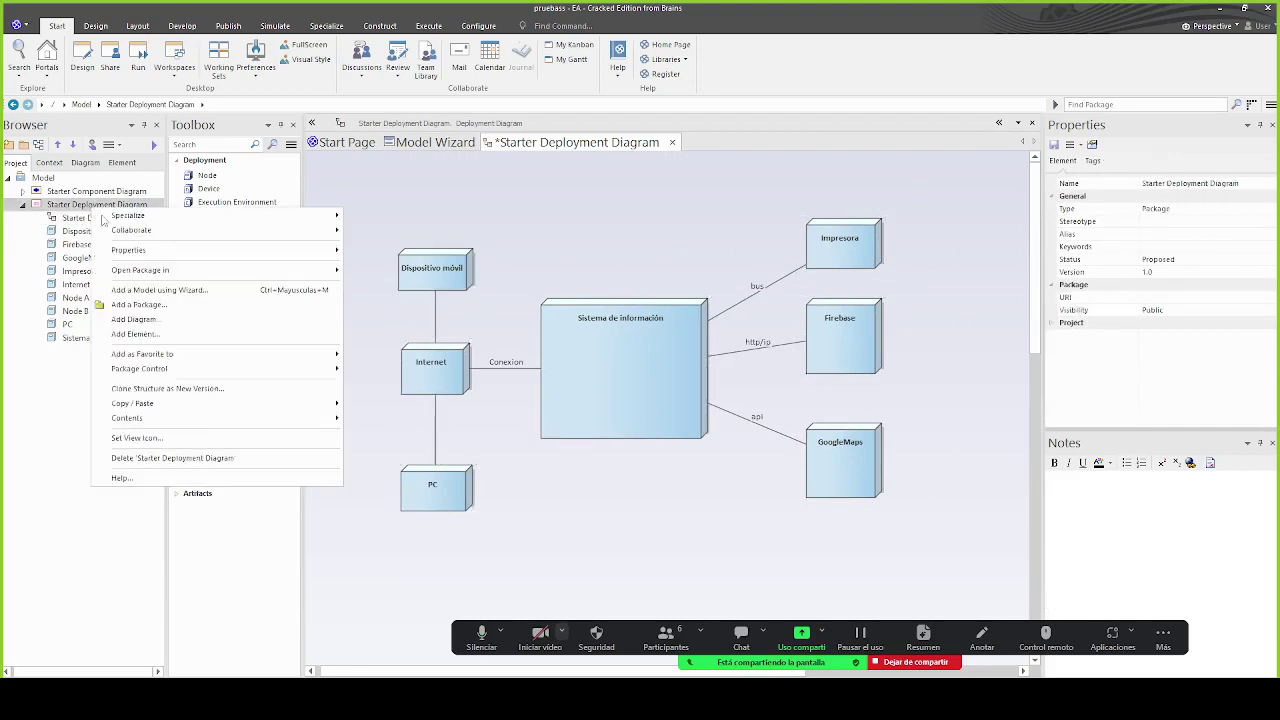
{"action": "left_click", "coordinate": [180, 322]}
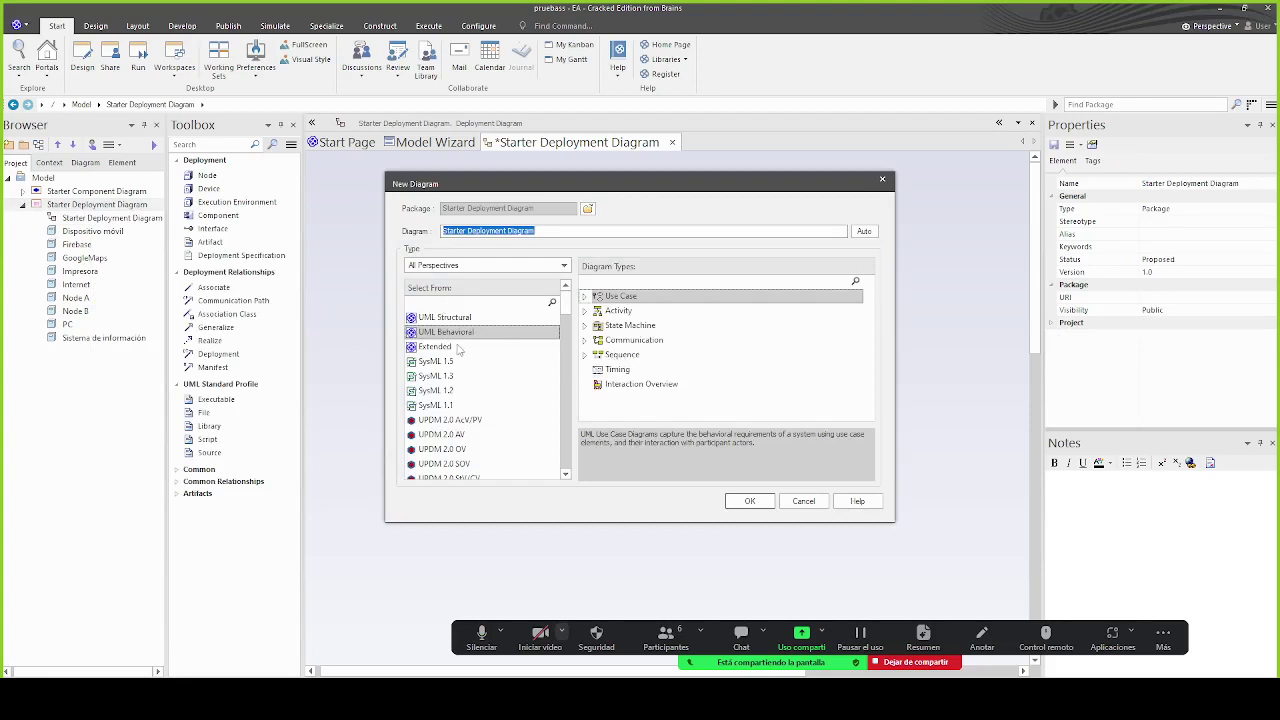
{"action": "left_click", "coordinate": [464, 320]}
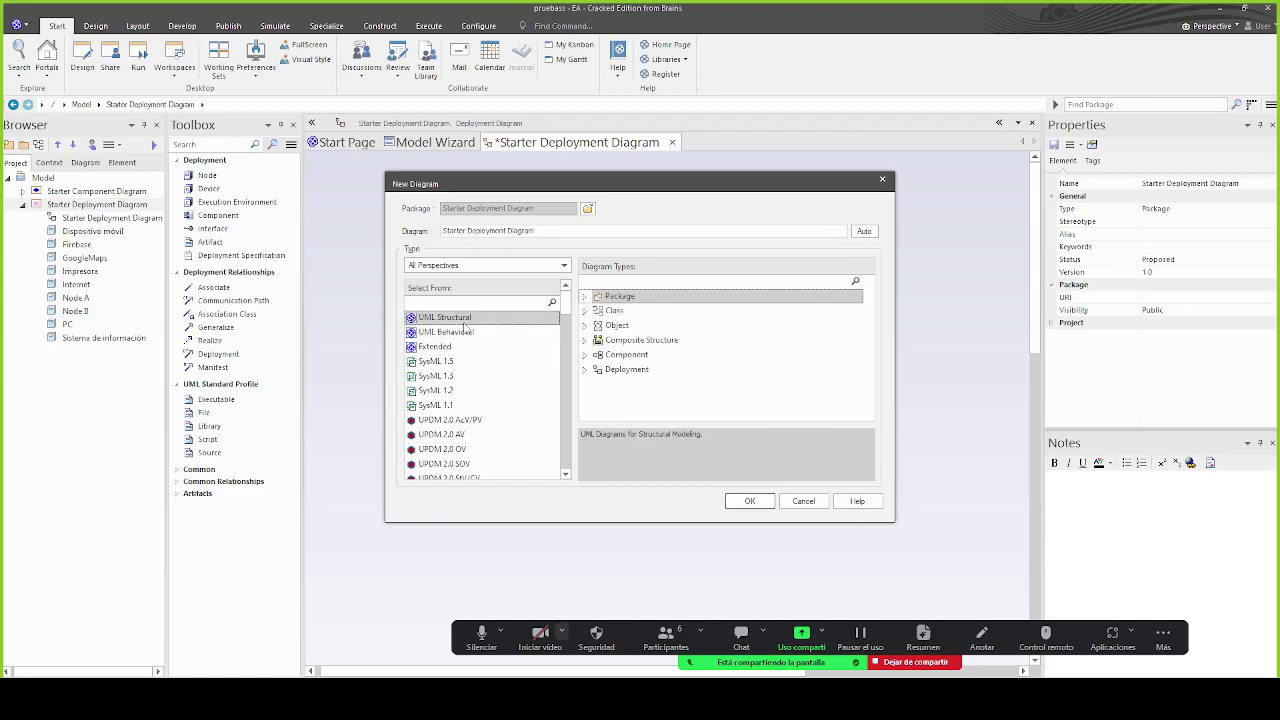
{"action": "double_click", "coordinate": [646, 372]}
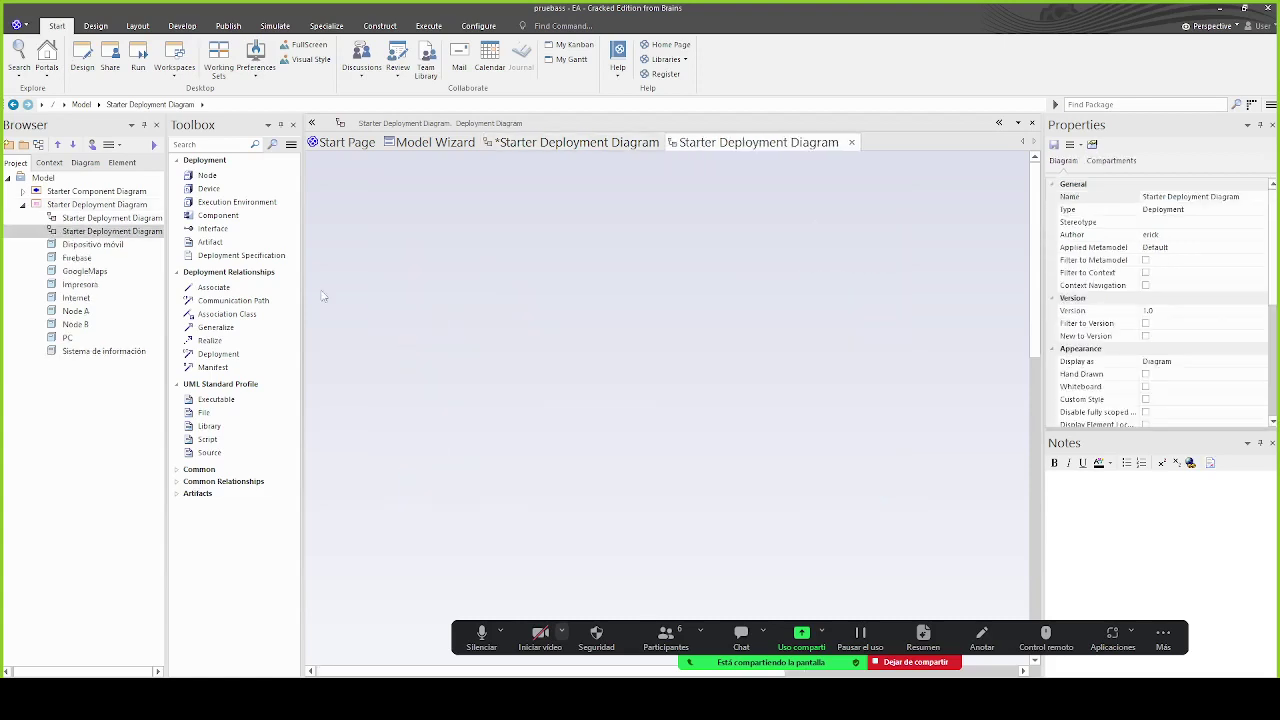
Reopen the original deployment diagram with the connected nodes and rename it Nivel1
{"action": "left_click", "coordinate": [90, 218]}
{"action": "right_click", "coordinate": [90, 219]}
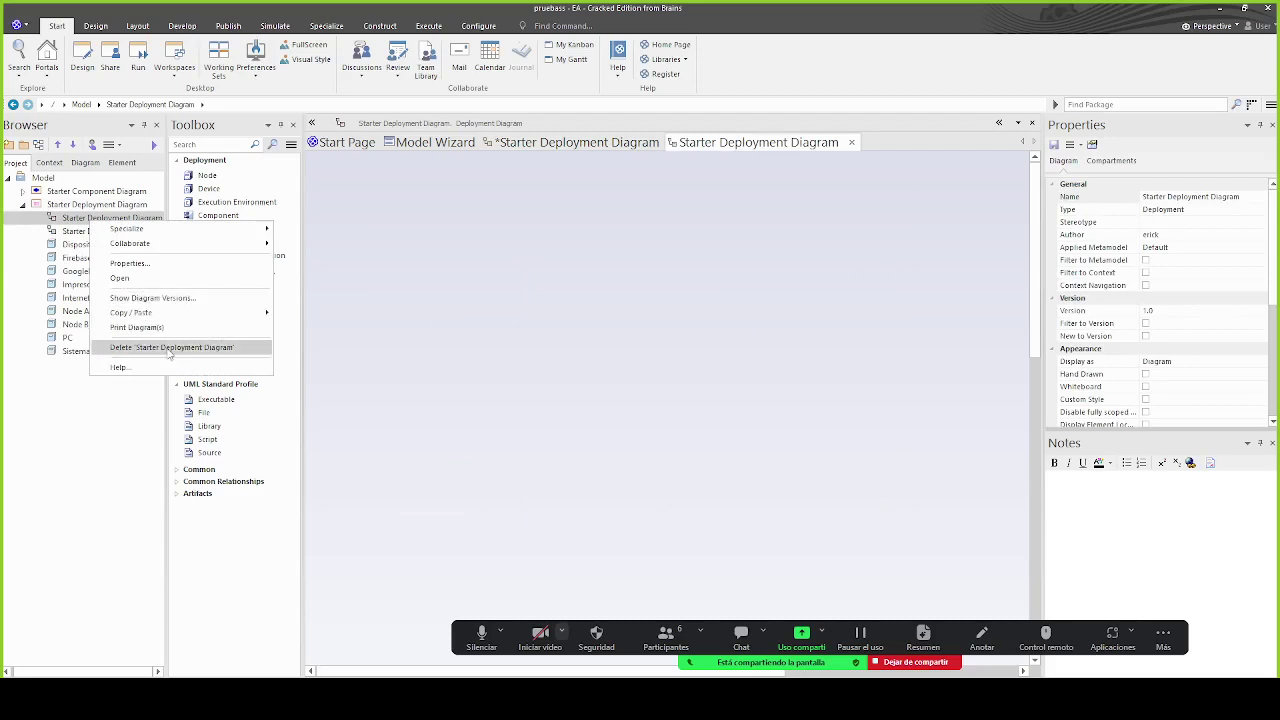
{"action": "left_click", "coordinate": [82, 216]}
{"action": "double_click", "coordinate": [82, 219]}
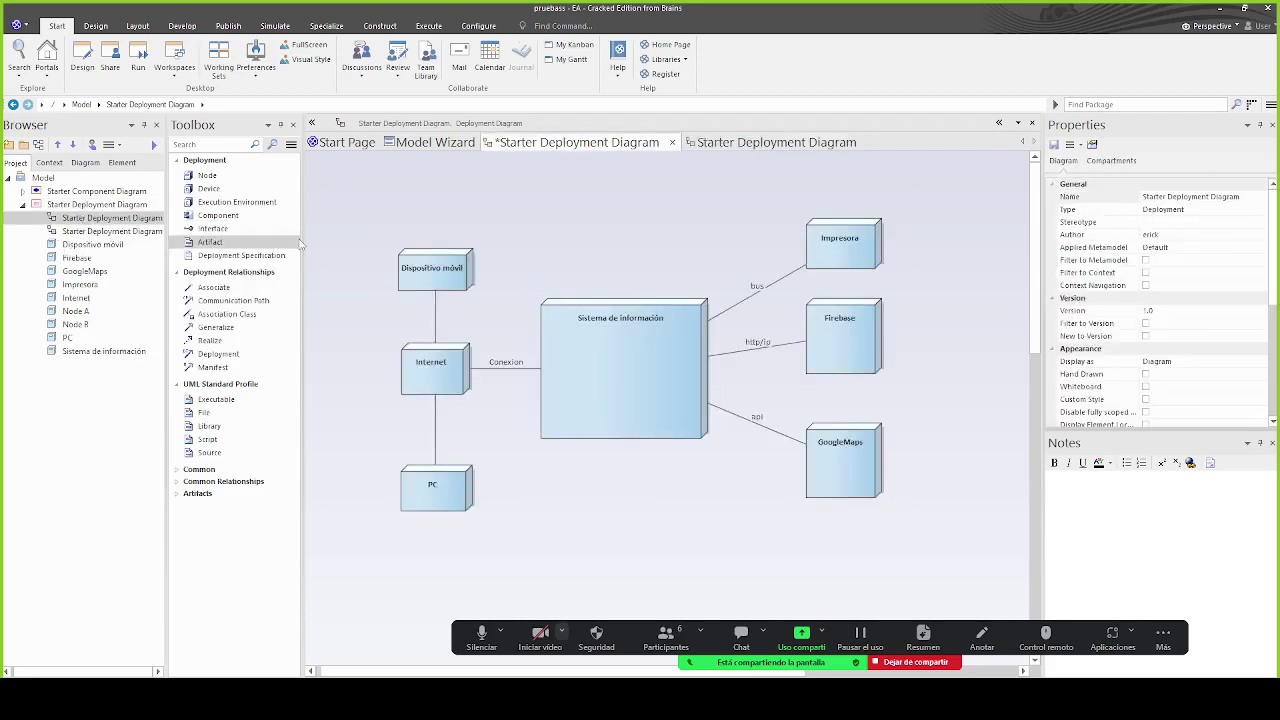
{"action": "double_click", "coordinate": [686, 217]}
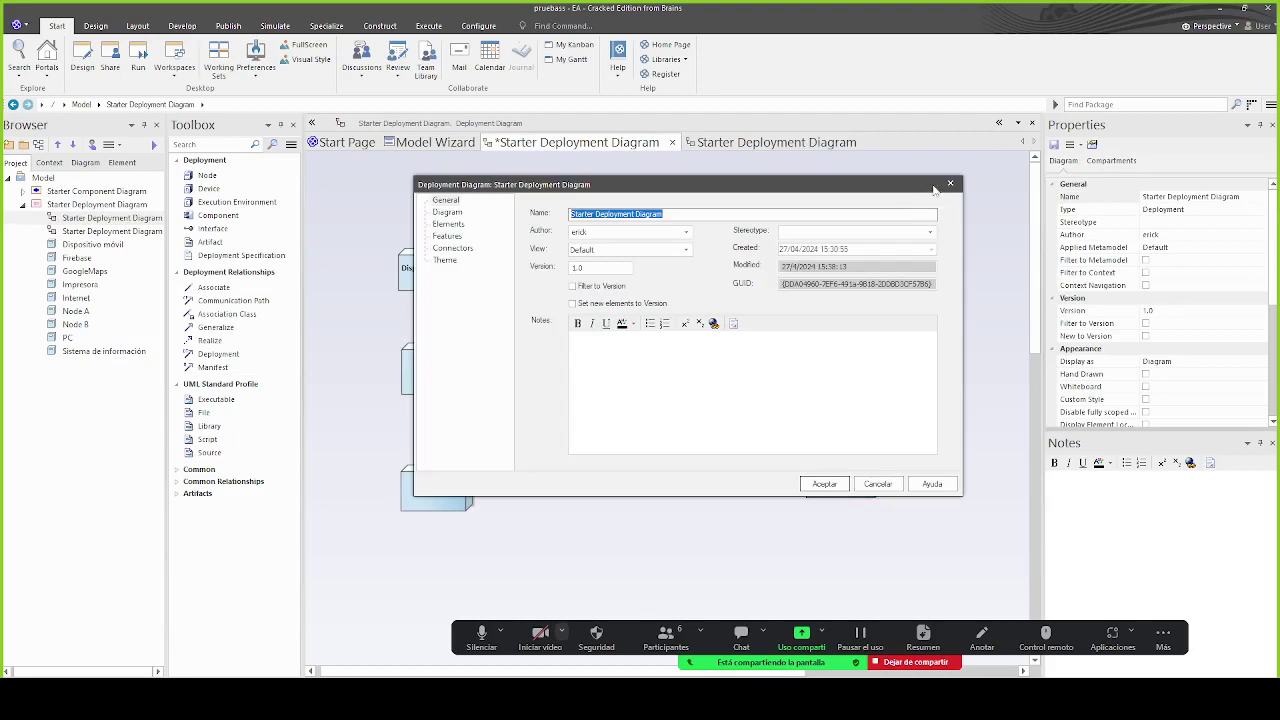
{"action": "type", "text": "Nivel1"}
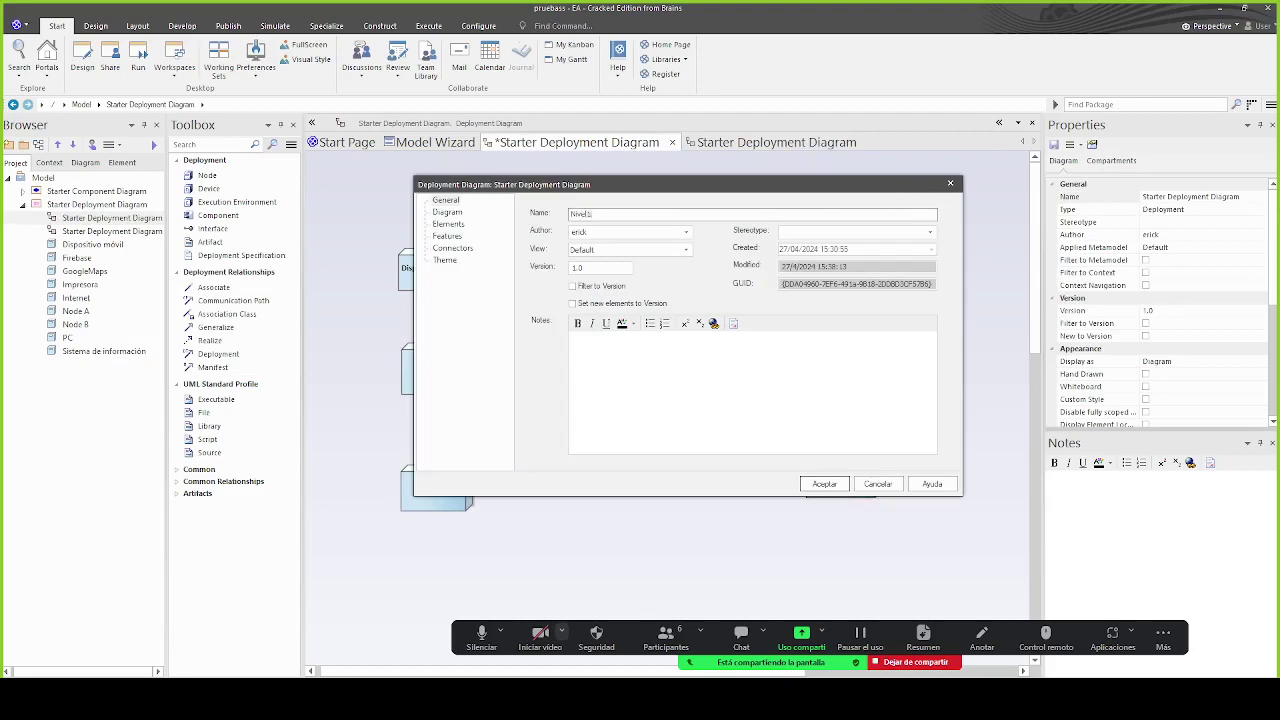
{"action": "key", "text": "Return"}
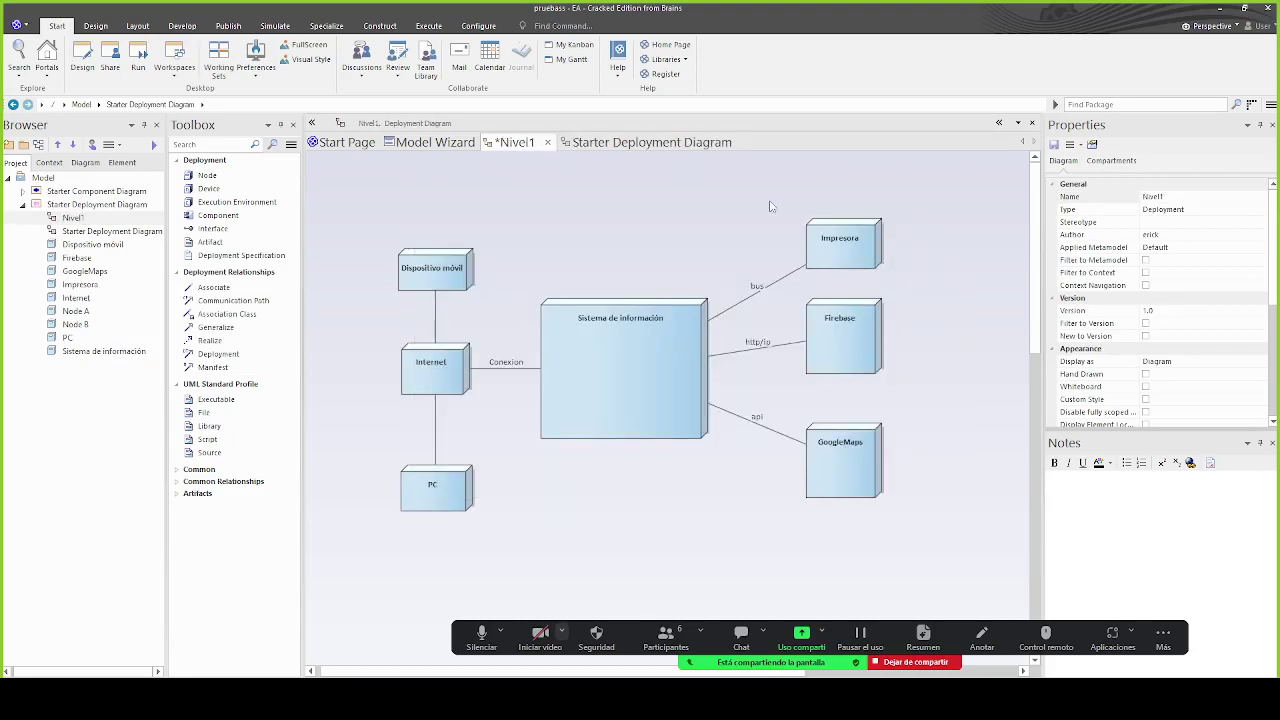
Extend the name of the diagram with the connected nodes to Nivel1- Contexto
{"action": "left_click", "coordinate": [82, 219]}
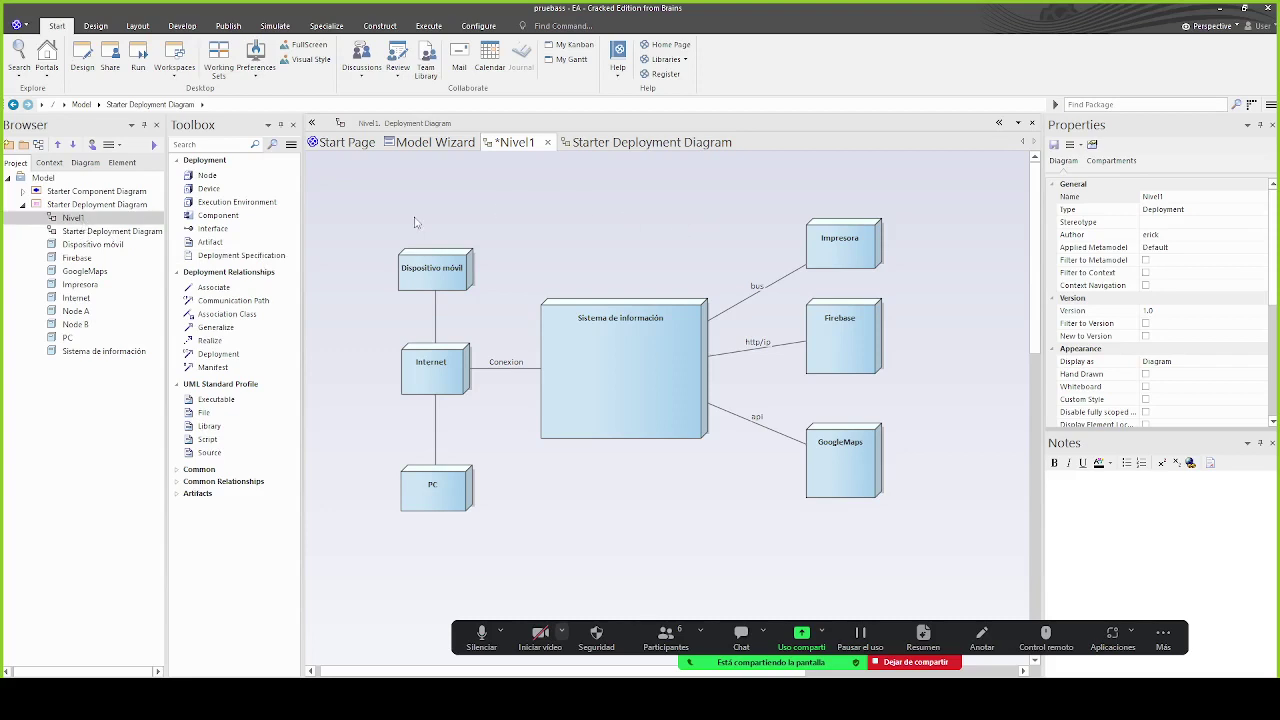
{"action": "left_click", "coordinate": [618, 238]}
{"action": "double_click", "coordinate": [618, 238]}
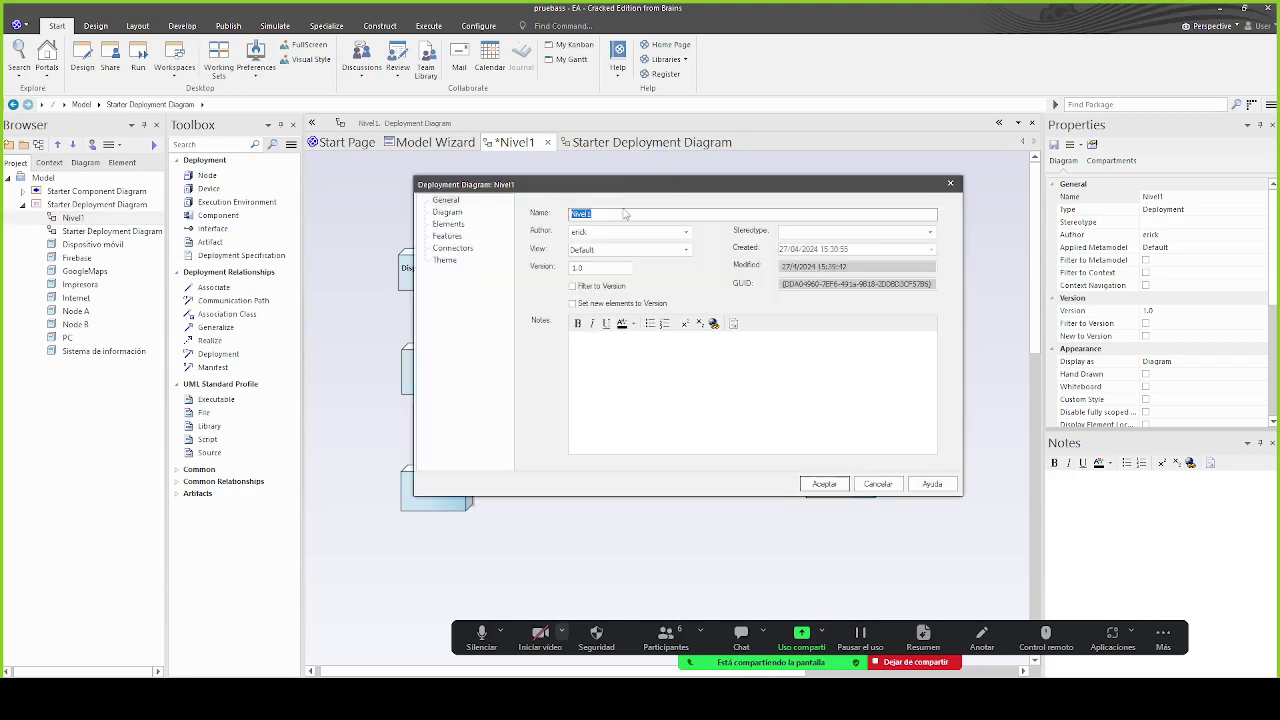
{"action": "left_click", "coordinate": [635, 215]}
{"action": "key", "text": "Return"}
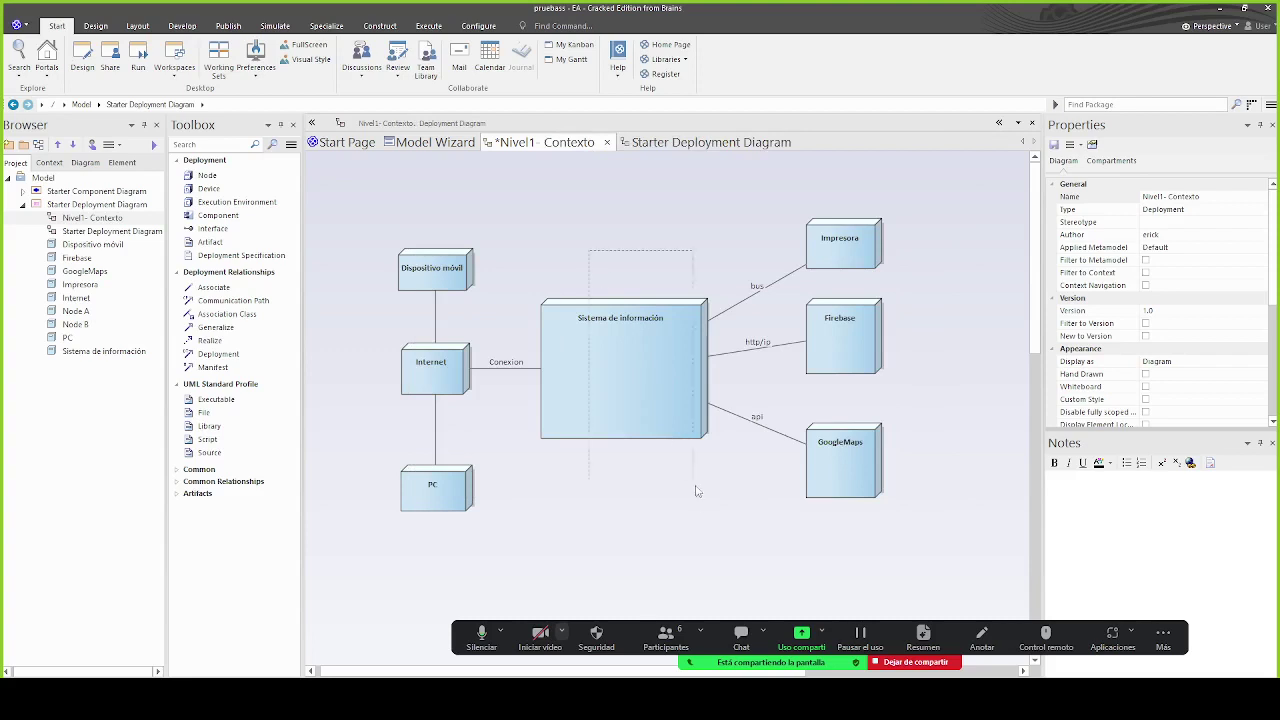
{"action": "left_click", "coordinate": [640, 380]}
{"action": "left_click", "coordinate": [705, 513]}
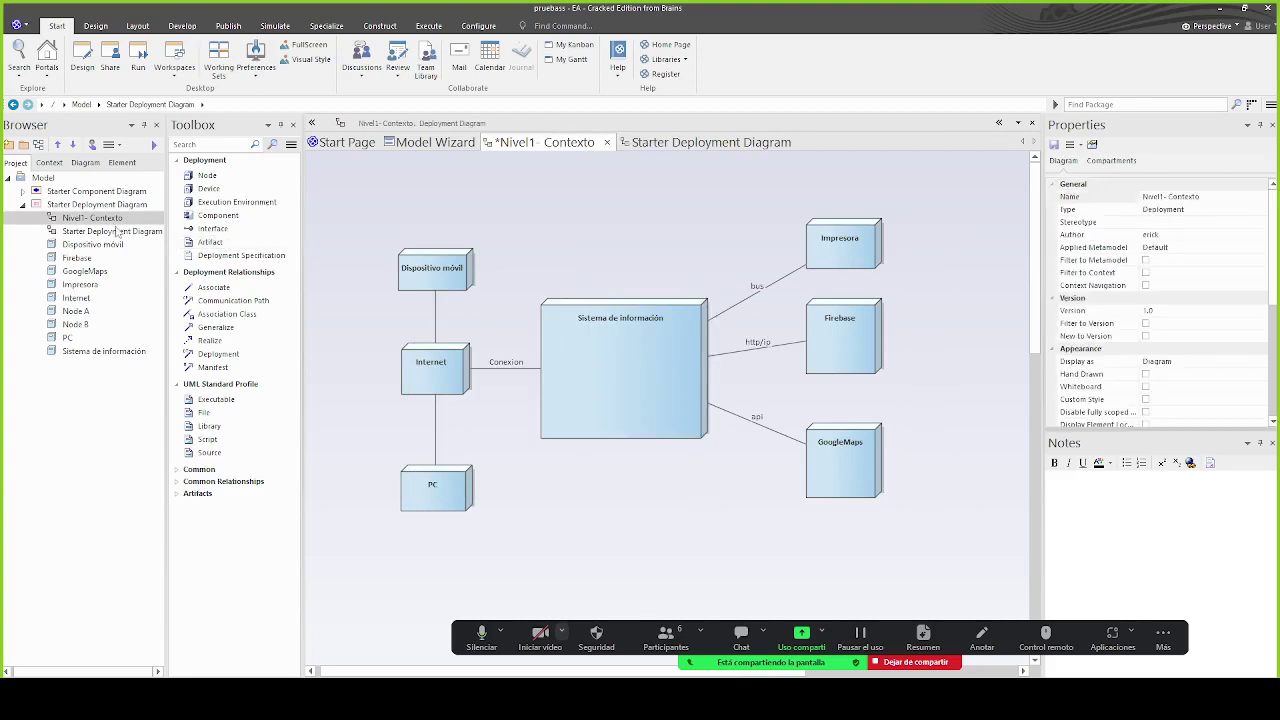
{"action": "left_click", "coordinate": [112, 231]}
{"action": "double_click", "coordinate": [589, 232]}
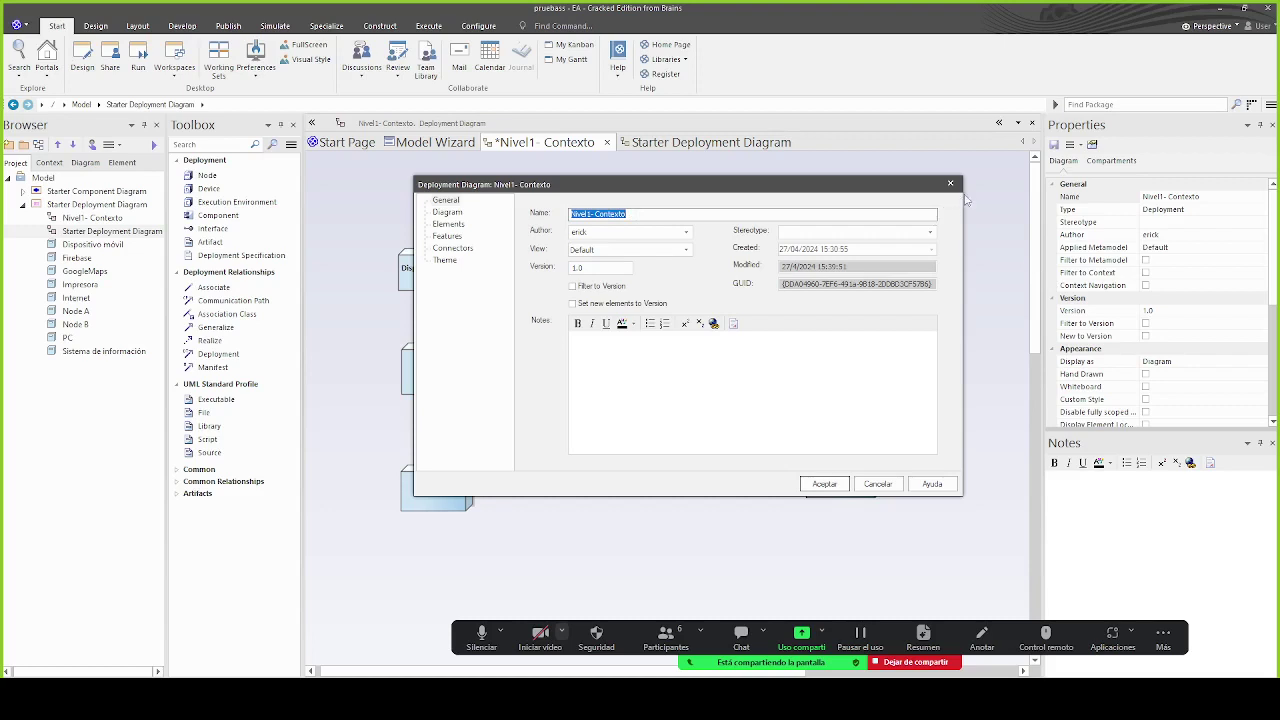
{"action": "left_click", "coordinate": [950, 184]}
Save and close the Nivel1- Contexto diagram, and rename the empty deployment diagram Nivel 2- contenedores
{"action": "left_click", "coordinate": [606, 143]}
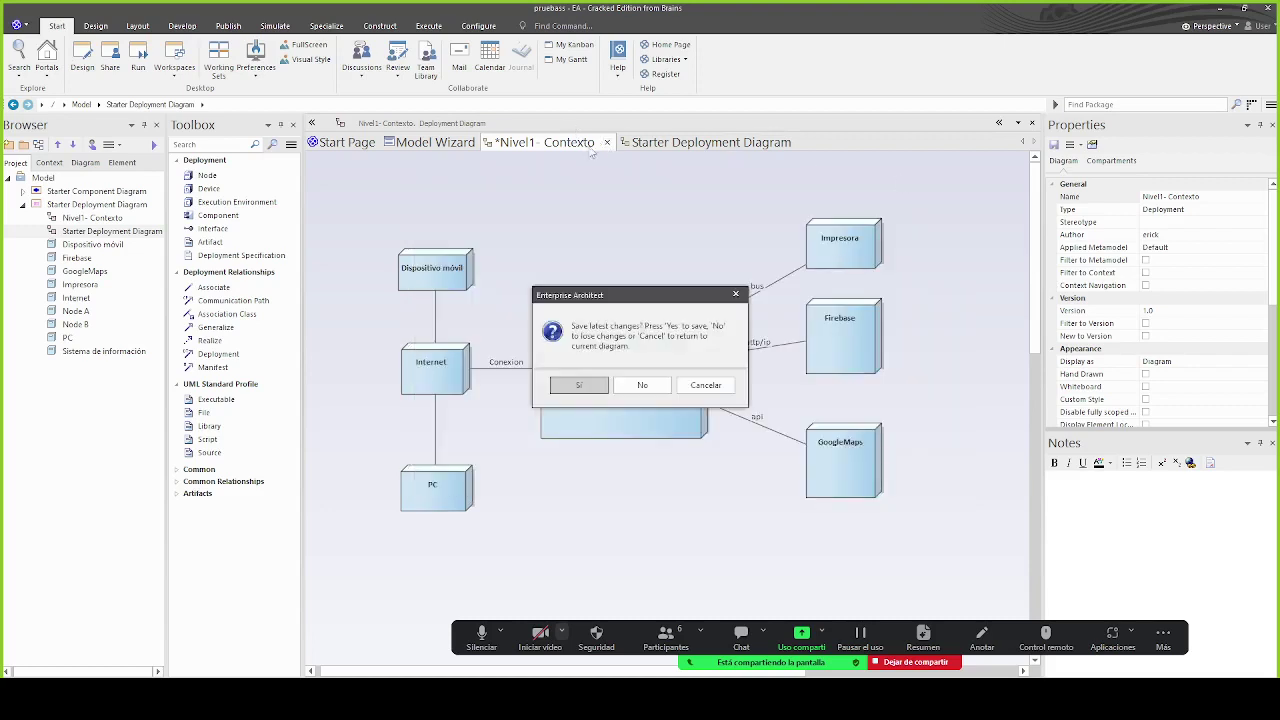
{"action": "left_click", "coordinate": [599, 386]}
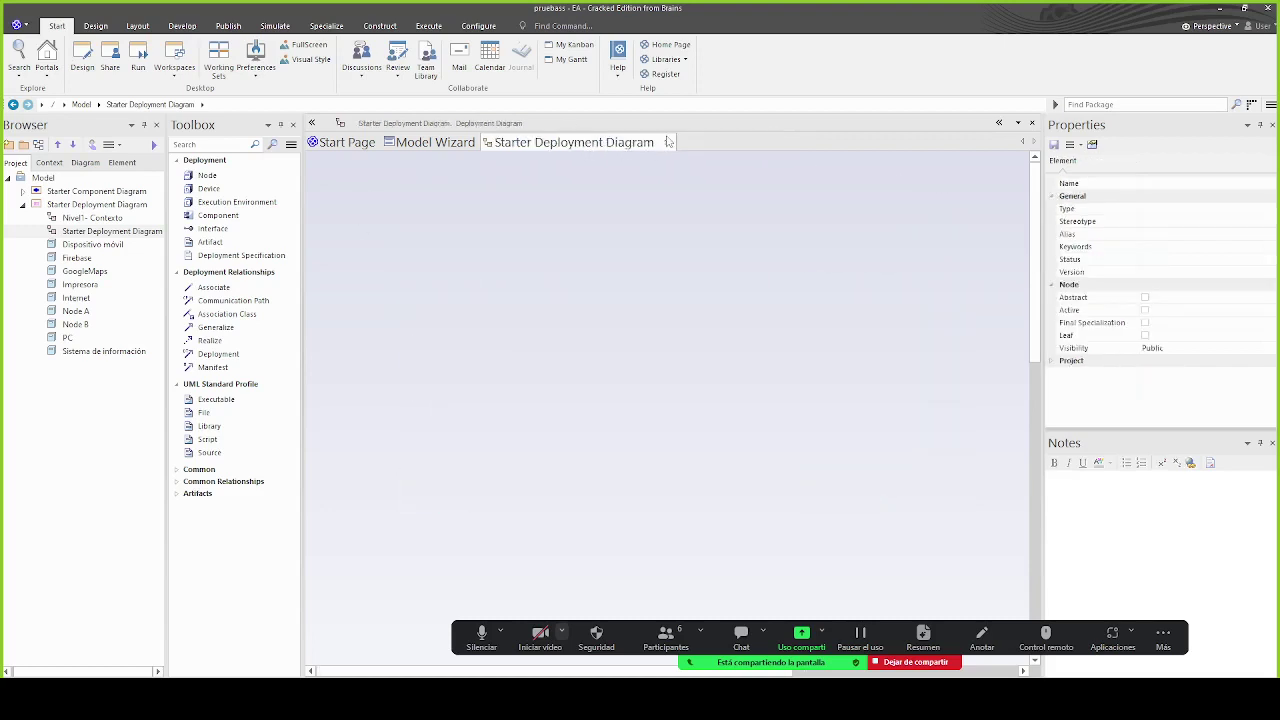
{"action": "double_click", "coordinate": [591, 255]}
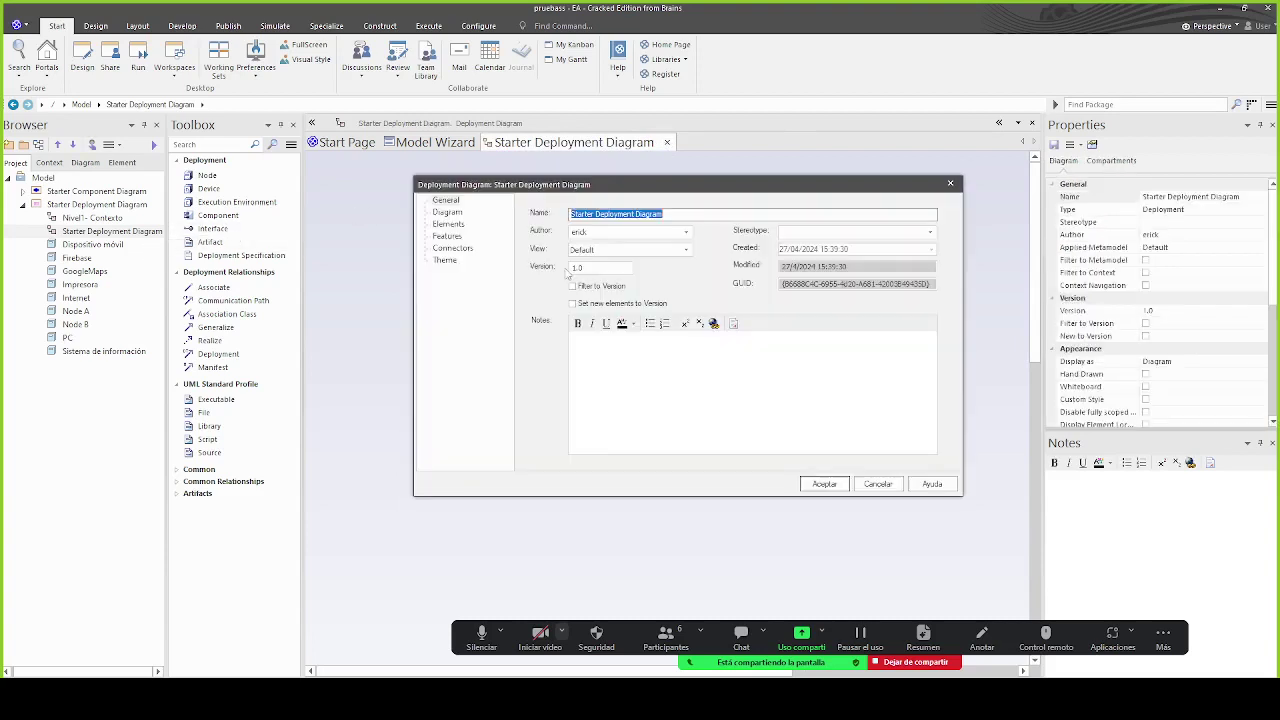
{"action": "type", "text": "Nivel 2- conten"}
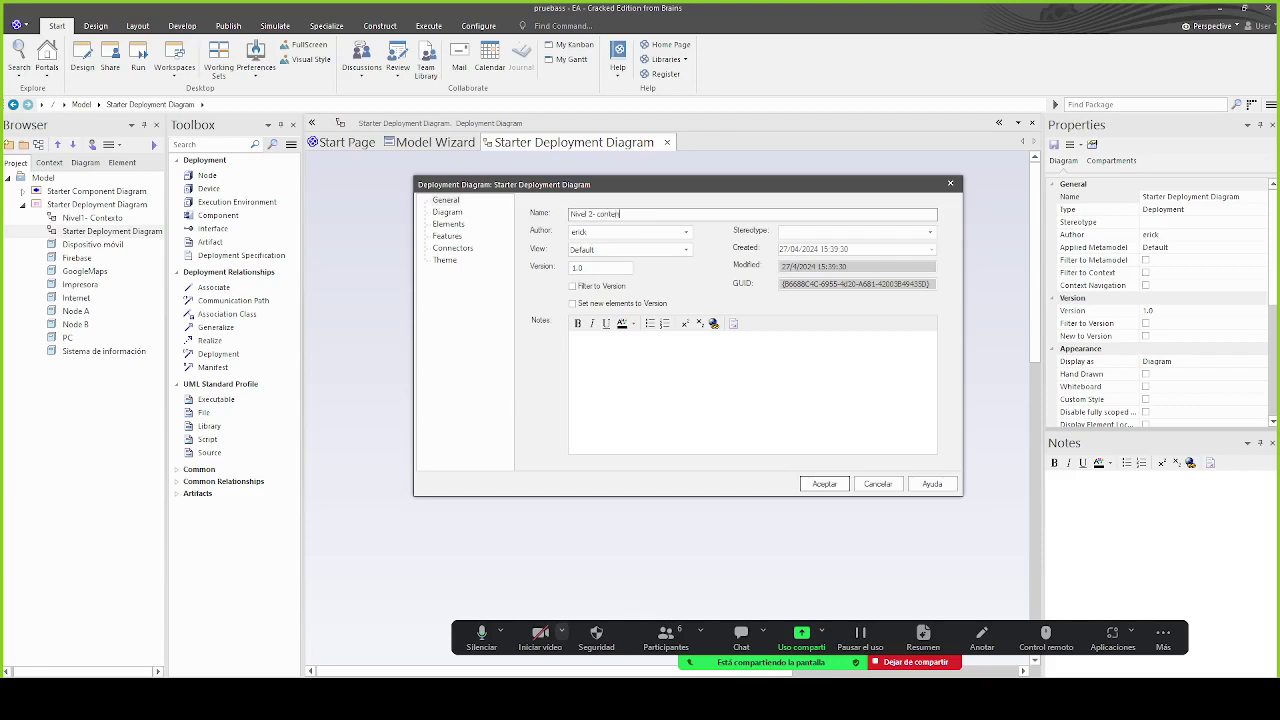
{"action": "type", "text": "edores"}
{"action": "key", "text": "Return"}
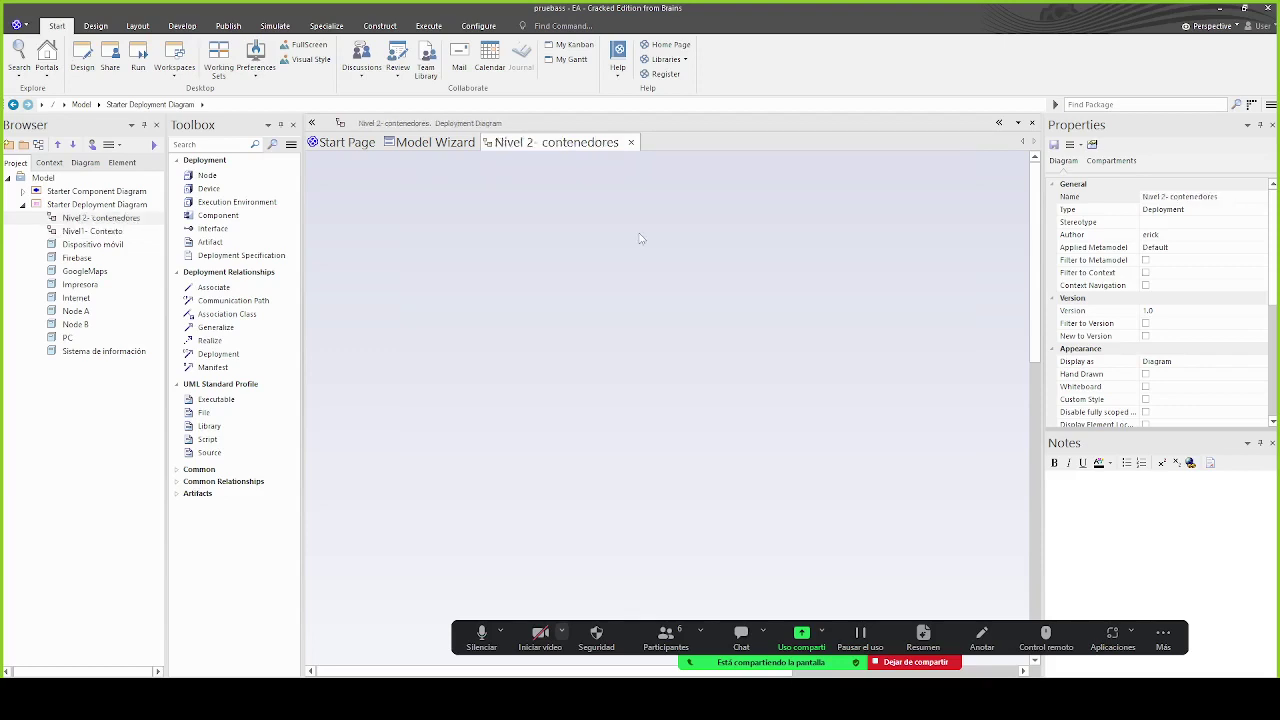
Switch to the Word project document and examine the Contexto and Contenedor diagrams in the C4 model section
{"action": "key", "text": "alt+Tab"}
{"action": "scroll", "coordinate": [784, 326], "scroll_direction": "down", "scroll_amount": 5}
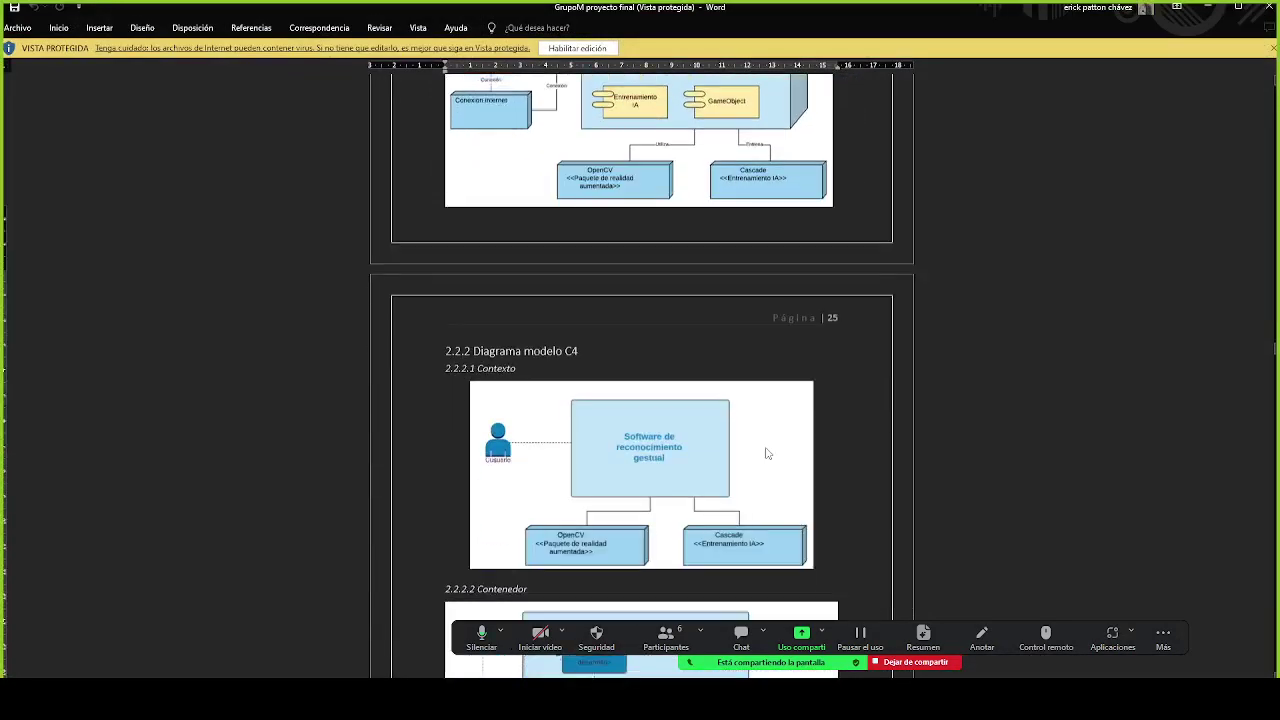
{"action": "scroll", "coordinate": [784, 326], "scroll_direction": "down", "scroll_amount": 3}
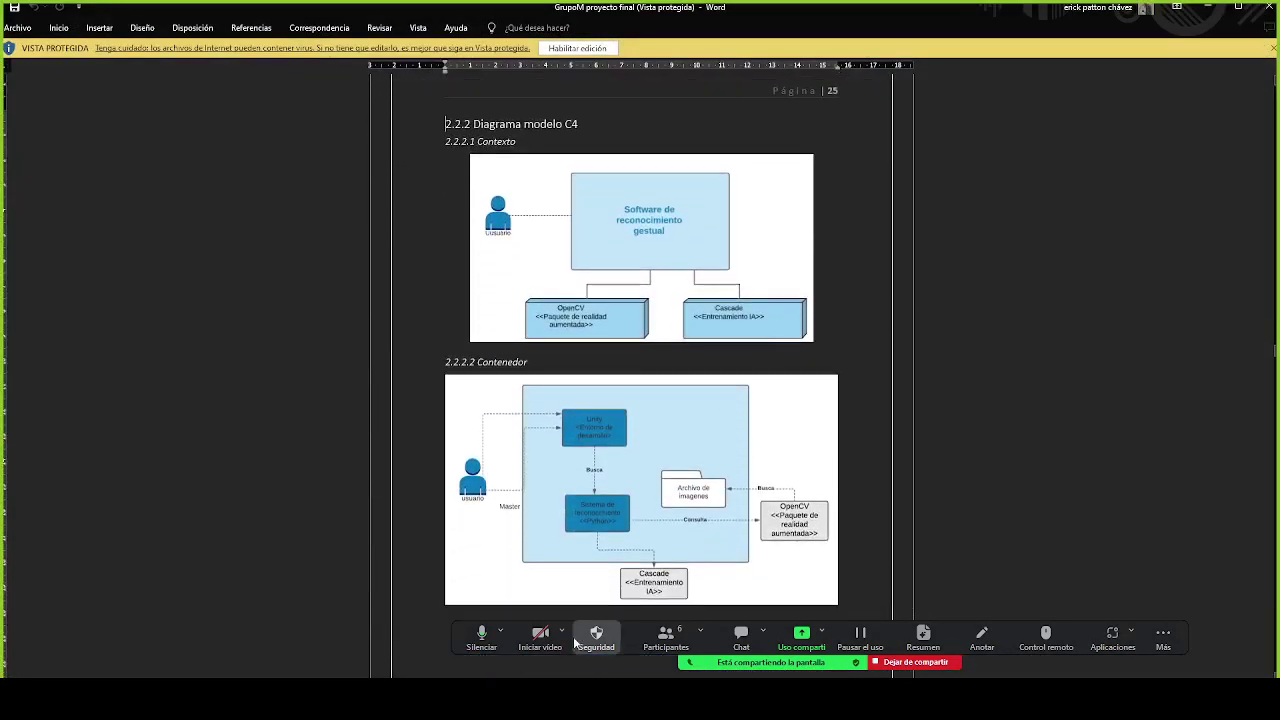
{"action": "key", "text": "alt+Tab"}
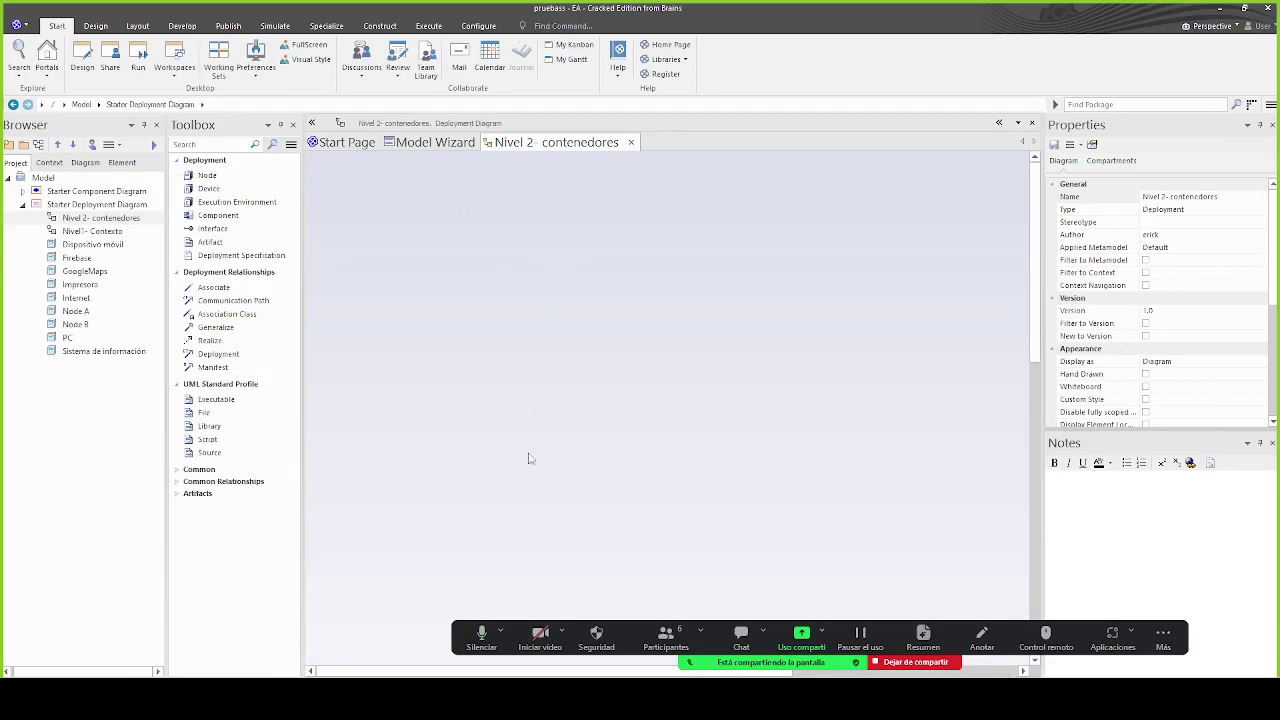
{"action": "mouse_move", "coordinate": [535, 710]}
{"action": "left_click", "coordinate": [535, 650]}
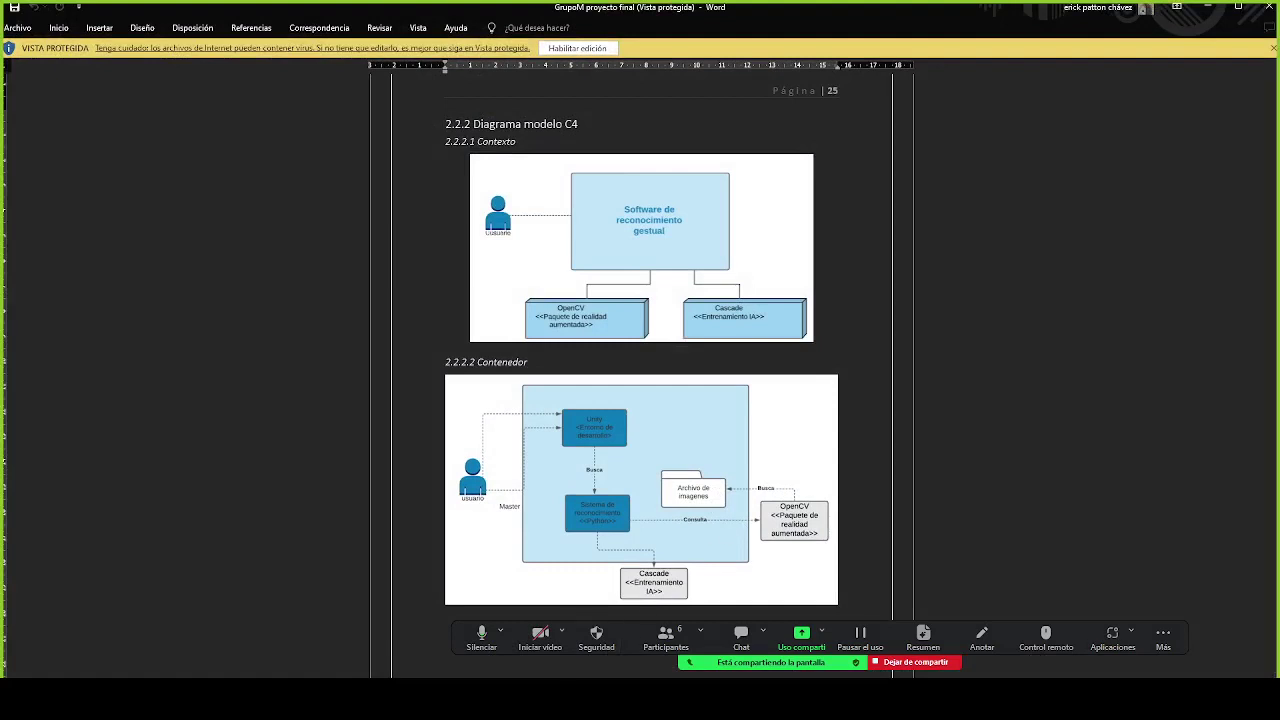
{"action": "key", "text": "alt+Tab"}
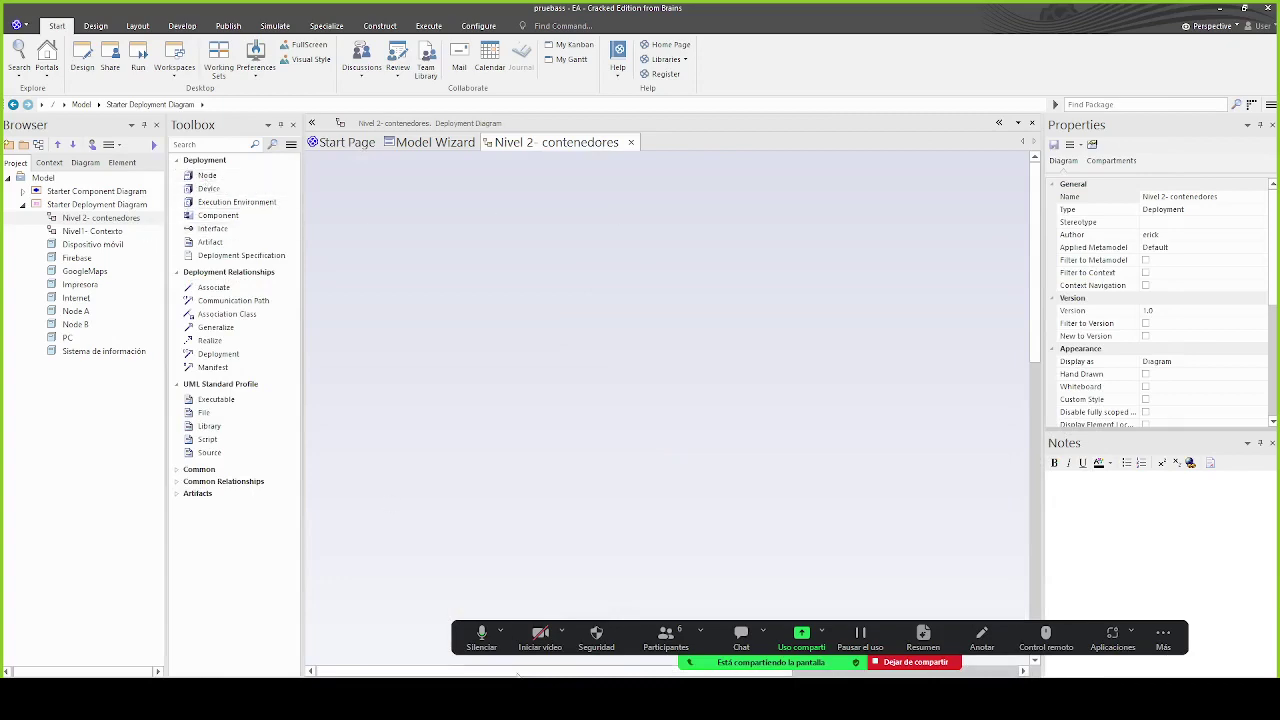
{"action": "key", "text": "alt+Tab"}
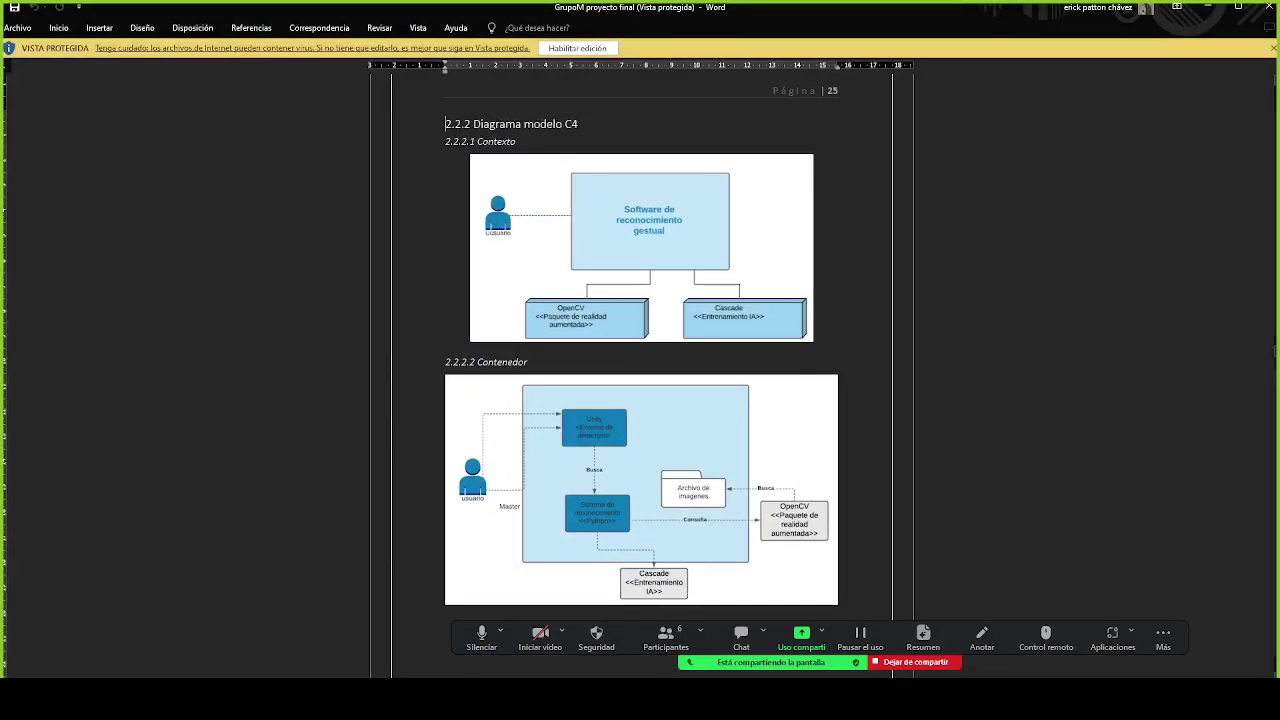
Switch to the Lucidchart document in the browser and place a process rectangle on the blank canvas
{"action": "key", "text": "alt+Tab"}
{"action": "key", "text": "alt+Tab"}
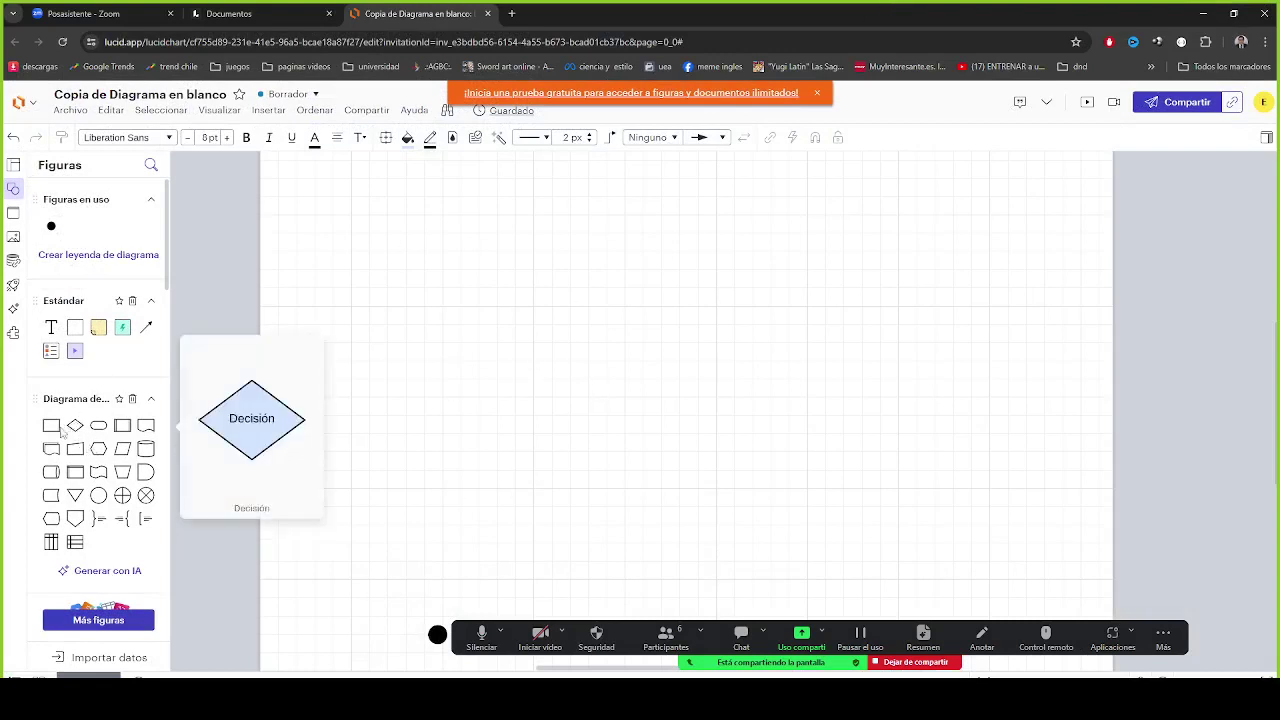
{"action": "left_click_drag", "start_coordinate": [51, 426], "coordinate": [526, 310]}
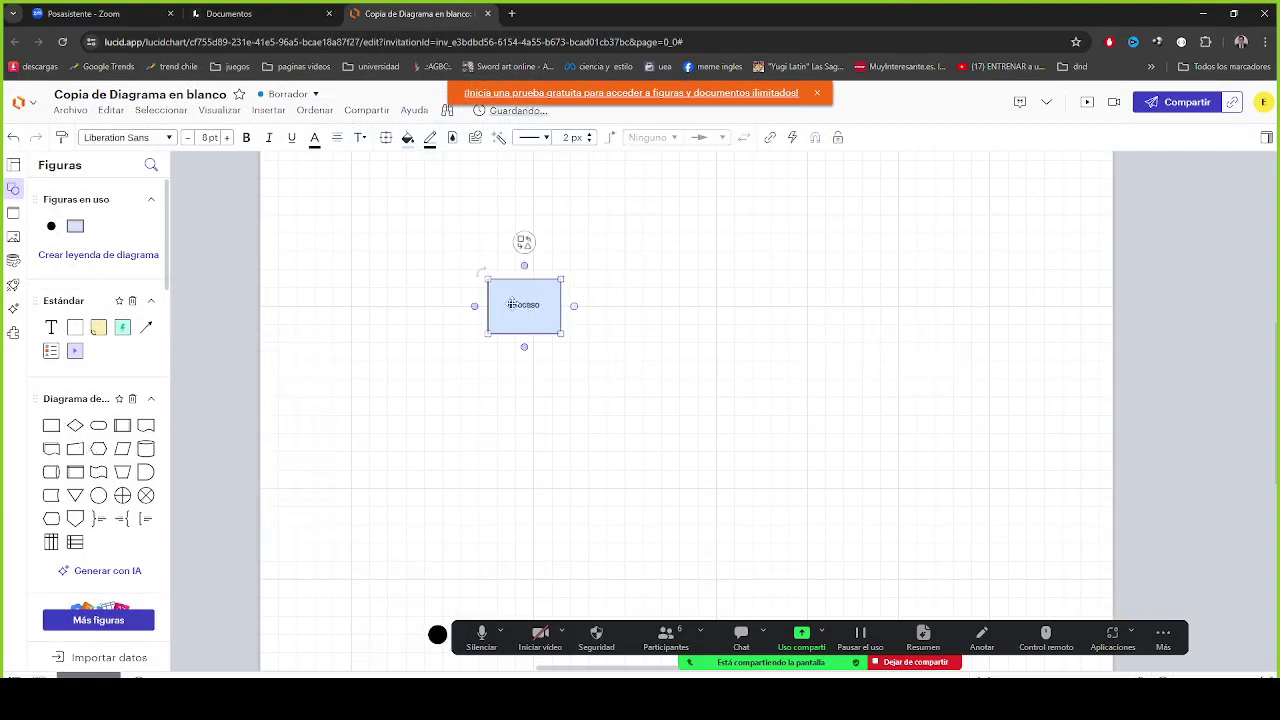
{"action": "left_click", "coordinate": [630, 378]}
Enlarge the process rectangle into a big container and position it around the middle of the page
{"action": "key", "text": "alt+Tab"}
{"action": "key", "text": "alt+Tab"}
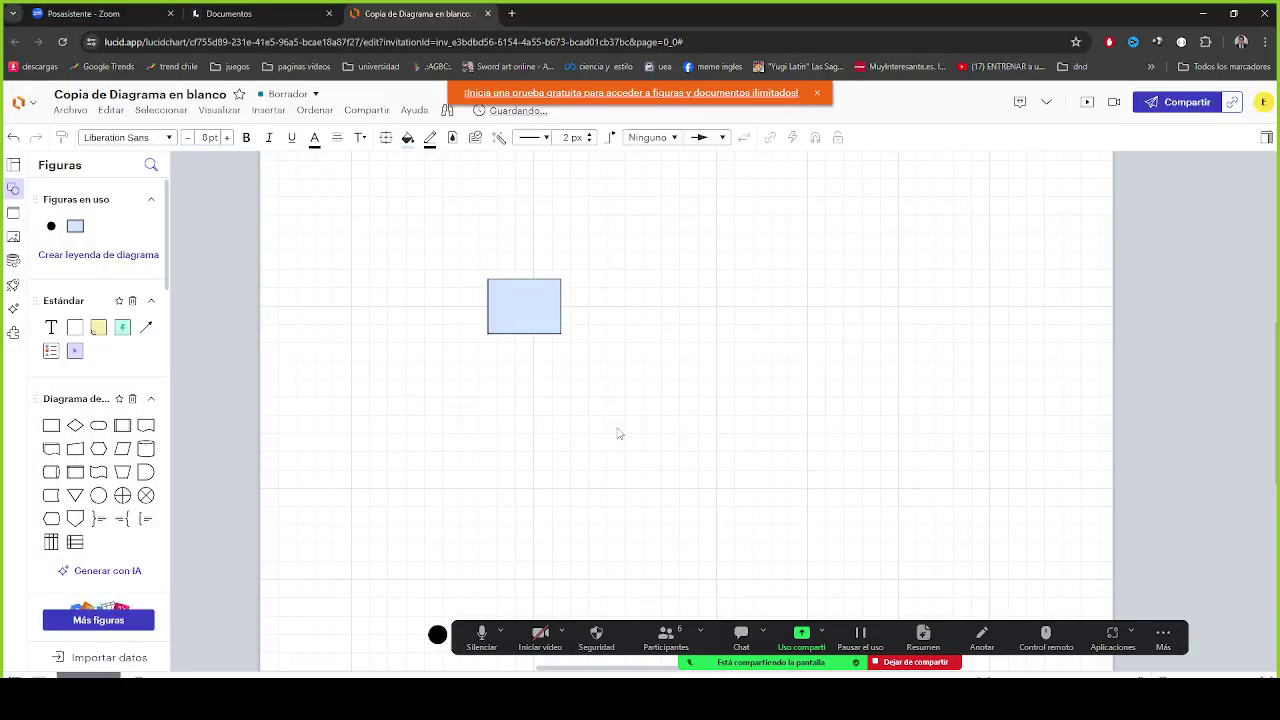
{"action": "key", "text": "alt+Tab"}
{"action": "key", "text": "alt+Tab"}
{"action": "left_click", "coordinate": [520, 305]}
{"action": "left_click_drag", "start_coordinate": [560, 333], "coordinate": [901, 594]}
{"action": "left_click_drag", "start_coordinate": [788, 427], "coordinate": [753, 373]}
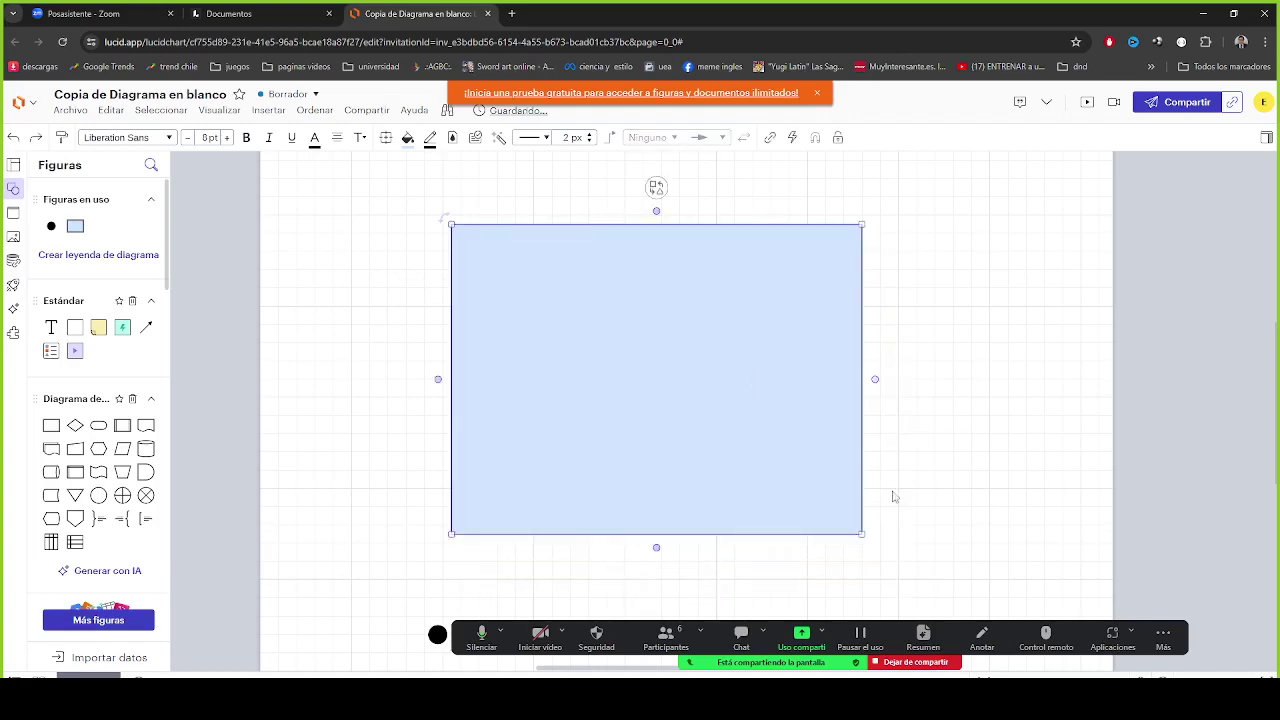
{"action": "left_click_drag", "start_coordinate": [864, 535], "coordinate": [889, 561]}
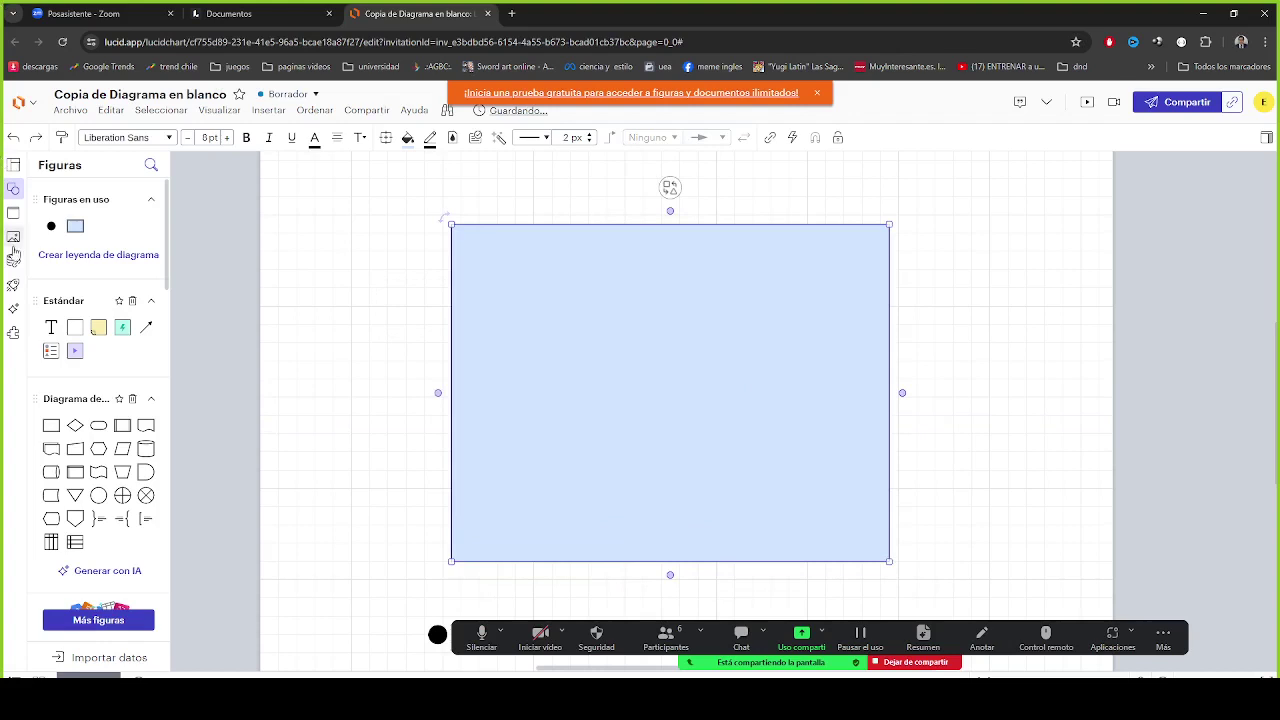
Add a text label reading Sistema inside the container rectangle, centred along its upper edge
{"action": "left_click_drag", "start_coordinate": [51, 327], "coordinate": [664, 240]}
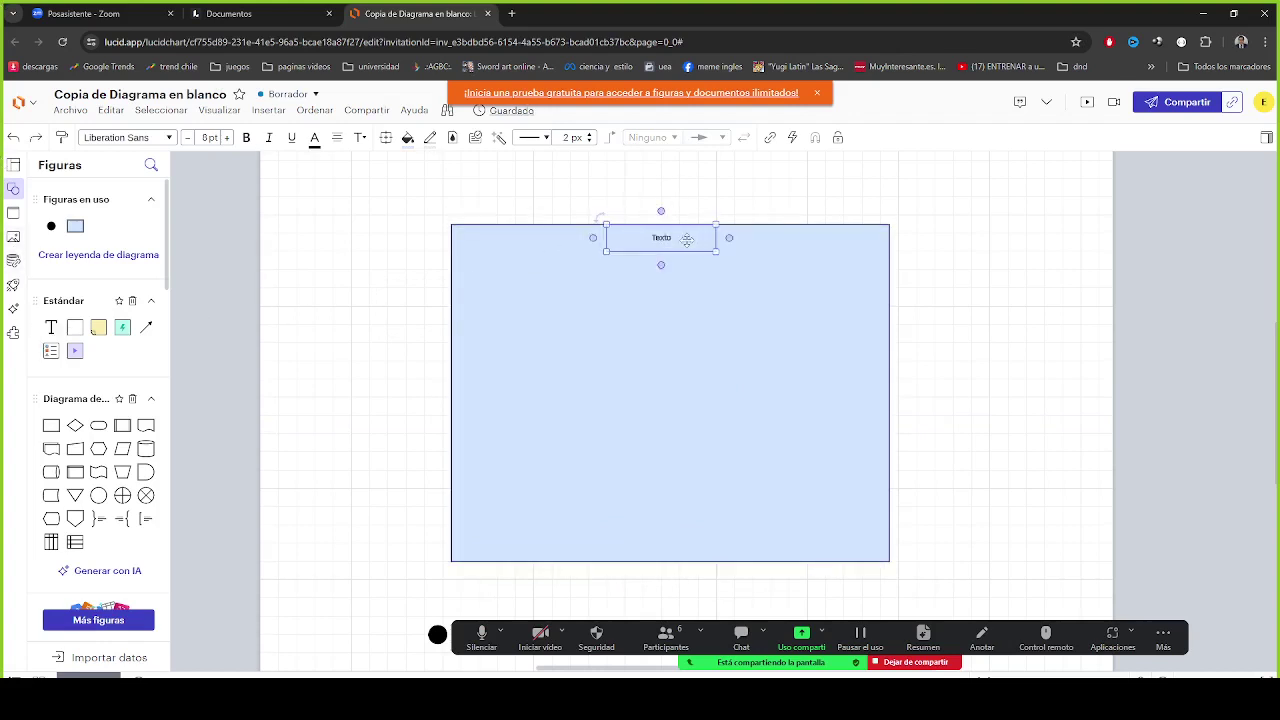
{"action": "double_click", "coordinate": [675, 237]}
{"action": "type", "text": "sistema"}
{"action": "left_click", "coordinate": [834, 191]}
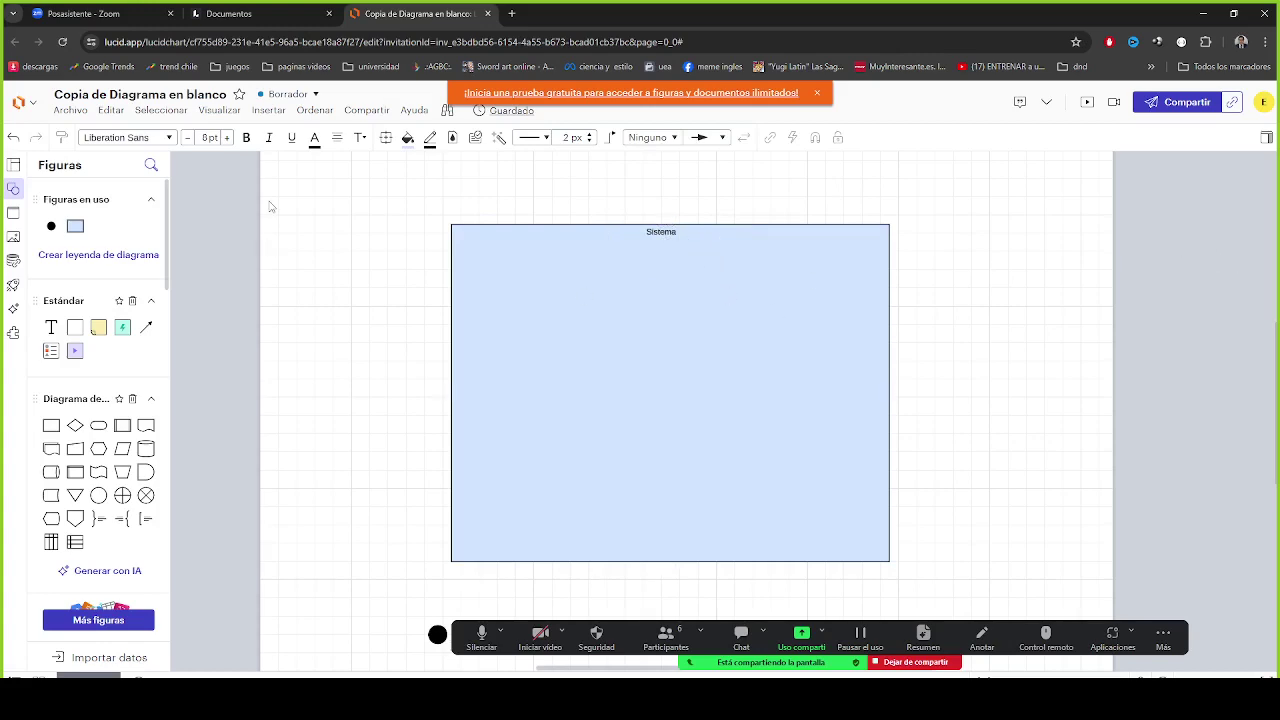
After checking the Contenedor example in Word, place a process rectangle in the Sistema container's upper-left area in Lucidchart and fill it bright blue
{"action": "key", "text": "alt+Tab"}
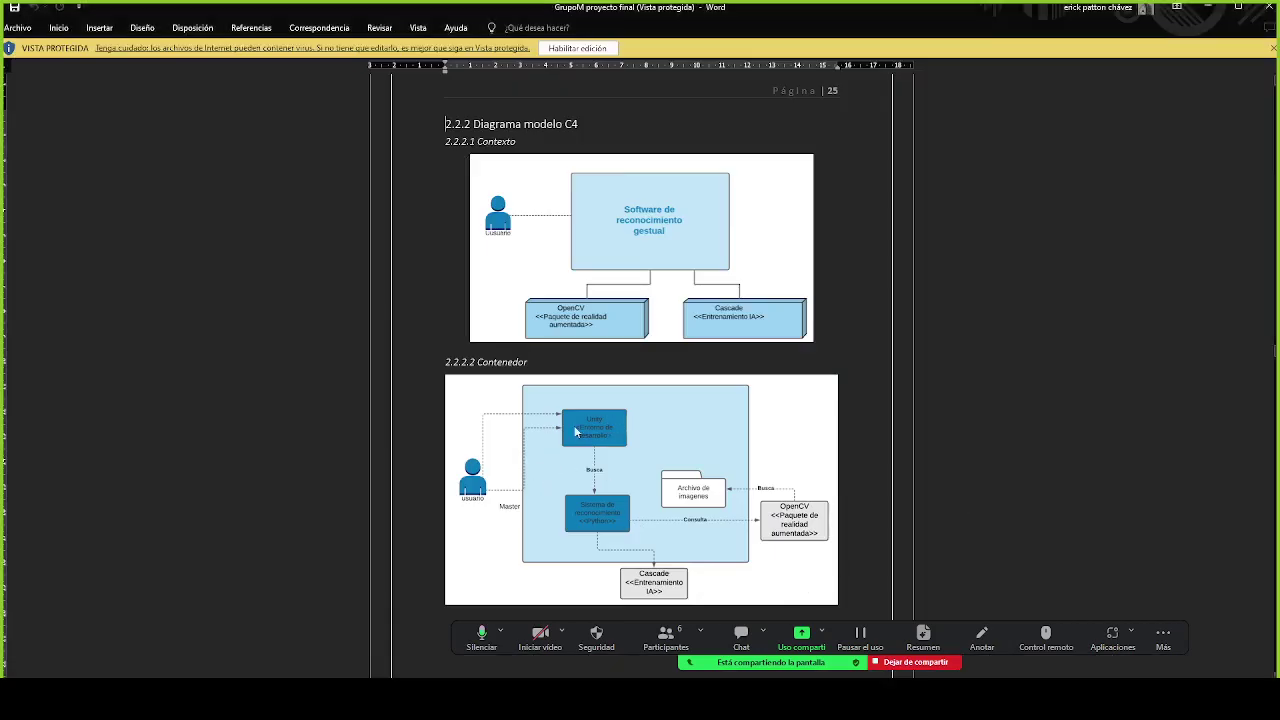
{"action": "key", "text": "alt+Tab"}
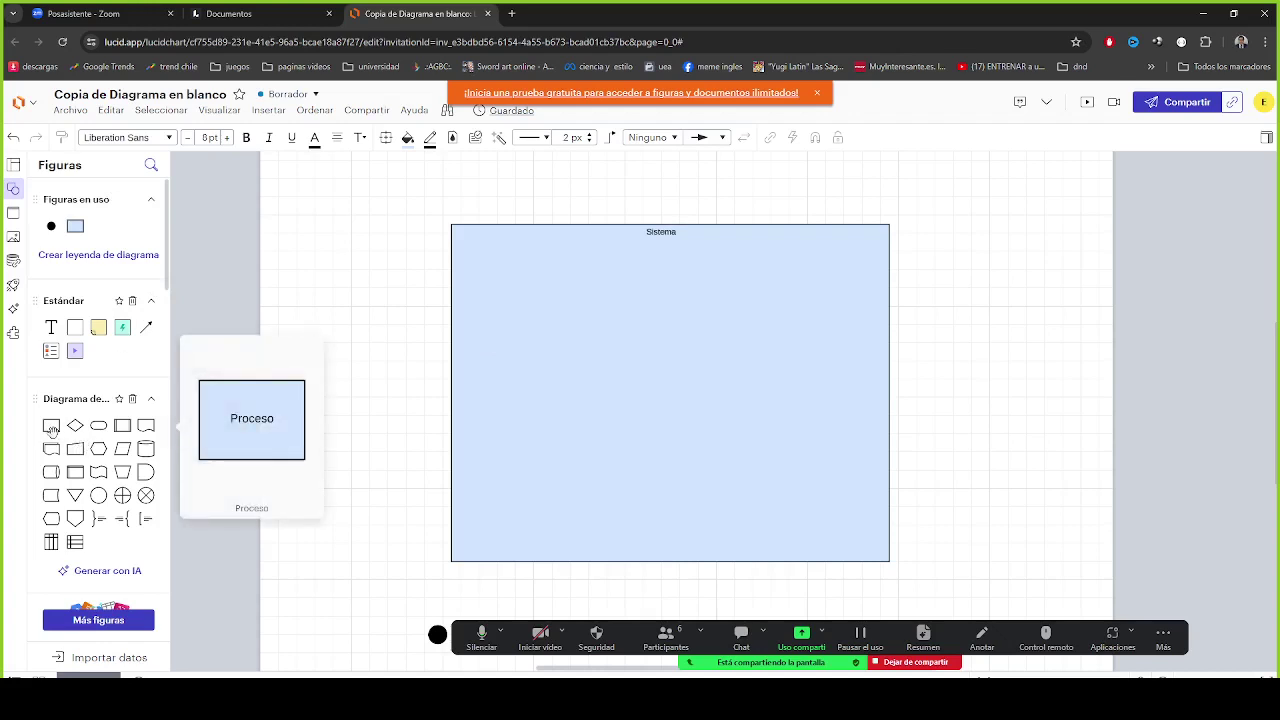
{"action": "left_click_drag", "start_coordinate": [51, 425], "coordinate": [521, 305]}
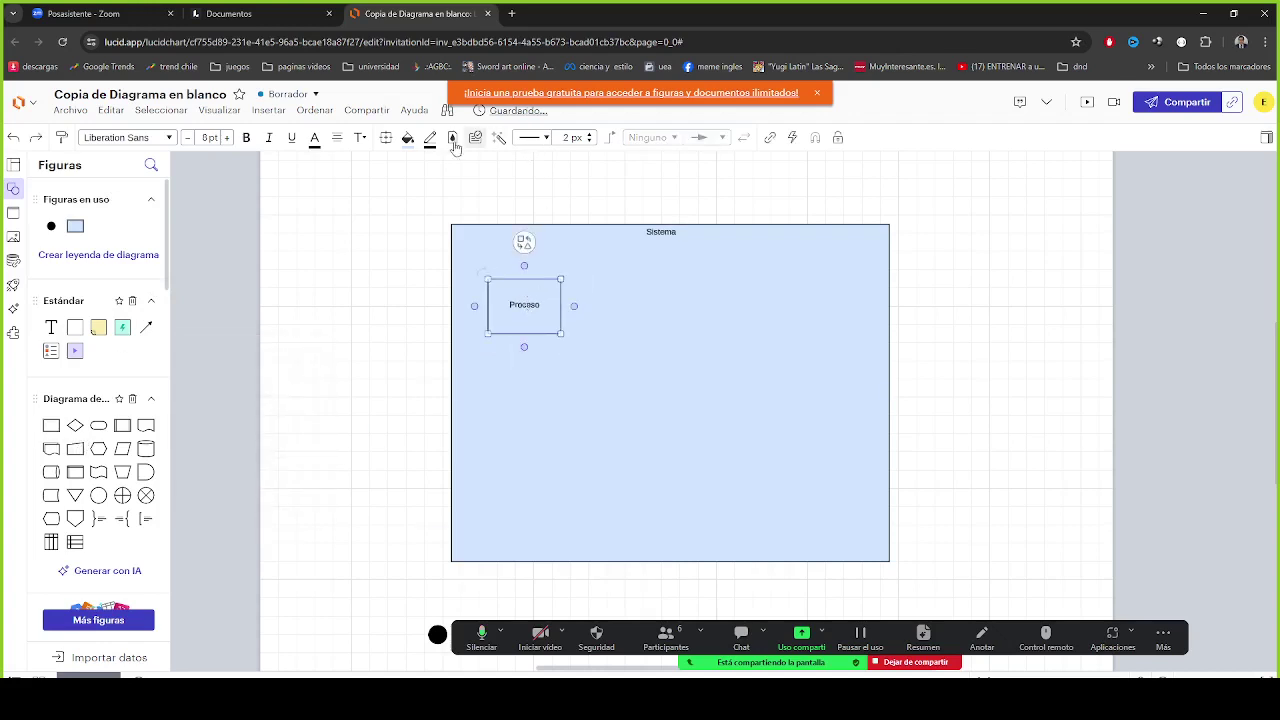
{"action": "left_click", "coordinate": [408, 140]}
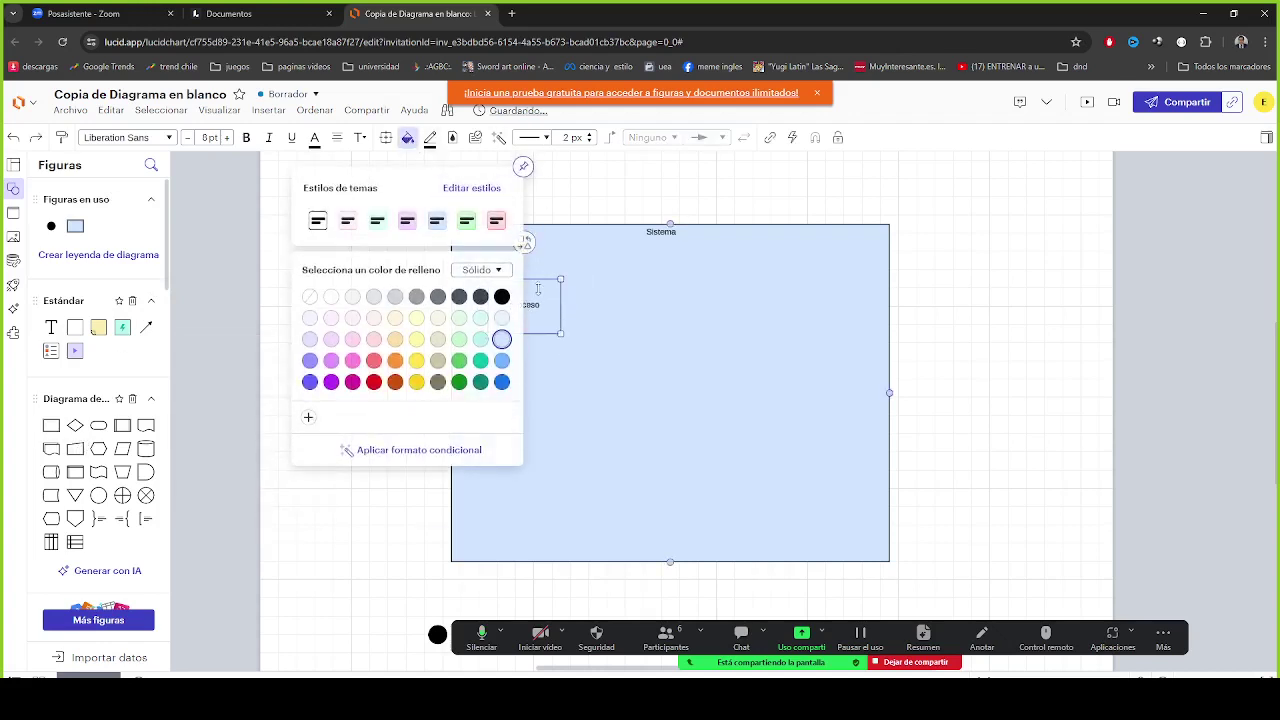
{"action": "left_click", "coordinate": [502, 382]}
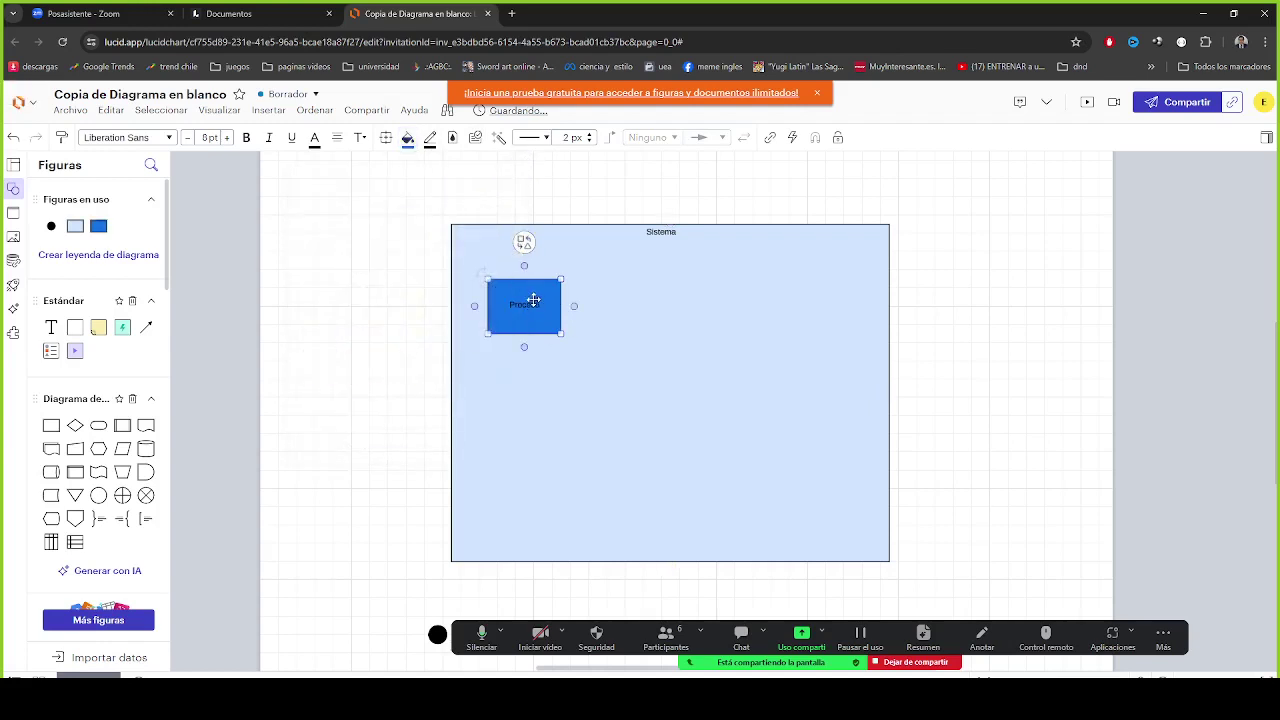
Label the blue process rectangle Servidor web, enlarge it, and shift it slightly inward within the Sistema container
{"action": "left_click", "coordinate": [610, 287]}
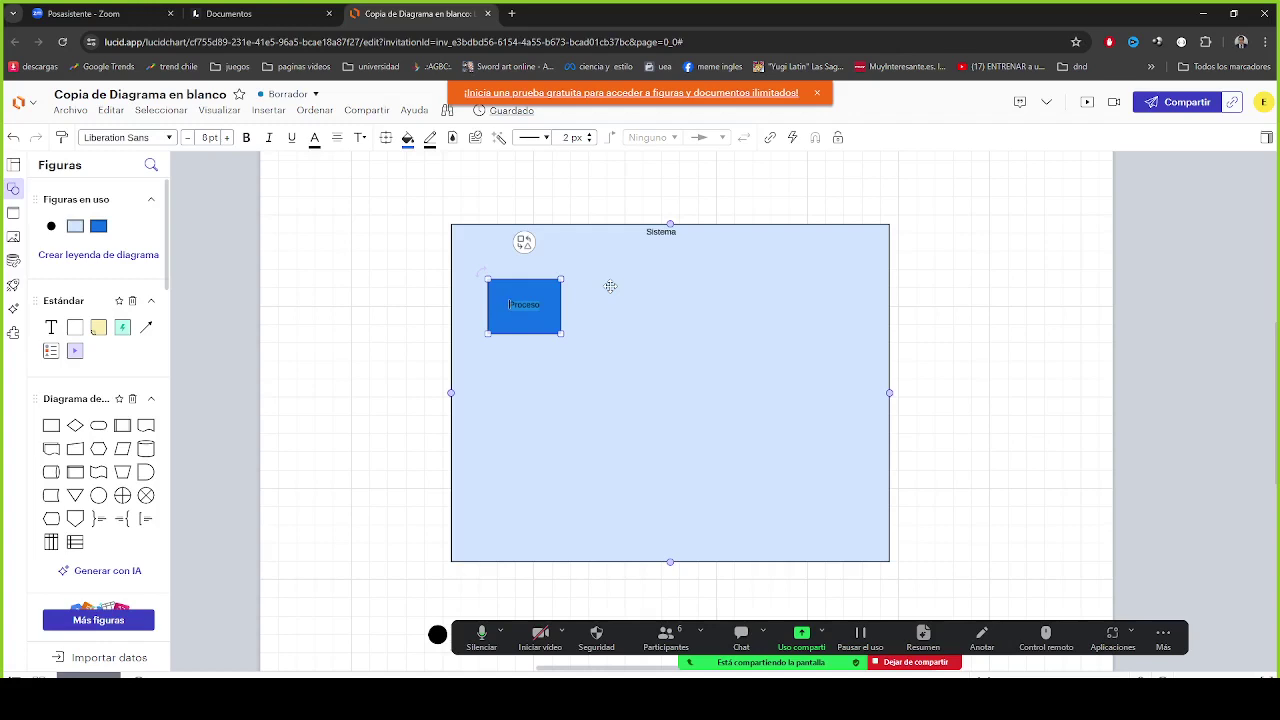
{"action": "type", "text": "servidor web"}
{"action": "left_click", "coordinate": [648, 364]}
{"action": "left_click", "coordinate": [550, 310]}
{"action": "left_click_drag", "start_coordinate": [561, 333], "coordinate": [595, 338]}
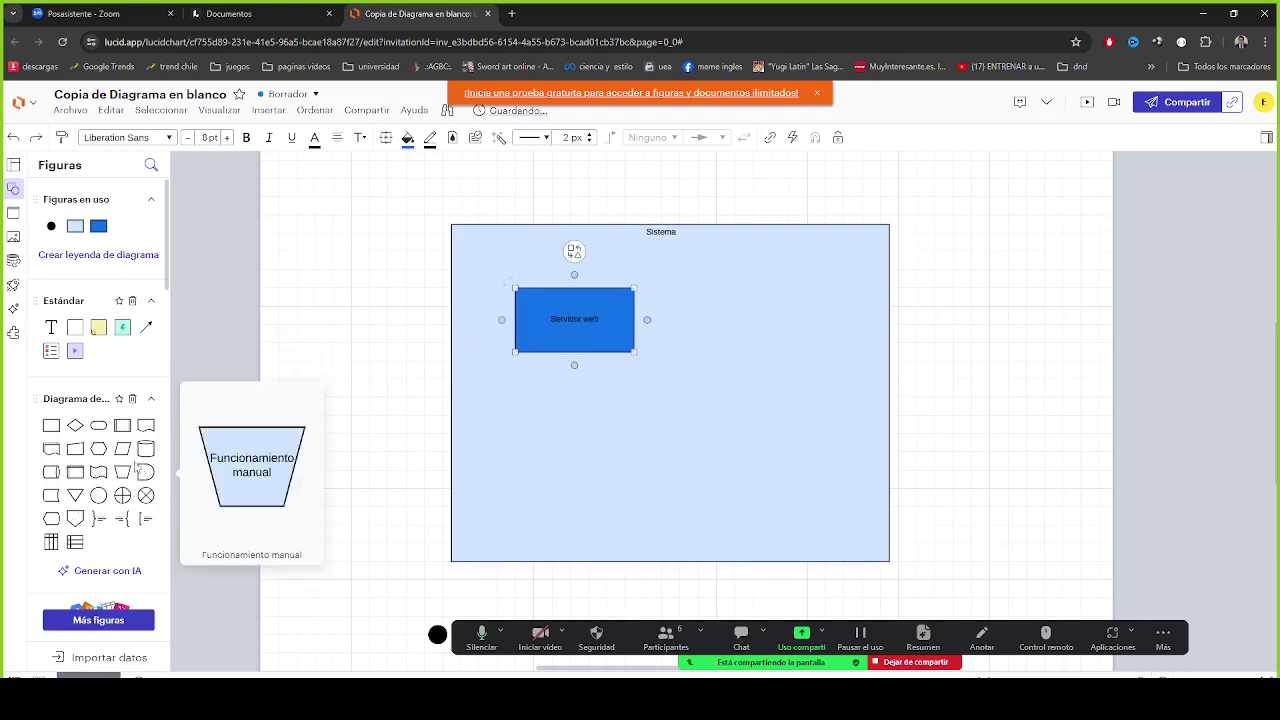
Place a Base de datos cylinder near the Sistema container's lower-right corner and fill it pale yellow
{"action": "left_click_drag", "start_coordinate": [146, 448], "coordinate": [831, 493]}
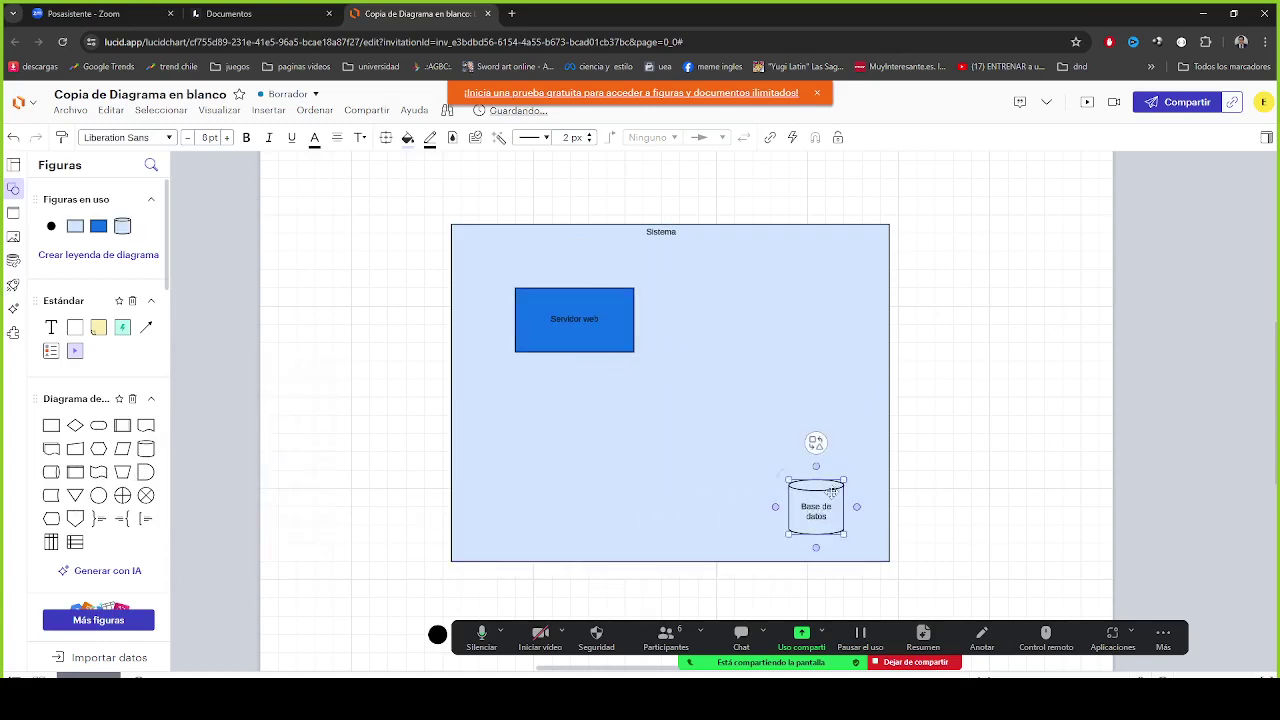
{"action": "left_click", "coordinate": [407, 137]}
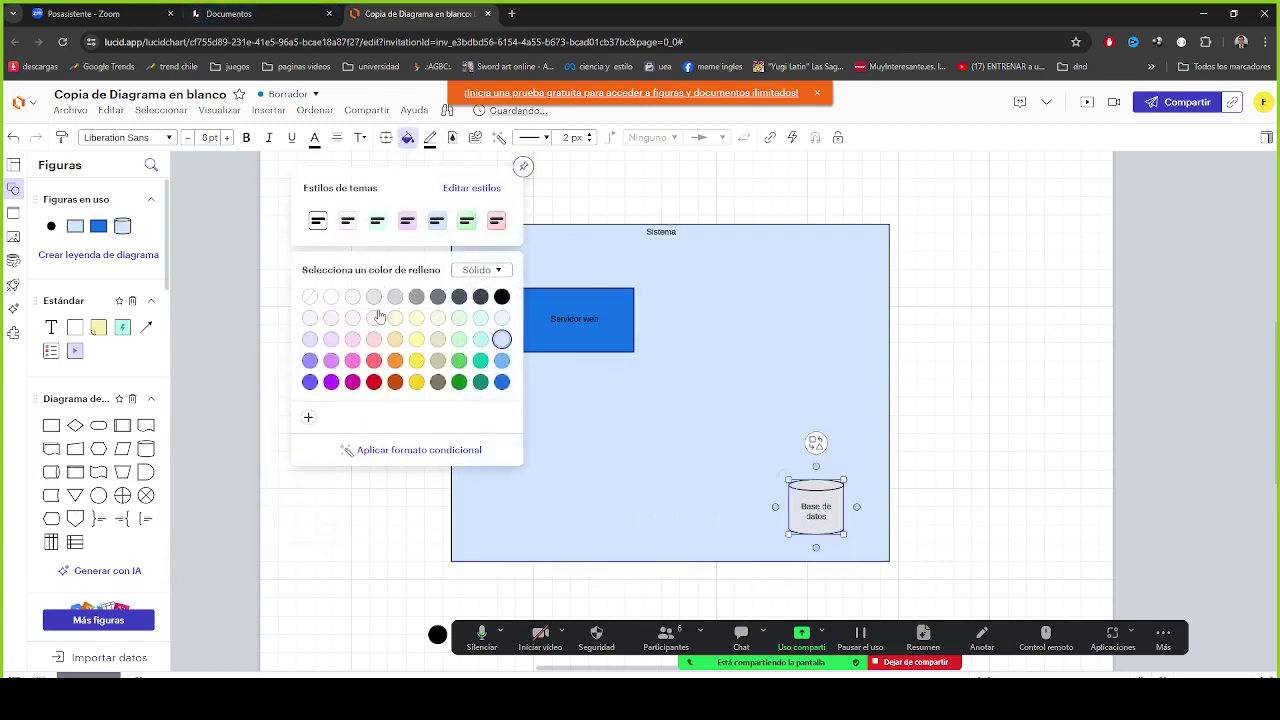
{"action": "left_click", "coordinate": [416, 338]}
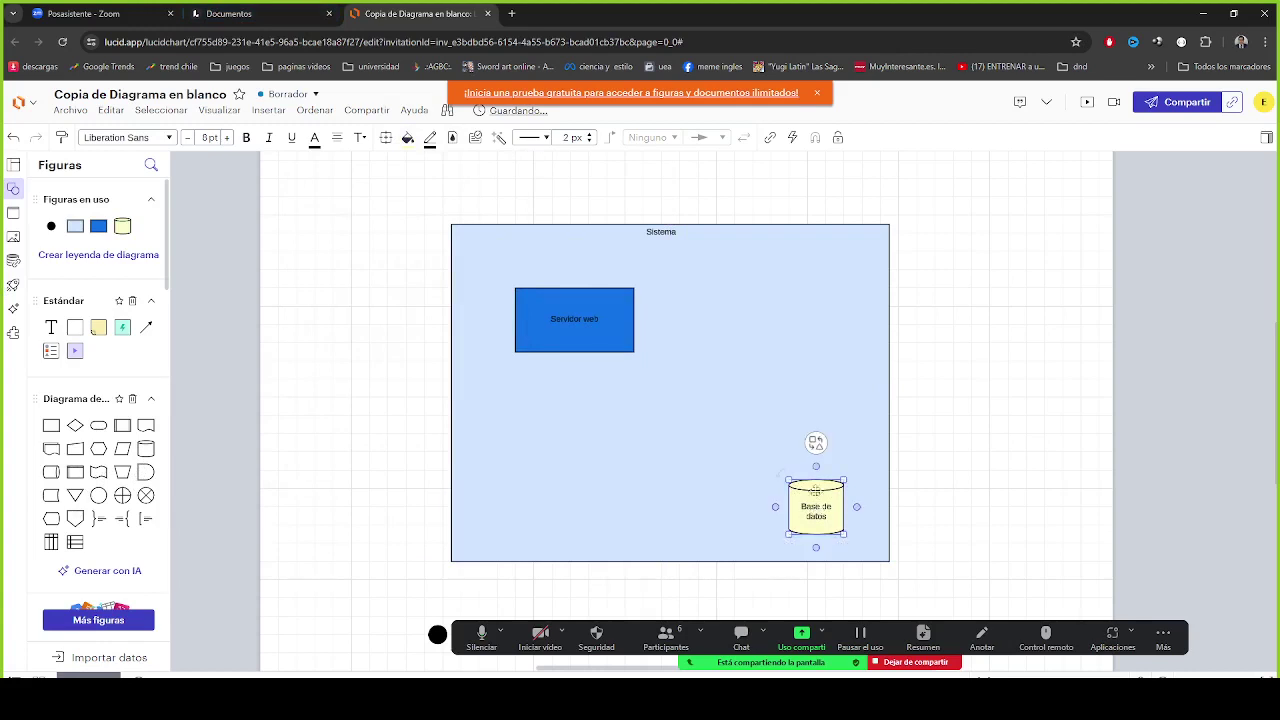
{"action": "left_click", "coordinate": [737, 404]}
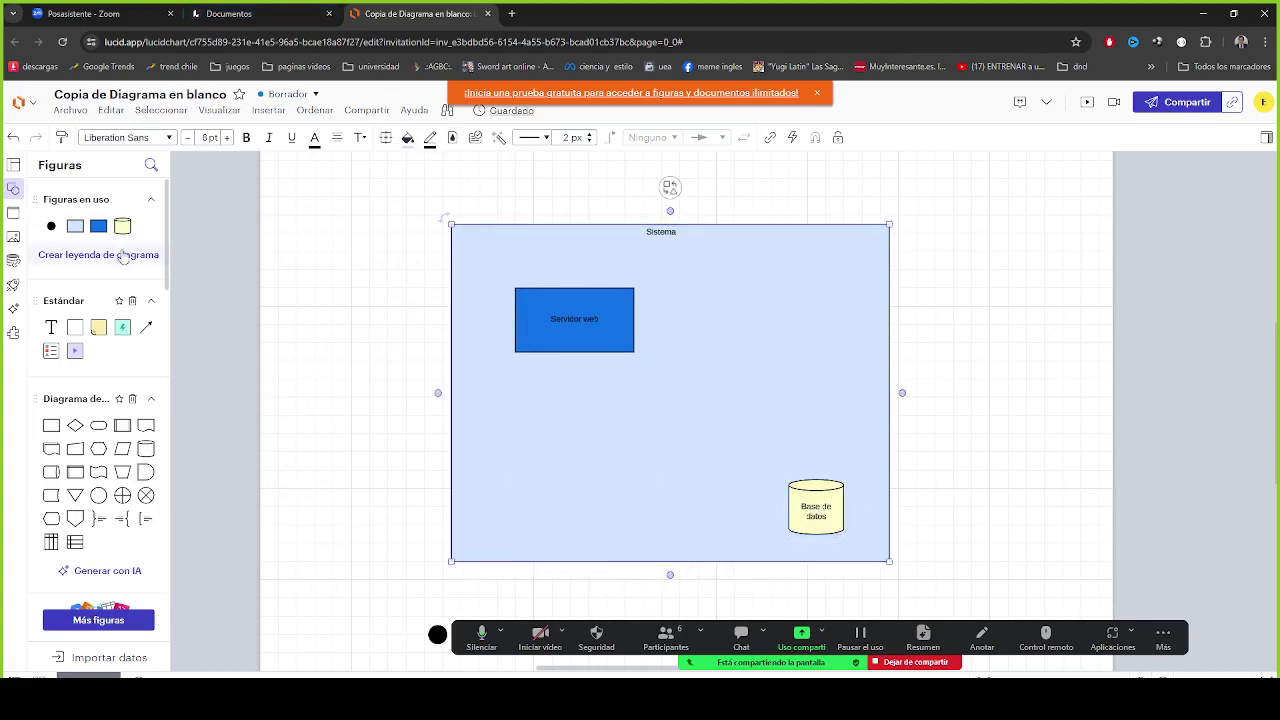